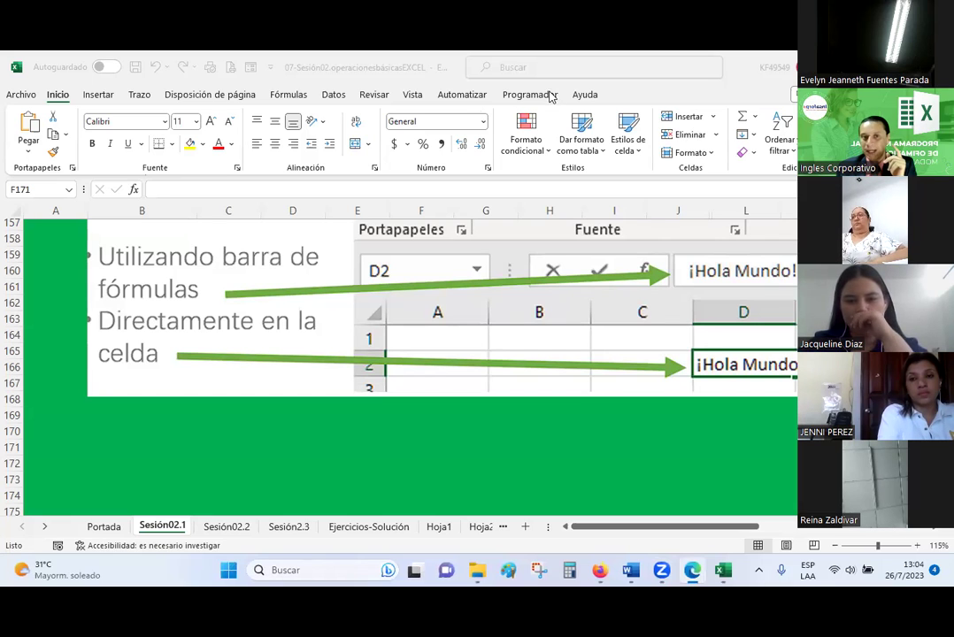
Switch the ribbon to the Revisar tab to show spelling, comments and protection tools.
{"action": "left_click", "coordinate": [375, 94]}
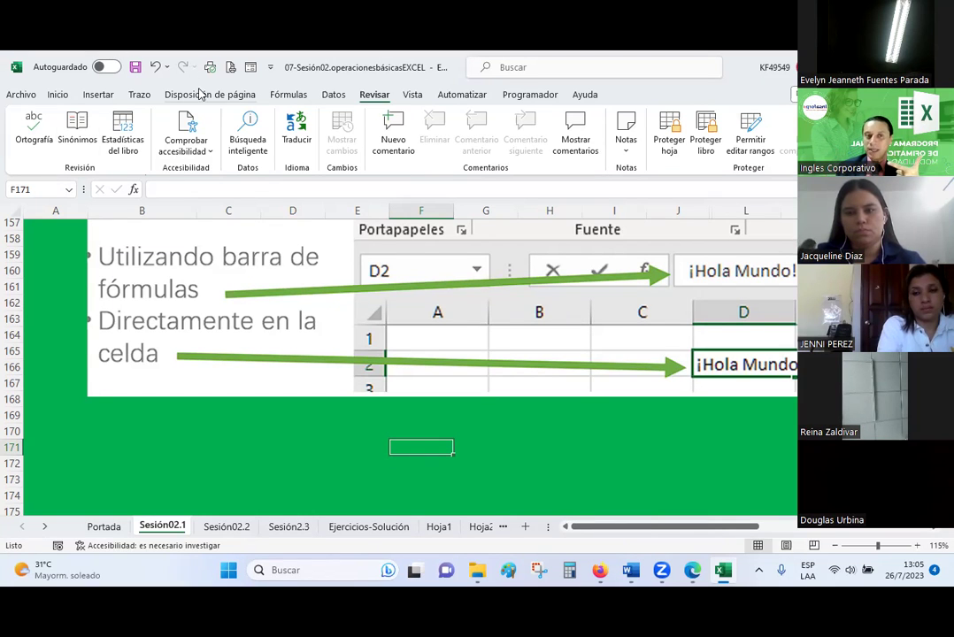
Save the workbook to this PC from the Quick Access Toolbar.
{"action": "left_click", "coordinate": [134, 69]}
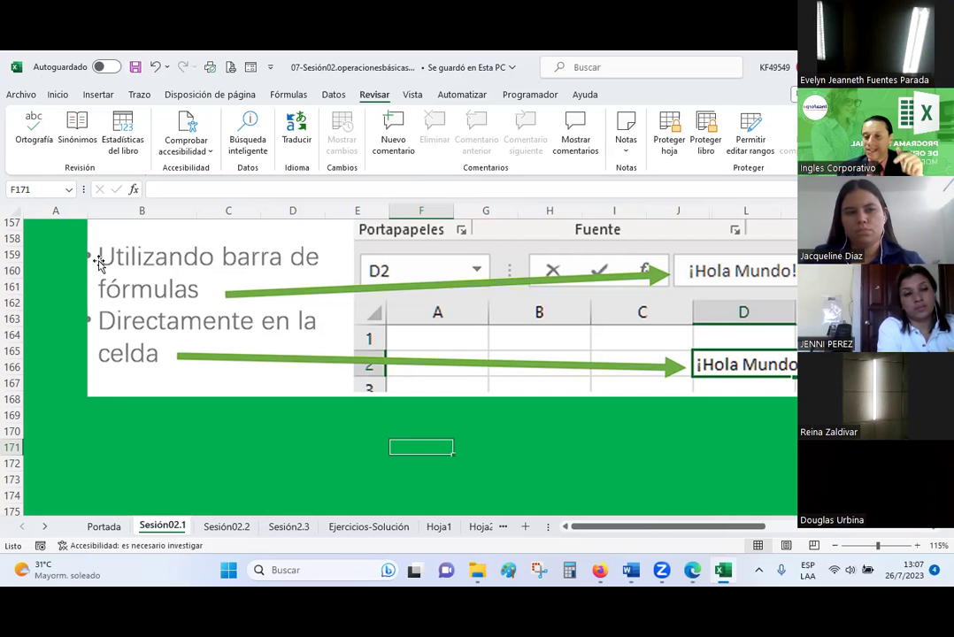
Open and dismiss the Windows quick settings, then select cell H170.
{"action": "left_click", "coordinate": [854, 571]}
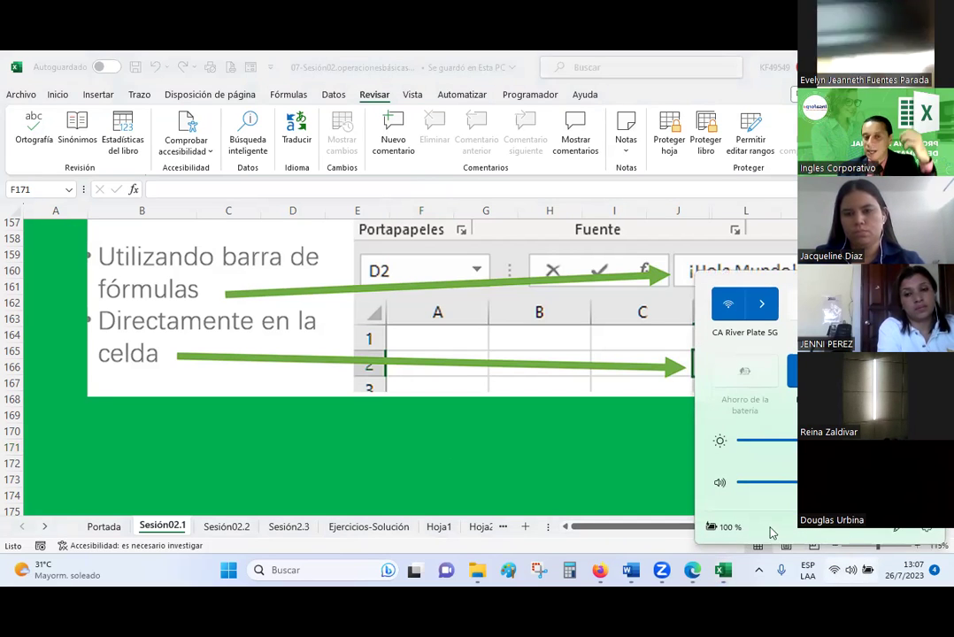
{"action": "left_click", "coordinate": [581, 451]}
{"action": "left_click", "coordinate": [570, 438]}
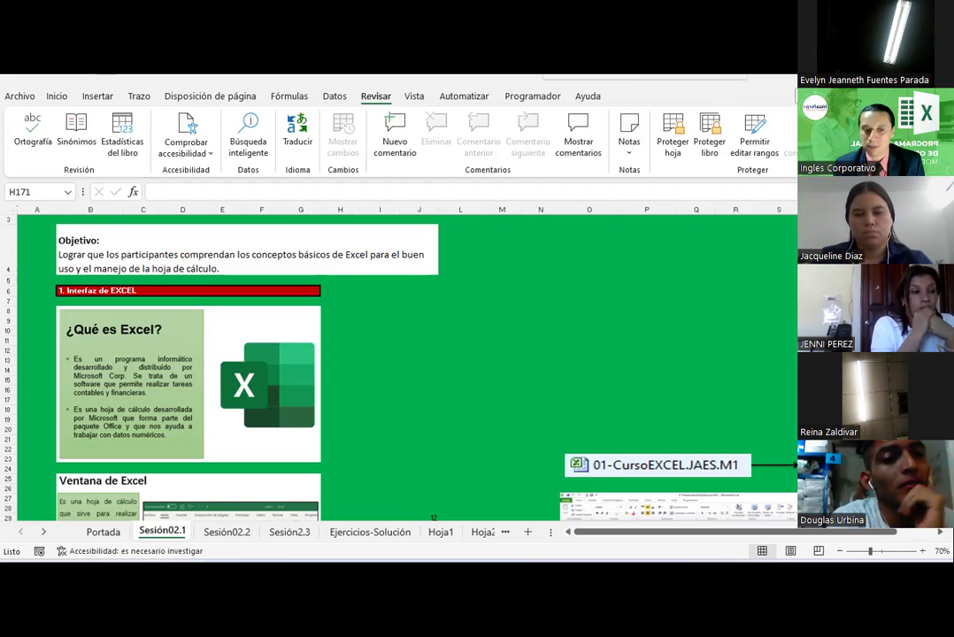
Launch Excel from the Start menu and create a new blank workbook with sheet Hoja1.
{"action": "key", "text": "super"}
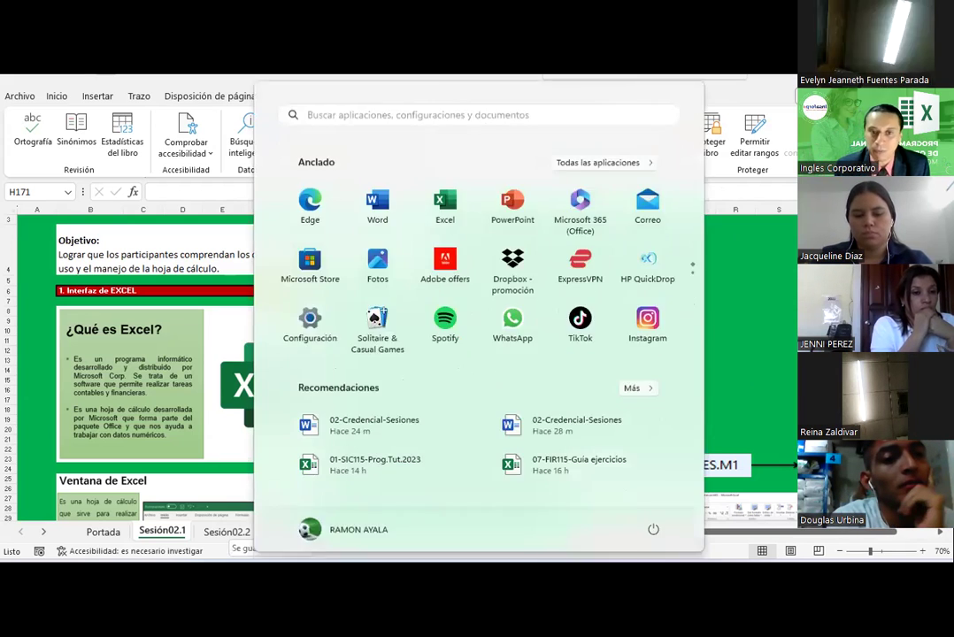
{"action": "left_click", "coordinate": [448, 200]}
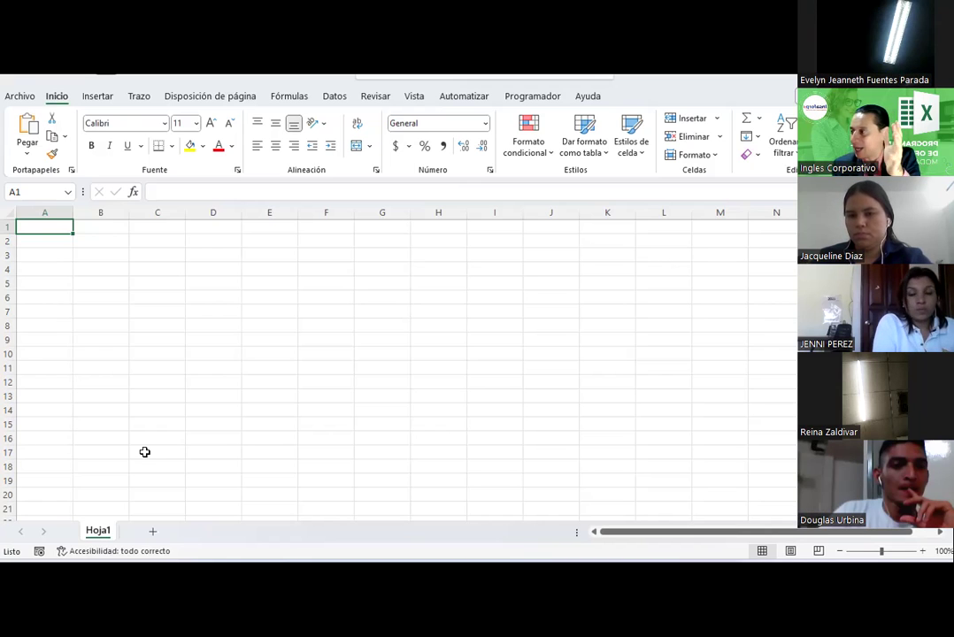
Rename the Hoja1 sheet tab to 'Prueba1' and return to the grid.
{"action": "double_click", "coordinate": [99, 531]}
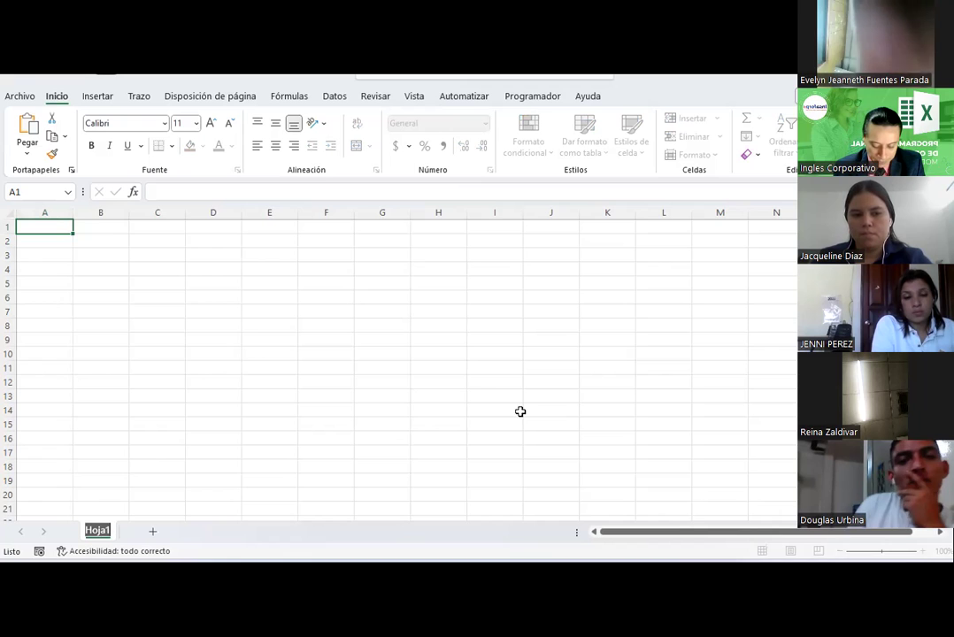
{"action": "type", "text": "Prueba1"}
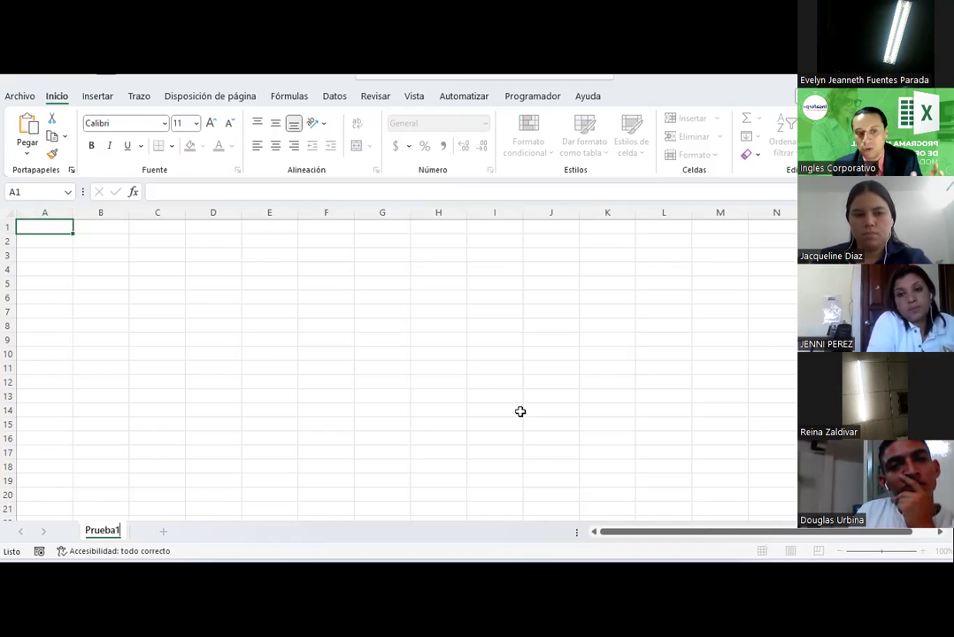
{"action": "key", "text": "Return"}
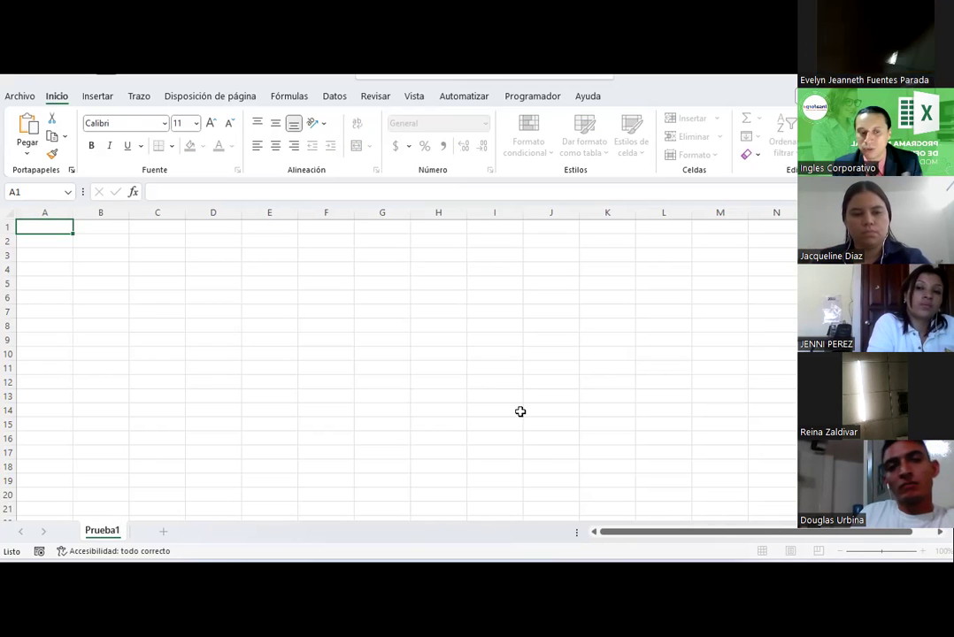
{"action": "left_click", "coordinate": [520, 411]}
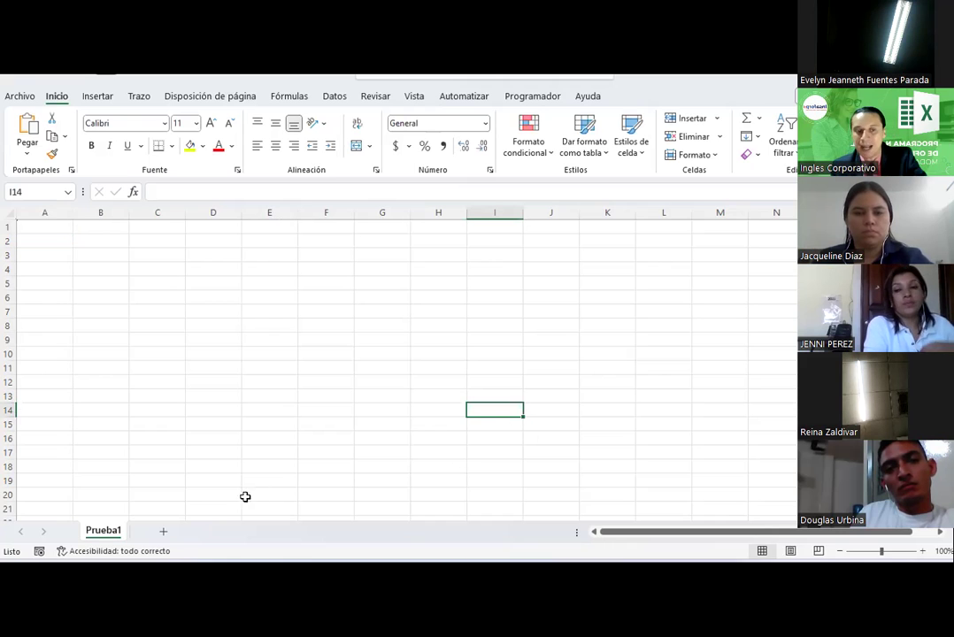
Set the Prueba1 tab colour to the standard Rojo.
{"action": "right_click", "coordinate": [105, 533]}
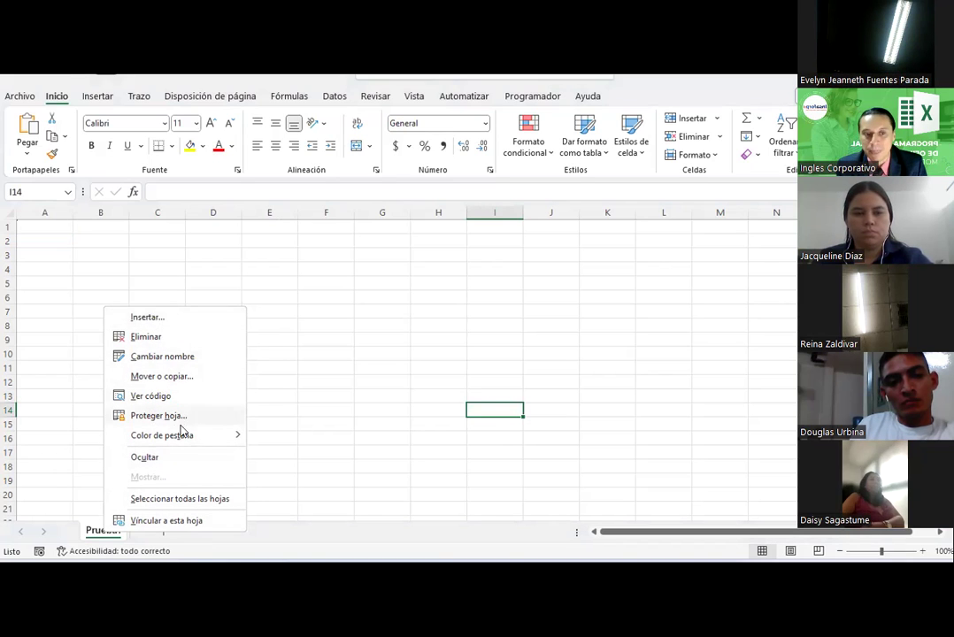
{"action": "mouse_move", "coordinate": [181, 437]}
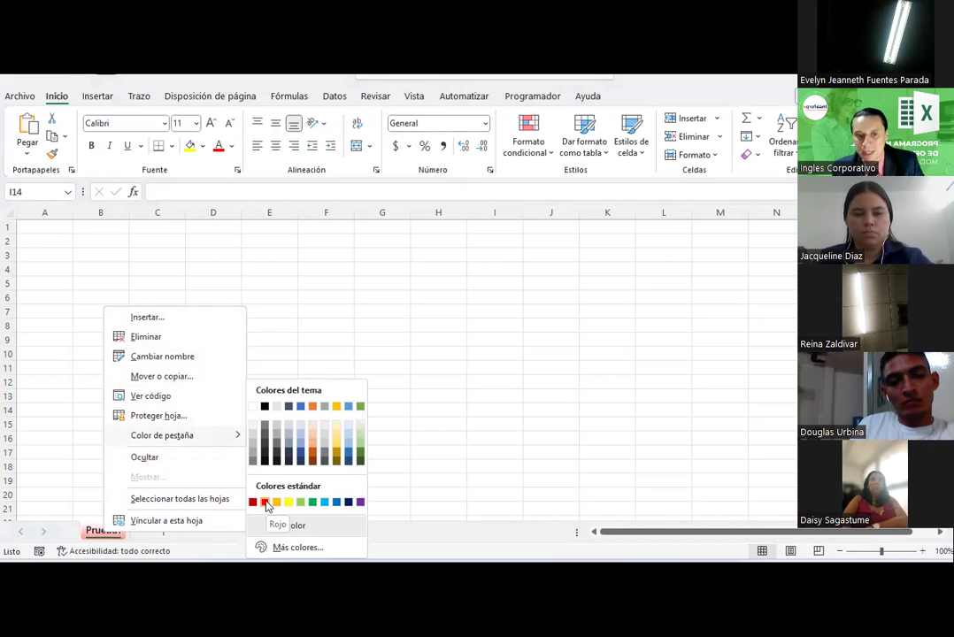
{"action": "left_click", "coordinate": [265, 502]}
{"action": "left_click", "coordinate": [438, 437]}
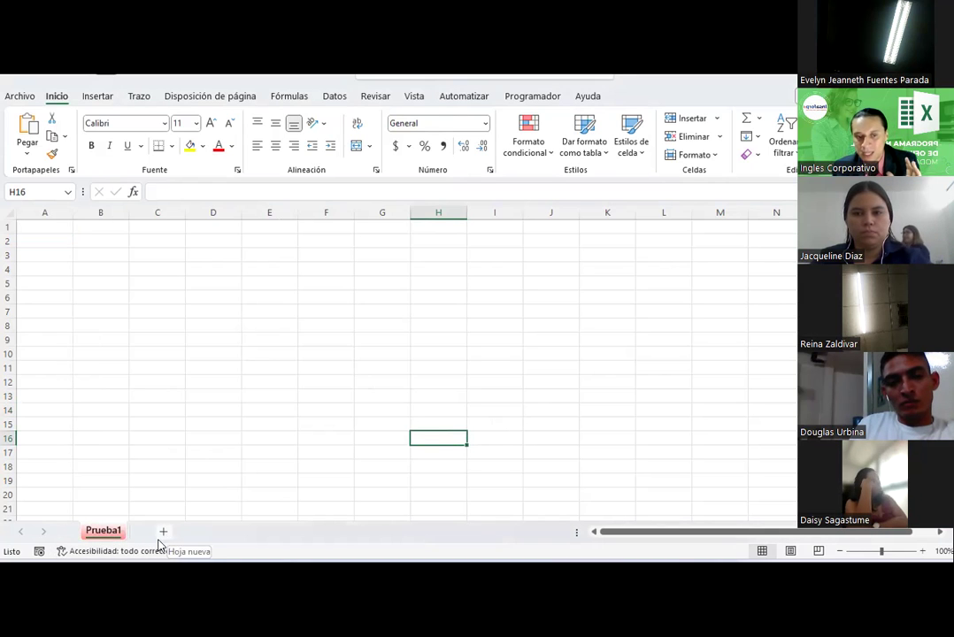
Insert a blank Hoja de cálculo, order Prueba1 before Hoja2, and switch to Hoja2.
{"action": "right_click", "coordinate": [105, 532]}
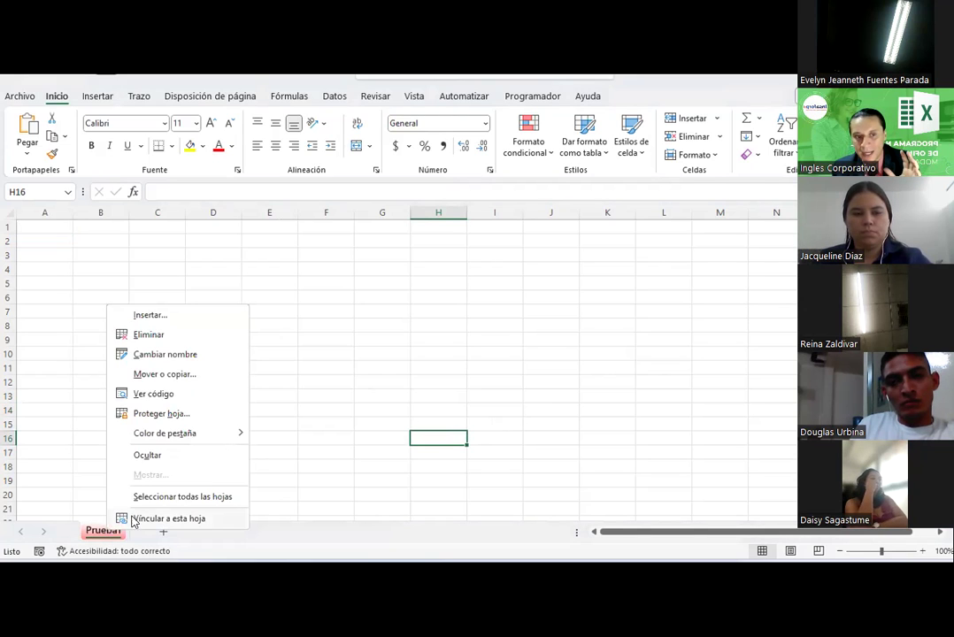
{"action": "left_click", "coordinate": [142, 318]}
{"action": "double_click", "coordinate": [40, 252]}
{"action": "left_click", "coordinate": [164, 531]}
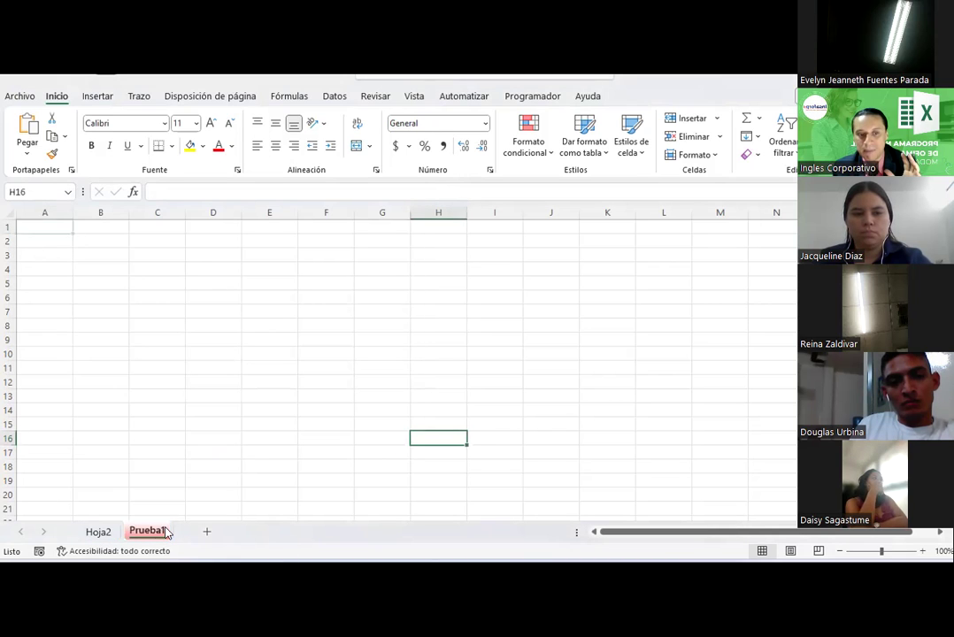
{"action": "left_click_drag", "start_coordinate": [166, 531], "coordinate": [95, 535]}
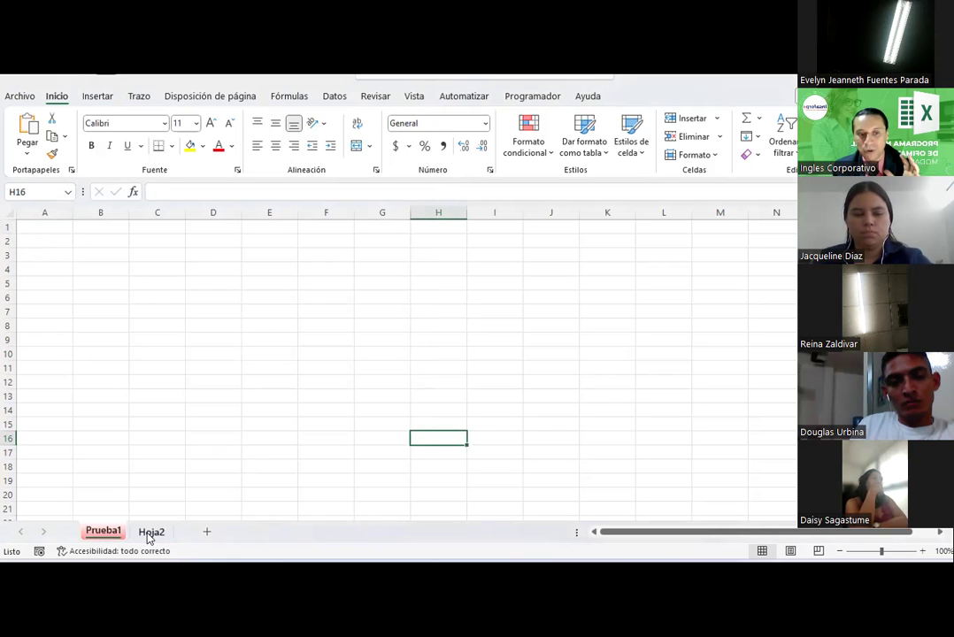
{"action": "left_click", "coordinate": [149, 532]}
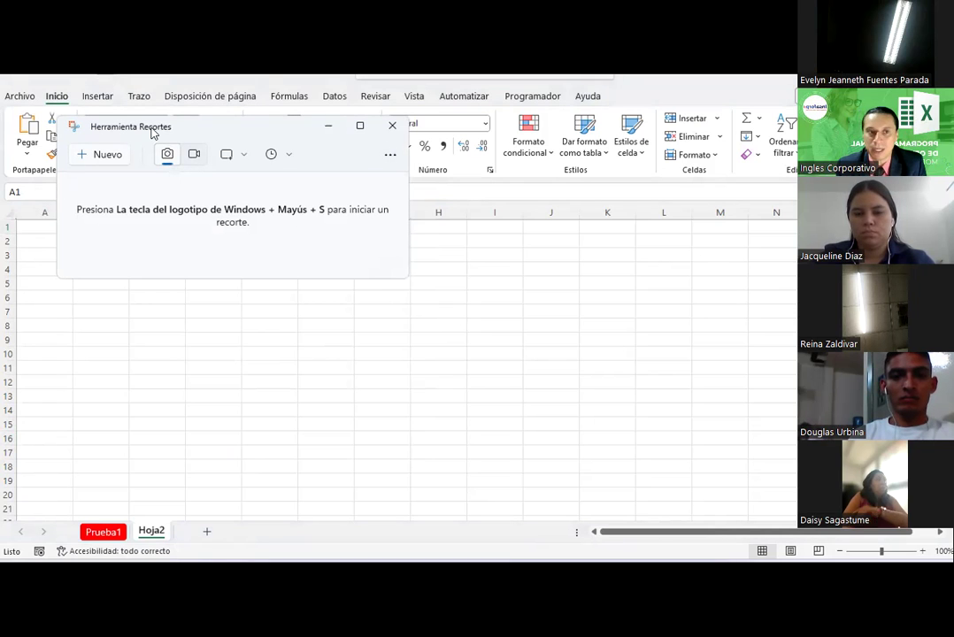
Snip the sheet's lower-left area including the Prueba1 and Hoja2 tabs.
{"action": "left_click_drag", "start_coordinate": [132, 126], "coordinate": [145, 143]}
{"action": "left_click", "coordinate": [118, 177]}
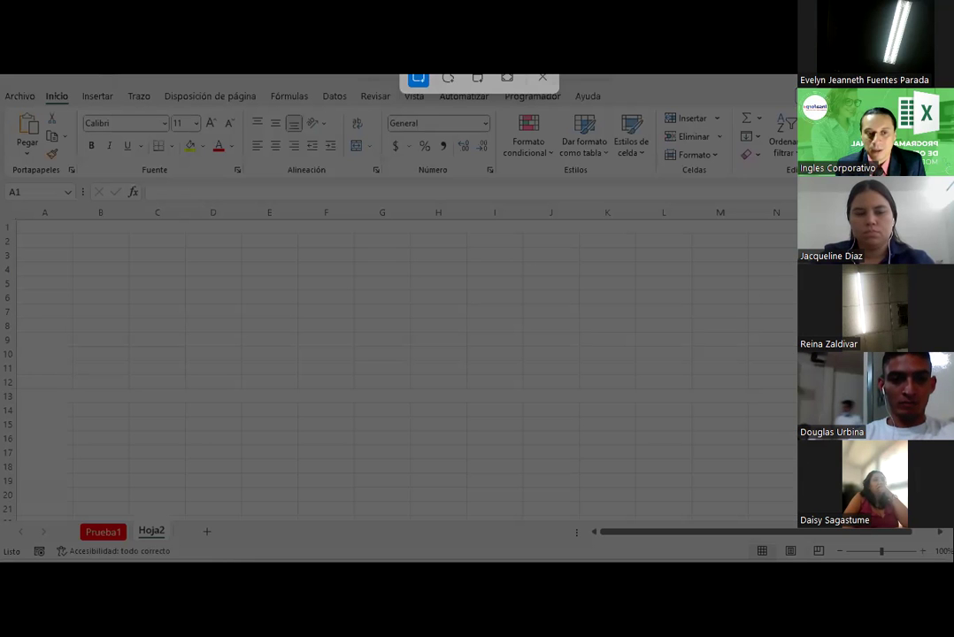
{"action": "left_click_drag", "start_coordinate": [2, 319], "coordinate": [116, 517]}
{"action": "left_click_drag", "start_coordinate": [116, 561], "coordinate": [333, 561]}
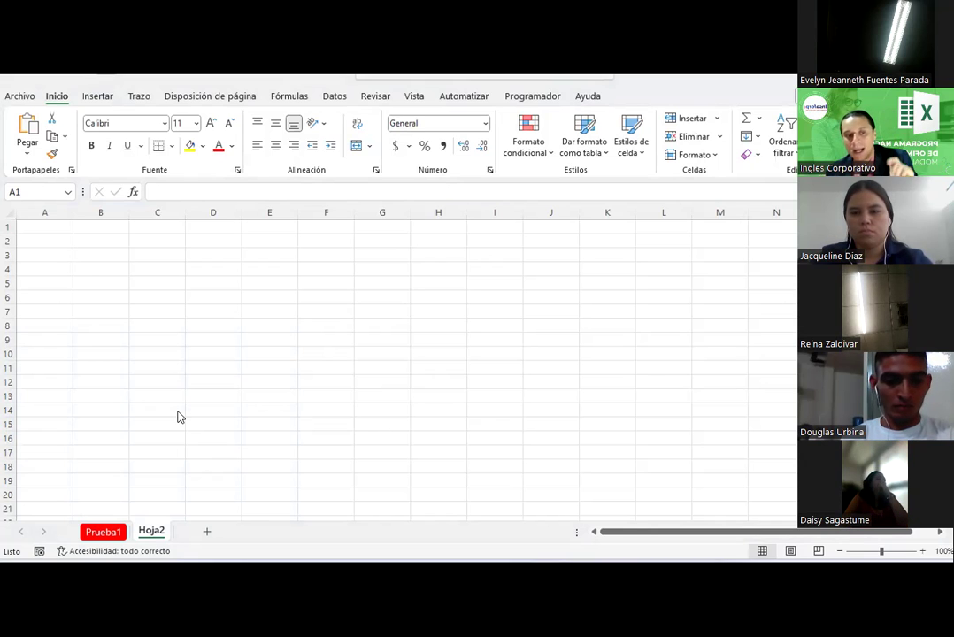
Colour the Hoja2 tab blue, check it from Prueba1, then return to Hoja2.
{"action": "right_click", "coordinate": [150, 529]}
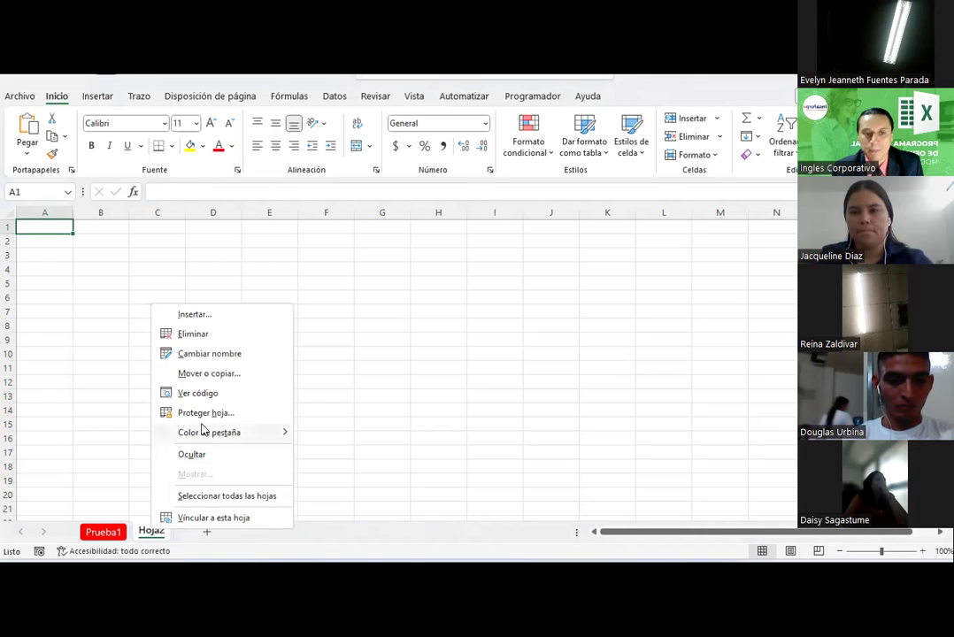
{"action": "mouse_move", "coordinate": [209, 432]}
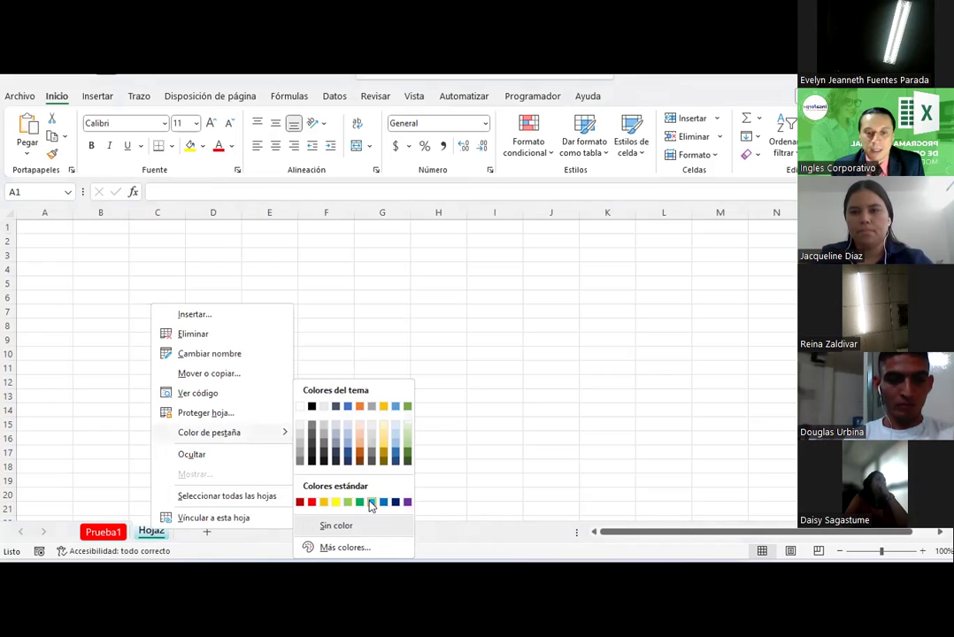
{"action": "left_click", "coordinate": [393, 505]}
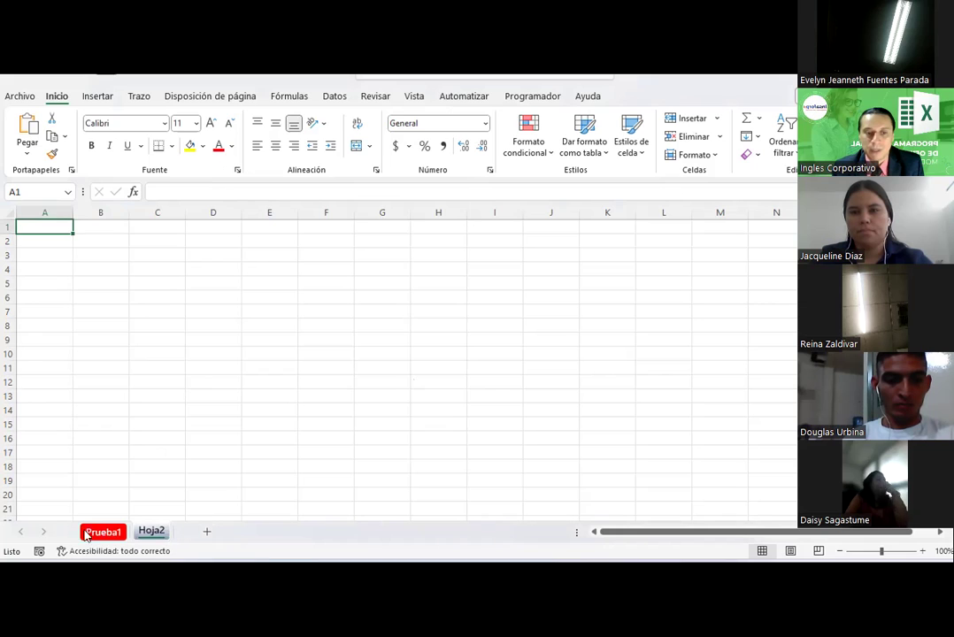
{"action": "left_click", "coordinate": [96, 531]}
{"action": "left_click", "coordinate": [152, 533]}
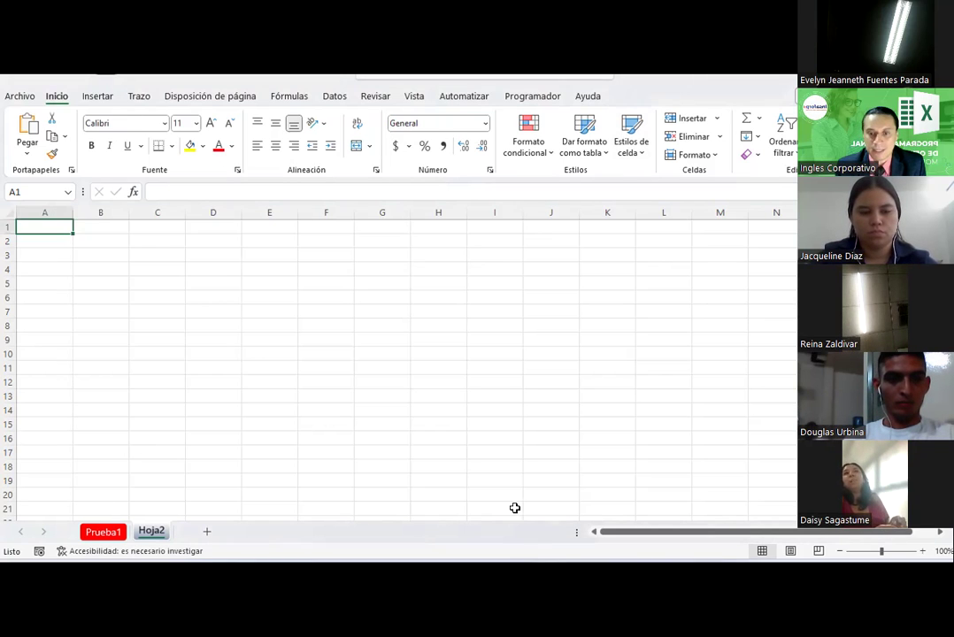
Cancel the quick screen clip and launch Herramienta Recortes by searching 'rec'.
{"action": "key", "text": "super+shift+s"}
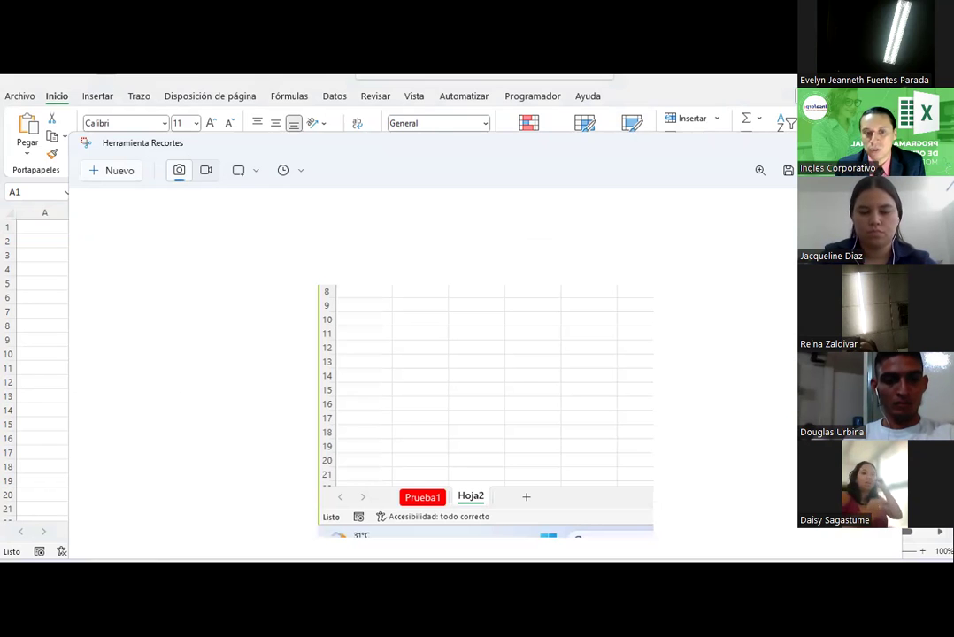
{"action": "key", "text": "alt+F4"}
{"action": "key", "text": "super"}
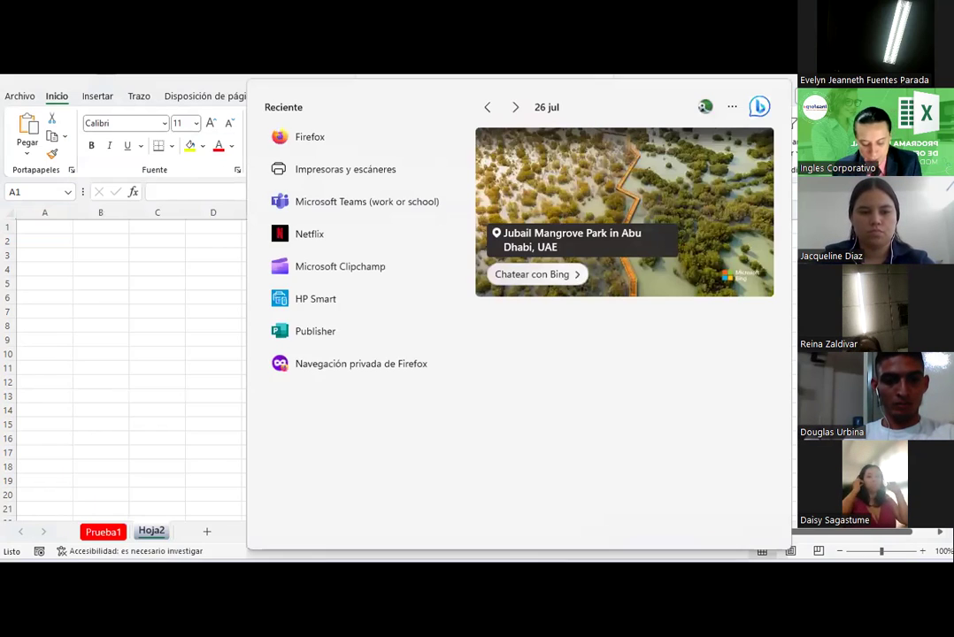
{"action": "type", "text": "rec"}
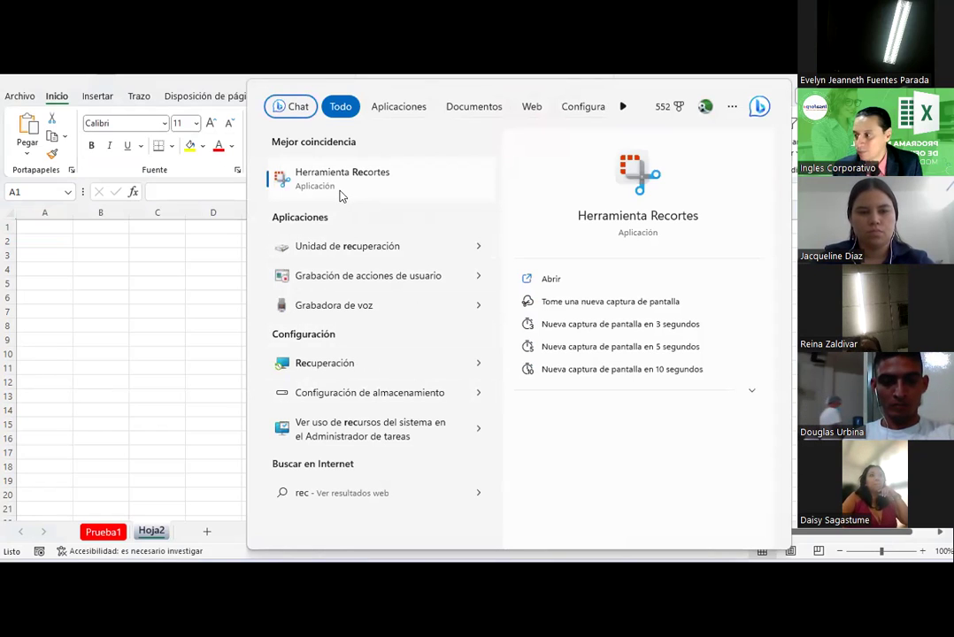
{"action": "left_click", "coordinate": [343, 196]}
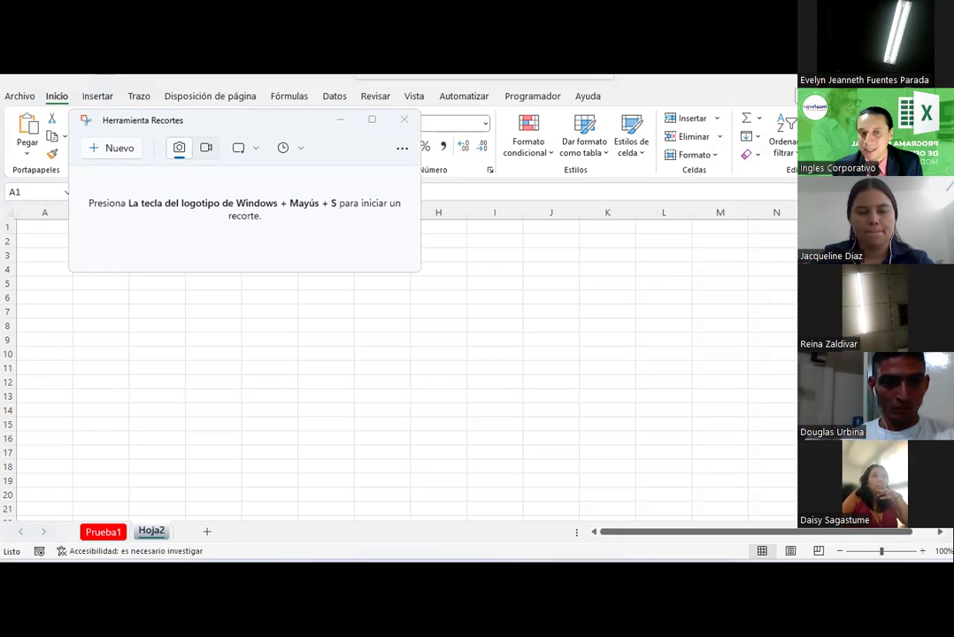
Capture the lower sheet rows with the Prueba1 and Hoja2 tabs, then close the editor.
{"action": "left_click", "coordinate": [96, 152]}
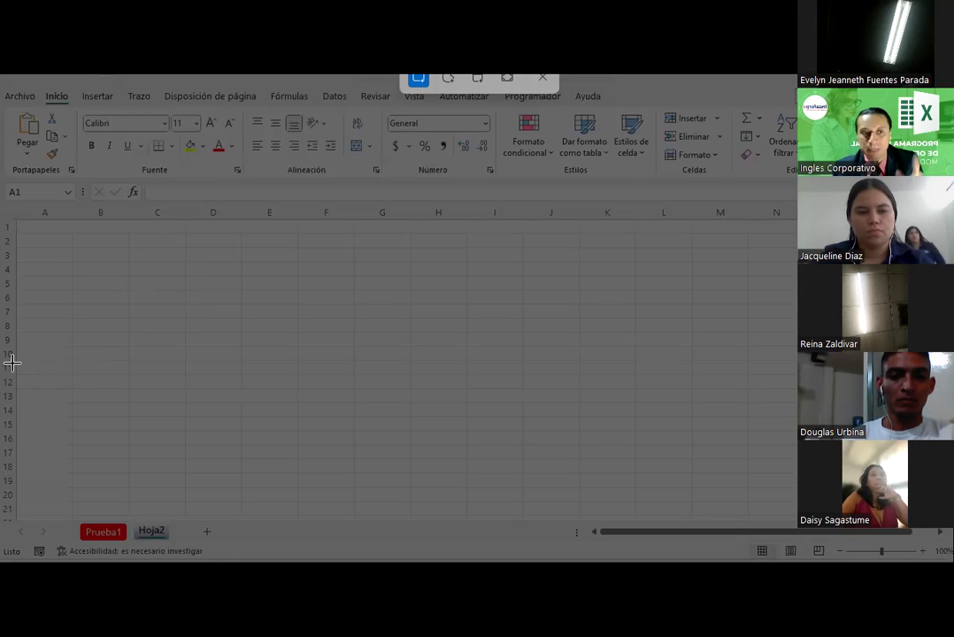
{"action": "mouse_move", "coordinate": [11, 364]}
{"action": "left_mouse_down"}
{"action": "mouse_move", "coordinate": [332, 562]}
{"action": "mouse_move", "coordinate": [397, 562]}
{"action": "left_mouse_up"}
{"action": "left_click", "coordinate": [466, 506]}
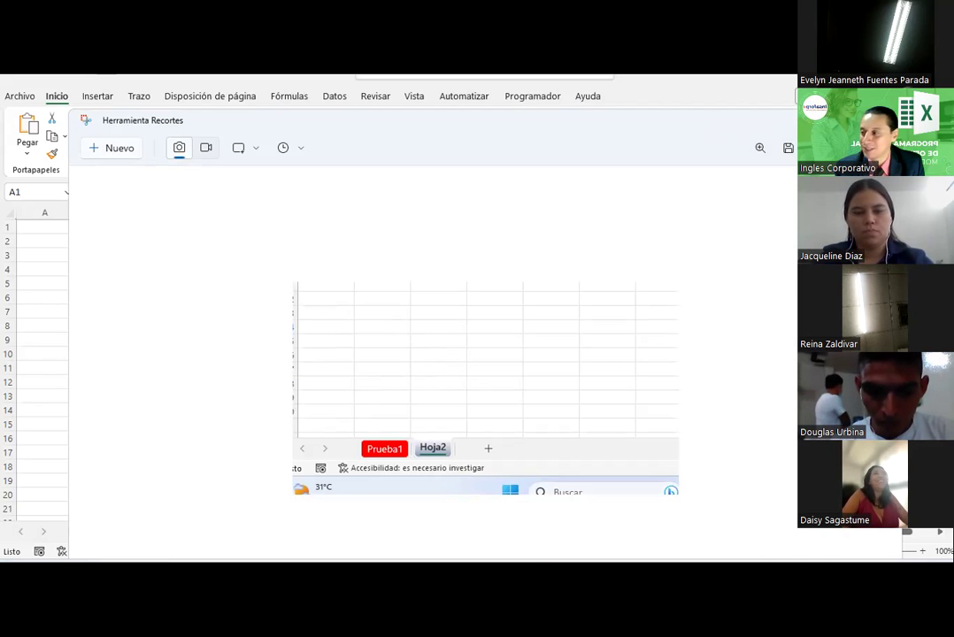
{"action": "key", "text": "alt+F4"}
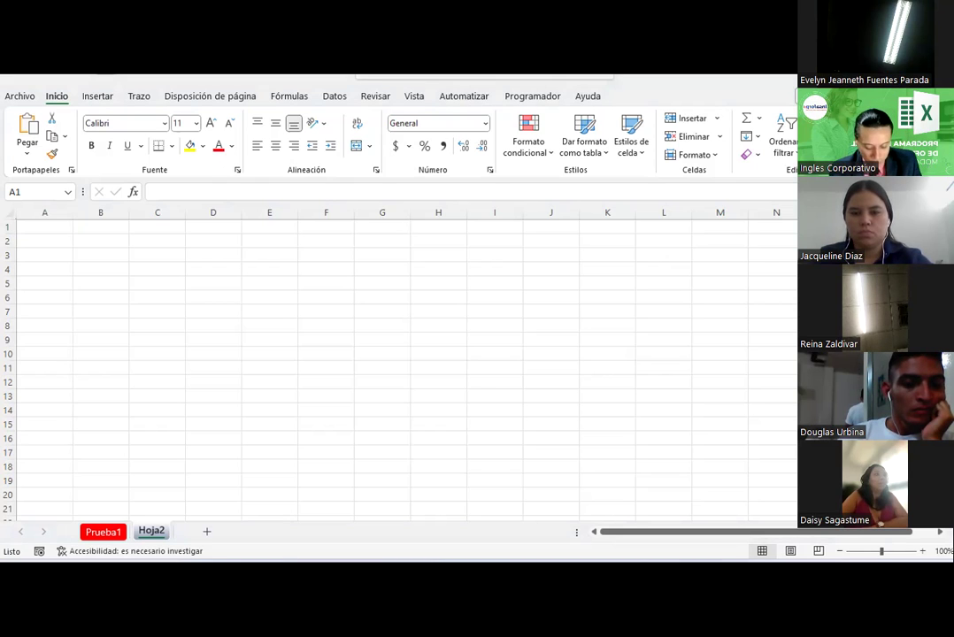
Snip rows 9–21 plus the Prueba1 and Hoja2 tabs, after one cancelled attempt.
{"action": "key", "text": "super+shift+s"}
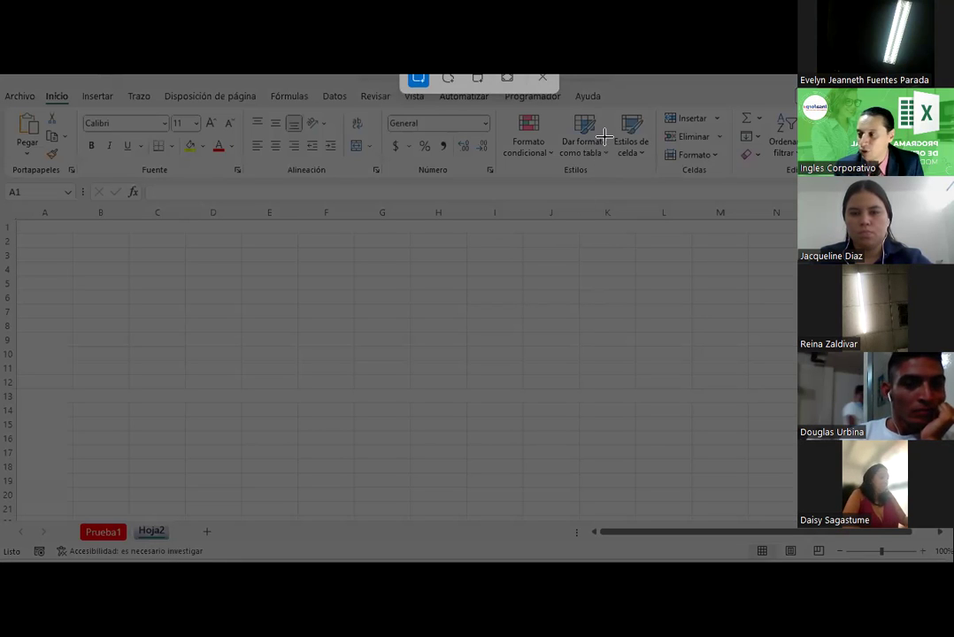
{"action": "left_click", "coordinate": [543, 78]}
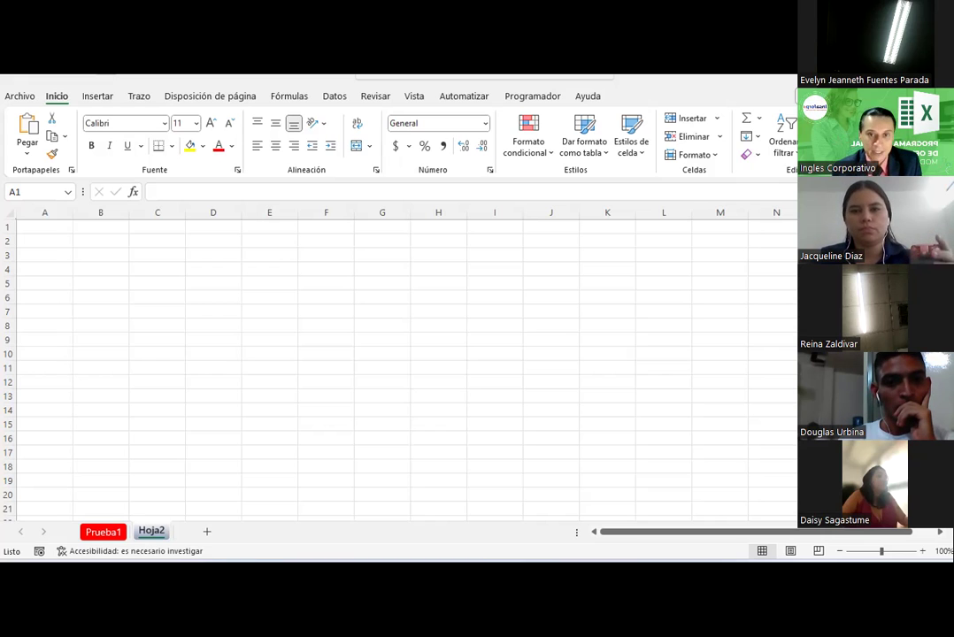
{"action": "key", "text": "super+shift+s"}
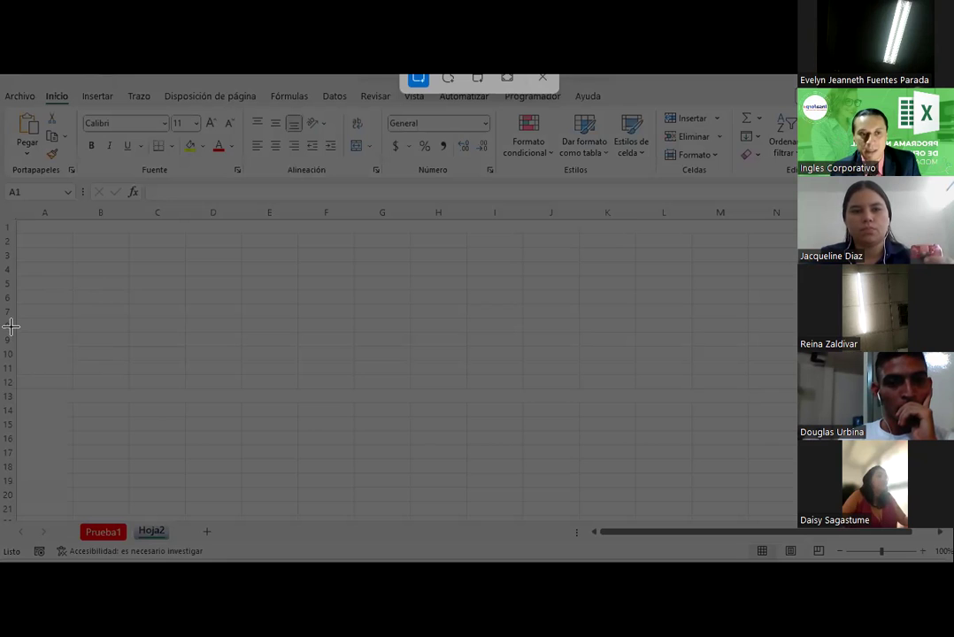
{"action": "left_click_drag", "start_coordinate": [4, 328], "coordinate": [239, 554]}
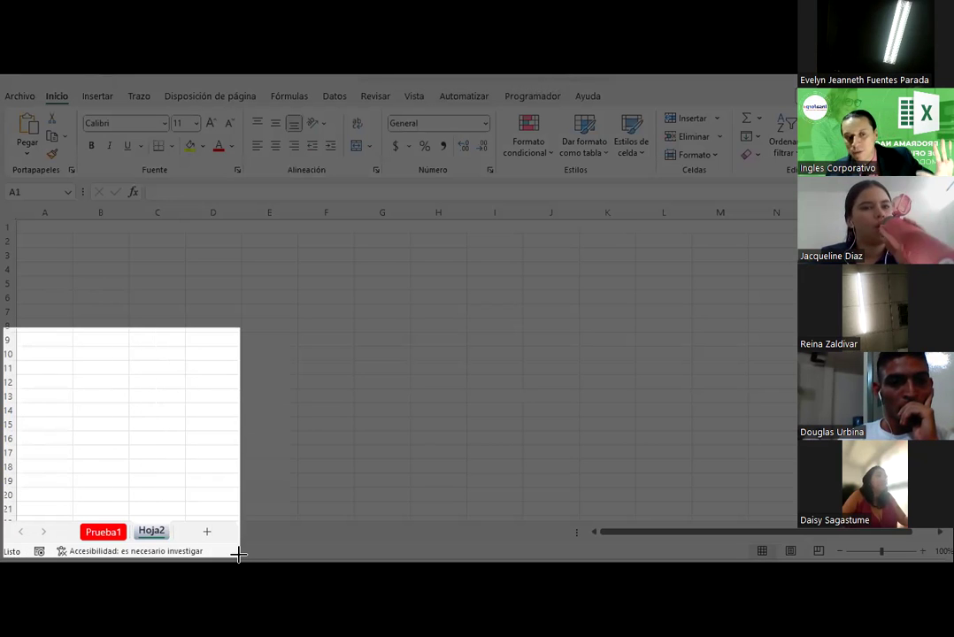
{"action": "left_click_drag", "start_coordinate": [238, 553], "coordinate": [336, 560]}
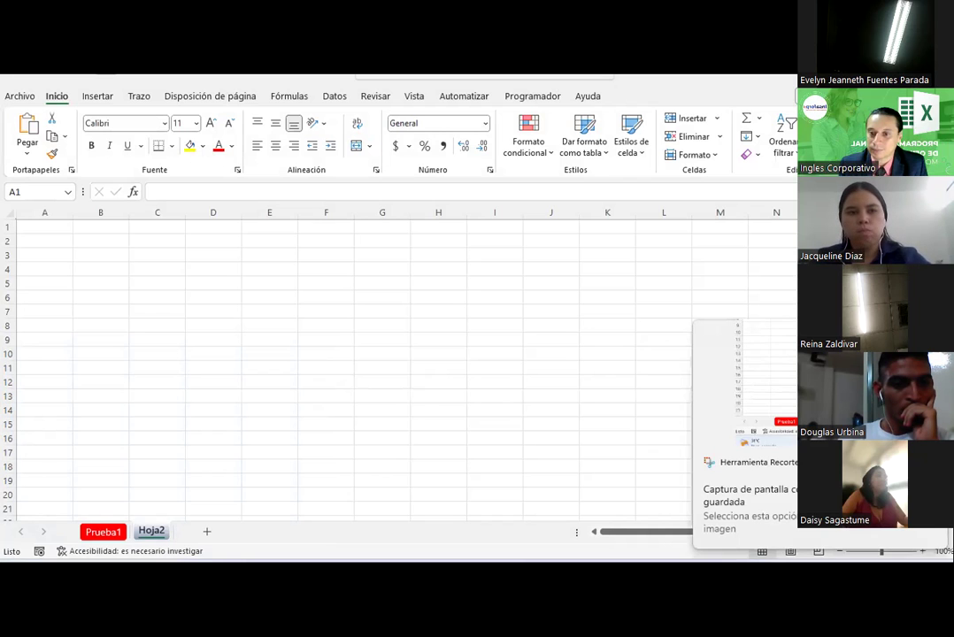
{"action": "left_click", "coordinate": [71, 172]}
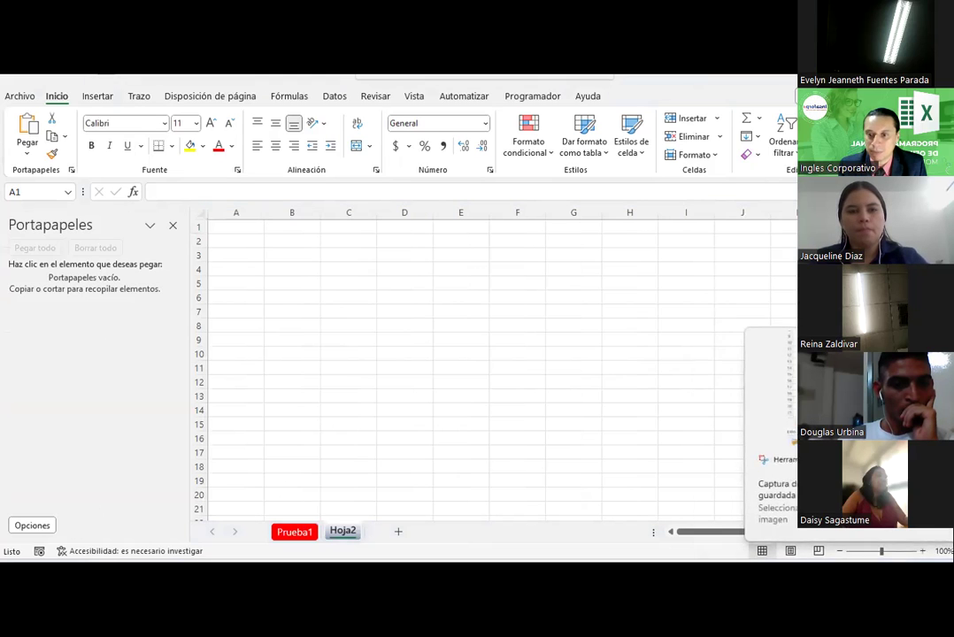
{"action": "left_click", "coordinate": [908, 535]}
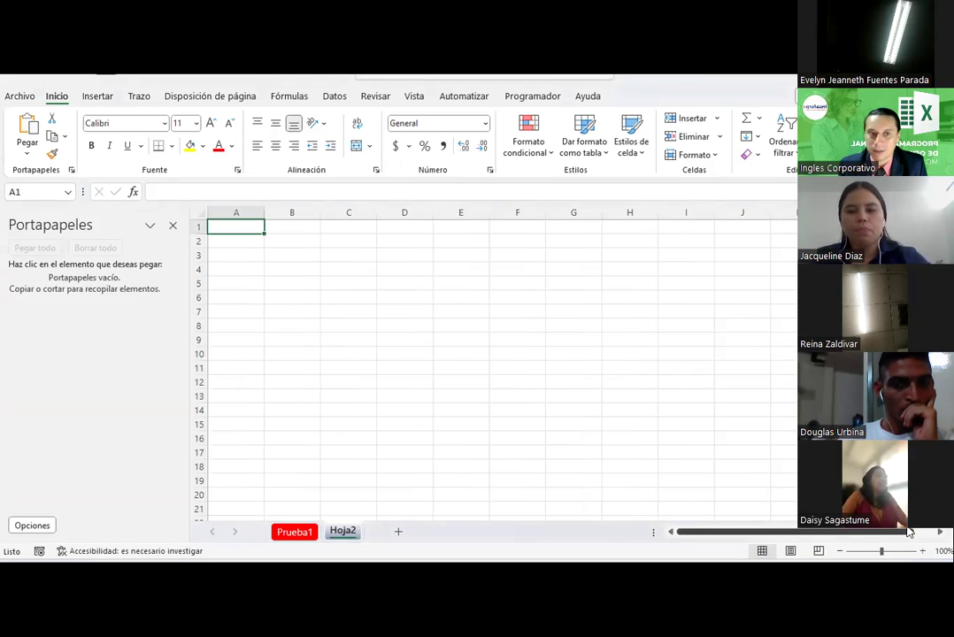
{"action": "left_click", "coordinate": [173, 227]}
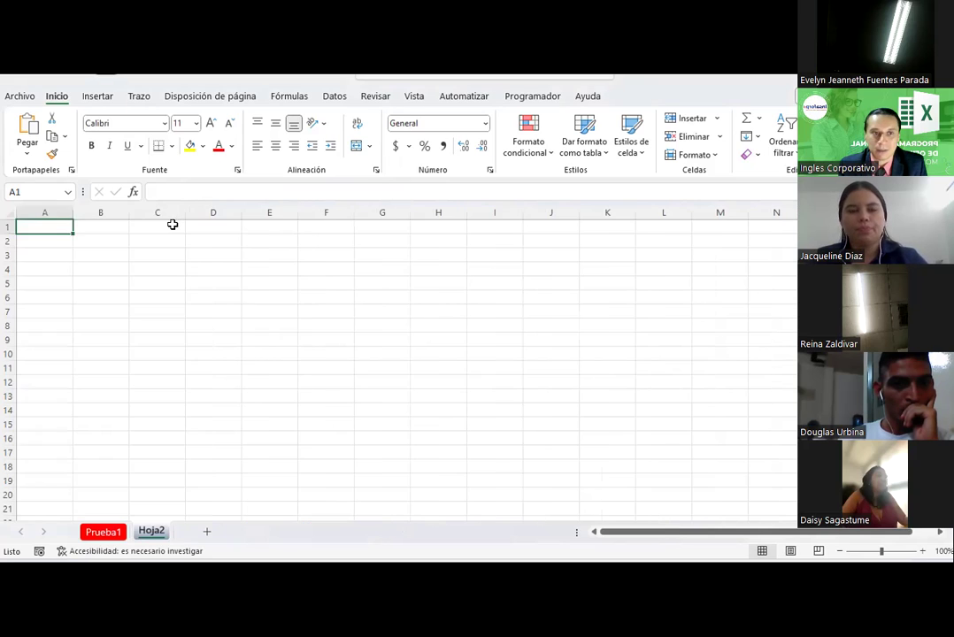
{"action": "left_click", "coordinate": [249, 320]}
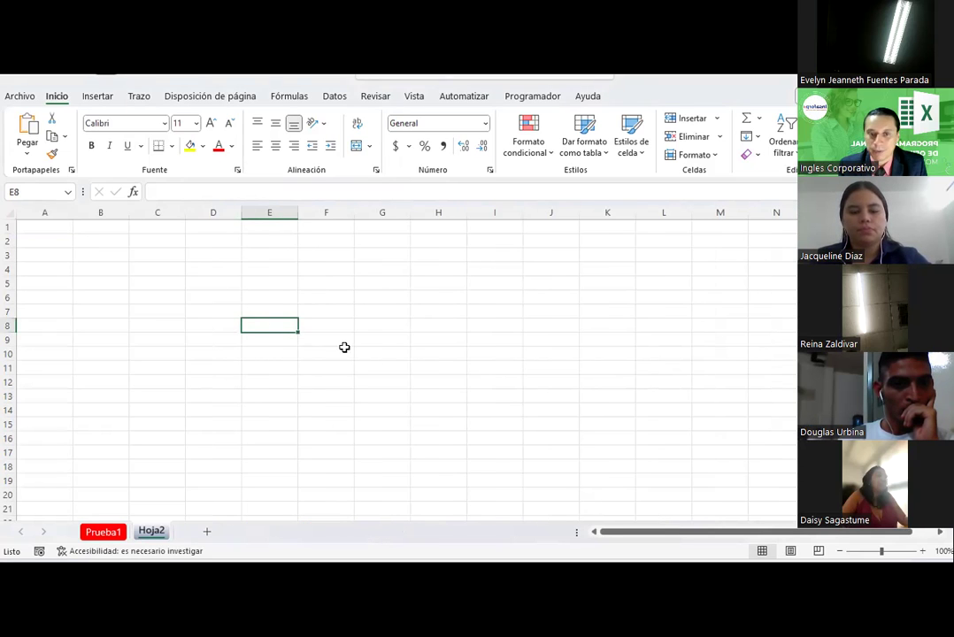
{"action": "key", "text": "ctrl+v"}
{"action": "left_click_drag", "start_coordinate": [388, 372], "coordinate": [374, 282]}
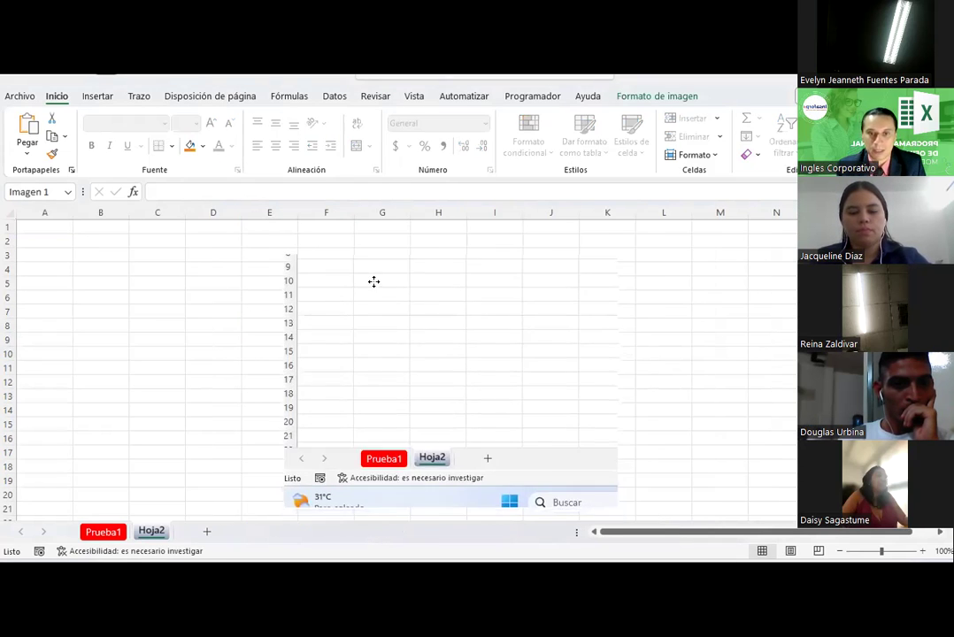
{"action": "key", "text": "Delete"}
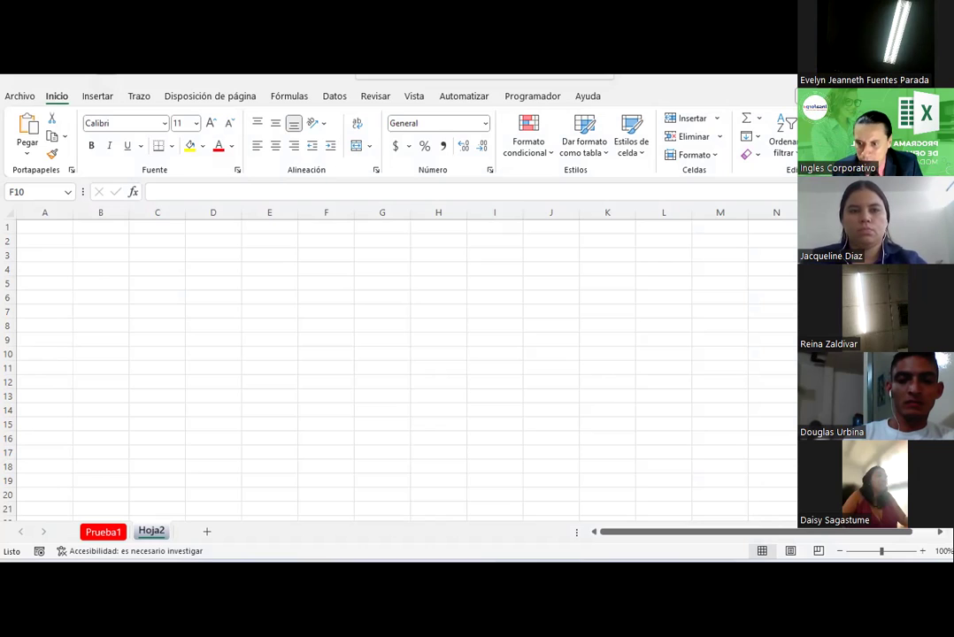
{"action": "key", "text": "super+n"}
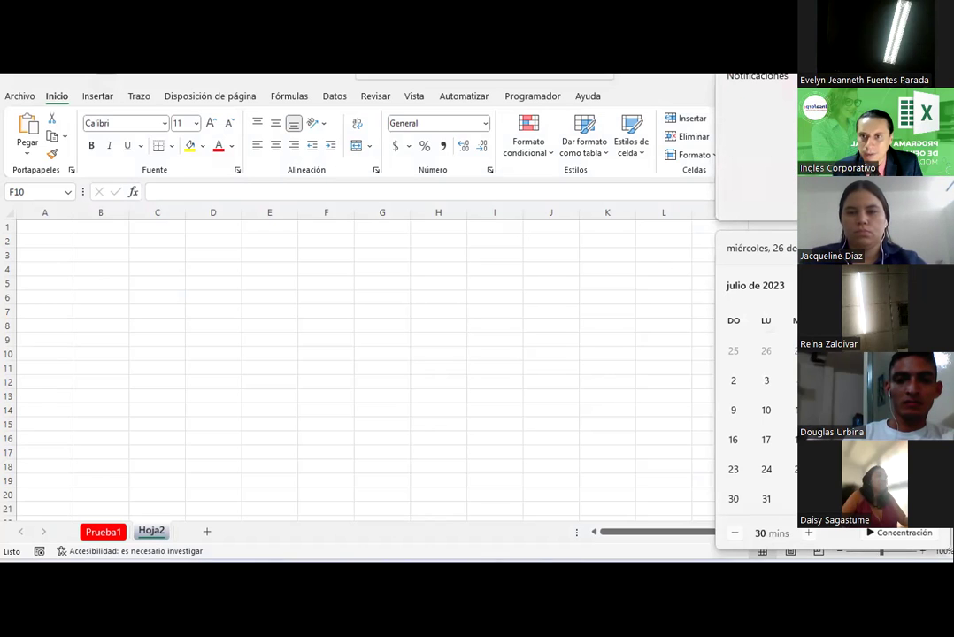
{"action": "left_click", "coordinate": [522, 291]}
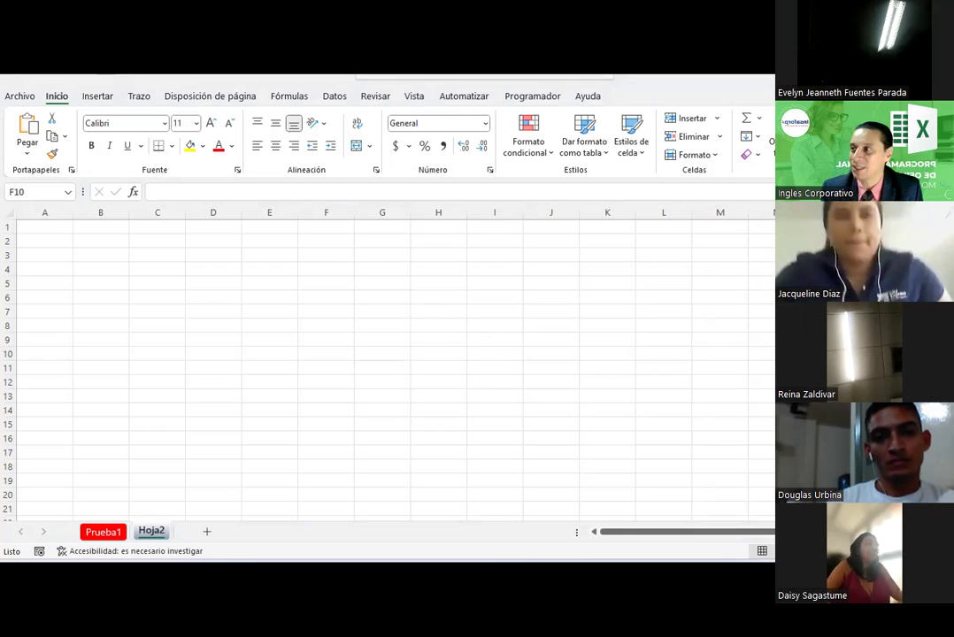
{"action": "left_click", "coordinate": [325, 354]}
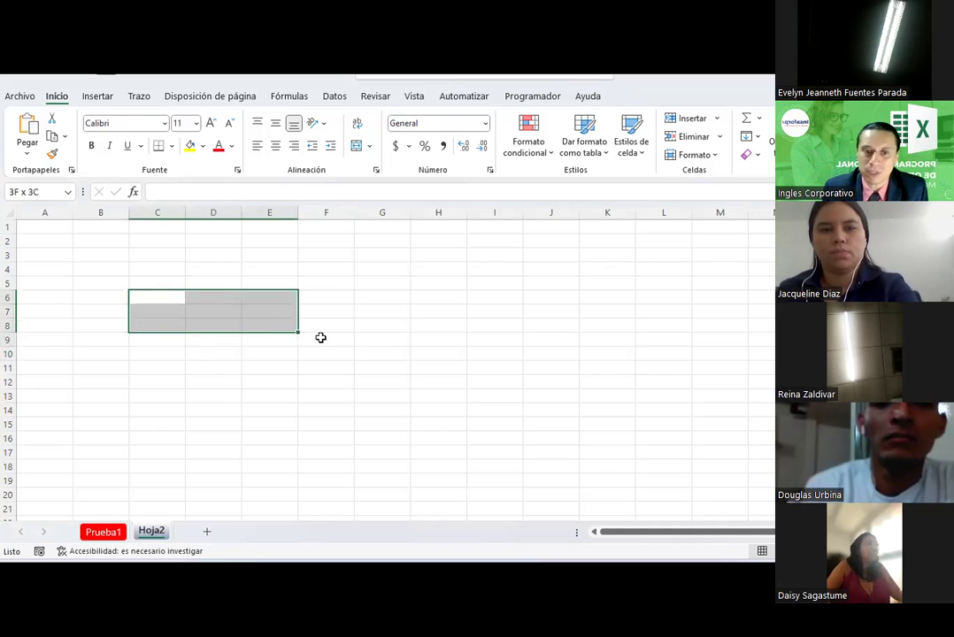
Give C6:G12 all borders and fill headers Columna1 through Columna5 across C6:G6.
{"action": "left_click_drag", "start_coordinate": [154, 293], "coordinate": [388, 383]}
{"action": "left_click", "coordinate": [172, 146]}
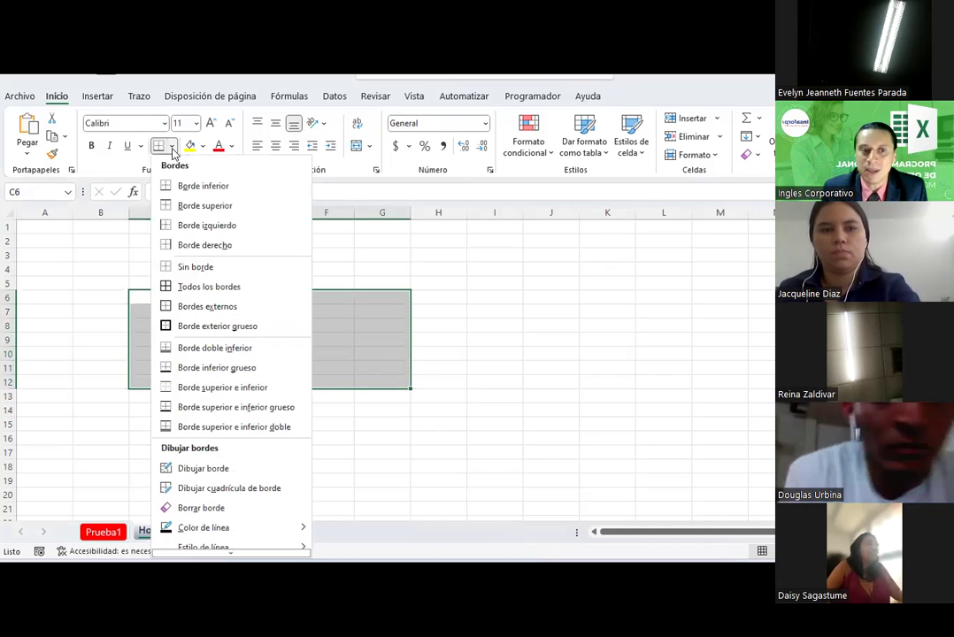
{"action": "left_click", "coordinate": [189, 287]}
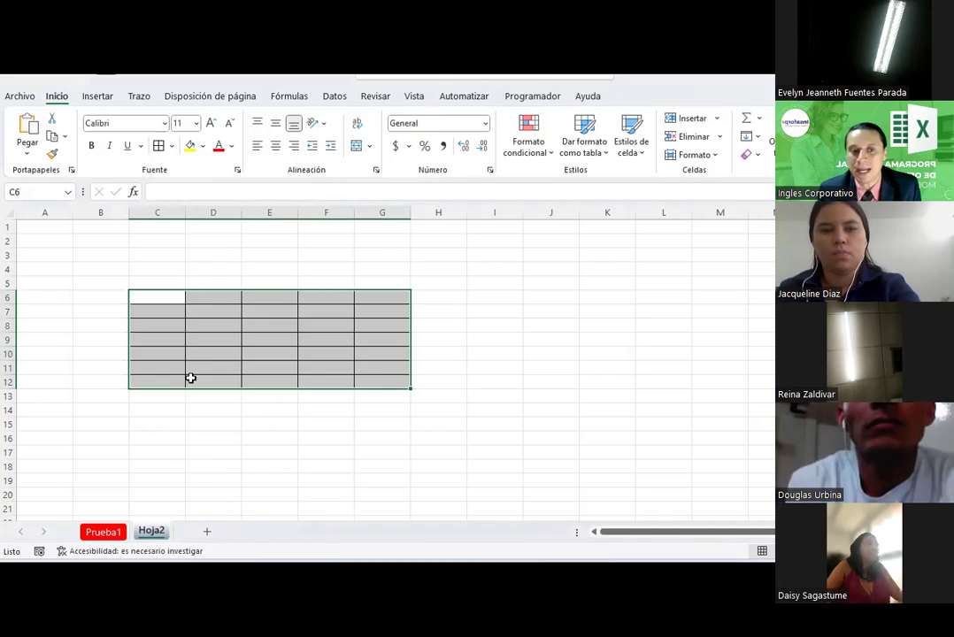
{"action": "left_click", "coordinate": [155, 296]}
{"action": "type", "text": "Columna"}
{"action": "key", "text": "Tab"}
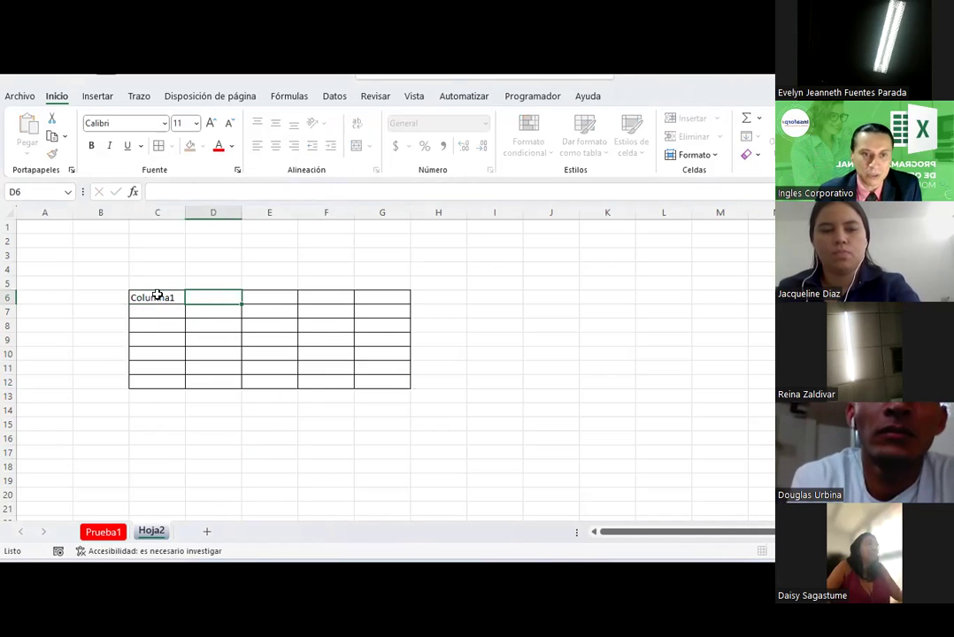
{"action": "left_click", "coordinate": [158, 297]}
{"action": "left_click_drag", "start_coordinate": [261, 316], "coordinate": [396, 315]}
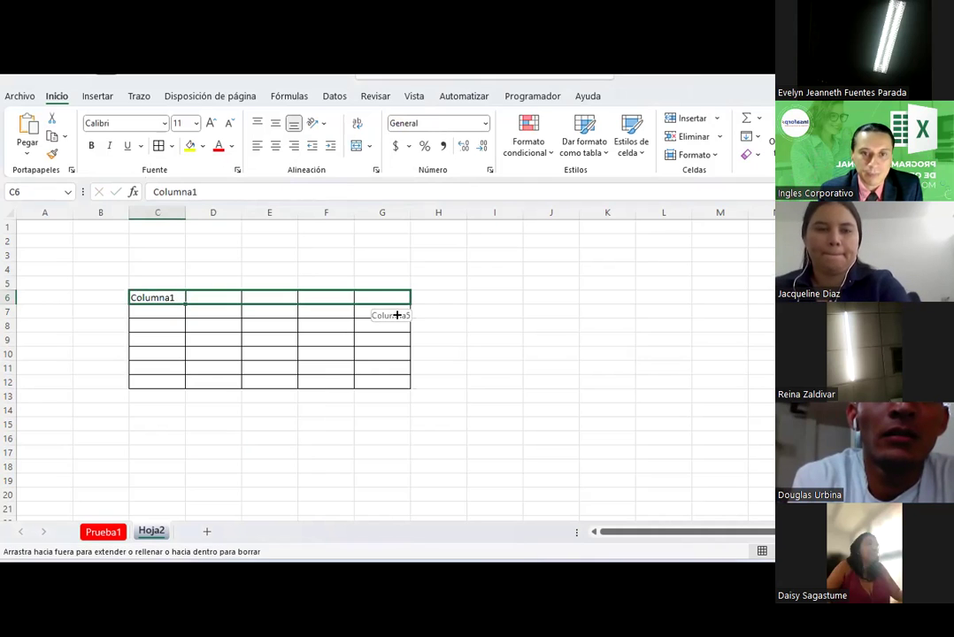
{"action": "left_click", "coordinate": [496, 408]}
Centre and bold the header row C6:G6, then review the finished table.
{"action": "left_click_drag", "start_coordinate": [155, 297], "coordinate": [393, 297]}
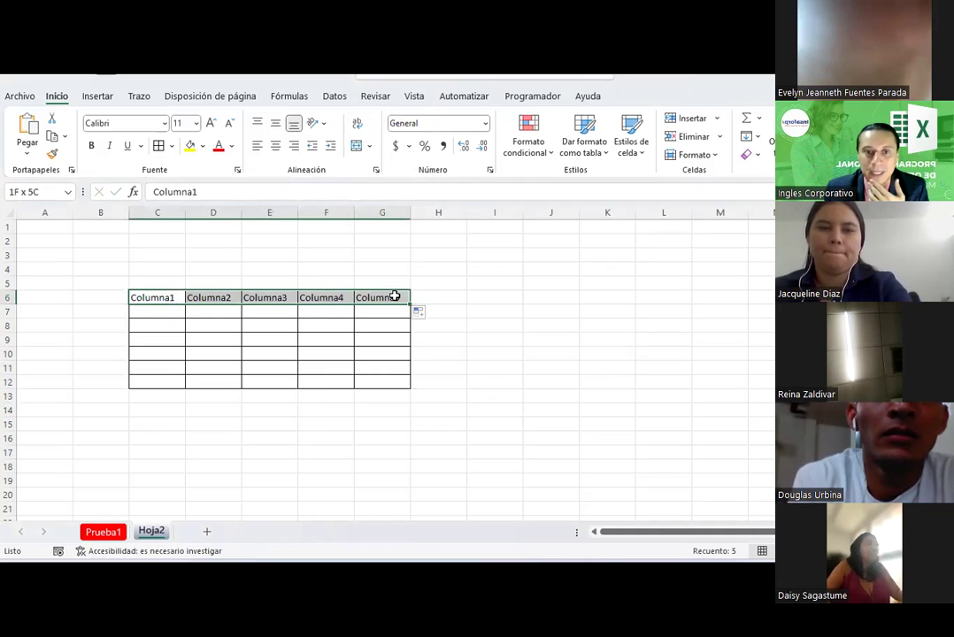
{"action": "left_click", "coordinate": [276, 145]}
{"action": "left_click", "coordinate": [91, 145]}
{"action": "left_click", "coordinate": [221, 372]}
{"action": "left_click", "coordinate": [220, 440]}
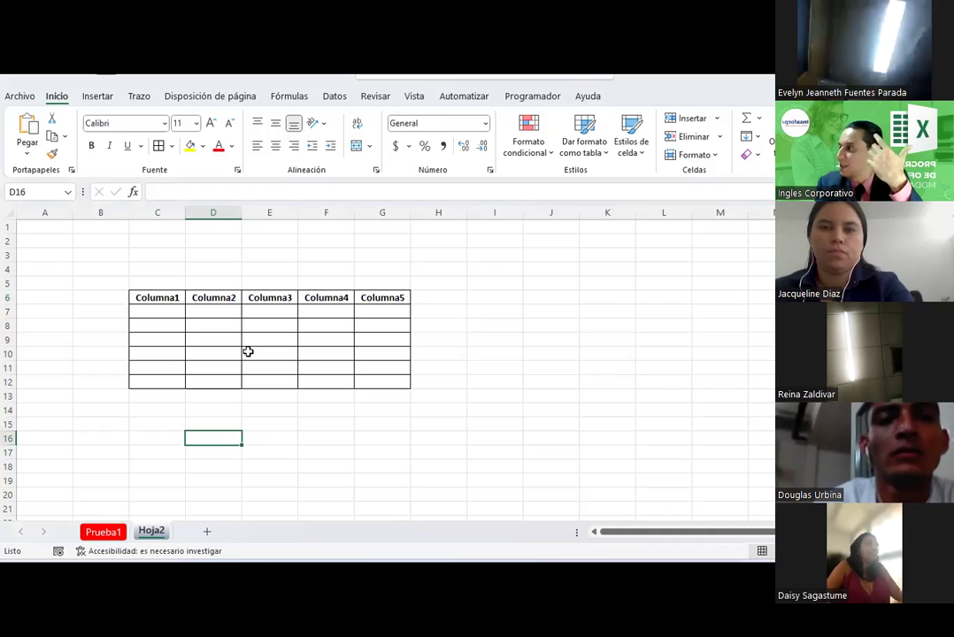
{"action": "left_click", "coordinate": [548, 387]}
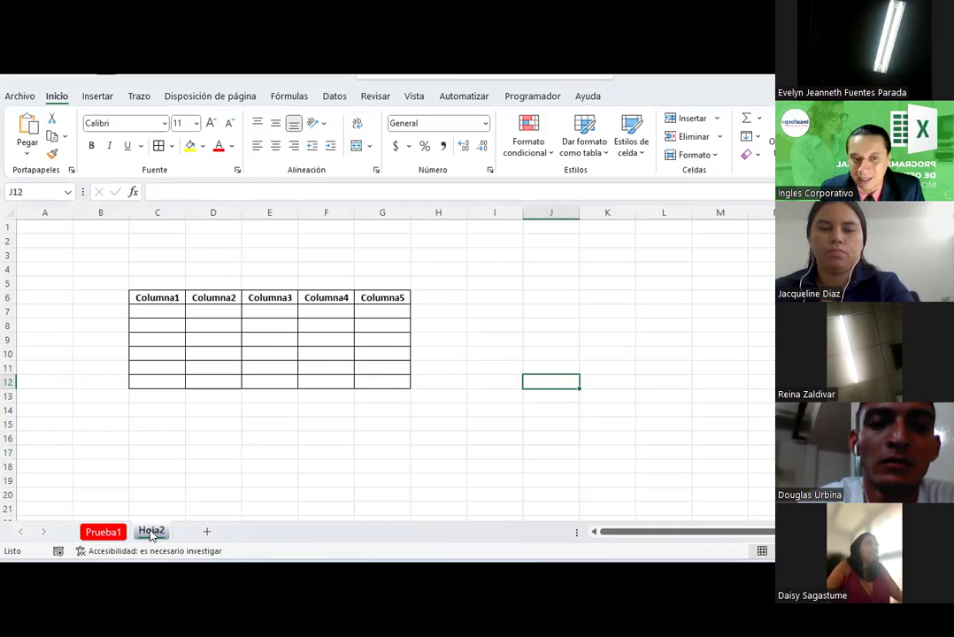
{"action": "left_click_drag", "start_coordinate": [148, 294], "coordinate": [372, 382]}
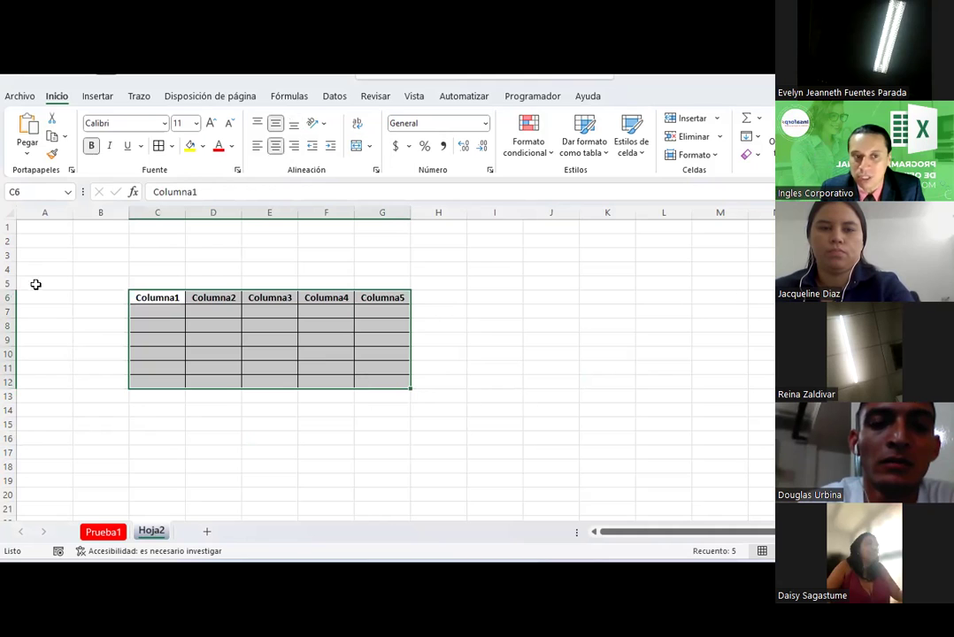
{"action": "left_click", "coordinate": [7, 214]}
{"action": "left_click", "coordinate": [388, 435]}
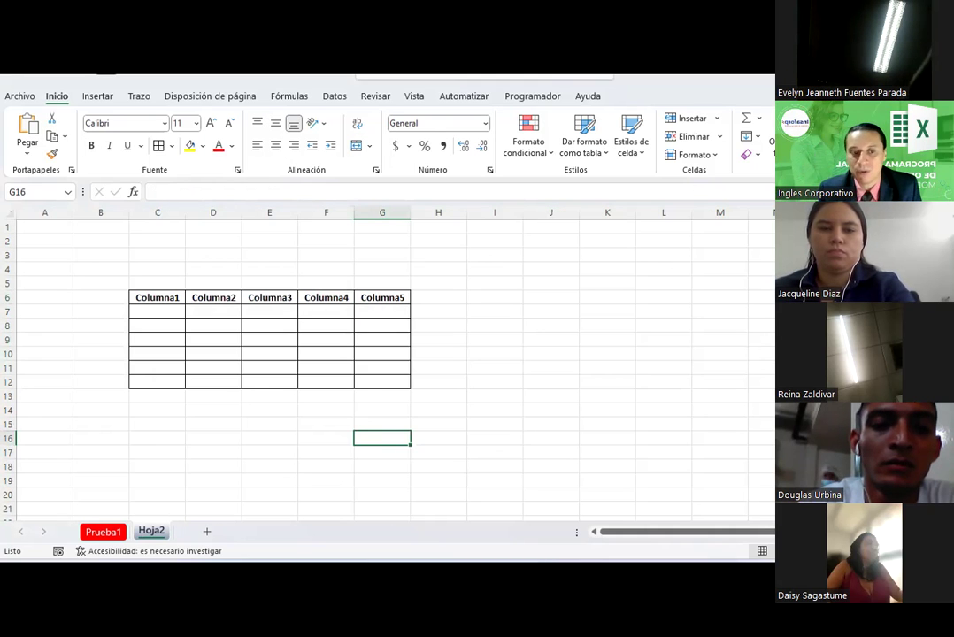
Copy Hoja2 within Libro1, placing the new Hoja2 (2) before Hoja2.
{"action": "right_click", "coordinate": [149, 534]}
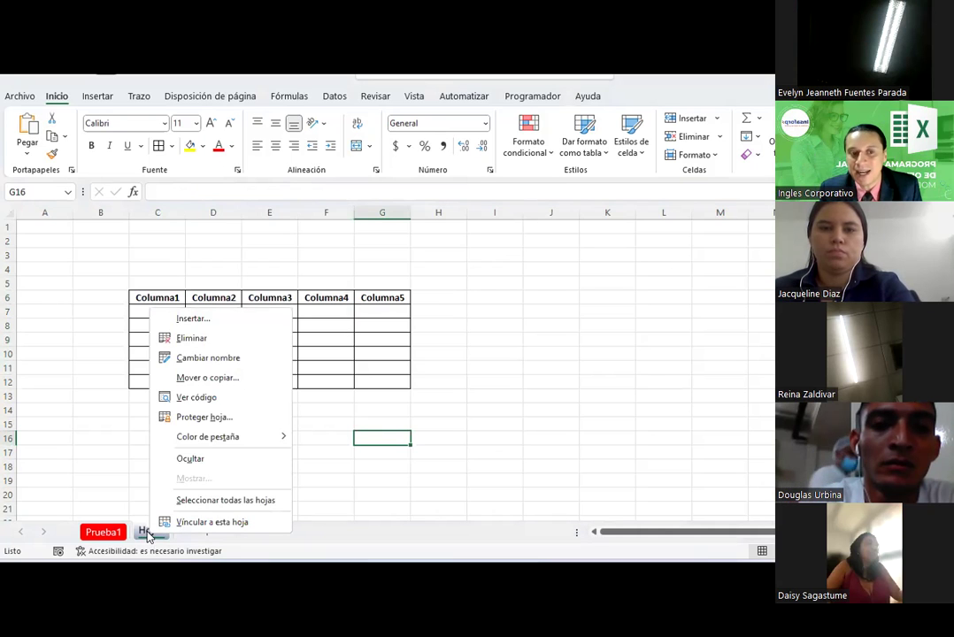
{"action": "left_click", "coordinate": [198, 378]}
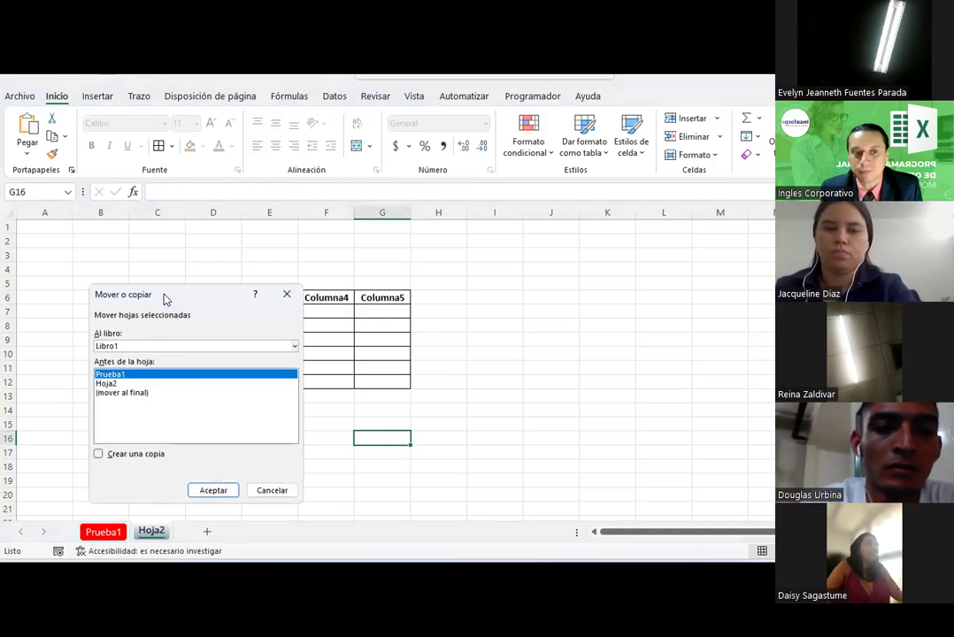
{"action": "left_click_drag", "start_coordinate": [186, 292], "coordinate": [433, 196]}
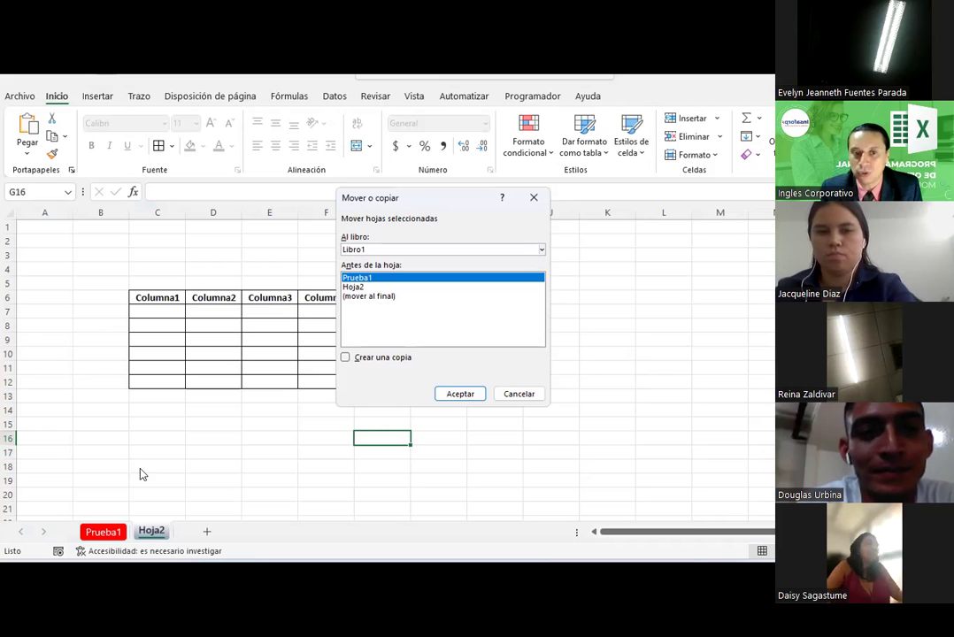
{"action": "left_click", "coordinate": [346, 357]}
{"action": "left_click", "coordinate": [345, 357]}
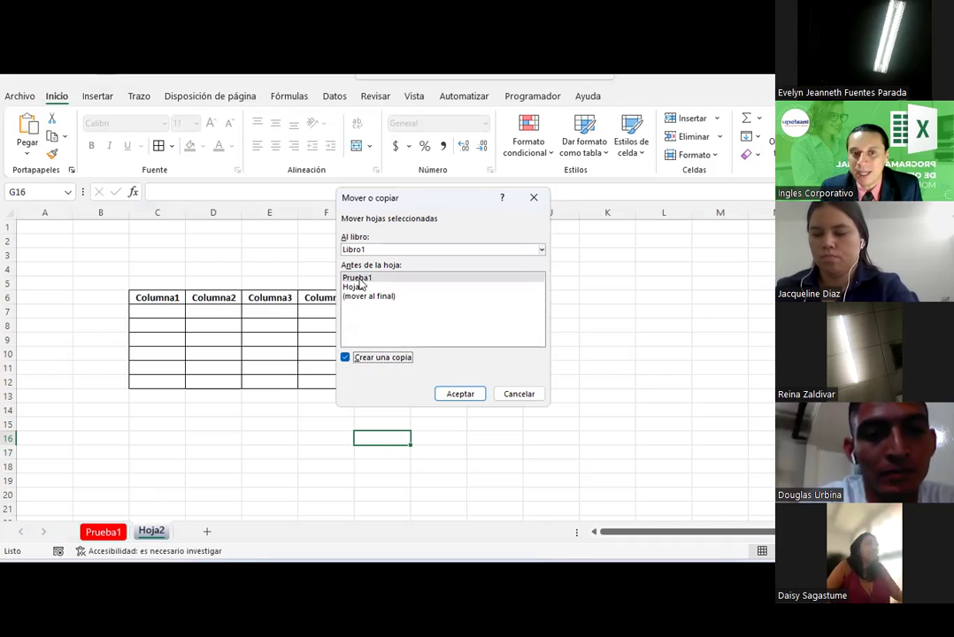
{"action": "left_click", "coordinate": [360, 279]}
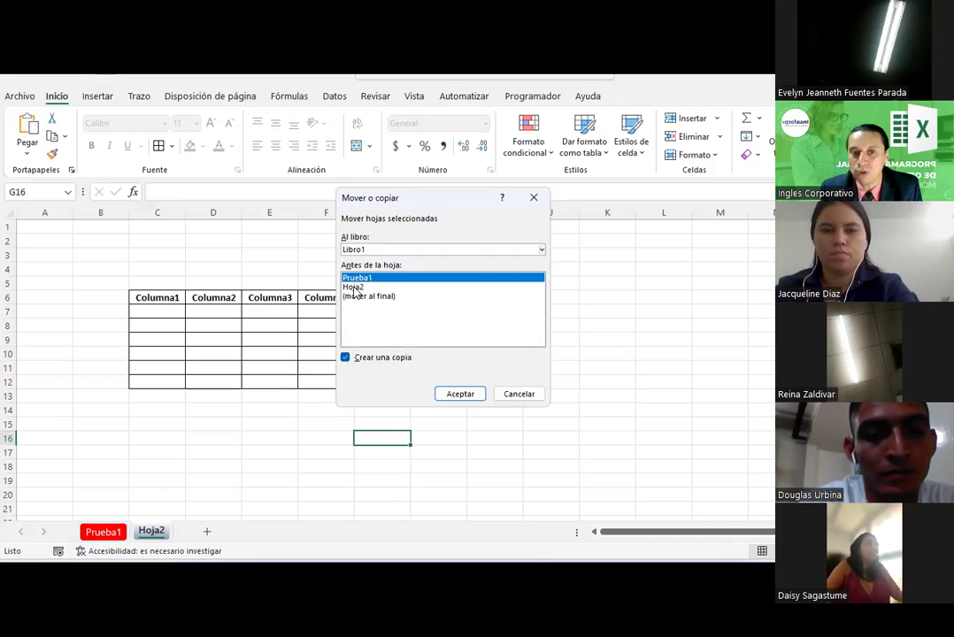
{"action": "left_click", "coordinate": [354, 288]}
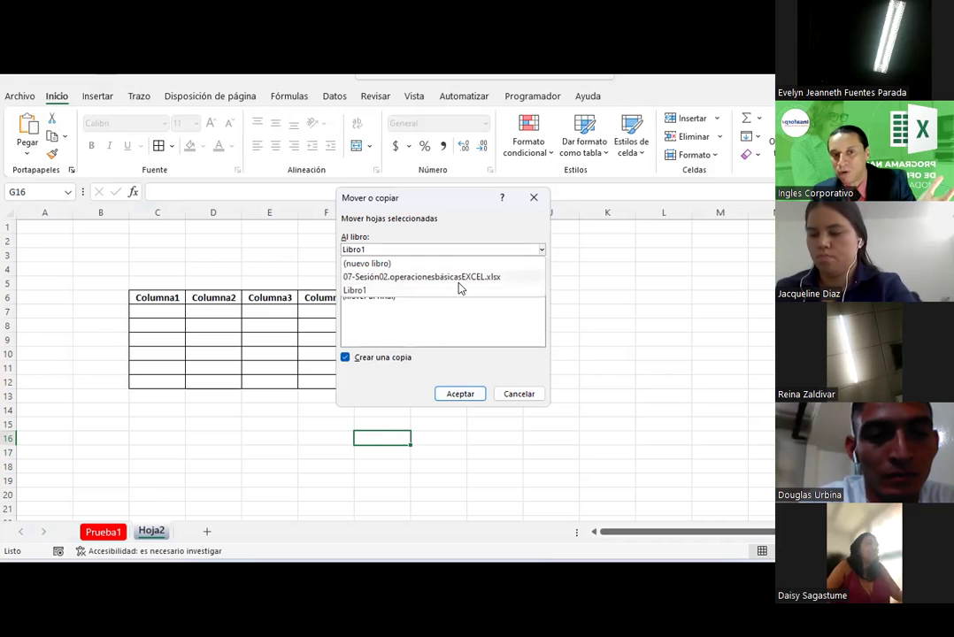
{"action": "left_click", "coordinate": [426, 308]}
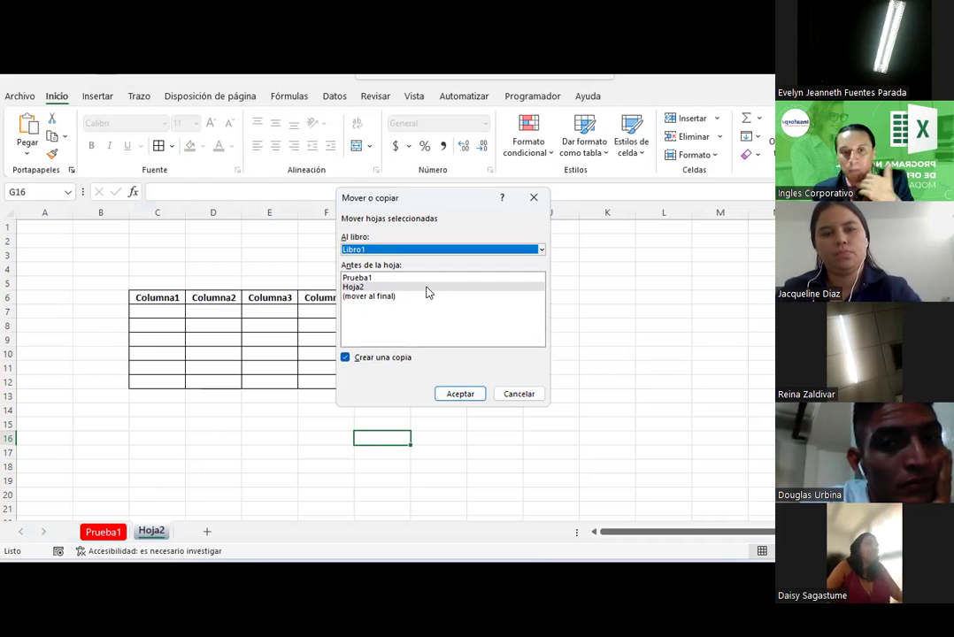
{"action": "left_click", "coordinate": [460, 392]}
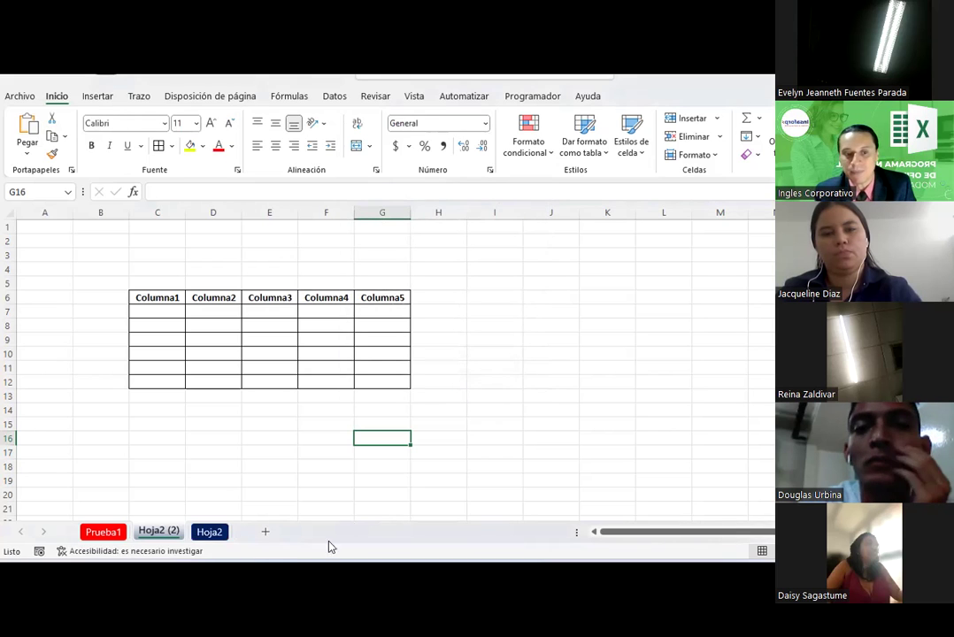
Move Hoja2 (2) after Hoja2 and compare the C6:G12 tables on both sheets.
{"action": "left_click_drag", "start_coordinate": [152, 531], "coordinate": [235, 531]}
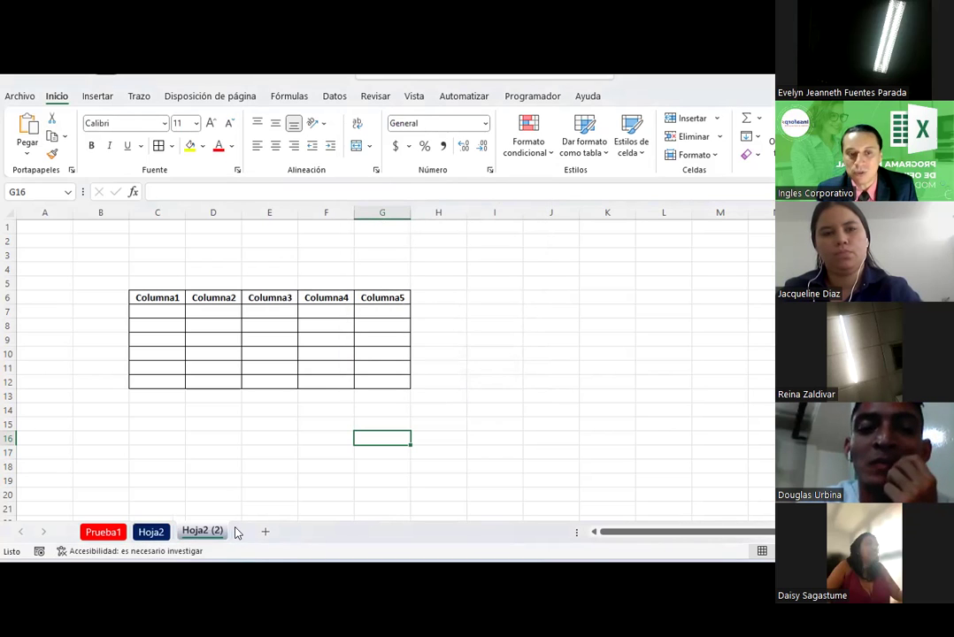
{"action": "left_click", "coordinate": [200, 497]}
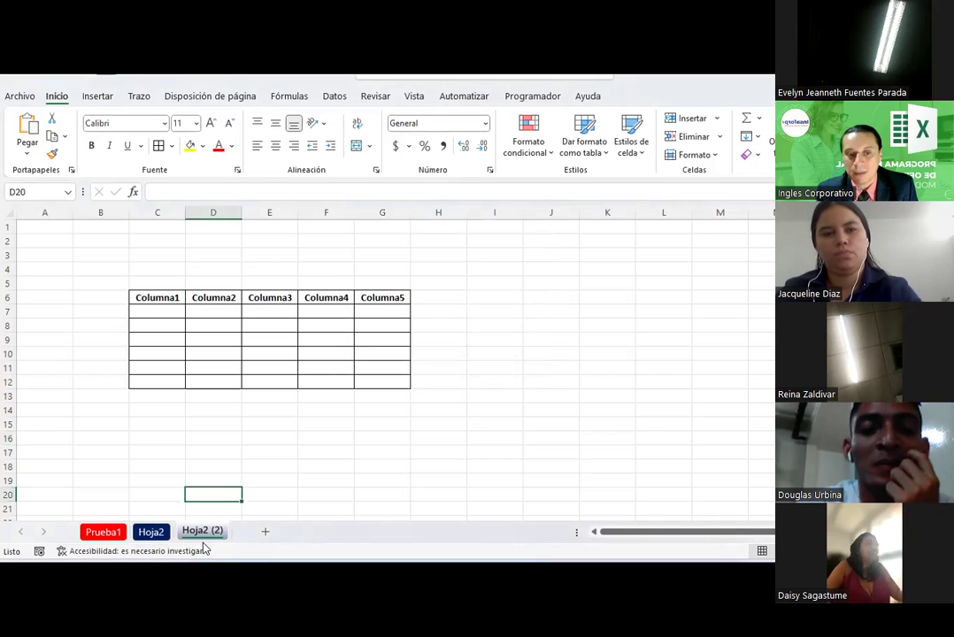
{"action": "left_click", "coordinate": [151, 532]}
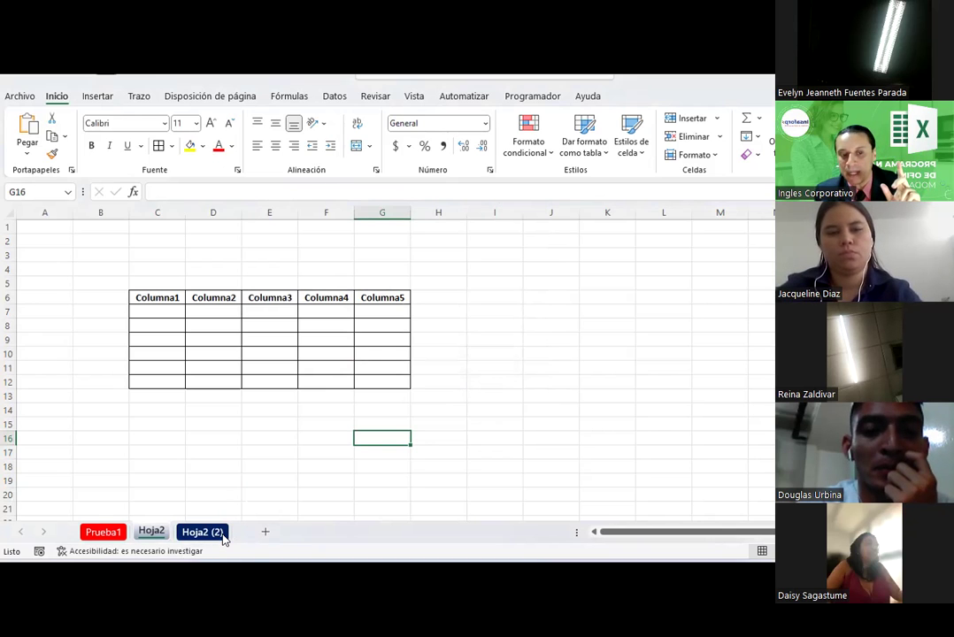
{"action": "left_click", "coordinate": [223, 536]}
{"action": "left_click", "coordinate": [150, 533]}
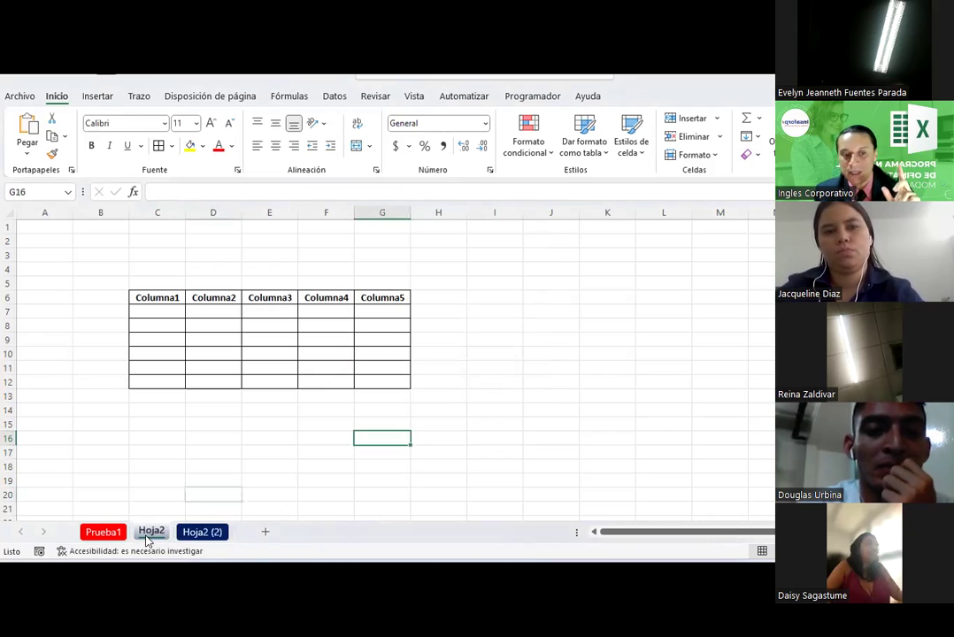
{"action": "left_click", "coordinate": [190, 324]}
{"action": "left_click_drag", "start_coordinate": [161, 302], "coordinate": [376, 380]}
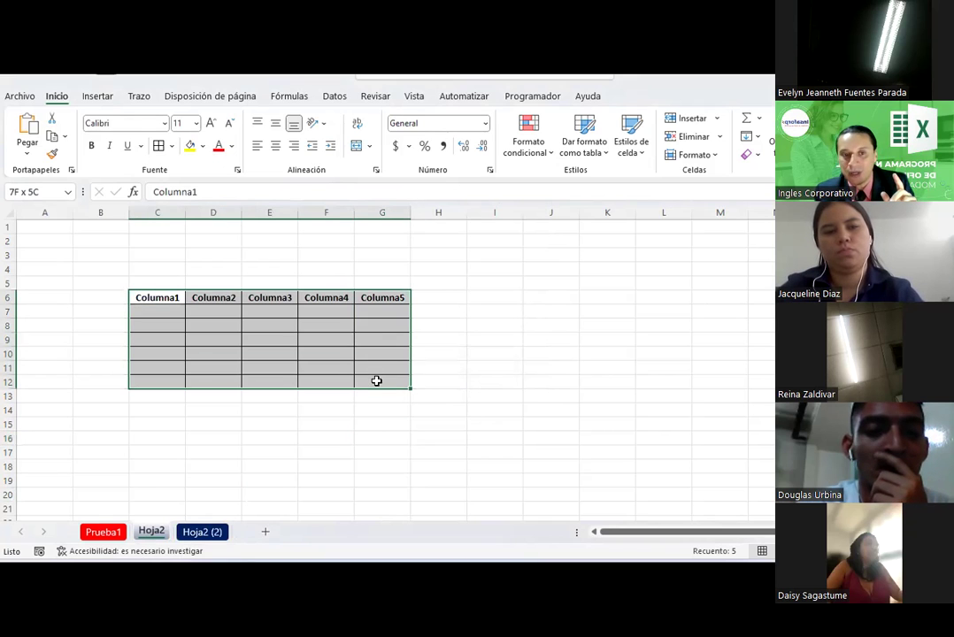
{"action": "left_click", "coordinate": [205, 534]}
{"action": "left_click_drag", "start_coordinate": [159, 300], "coordinate": [386, 382]}
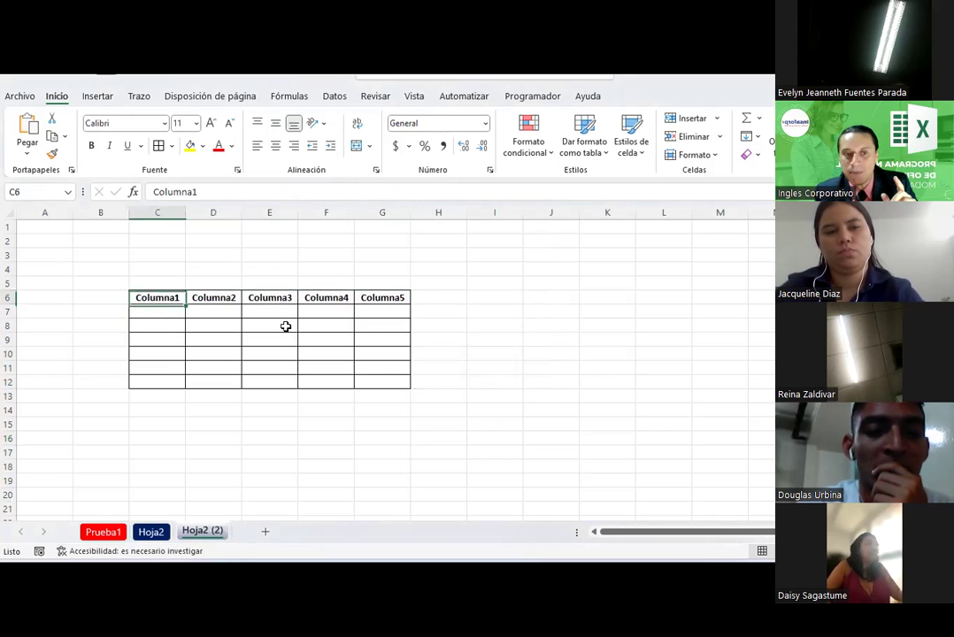
{"action": "left_click", "coordinate": [385, 421]}
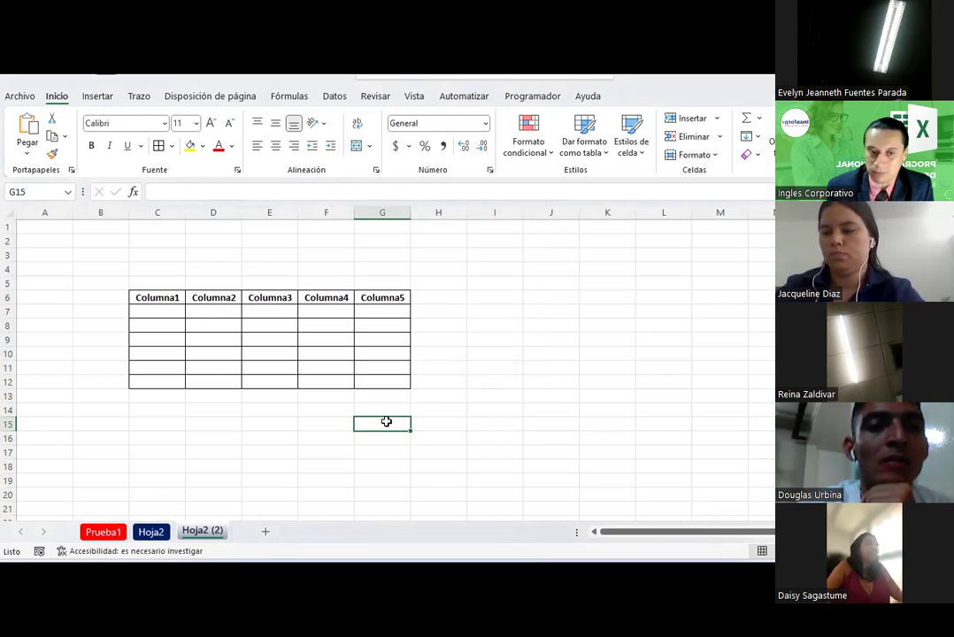
{"action": "left_click", "coordinate": [292, 428]}
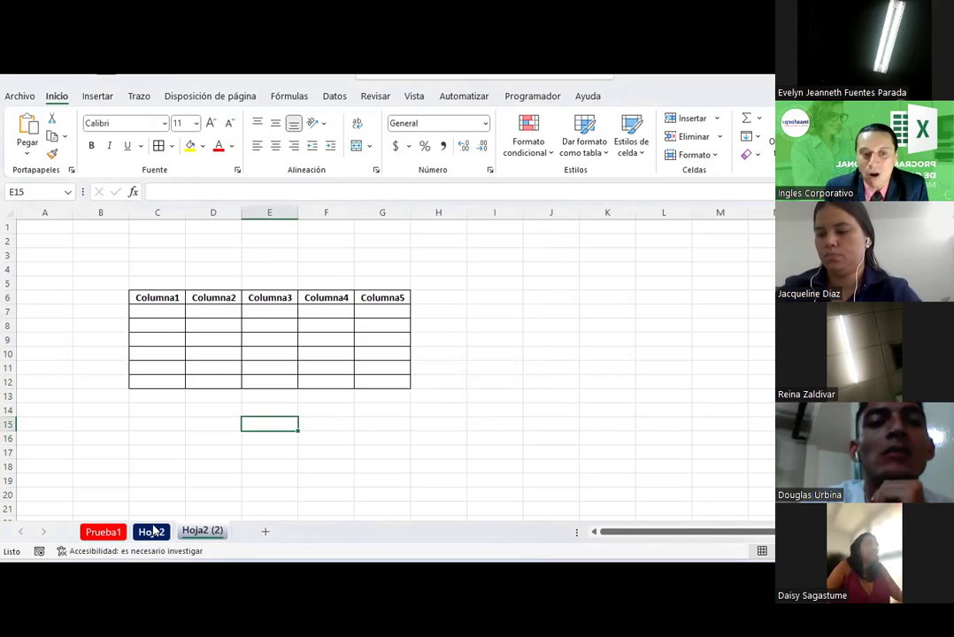
{"action": "left_click", "coordinate": [151, 531]}
{"action": "left_click", "coordinate": [326, 424]}
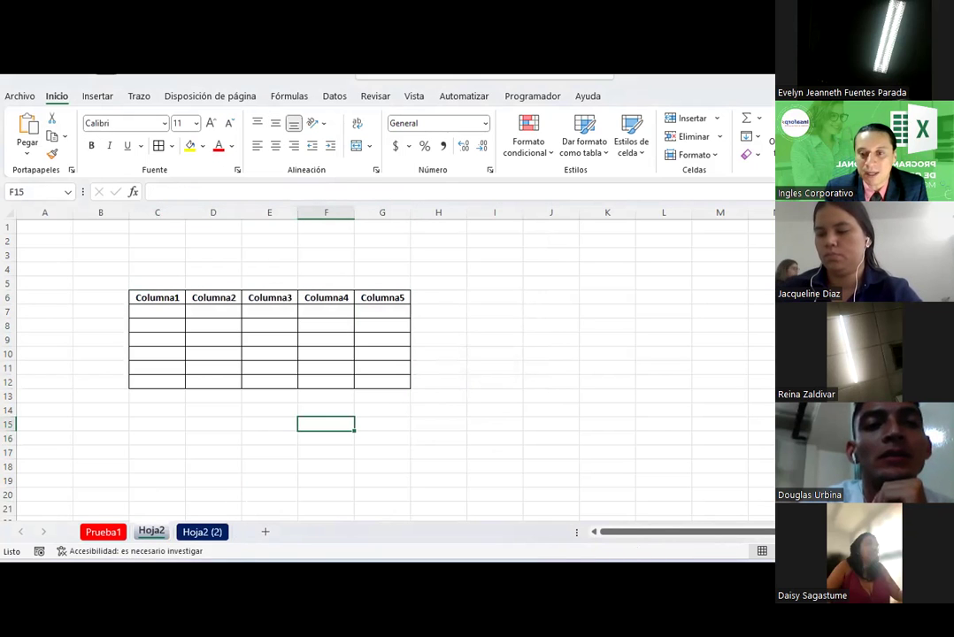
Switch to the 01-CursoEXCEL.JAES.M1 workbook, then Alt+Tab to the other open workbook.
{"action": "mouse_move", "coordinate": [637, 552]}
{"action": "left_click", "coordinate": [655, 504]}
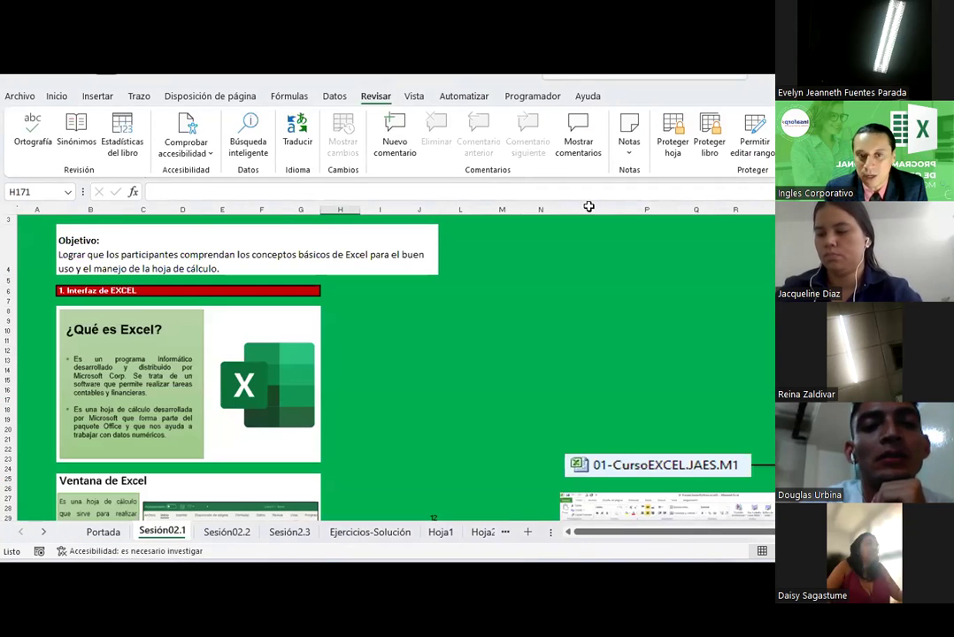
{"action": "left_click", "coordinate": [417, 292]}
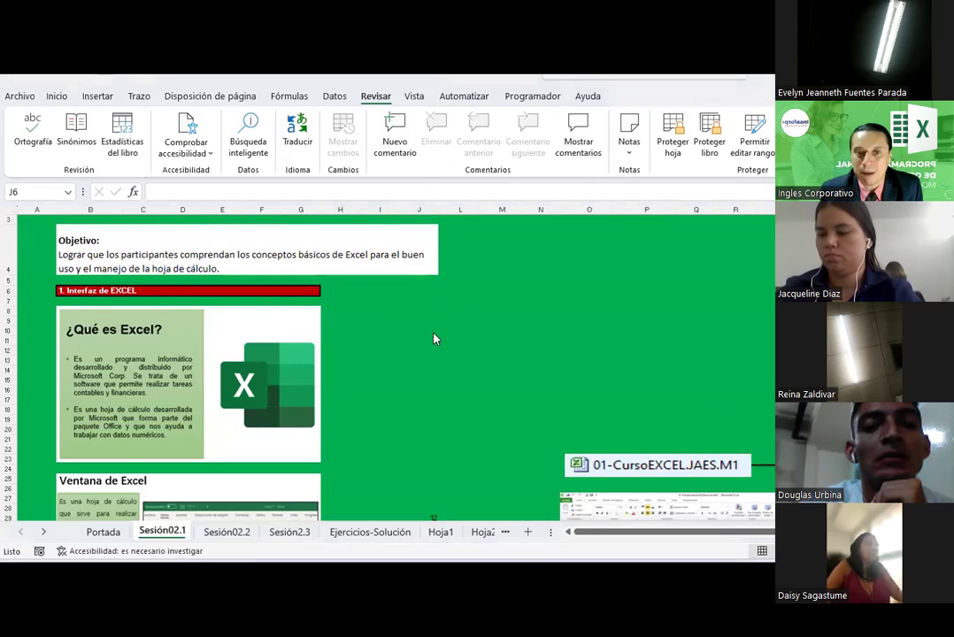
{"action": "key", "text": "alt+Tab"}
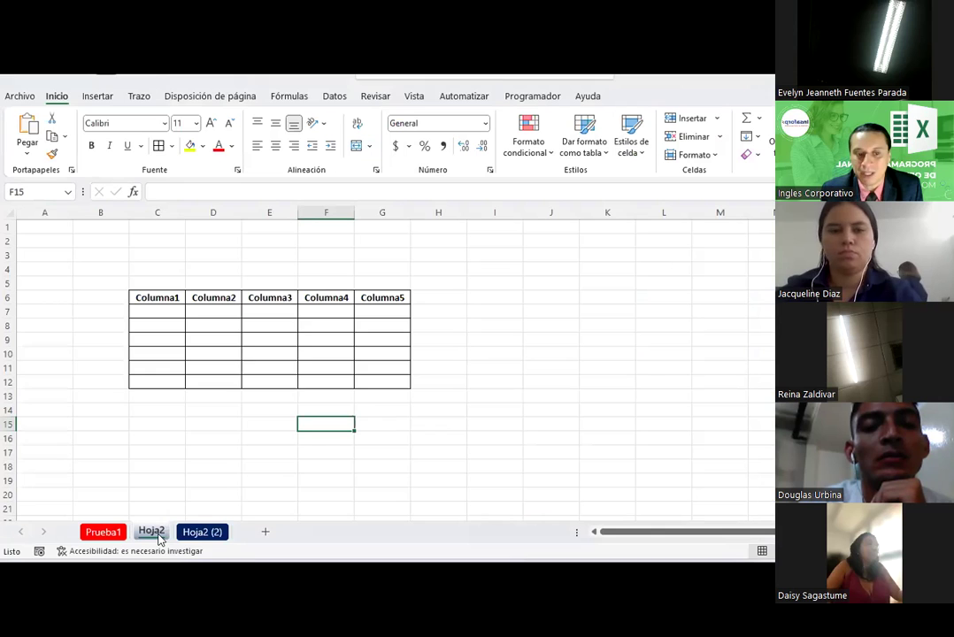
{"action": "right_click", "coordinate": [152, 532]}
{"action": "left_click", "coordinate": [225, 381]}
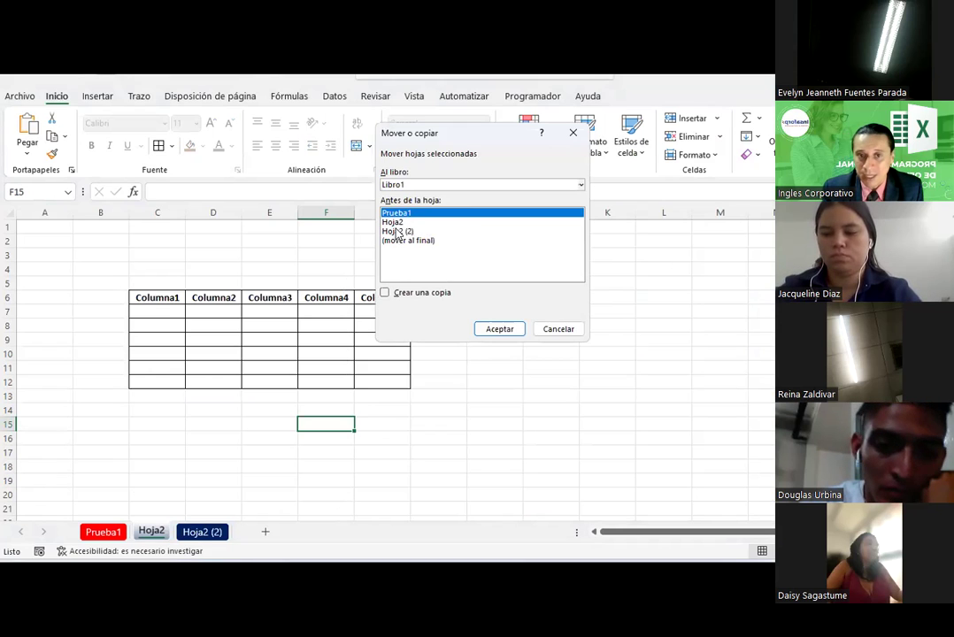
{"action": "left_click", "coordinate": [406, 185]}
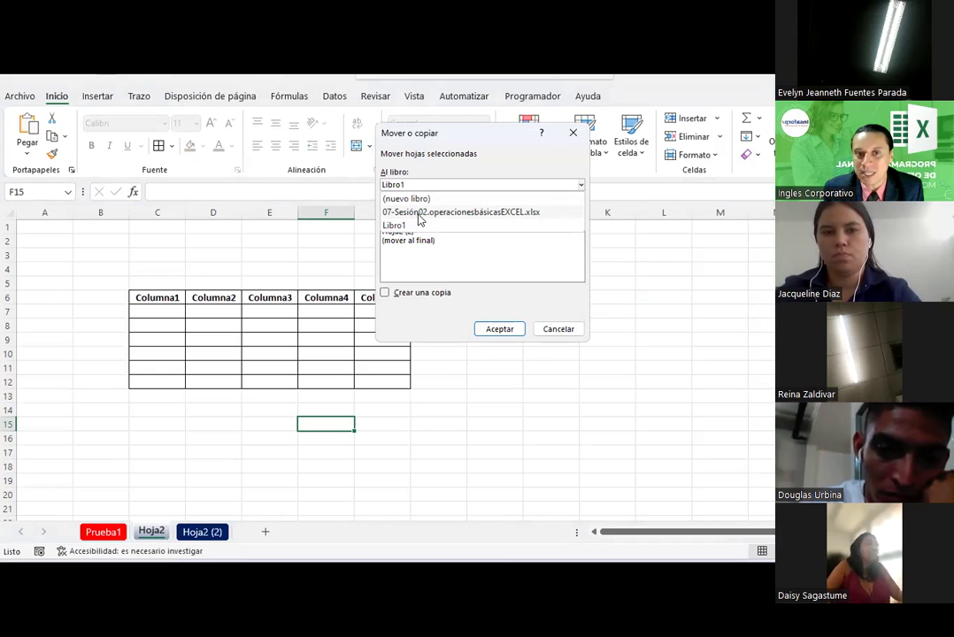
{"action": "left_click", "coordinate": [418, 214]}
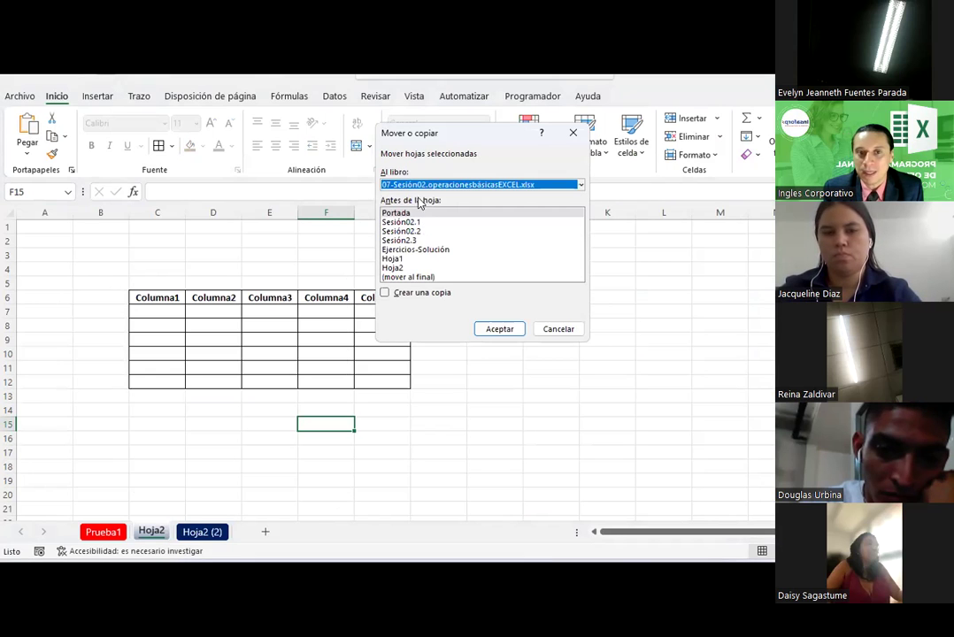
{"action": "left_click", "coordinate": [410, 186]}
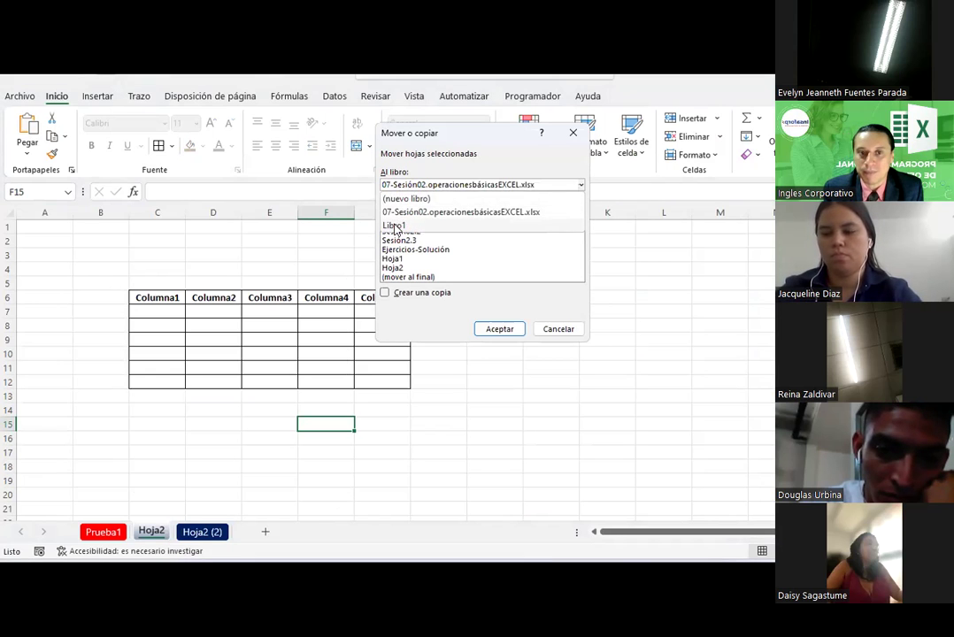
{"action": "left_click", "coordinate": [394, 226]}
{"action": "left_click", "coordinate": [397, 232]}
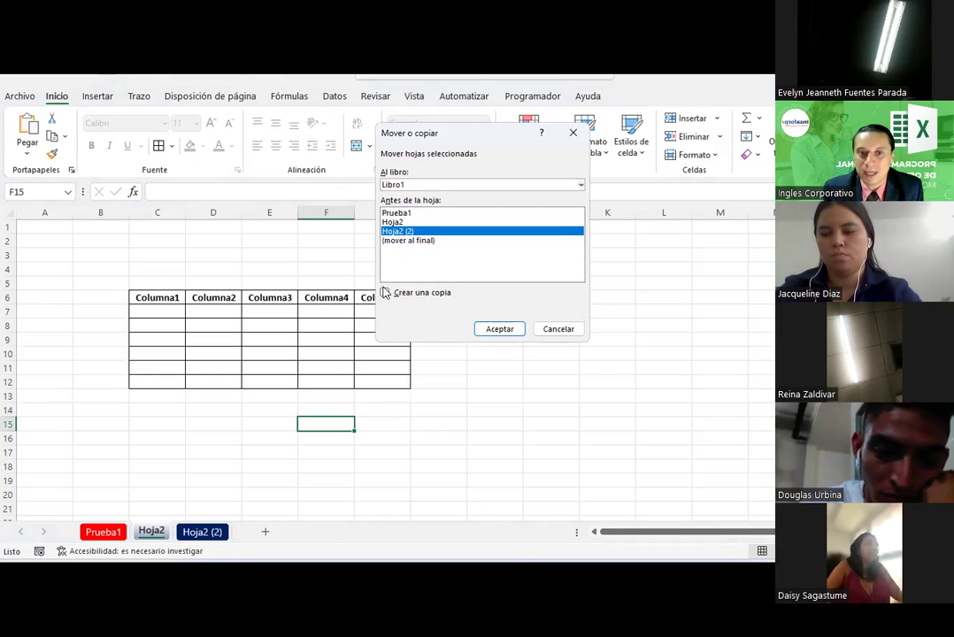
{"action": "left_click", "coordinate": [386, 293]}
{"action": "left_click", "coordinate": [408, 184]}
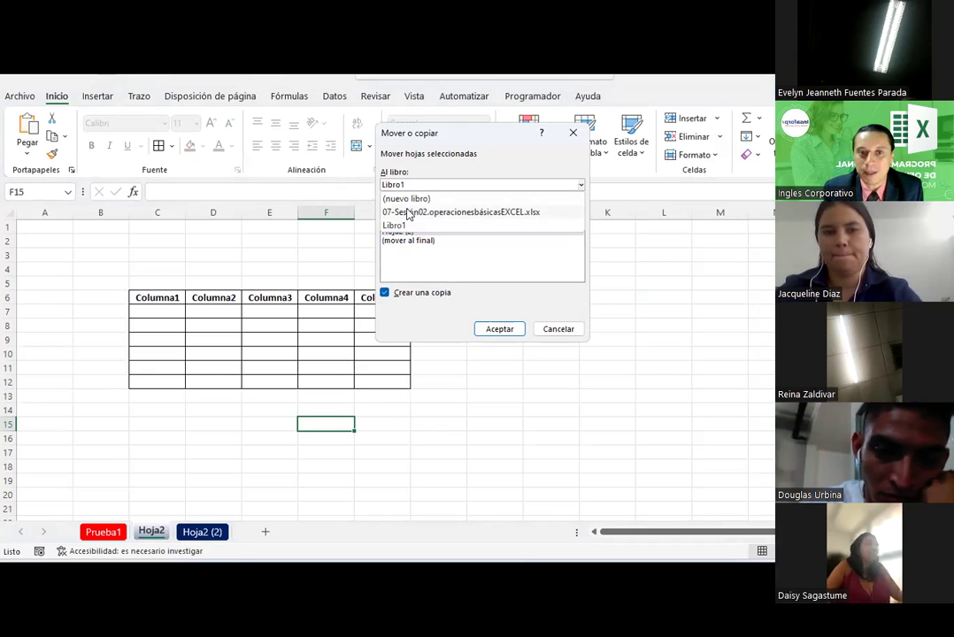
{"action": "left_click", "coordinate": [414, 209]}
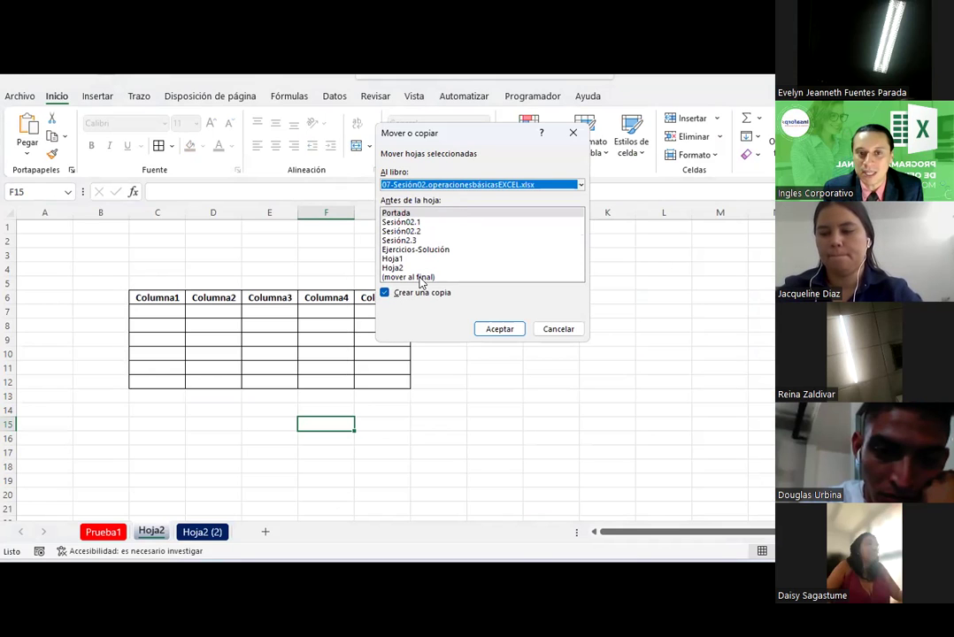
{"action": "left_click", "coordinate": [549, 330]}
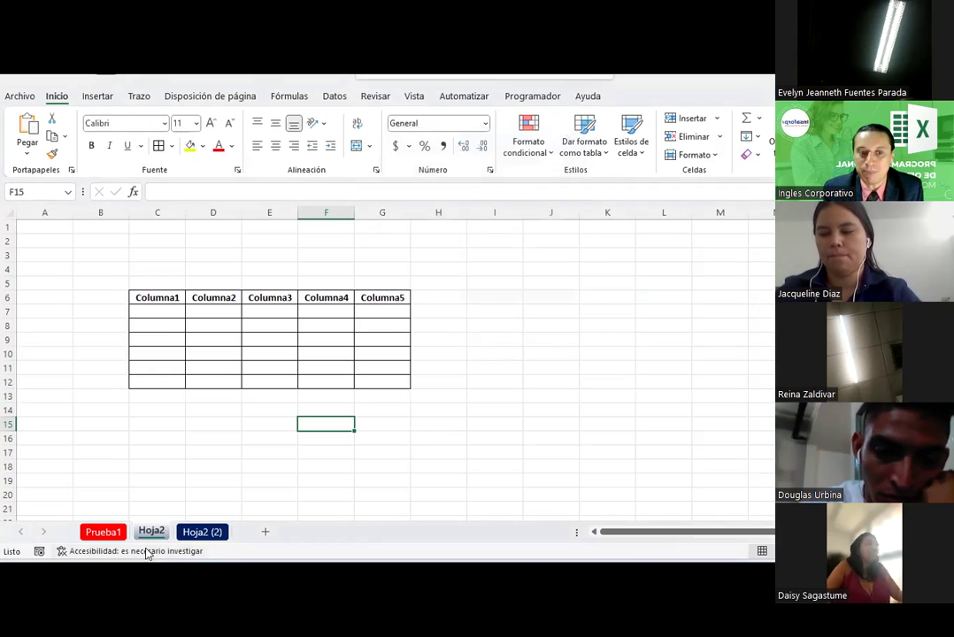
Copy Hoja2 into the 07-Sesión02 course workbook as Hoja2 (2).
{"action": "right_click", "coordinate": [150, 533]}
{"action": "left_click", "coordinate": [227, 384]}
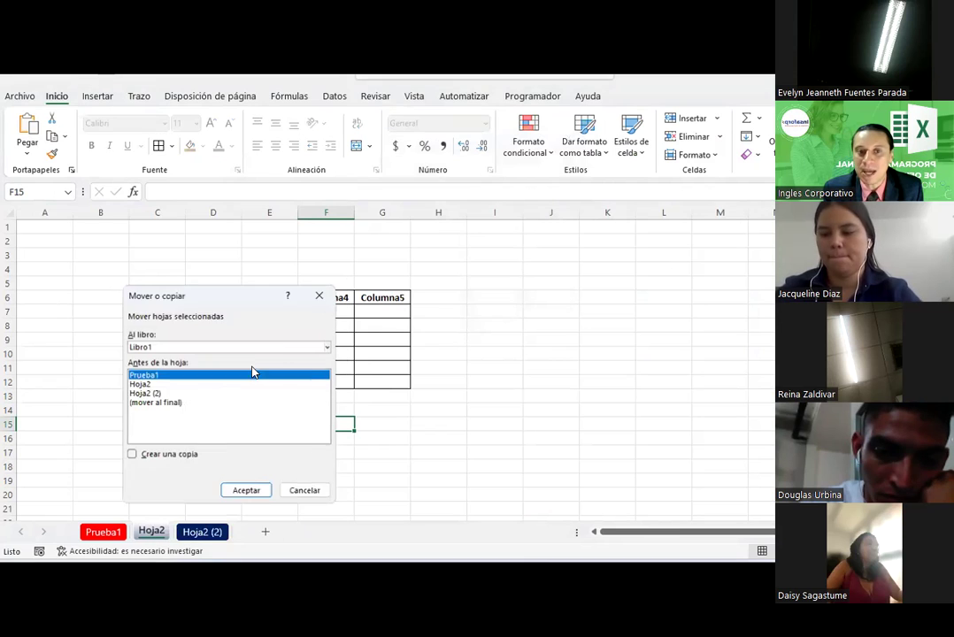
{"action": "left_click_drag", "start_coordinate": [244, 295], "coordinate": [457, 88]}
{"action": "left_click", "coordinate": [358, 186]}
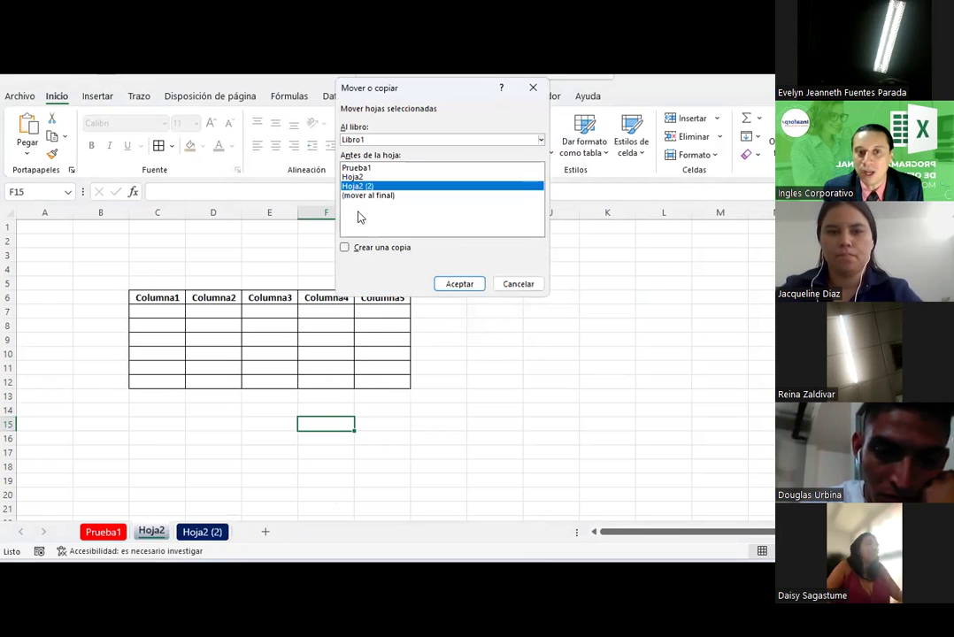
{"action": "left_click", "coordinate": [344, 248]}
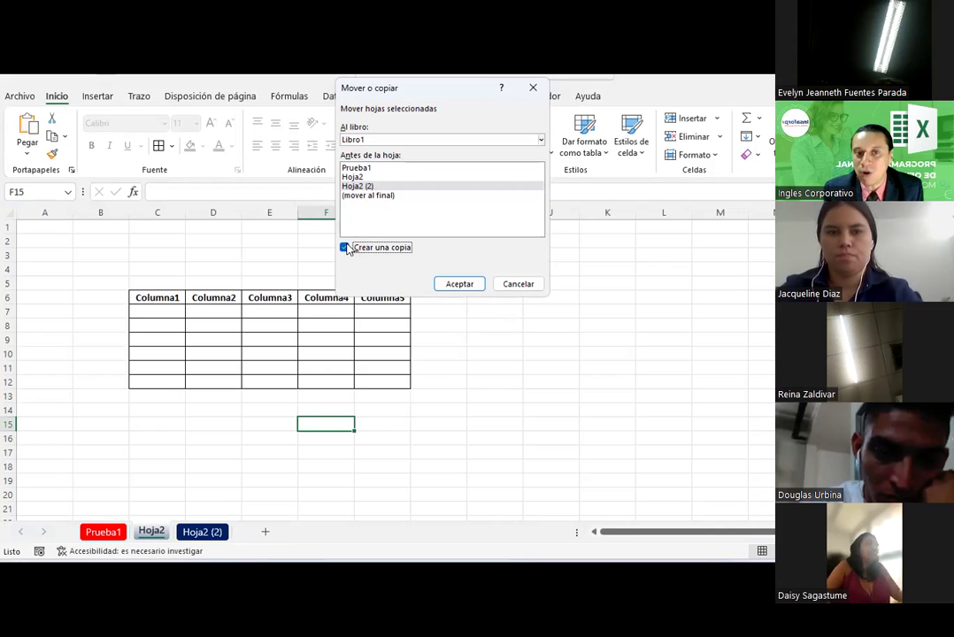
{"action": "left_click", "coordinate": [366, 138]}
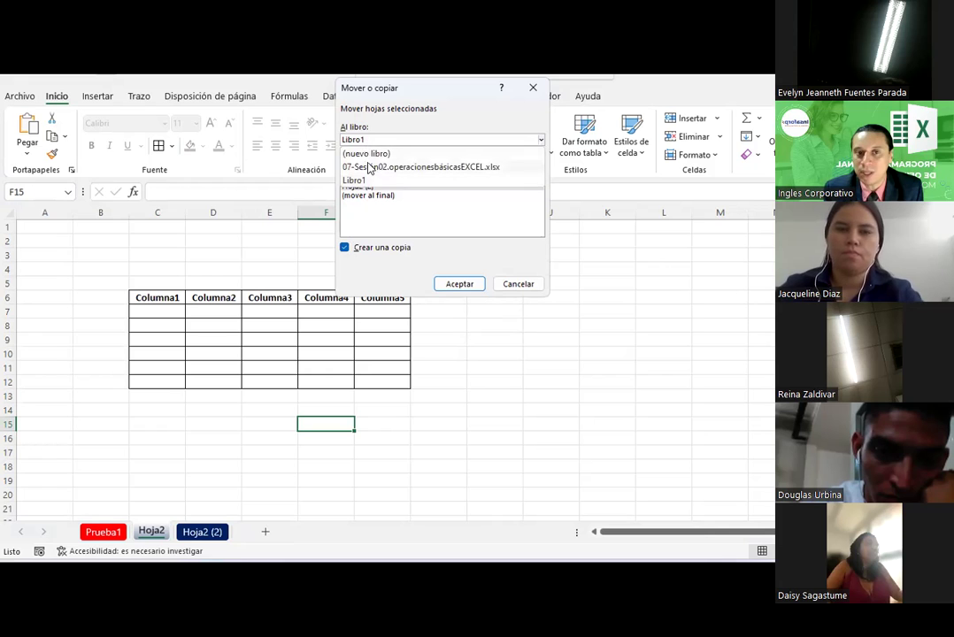
{"action": "left_click", "coordinate": [369, 168]}
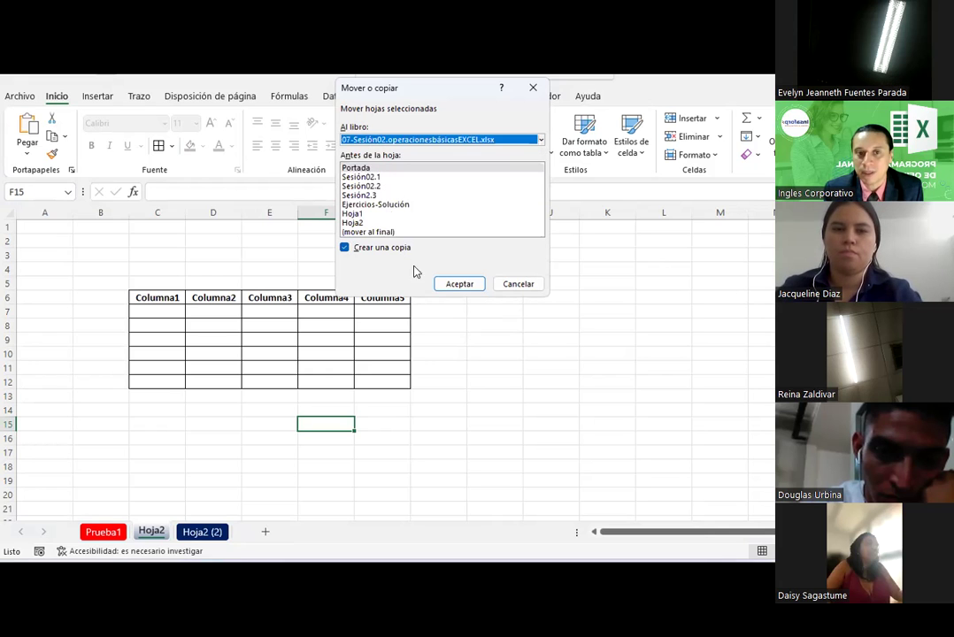
{"action": "left_click", "coordinate": [445, 284]}
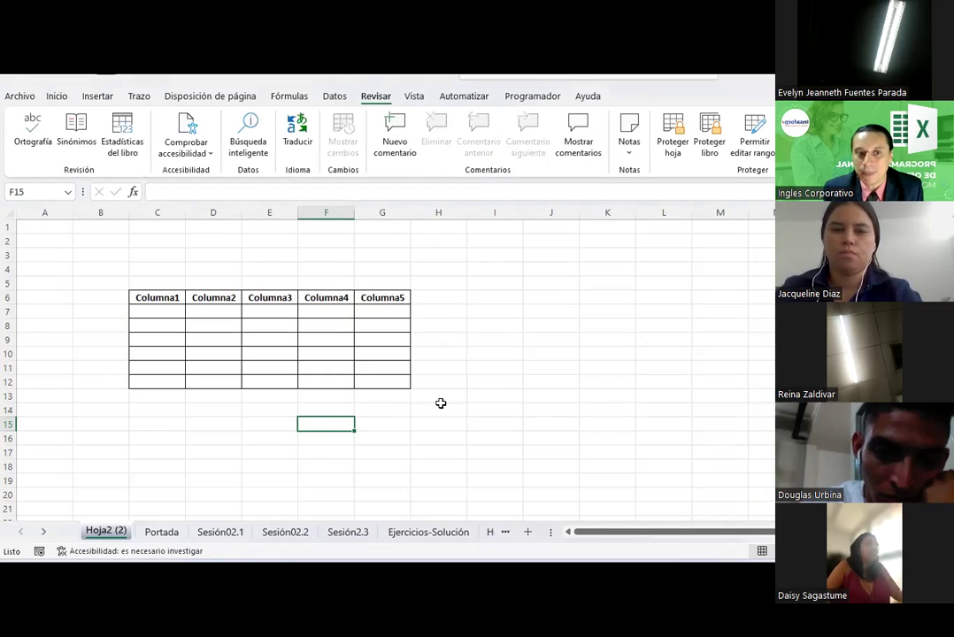
Select C16 on the copied sheet, then choose to delete the Hoja2 (2) sheet.
{"action": "left_click", "coordinate": [161, 440]}
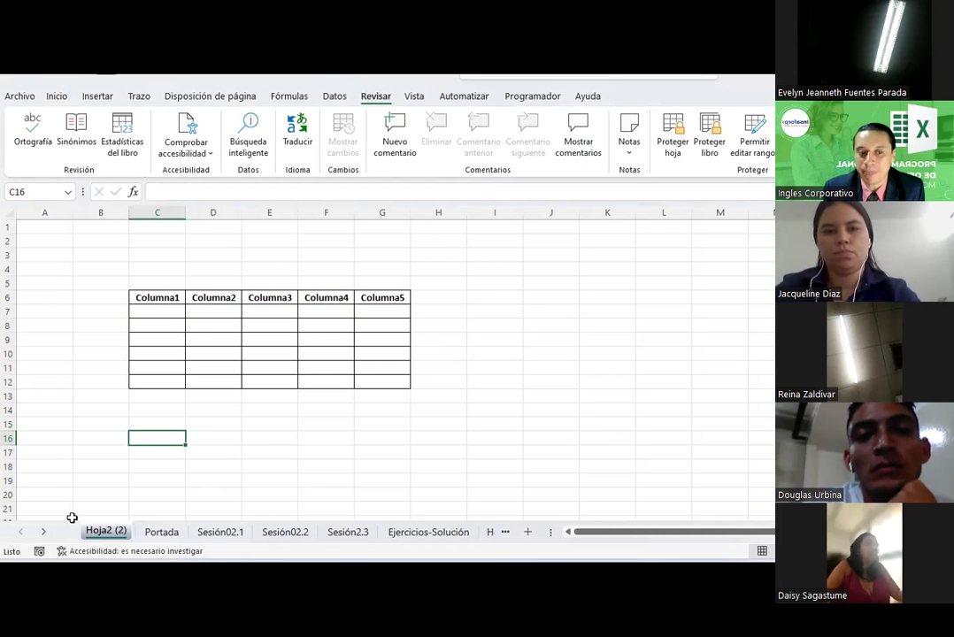
{"action": "right_click", "coordinate": [99, 531]}
{"action": "left_click", "coordinate": [137, 337]}
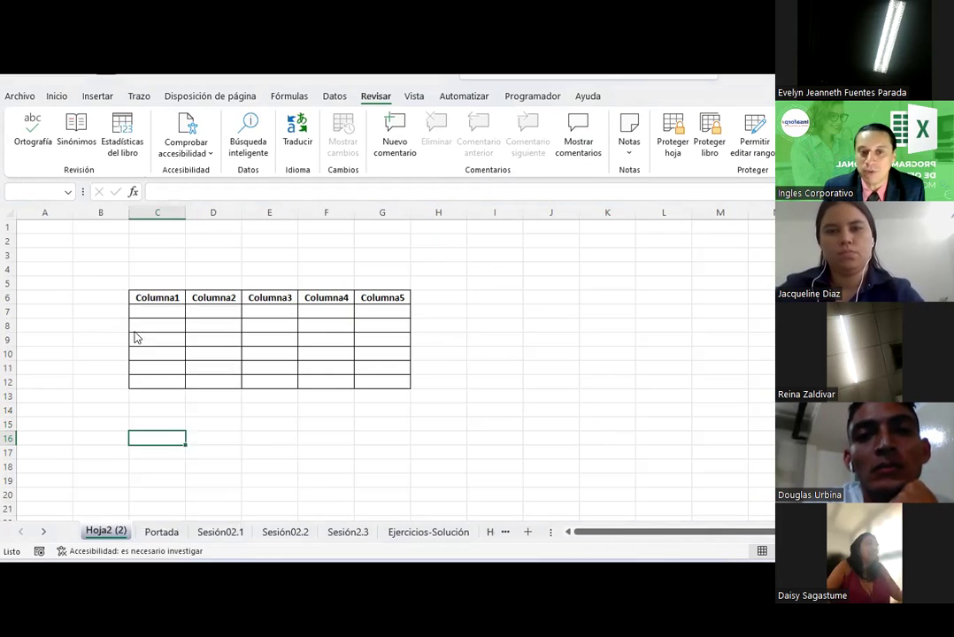
Confirm deleting Hoja2 (2) and bring the course workbook window forward.
{"action": "left_click", "coordinate": [471, 353]}
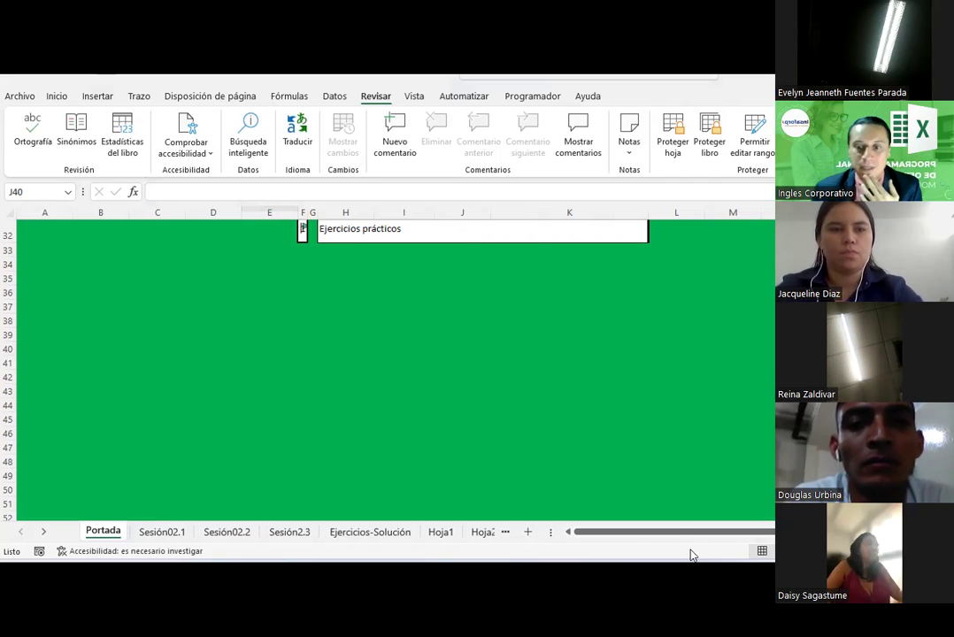
{"action": "mouse_move", "coordinate": [690, 557]}
{"action": "left_click", "coordinate": [677, 511]}
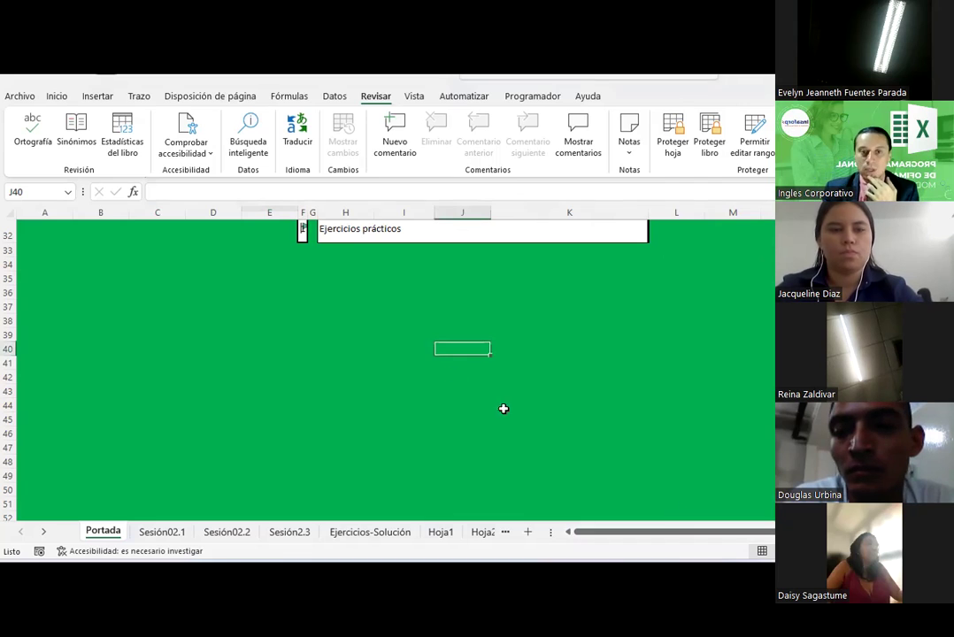
In Libro1, insert a blank sheet Hoja4 positioned last, after Hoja2 (2).
{"action": "mouse_move", "coordinate": [744, 556]}
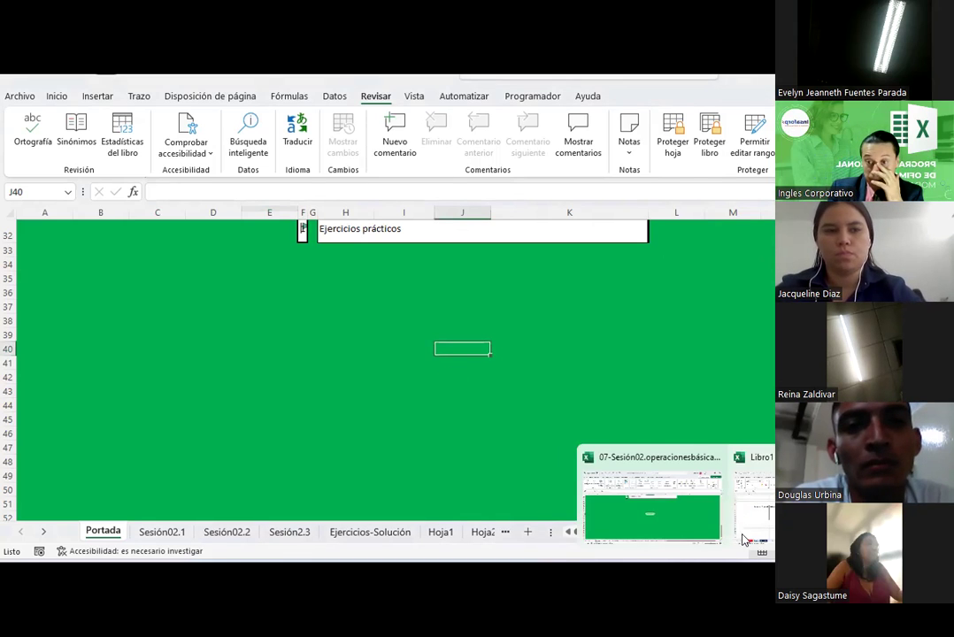
{"action": "left_click", "coordinate": [752, 518]}
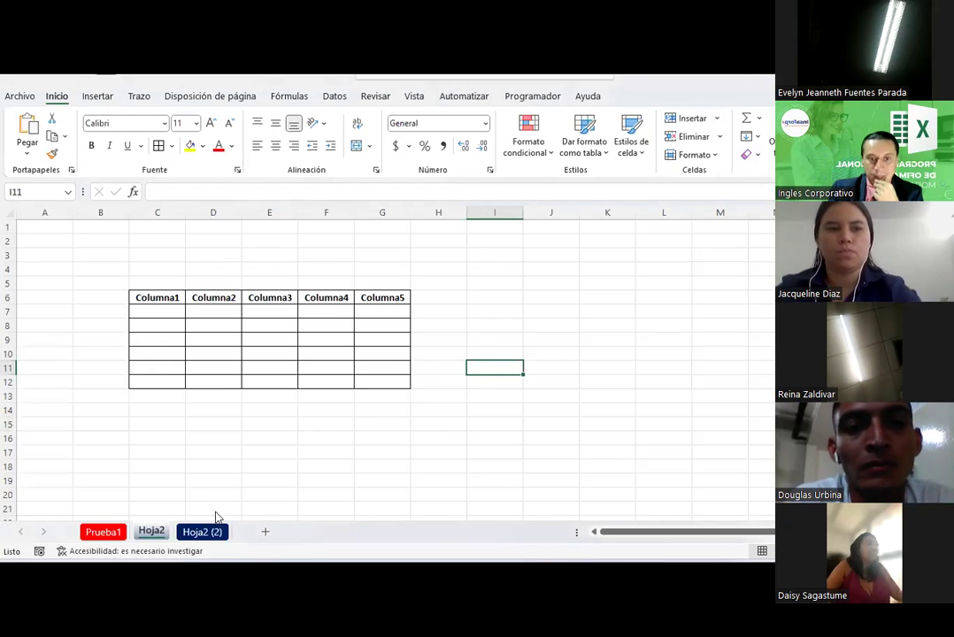
{"action": "left_click", "coordinate": [266, 535]}
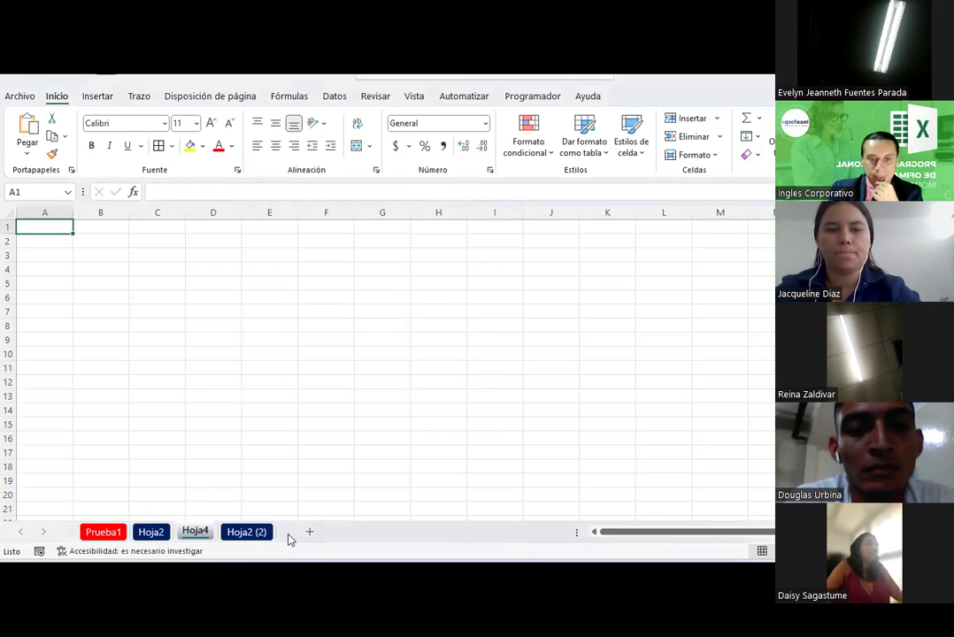
{"action": "left_click_drag", "start_coordinate": [286, 537], "coordinate": [285, 538]}
{"action": "left_click", "coordinate": [390, 254]}
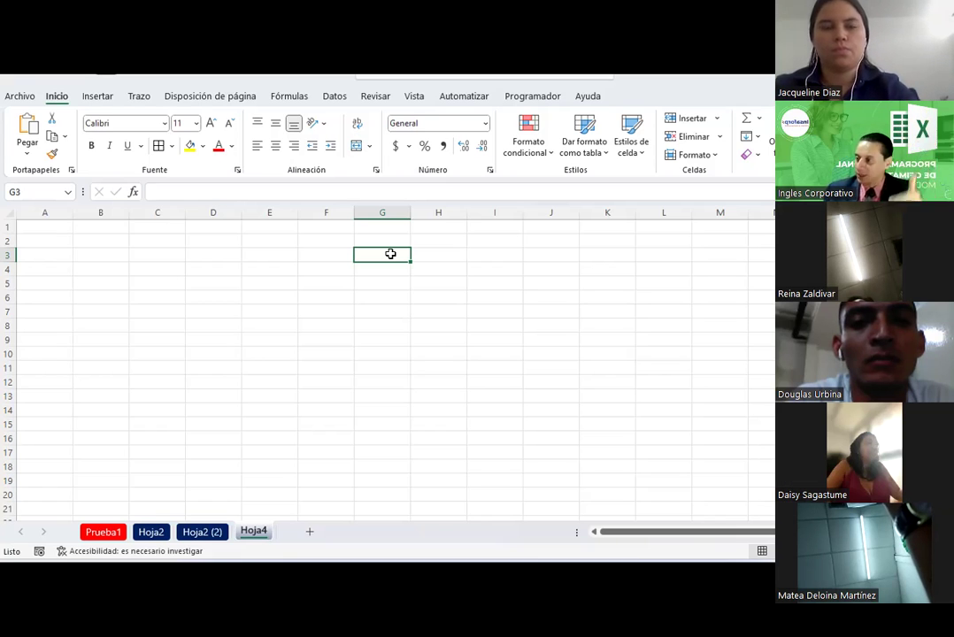
Highlight column F and row 4 to show their intersection, then select cell F4.
{"action": "left_click_drag", "start_coordinate": [7, 226], "coordinate": [13, 473]}
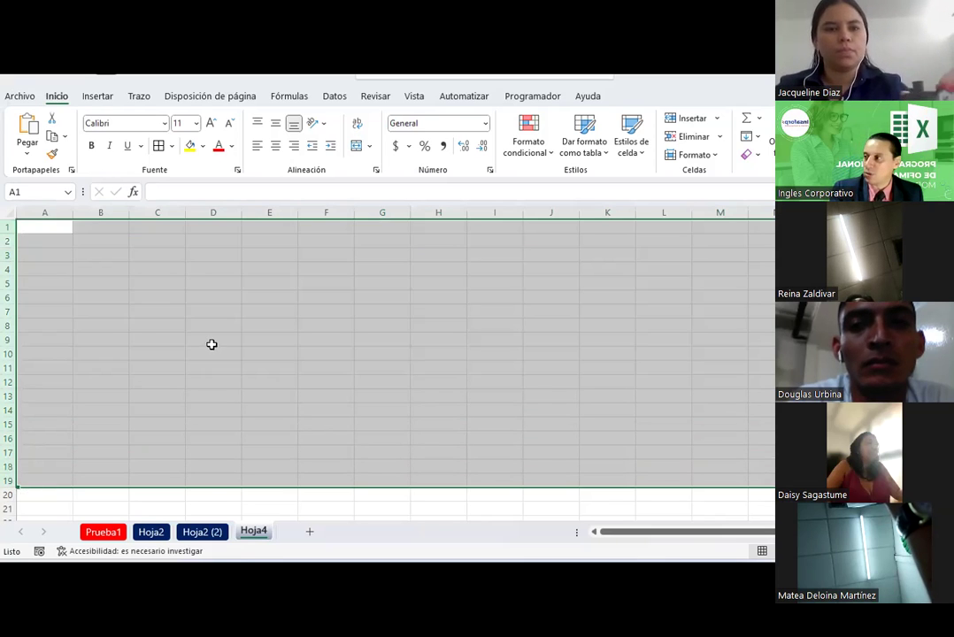
{"action": "left_click", "coordinate": [212, 345]}
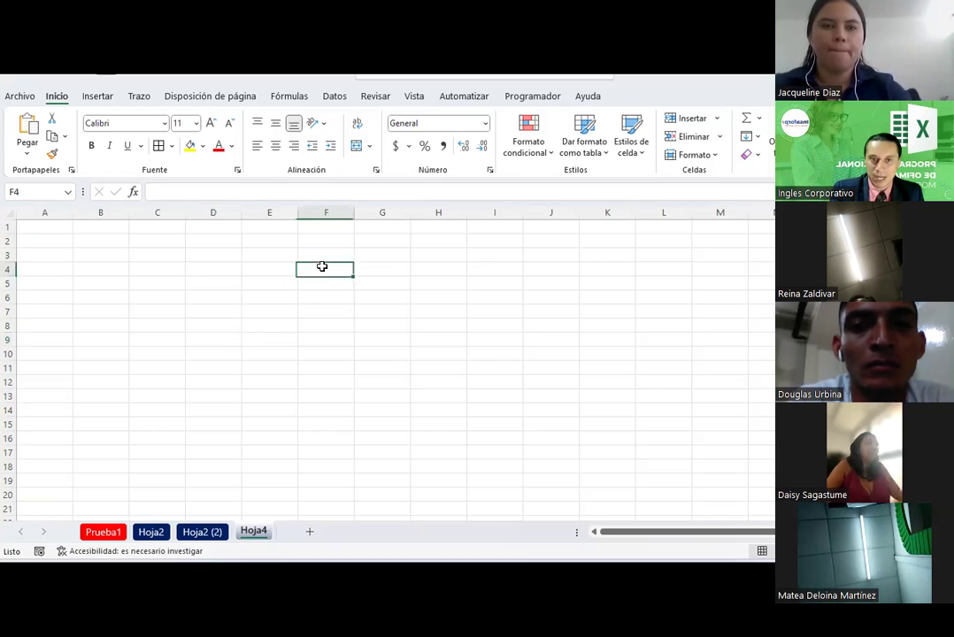
{"action": "left_click", "coordinate": [331, 205]}
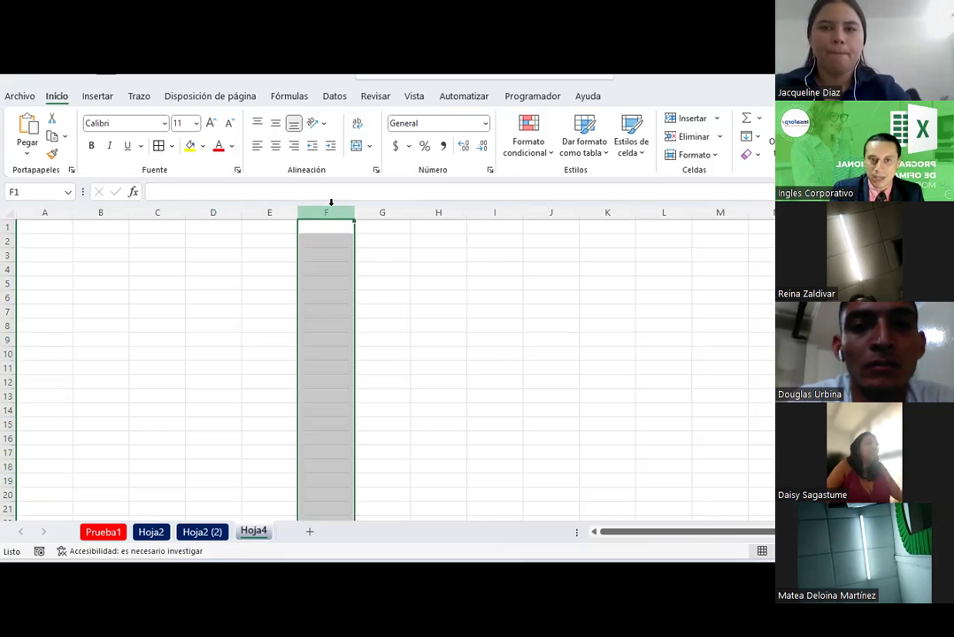
{"action": "left_click", "coordinate": [7, 267], "text": "ctrl"}
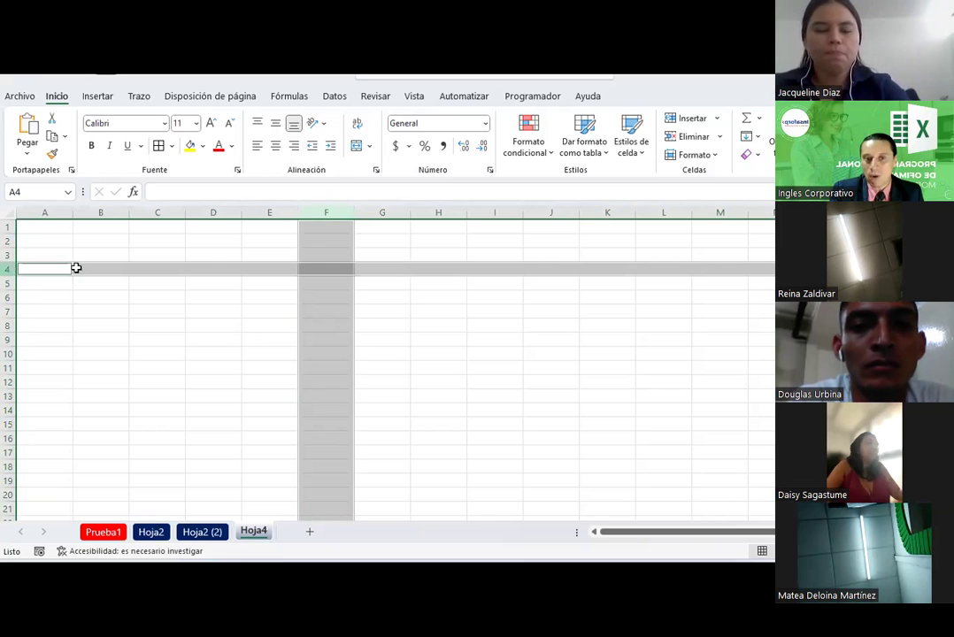
{"action": "left_click", "coordinate": [339, 267]}
Give F4 a thick outside border and enter the label F4 in it.
{"action": "left_click", "coordinate": [174, 147]}
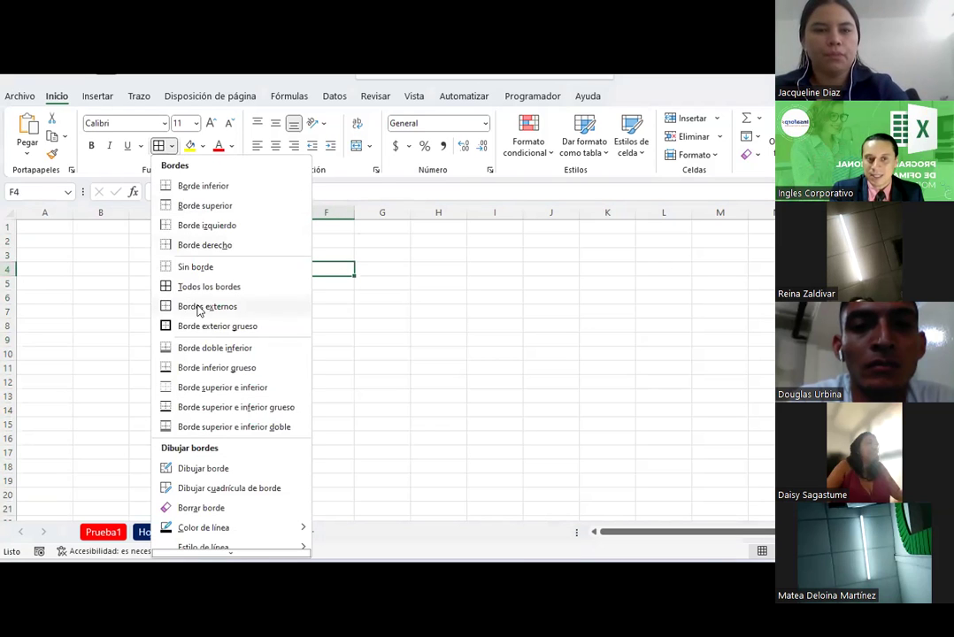
{"action": "left_click", "coordinate": [206, 328]}
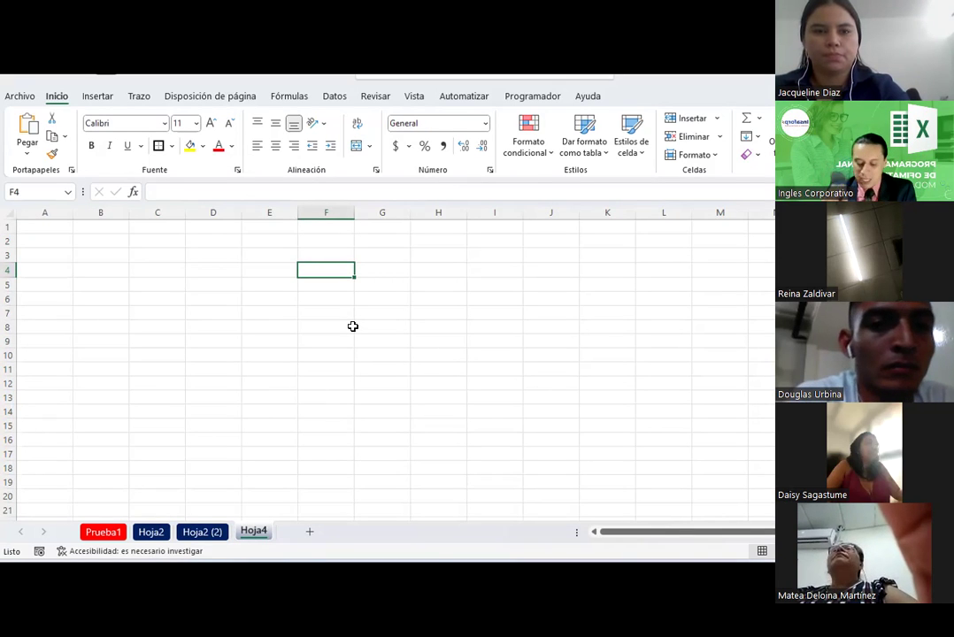
{"action": "type", "text": "f"}
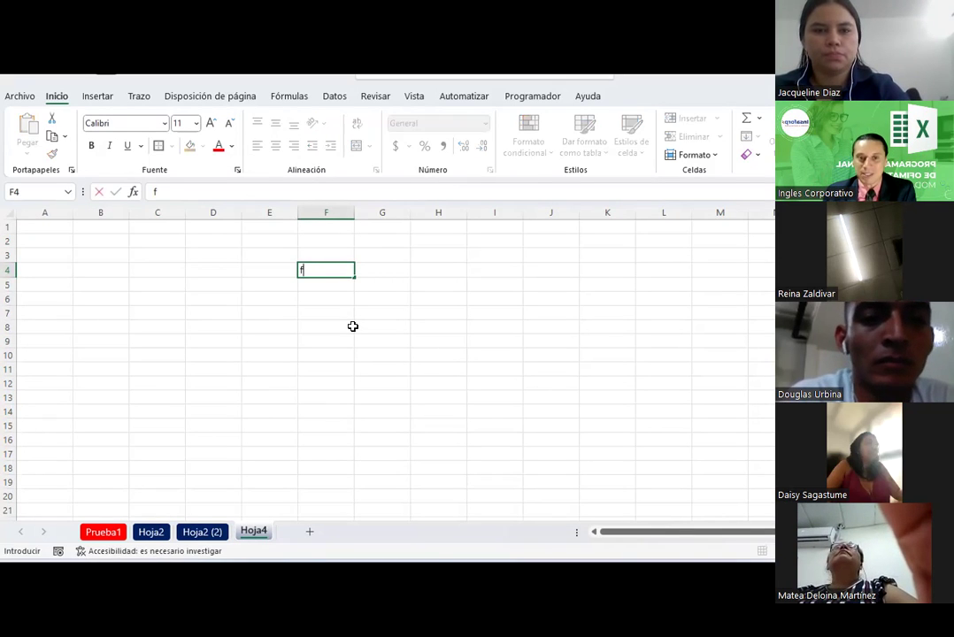
{"action": "key", "text": "BackSpace"}
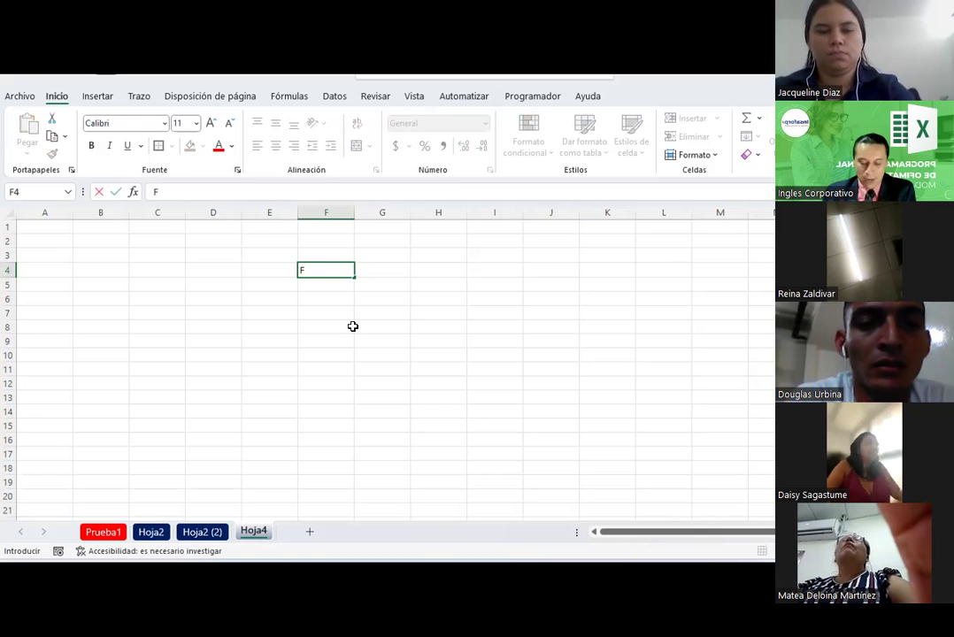
{"action": "type", "text": "4"}
{"action": "key", "text": "Return"}
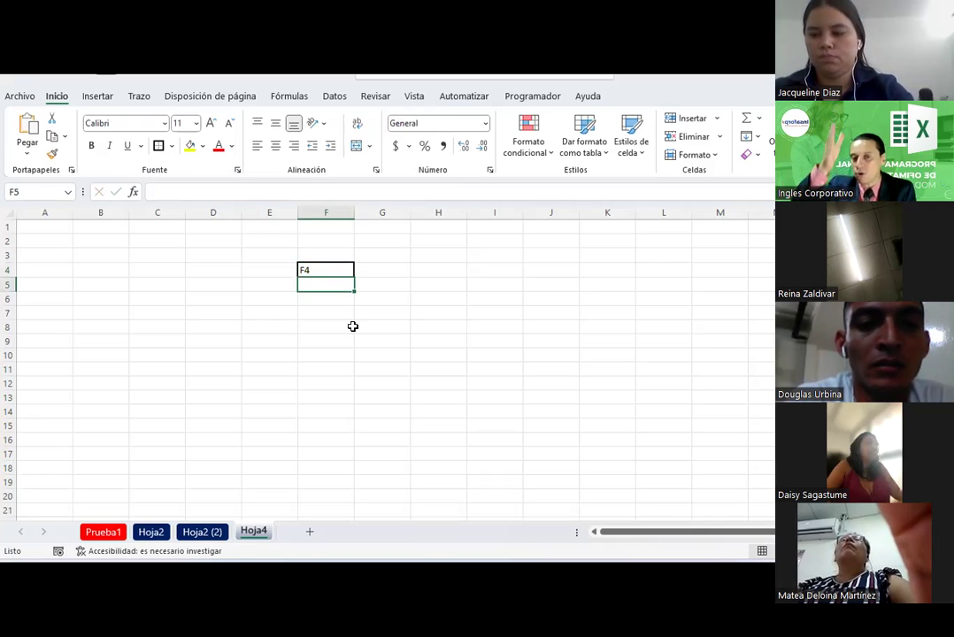
{"action": "left_click", "coordinate": [326, 270]}
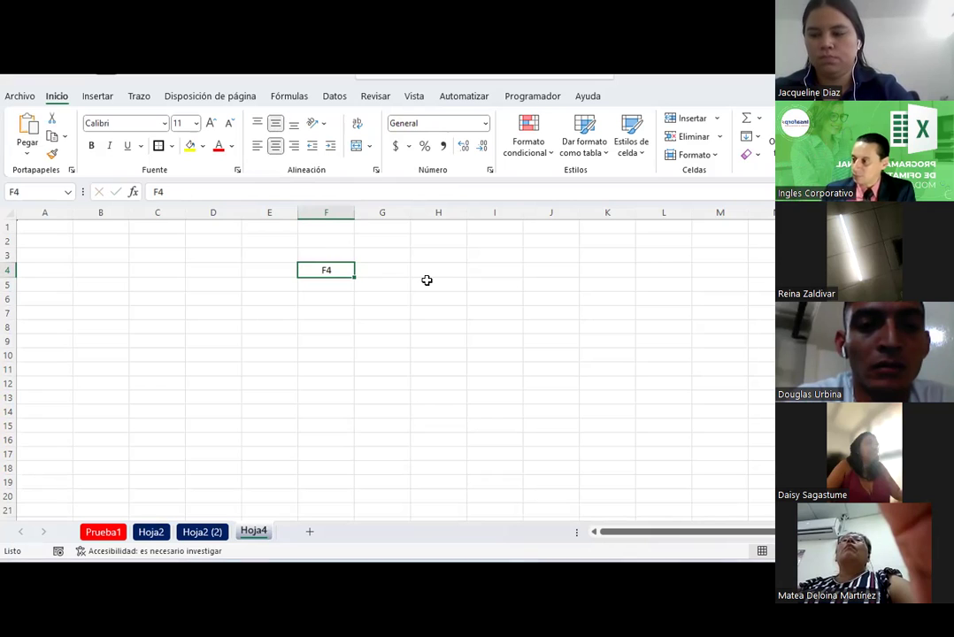
Enter 'Referencia de una celda' in F3, wrap its text and widen column F slightly.
{"action": "left_click", "coordinate": [326, 254]}
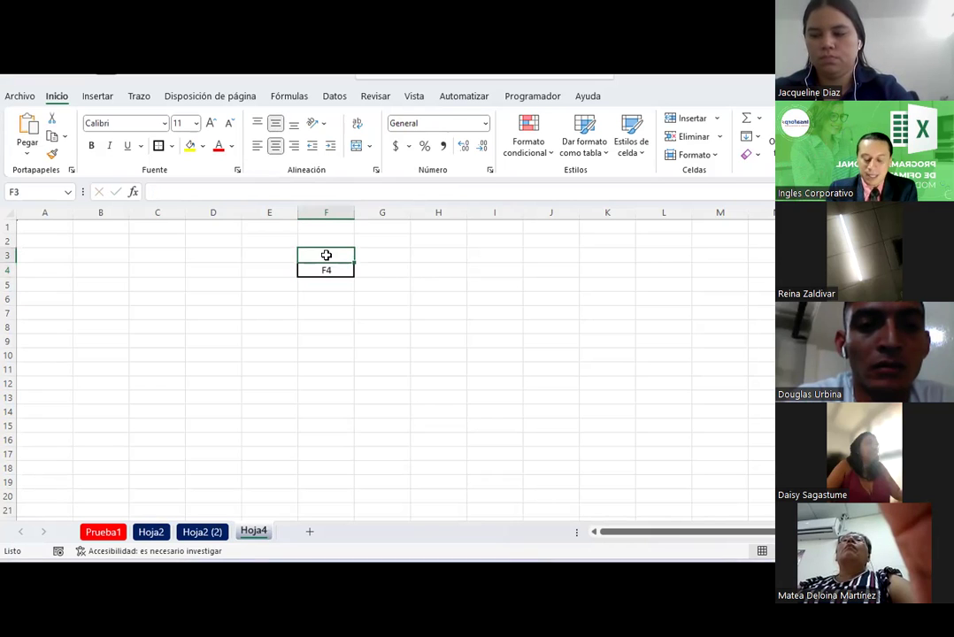
{"action": "type", "text": "rEFEREN"}
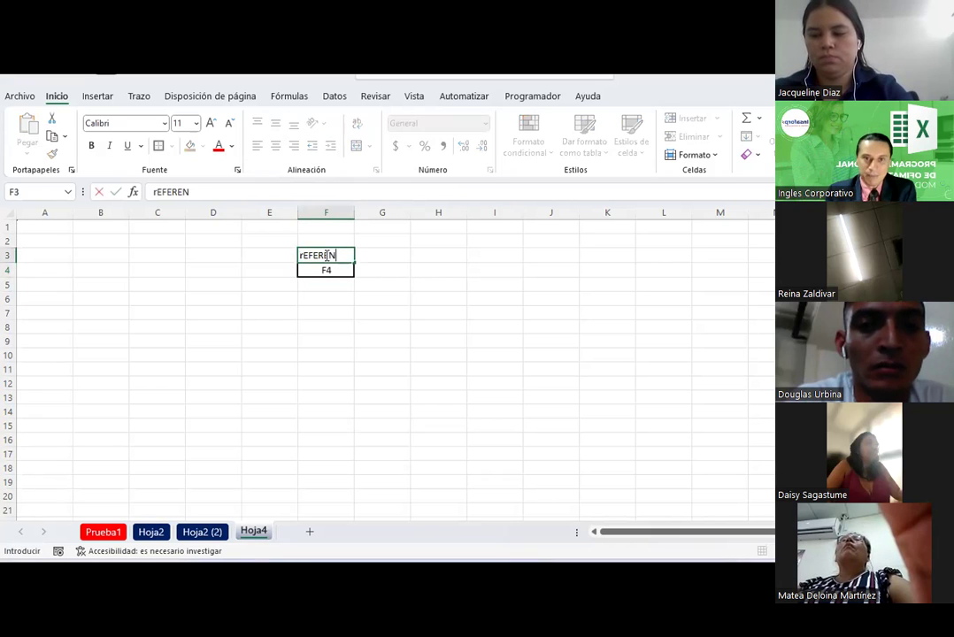
{"action": "type", "text": "una celda"}
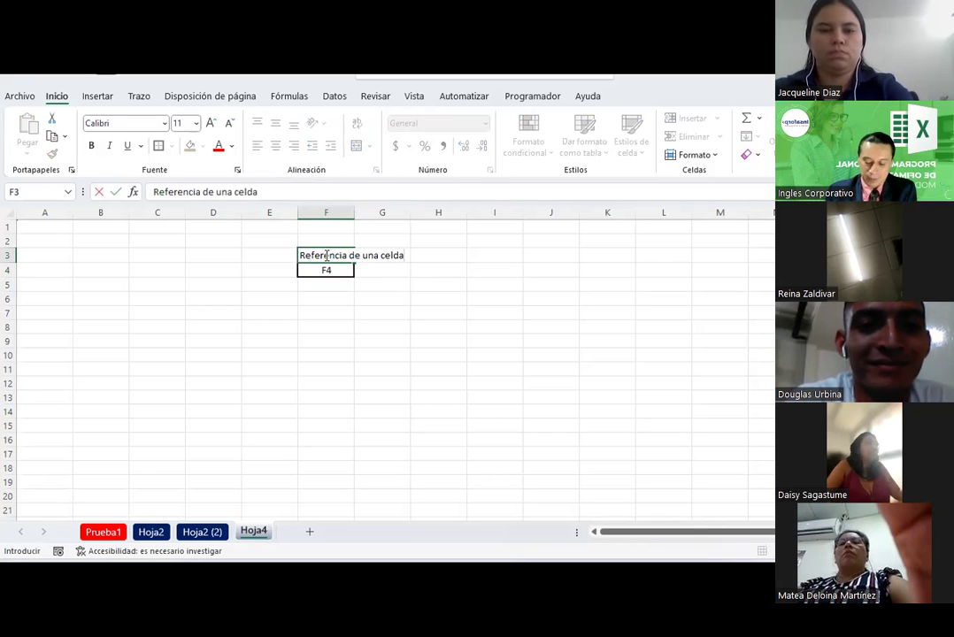
{"action": "key", "text": "Return"}
{"action": "left_click", "coordinate": [325, 255]}
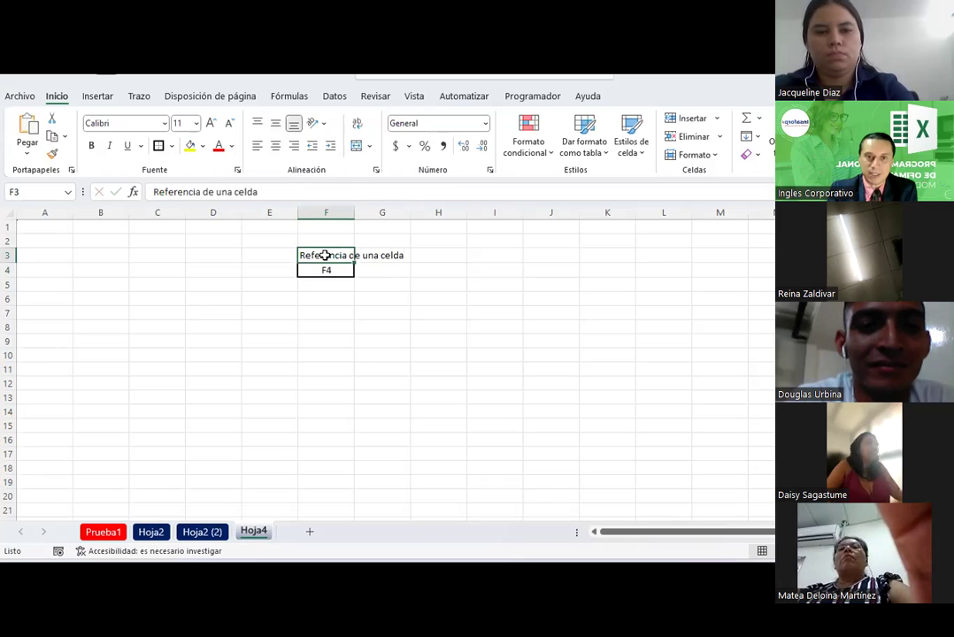
{"action": "left_click", "coordinate": [356, 126]}
{"action": "left_click_drag", "start_coordinate": [355, 210], "coordinate": [367, 212]}
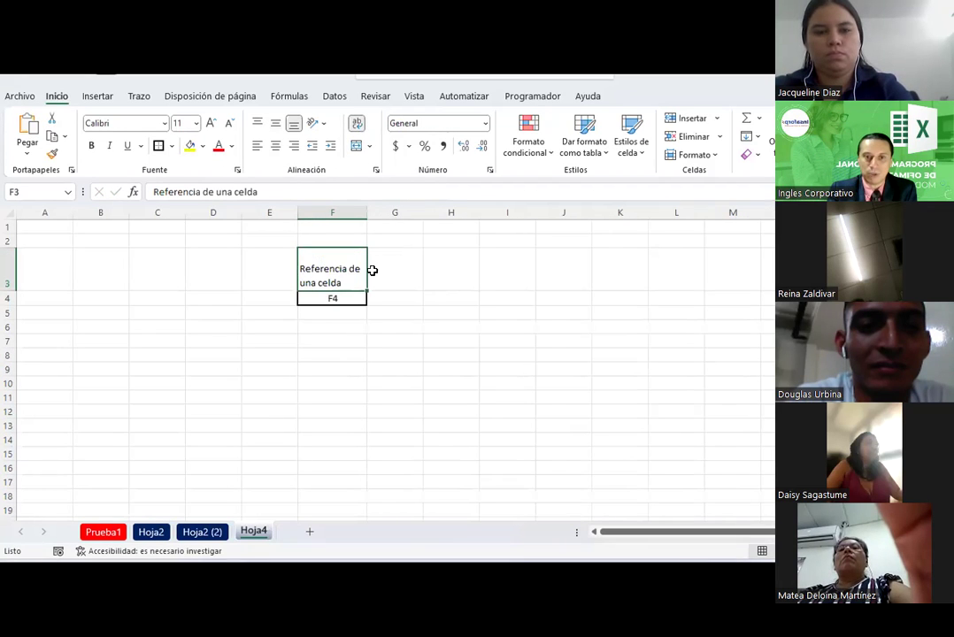
Centre and bold the F3 header.
{"action": "left_click", "coordinate": [276, 147]}
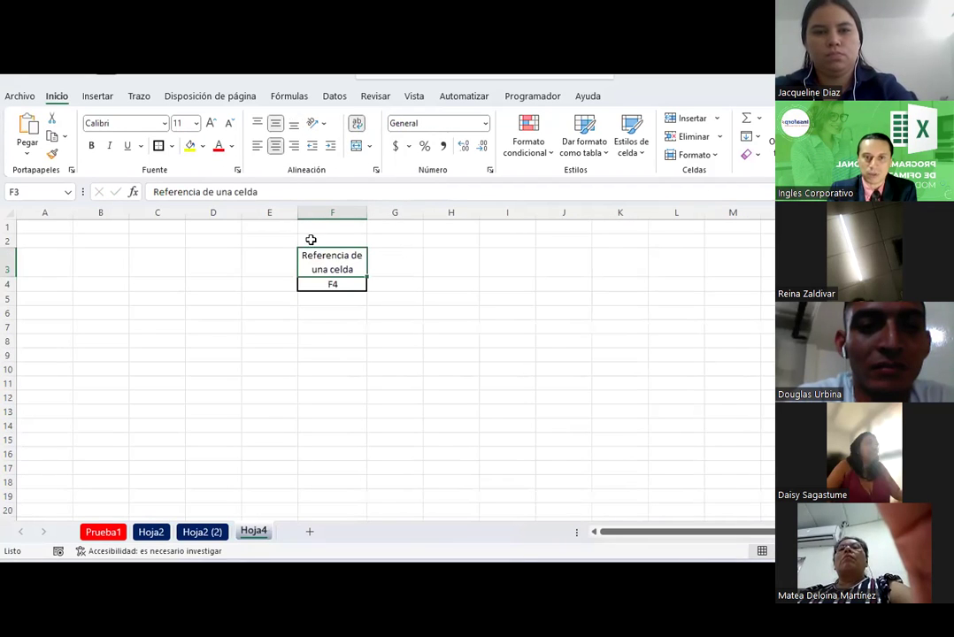
{"action": "left_click", "coordinate": [368, 355]}
{"action": "left_click", "coordinate": [333, 269]}
{"action": "left_click", "coordinate": [336, 352]}
{"action": "left_click", "coordinate": [324, 263]}
{"action": "left_click", "coordinate": [92, 147]}
{"action": "left_click", "coordinate": [378, 371]}
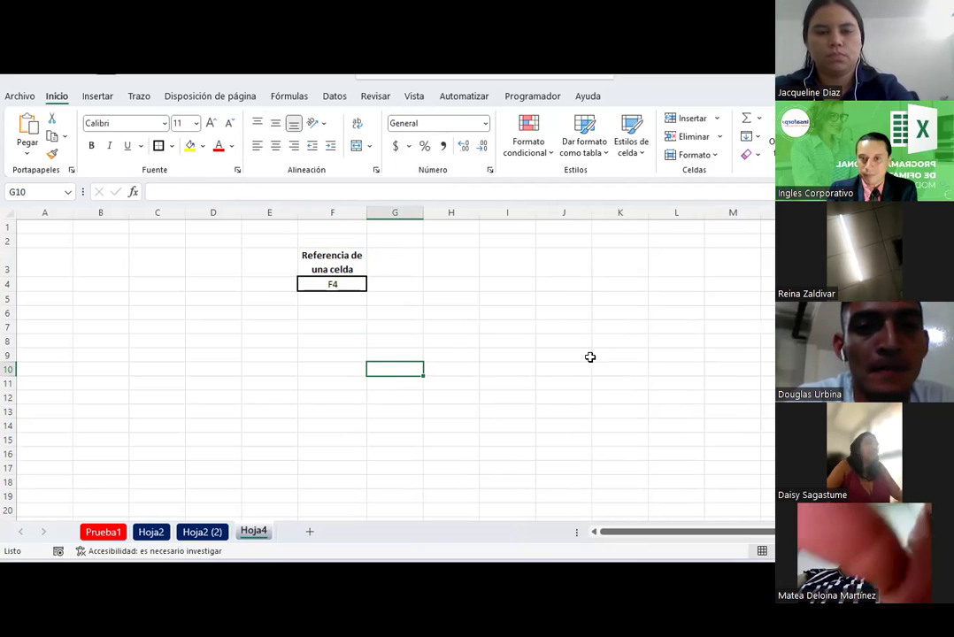
Highlight row 6 and column K to show they intersect at K6, then reselect K6 alone.
{"action": "left_click", "coordinate": [603, 307]}
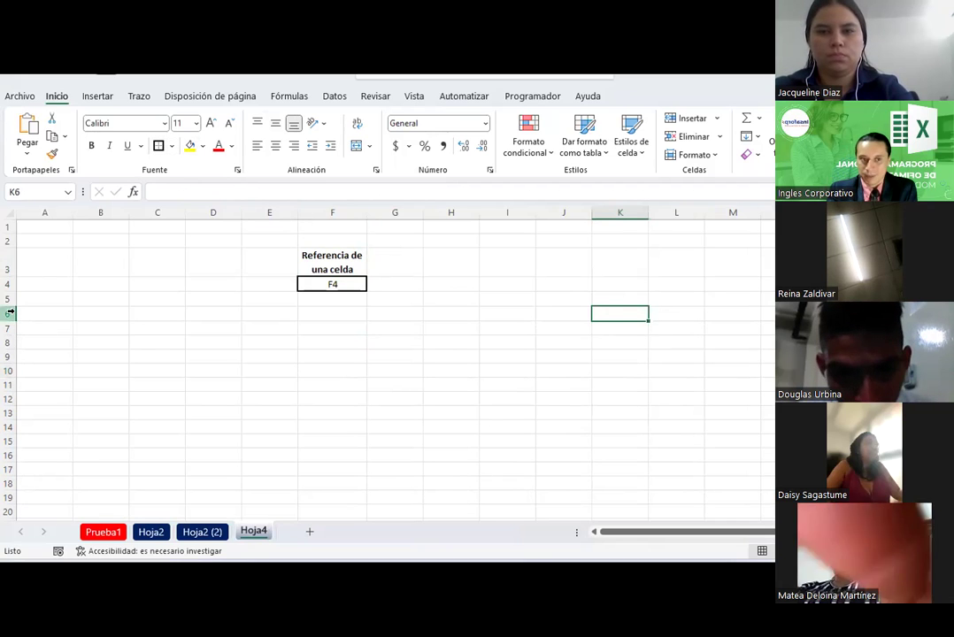
{"action": "key", "text": "shift+space"}
{"action": "left_click", "coordinate": [613, 204], "text": "ctrl"}
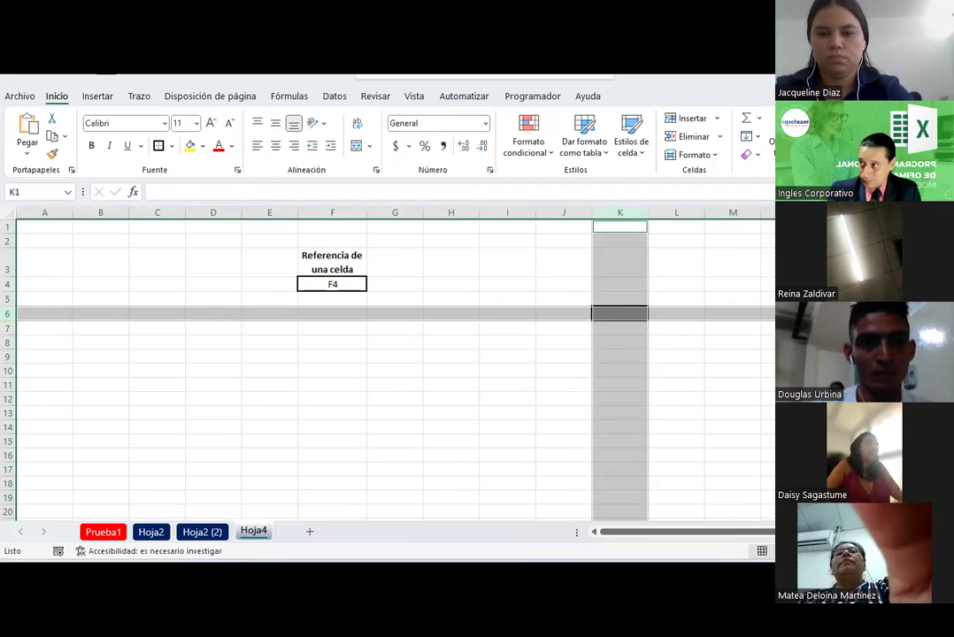
{"action": "left_click", "coordinate": [619, 313]}
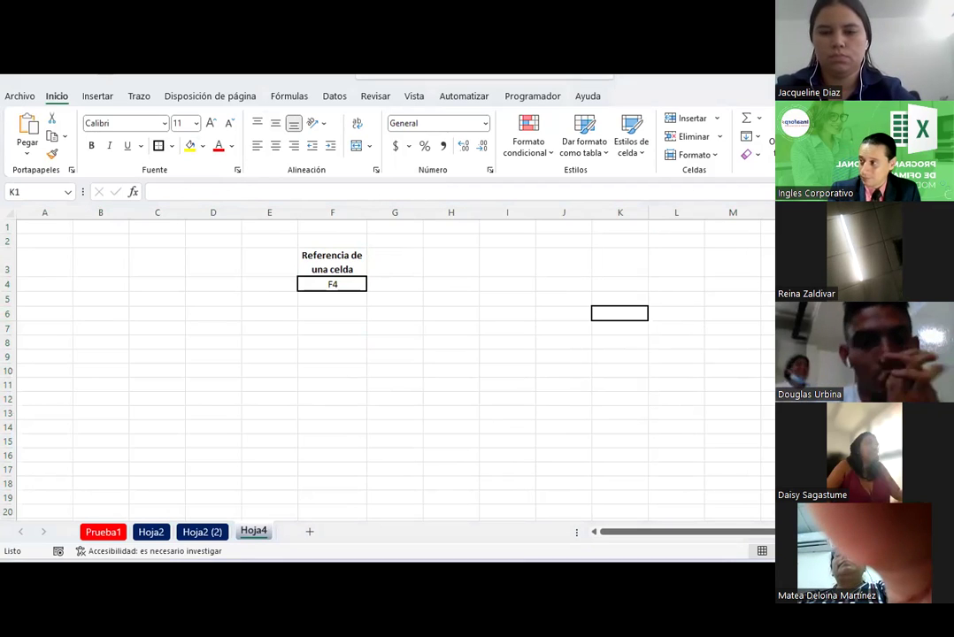
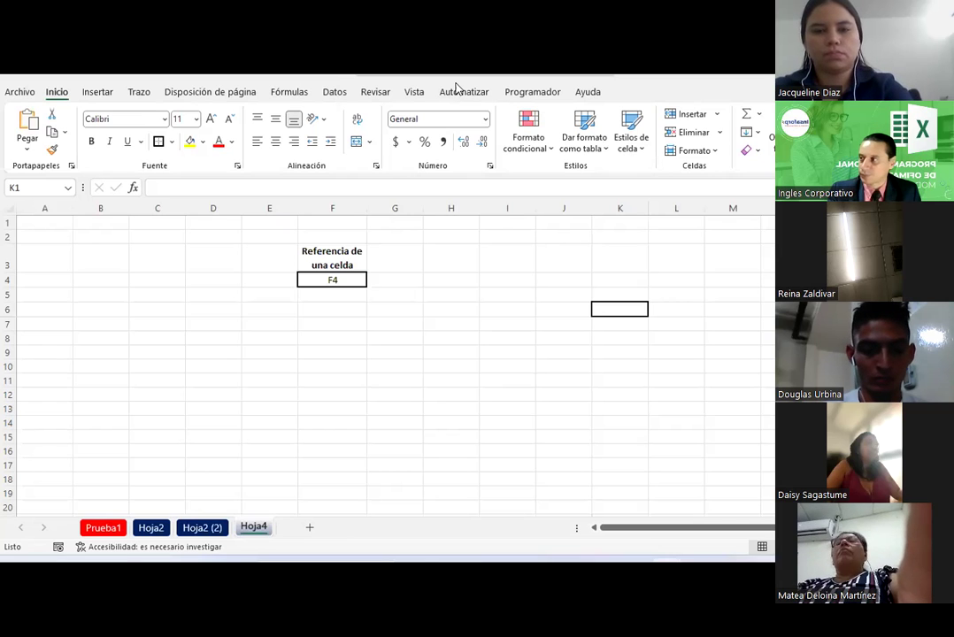
Copy the bold F3 heading into H3 and reword it to 'Referencia de columna'.
{"action": "left_click", "coordinate": [459, 280]}
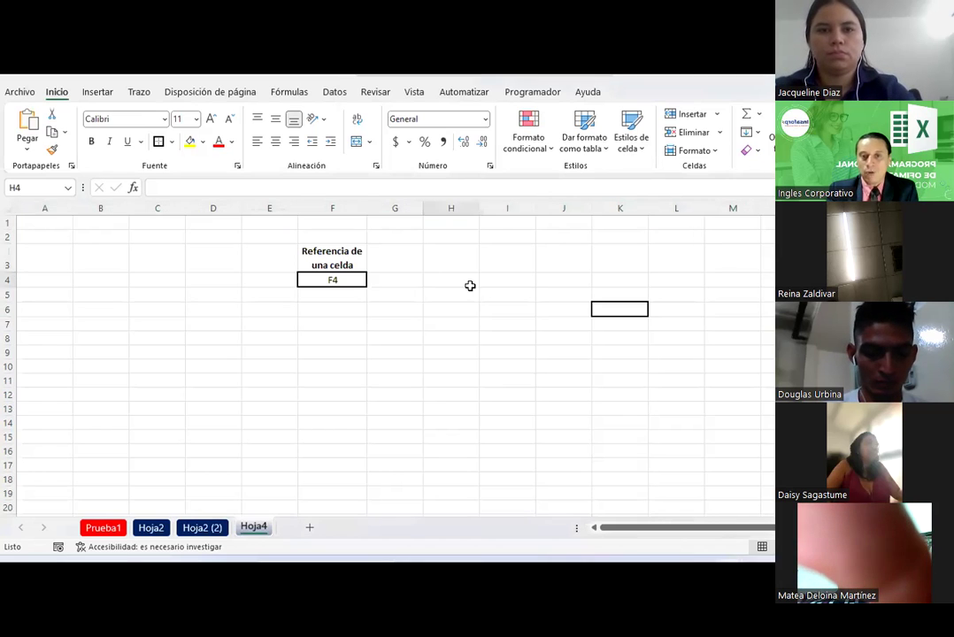
{"action": "left_click", "coordinate": [339, 264]}
{"action": "key", "text": "ctrl+c"}
{"action": "left_click", "coordinate": [436, 261]}
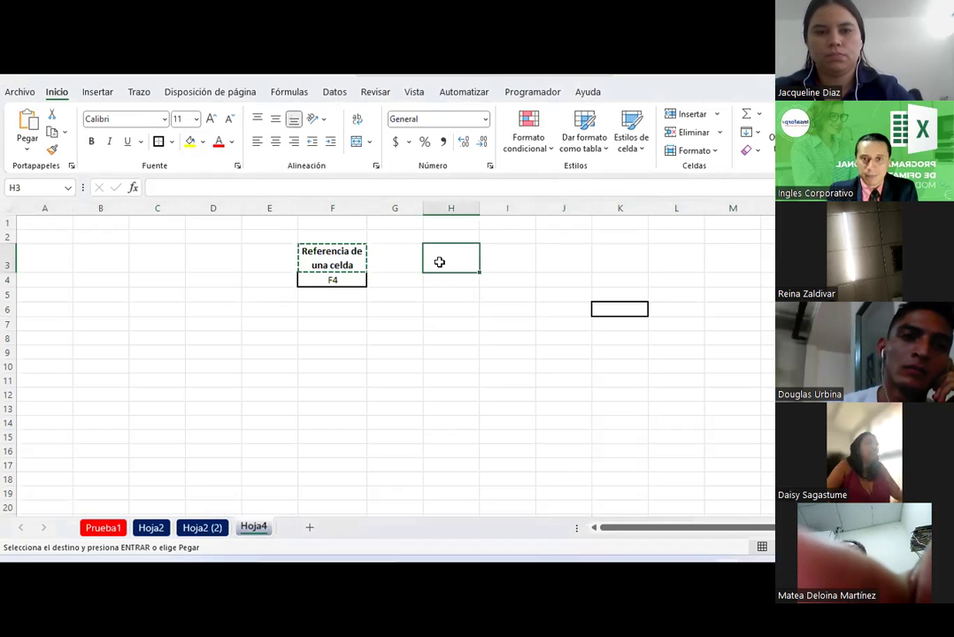
{"action": "key", "text": "ctrl+v"}
{"action": "double_click", "coordinate": [447, 275]}
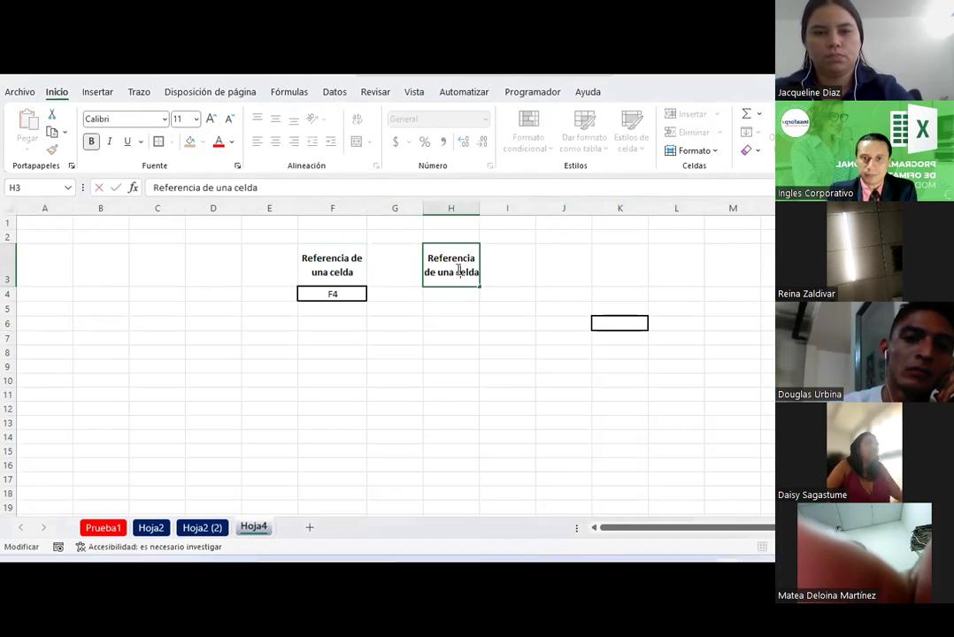
{"action": "left_click_drag", "start_coordinate": [436, 273], "coordinate": [496, 274]}
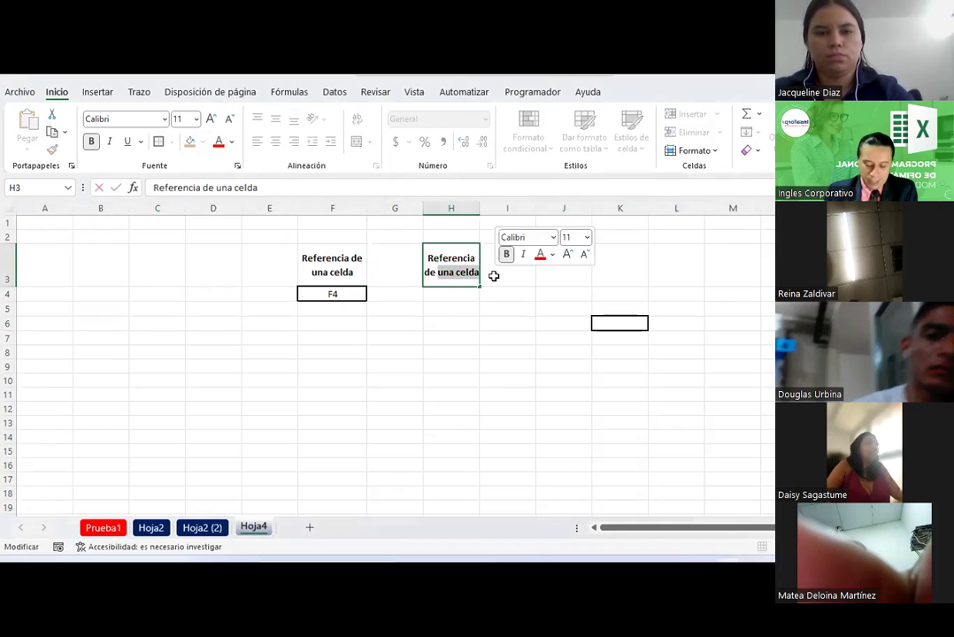
{"action": "type", "text": "colm"}
{"action": "key", "text": "BackSpace"}
{"action": "type", "text": "um"}
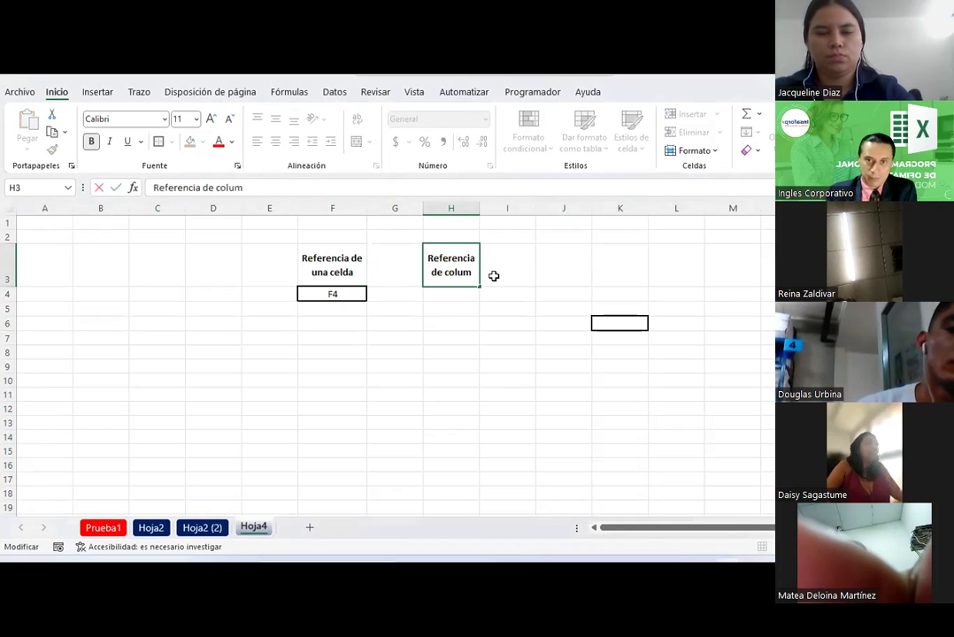
{"action": "key", "text": "Return"}
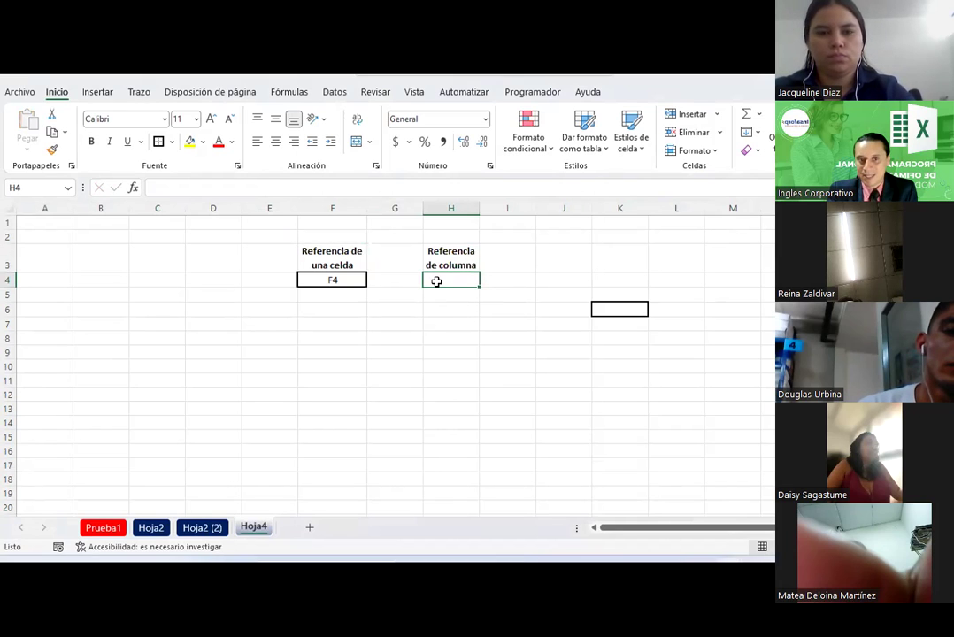
Shade cells H4 through H15 yellow.
{"action": "left_click_drag", "start_coordinate": [436, 291], "coordinate": [437, 436]}
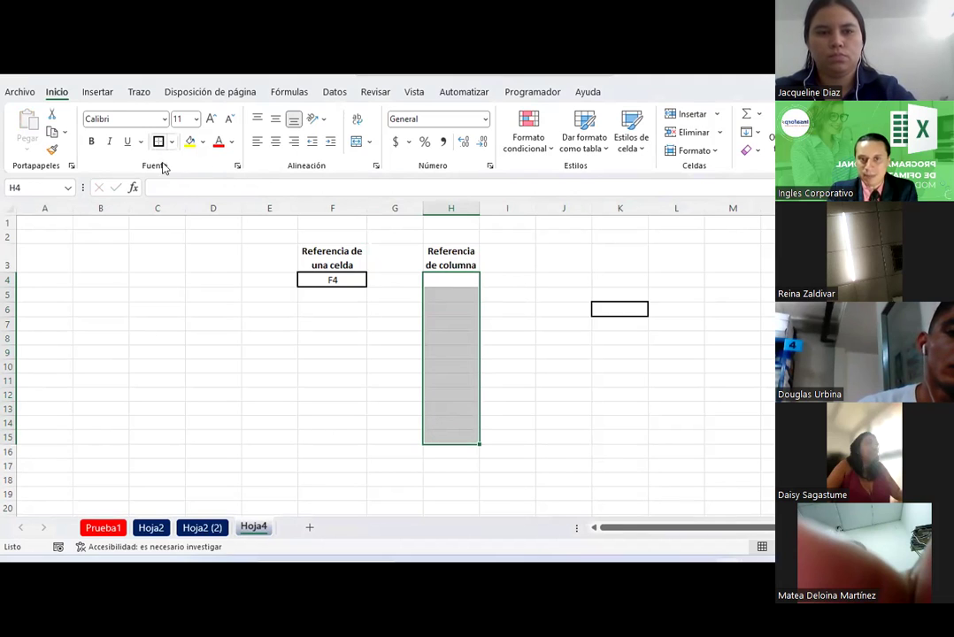
{"action": "left_click", "coordinate": [542, 382]}
{"action": "left_click_drag", "start_coordinate": [436, 279], "coordinate": [448, 433]}
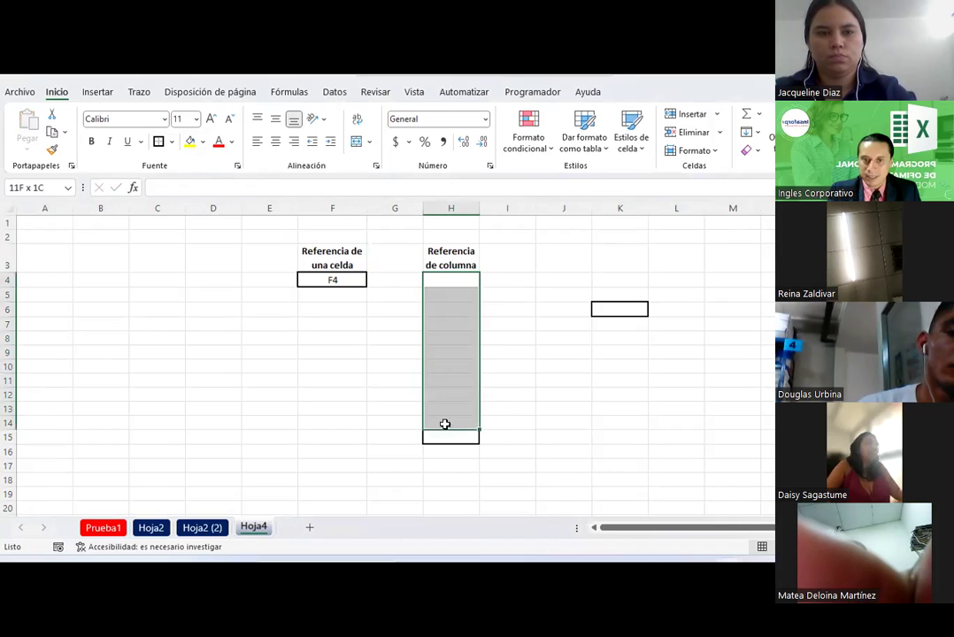
{"action": "left_click", "coordinate": [190, 142]}
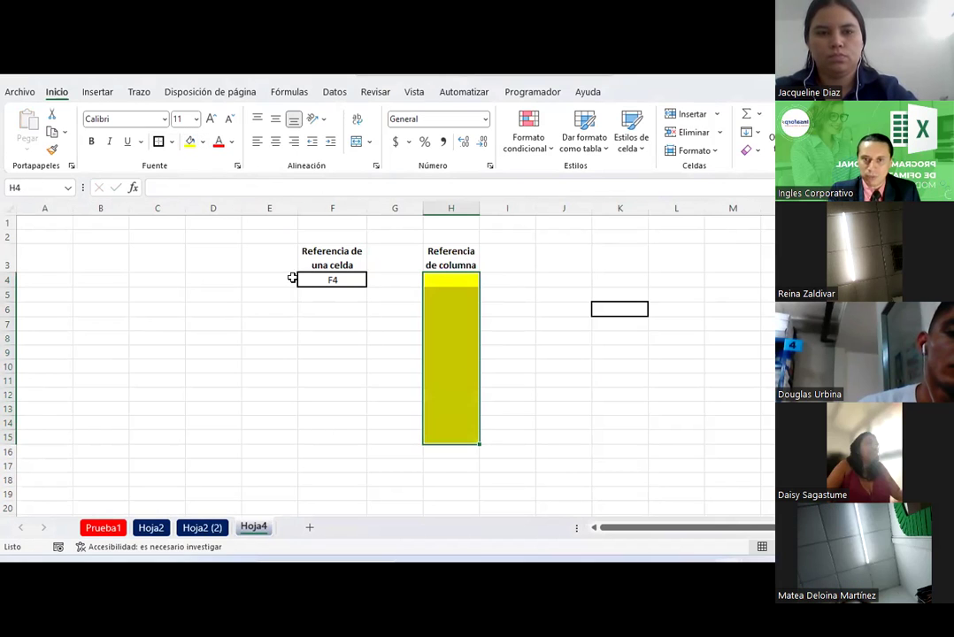
{"action": "left_click", "coordinate": [506, 365]}
Type the centred label 'H4:H15' in cell H4 and highlight the range.
{"action": "left_click", "coordinate": [447, 280]}
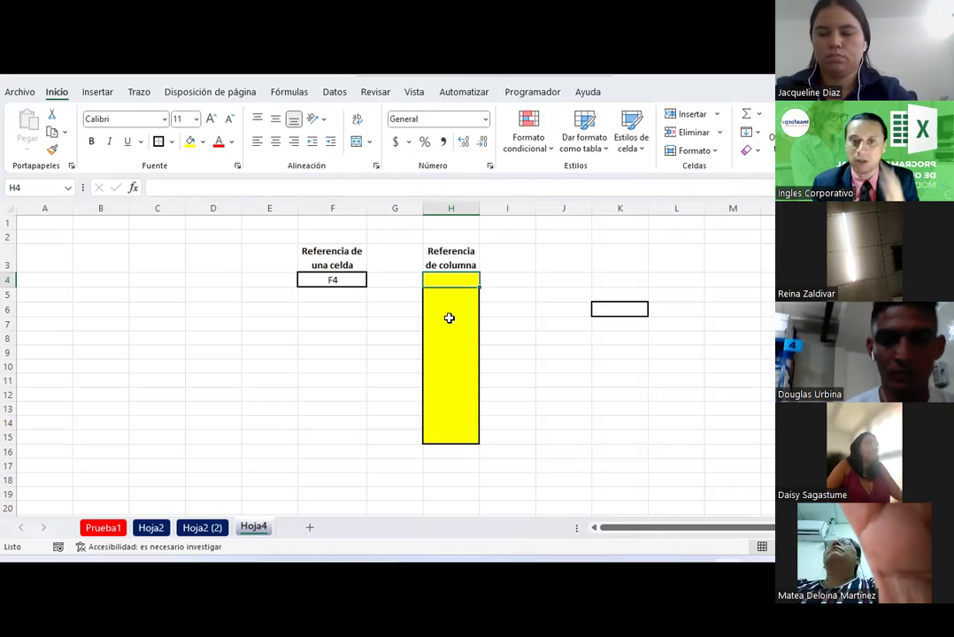
{"action": "type", "text": "H4"}
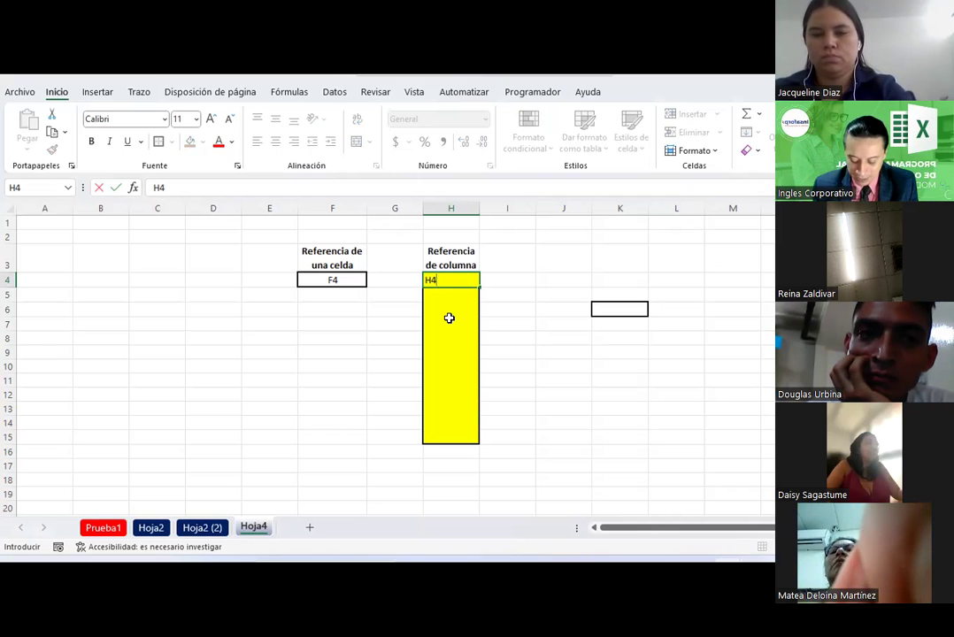
{"action": "type", "text": ":H15"}
{"action": "key", "text": "Return"}
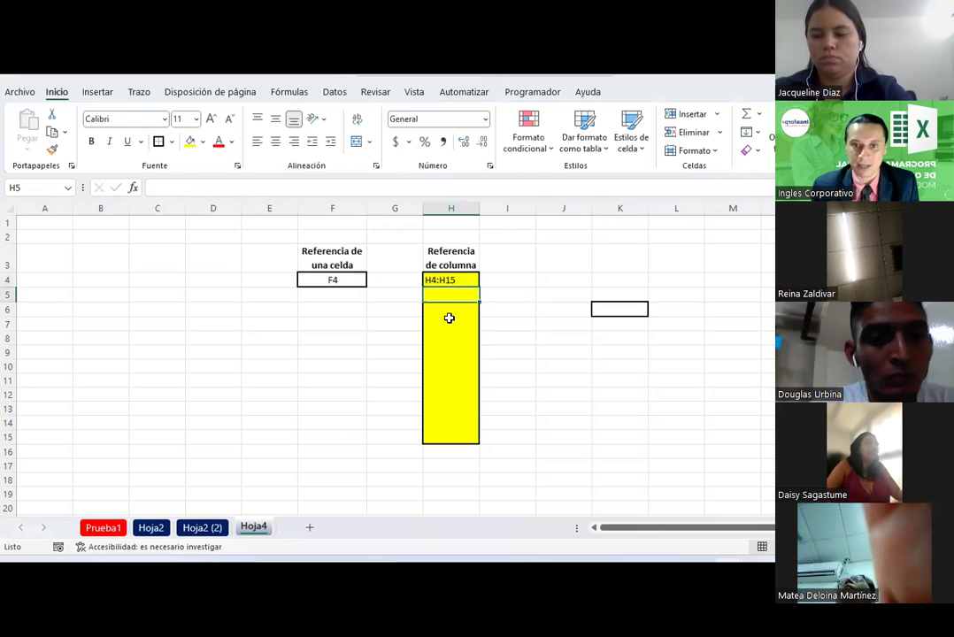
{"action": "left_click", "coordinate": [447, 280]}
{"action": "left_click", "coordinate": [275, 142]}
{"action": "left_click", "coordinate": [548, 324]}
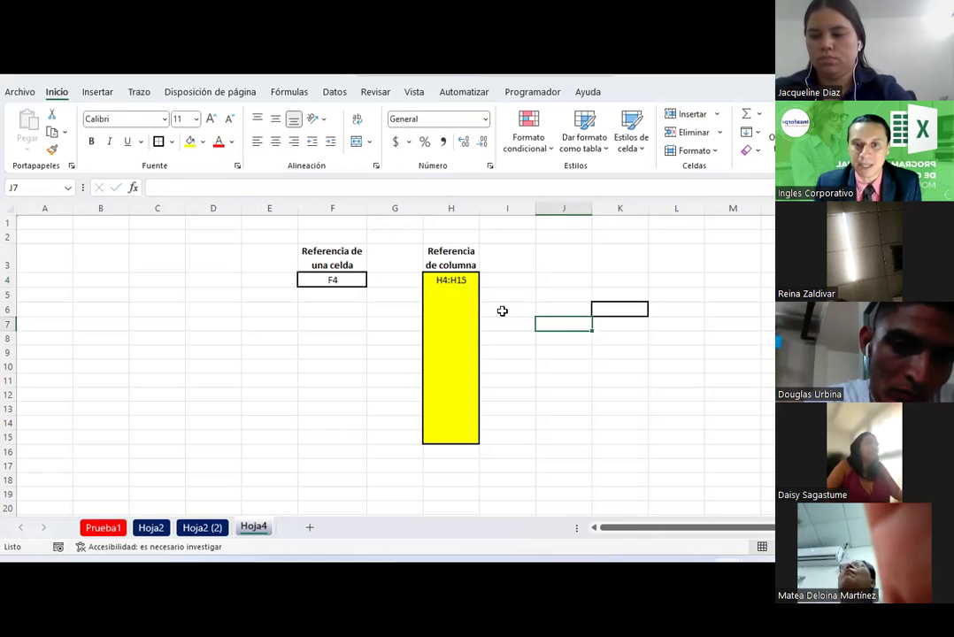
{"action": "left_click", "coordinate": [456, 279]}
{"action": "left_click_drag", "start_coordinate": [455, 279], "coordinate": [460, 437]}
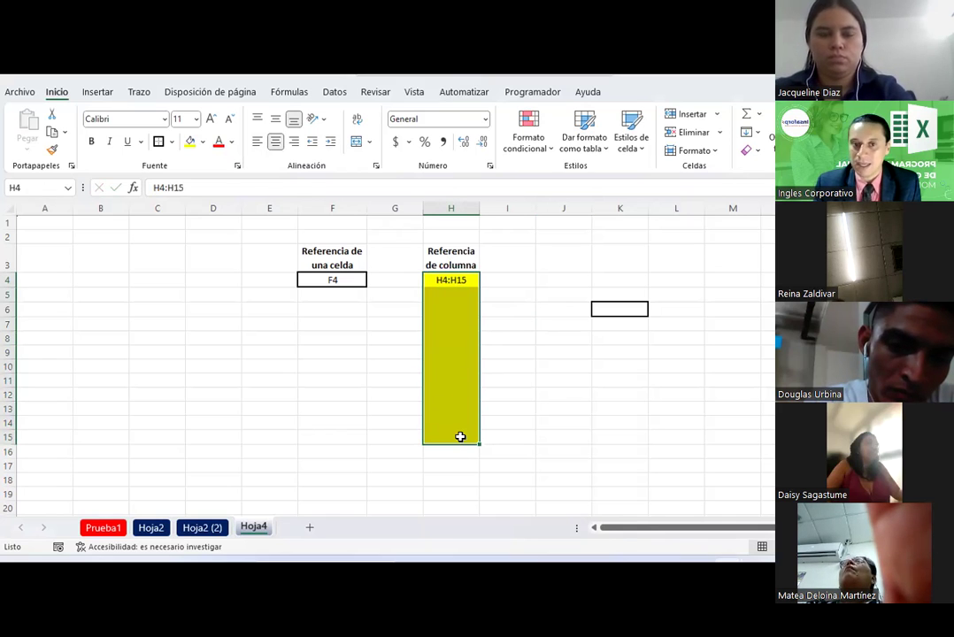
Copy the H3 heading to J3 and change it to 'Referencia de una fila'.
{"action": "left_click", "coordinate": [460, 256]}
{"action": "key", "text": "ctrl+c"}
{"action": "left_click", "coordinate": [563, 256]}
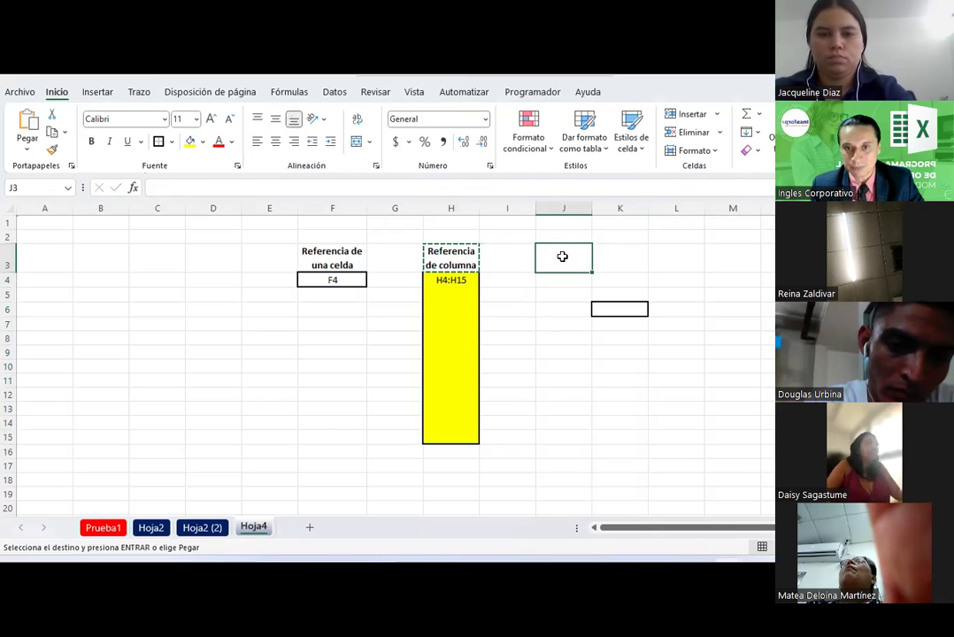
{"action": "key", "text": "ctrl+v"}
{"action": "double_click", "coordinate": [578, 265]}
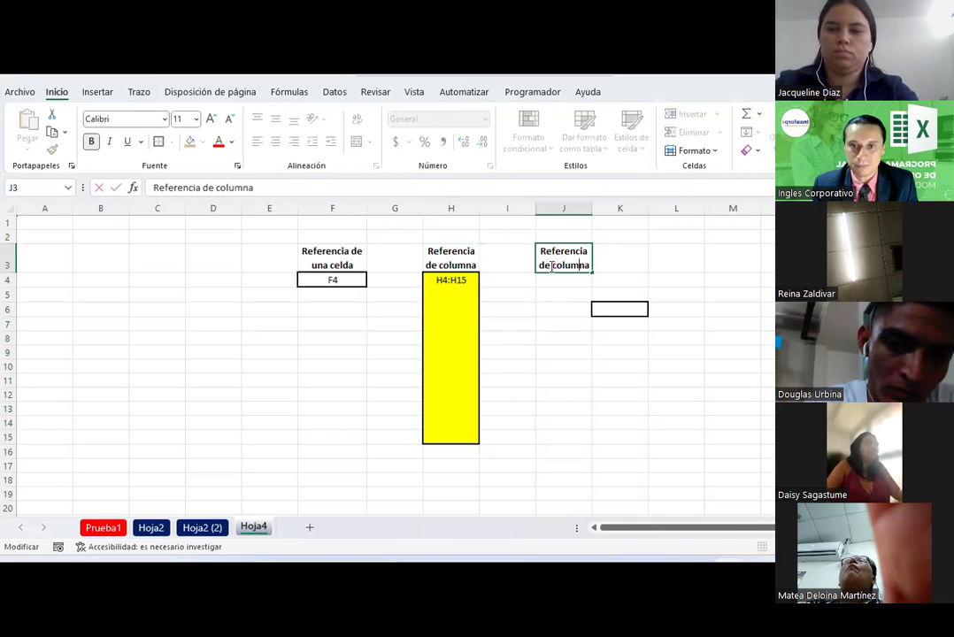
{"action": "type", "text": "FIL"}
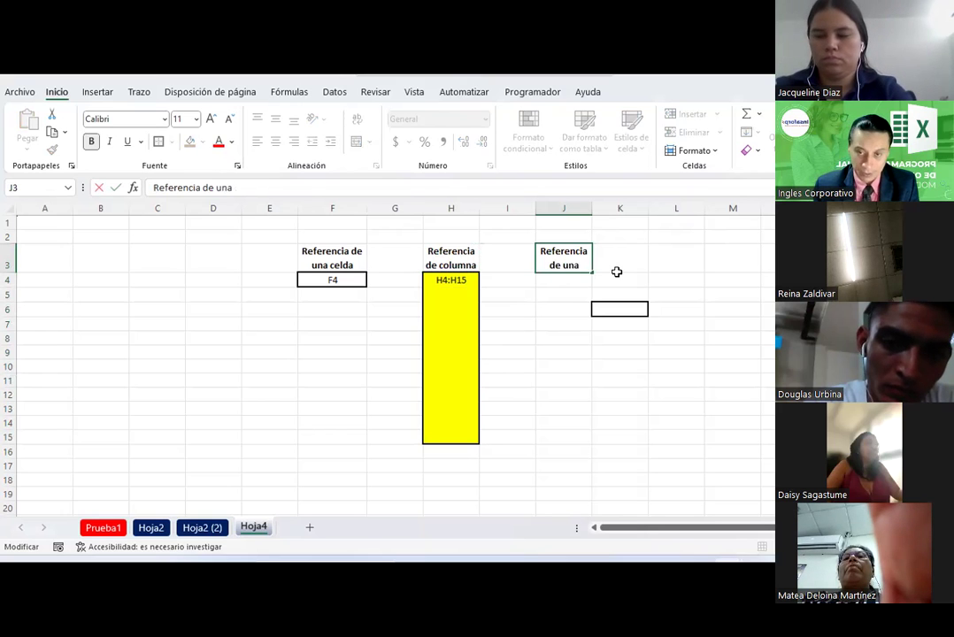
{"action": "type", "text": " fila"}
{"action": "key", "text": "Return"}
Fill row 5 from J5 rightwards in light orange.
{"action": "left_click_drag", "start_coordinate": [573, 295], "coordinate": [771, 295]}
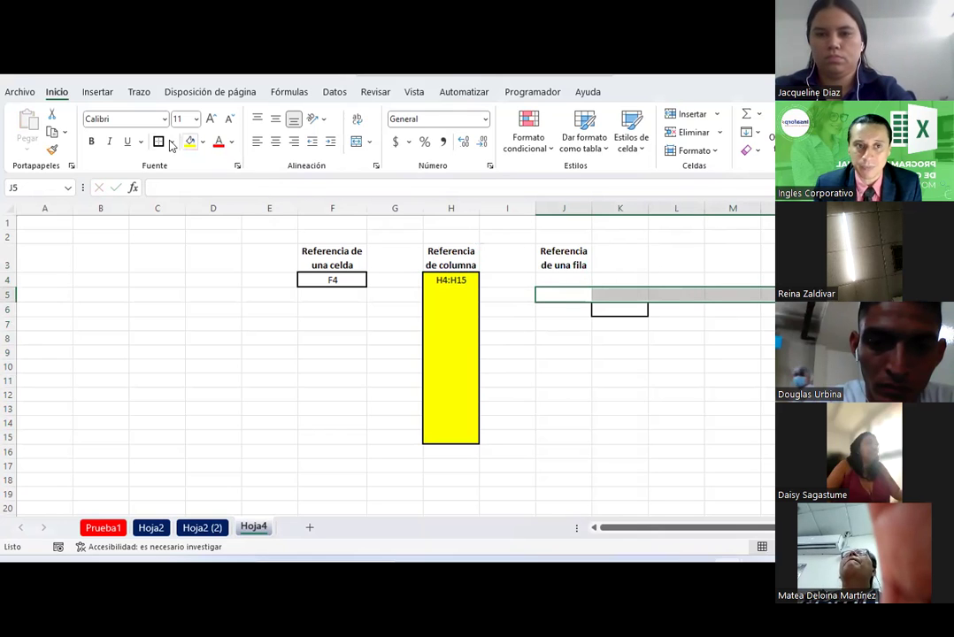
{"action": "left_click", "coordinate": [202, 141]}
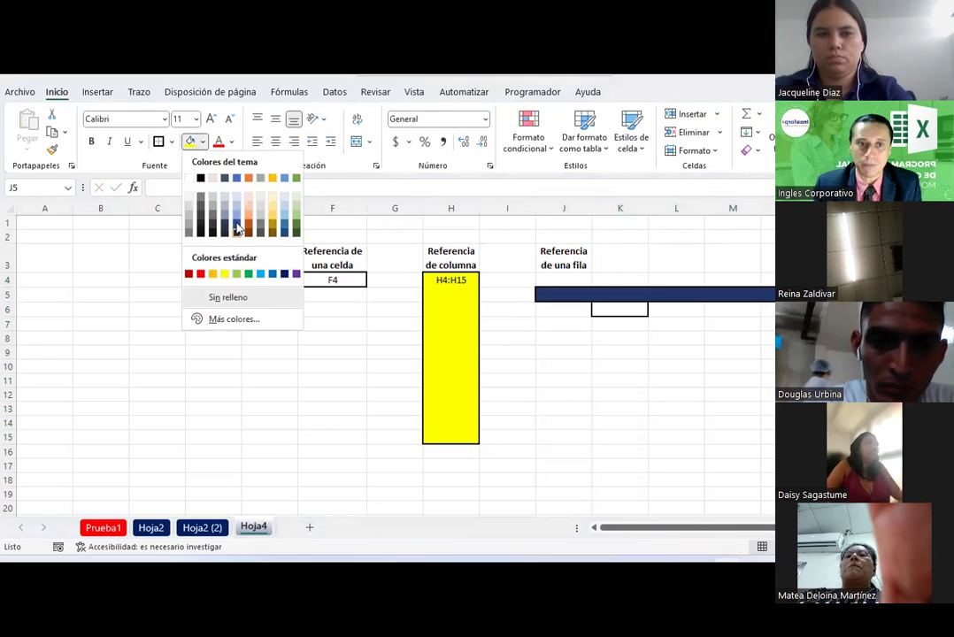
{"action": "left_click", "coordinate": [254, 235]}
{"action": "left_click", "coordinate": [562, 295]}
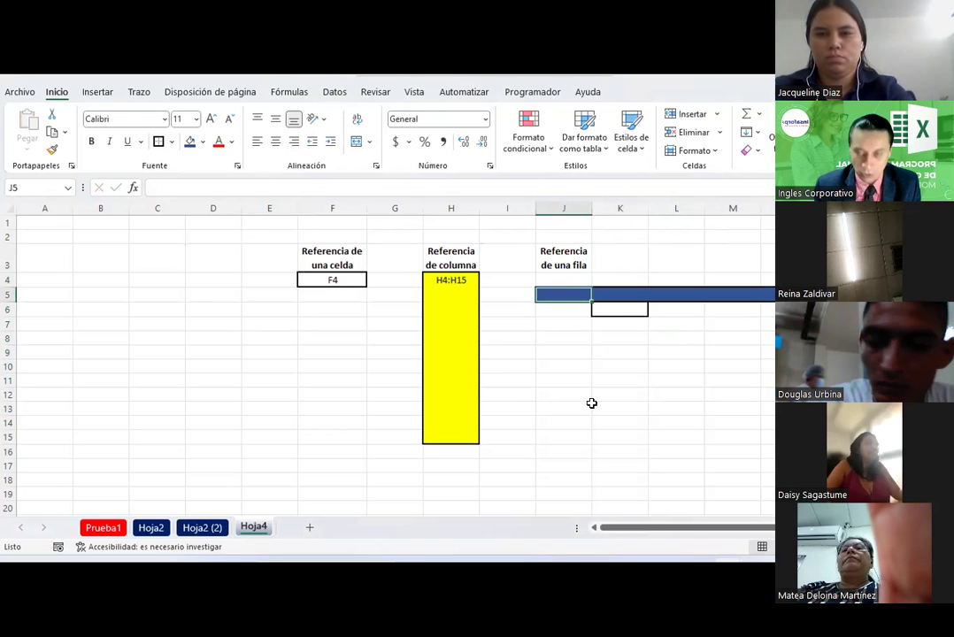
{"action": "type", "text": "j"}
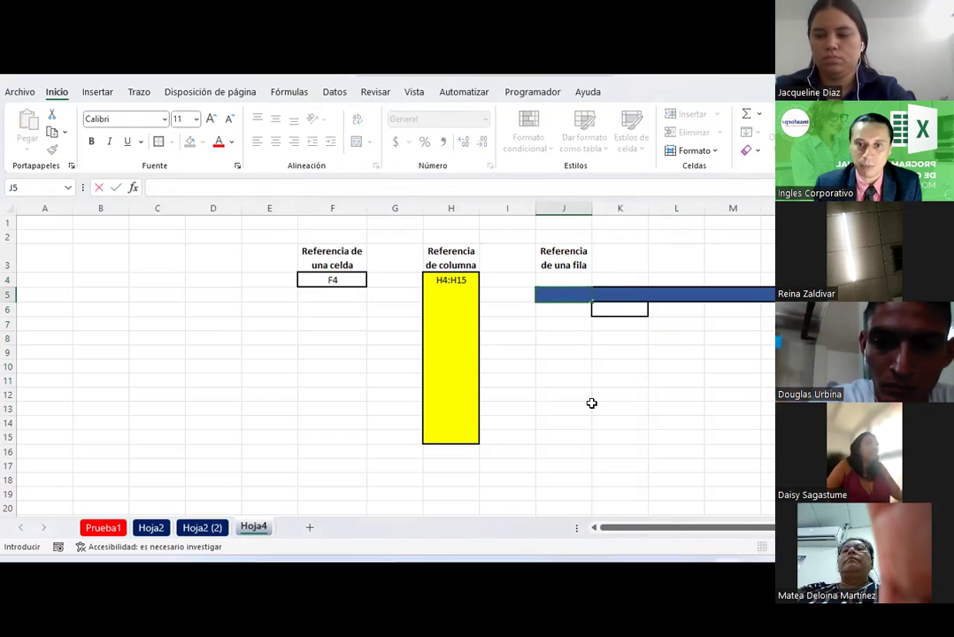
{"action": "left_click", "coordinate": [592, 403]}
{"action": "left_click_drag", "start_coordinate": [560, 297], "coordinate": [840, 296]}
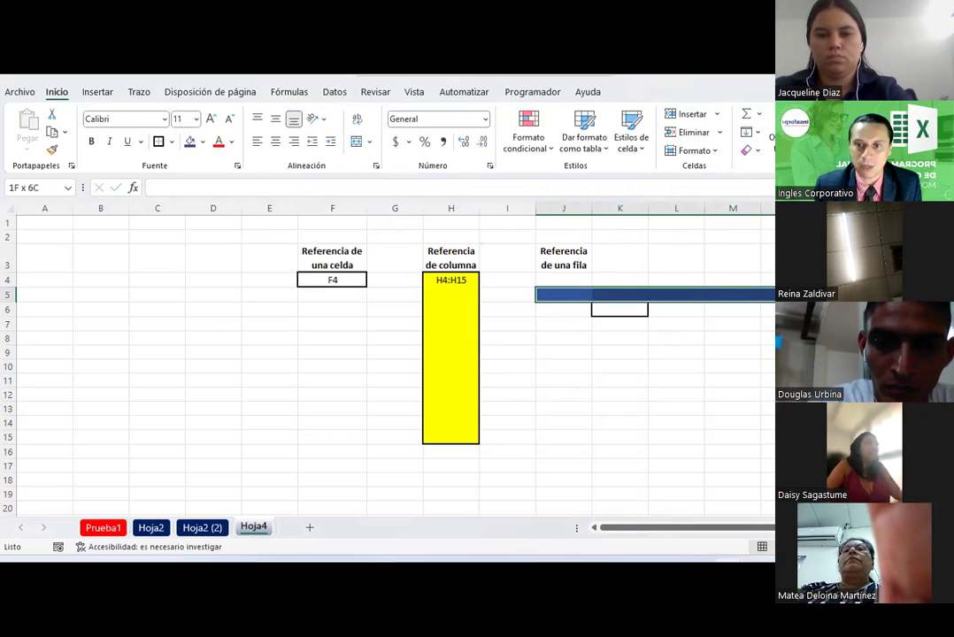
{"action": "left_click", "coordinate": [203, 146]}
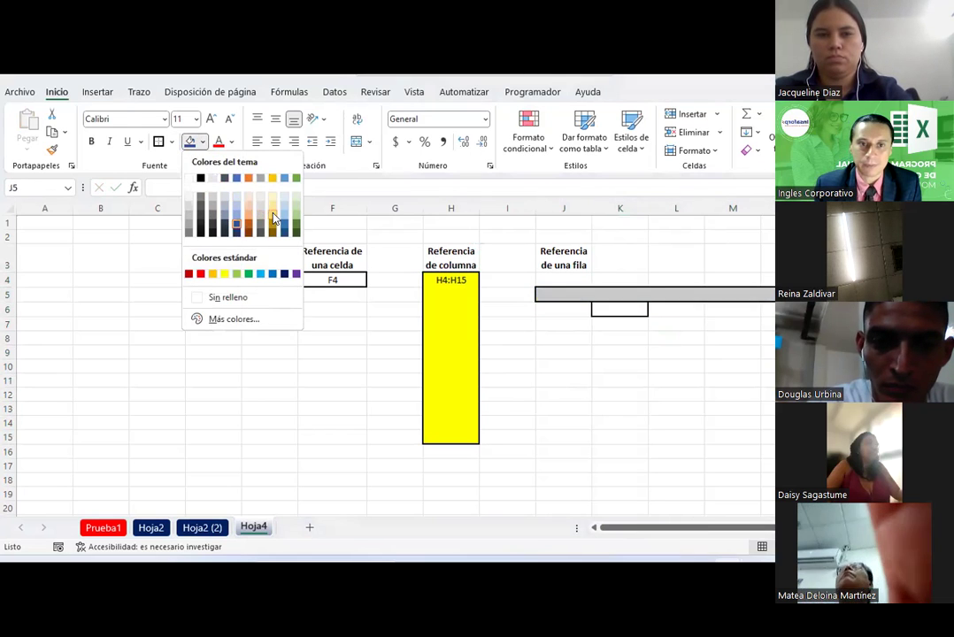
{"action": "left_click", "coordinate": [273, 212]}
{"action": "left_click_drag", "start_coordinate": [531, 353], "coordinate": [566, 340]}
Label cell J5 with the row reference 'J5:O5'.
{"action": "left_click", "coordinate": [571, 293]}
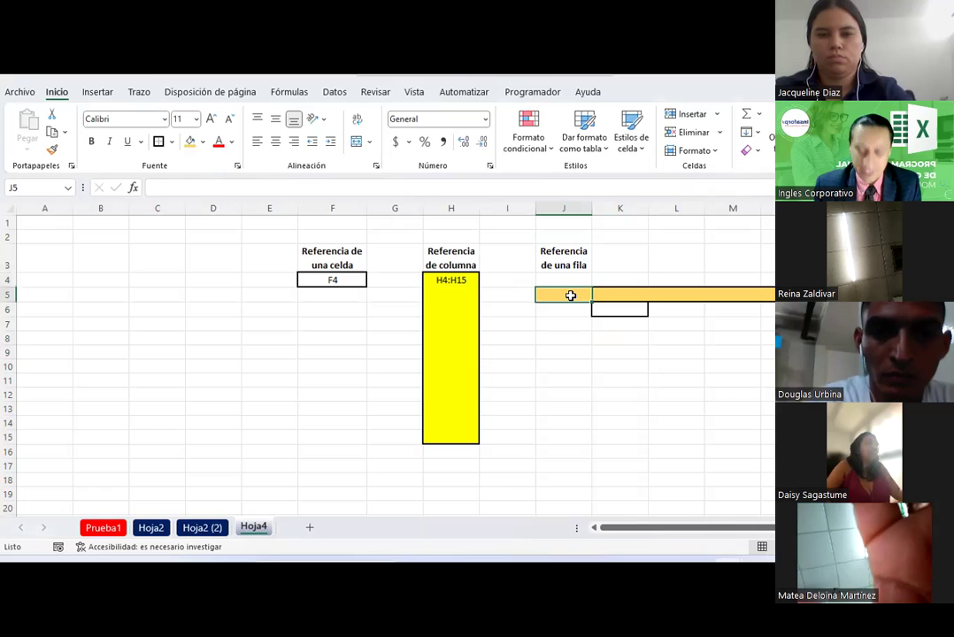
{"action": "type", "text": "j5:"}
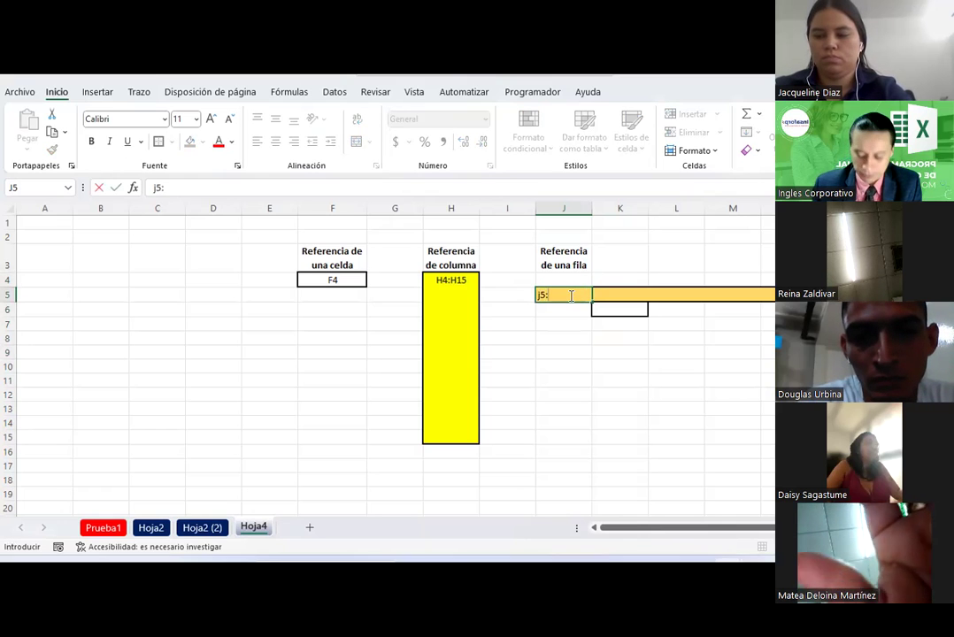
{"action": "key", "text": "BackSpace"}
{"action": "key", "text": "BackSpace"}
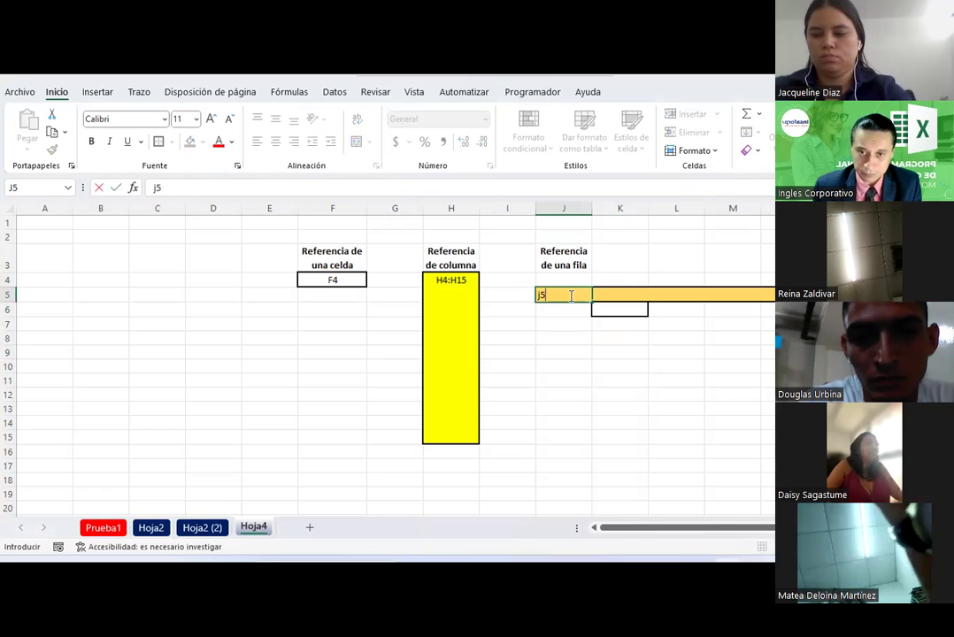
{"action": "key", "text": "BackSpace"}
{"action": "type", "text": "J5:O5"}
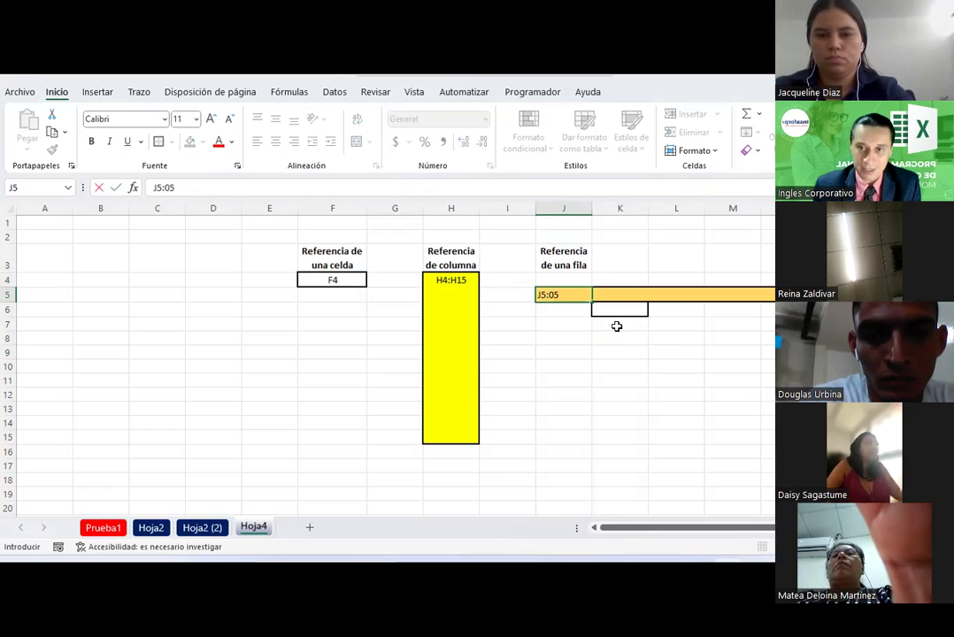
{"action": "key", "text": "Return"}
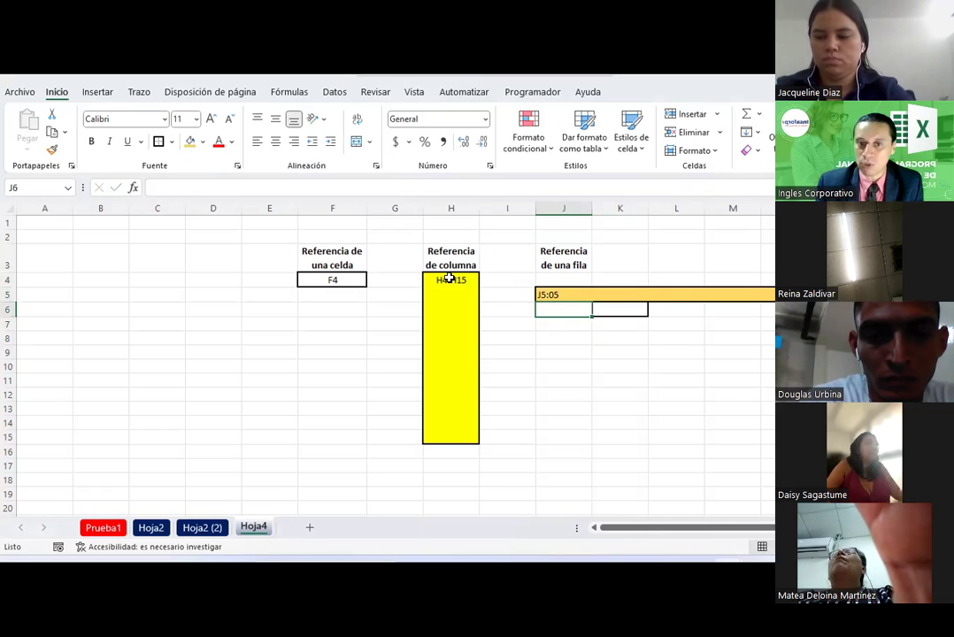
Highlight the H4:H15 range, the row 5 range and cell F4 to compare the examples.
{"action": "left_click_drag", "start_coordinate": [449, 280], "coordinate": [434, 432]}
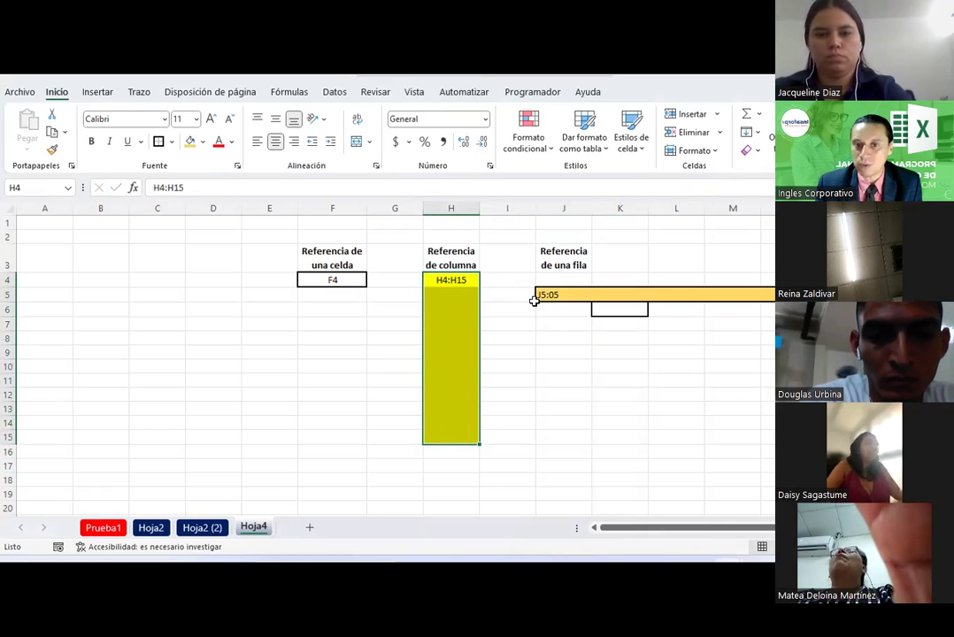
{"action": "left_click_drag", "start_coordinate": [543, 295], "coordinate": [761, 294]}
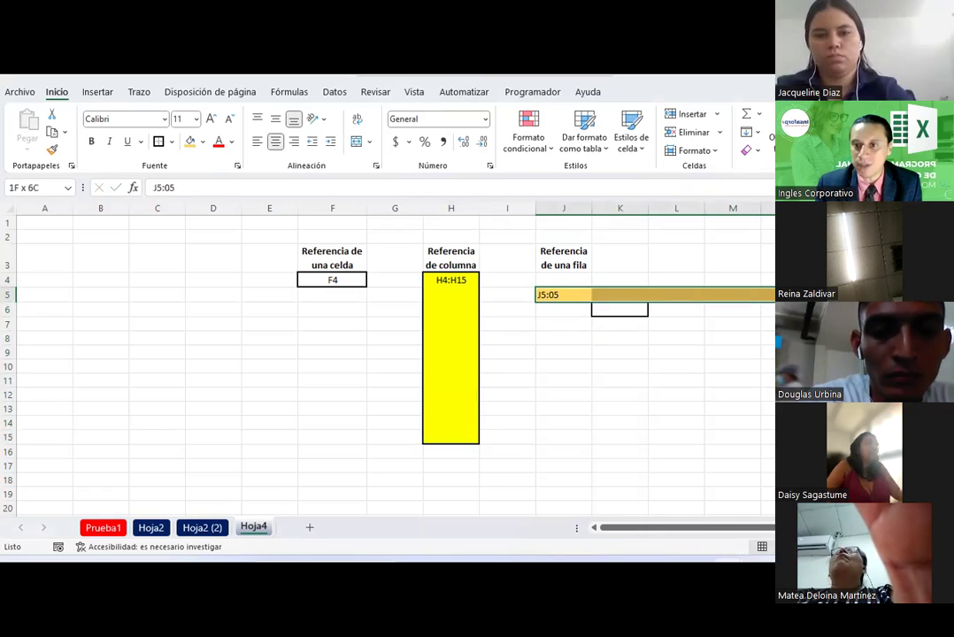
{"action": "left_click", "coordinate": [329, 281]}
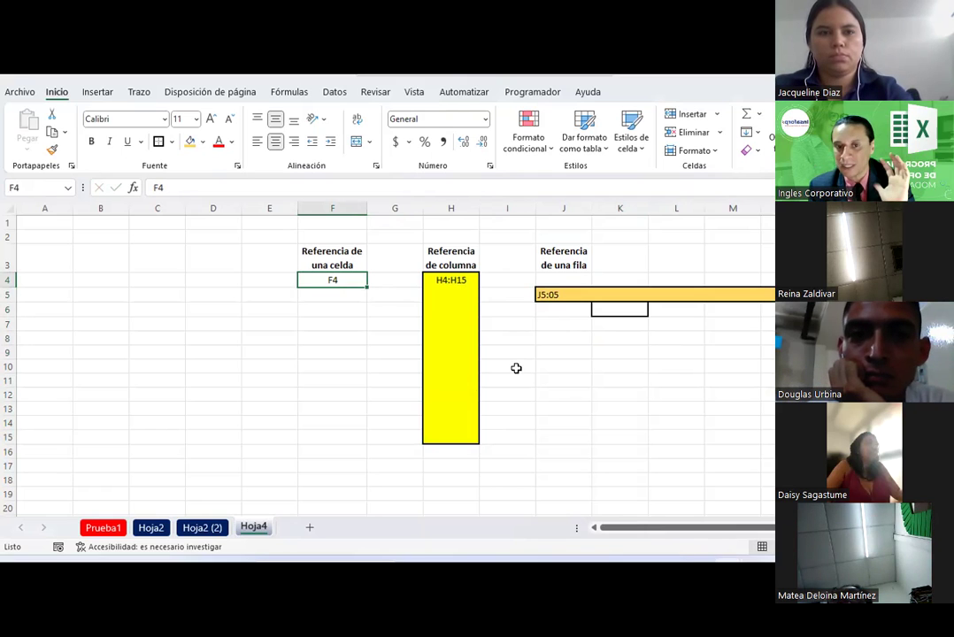
Copy the J3 heading into J8 and merge it across J8:K8.
{"action": "left_click", "coordinate": [555, 265]}
{"action": "key", "text": "ctrl+c"}
{"action": "left_click", "coordinate": [560, 337]}
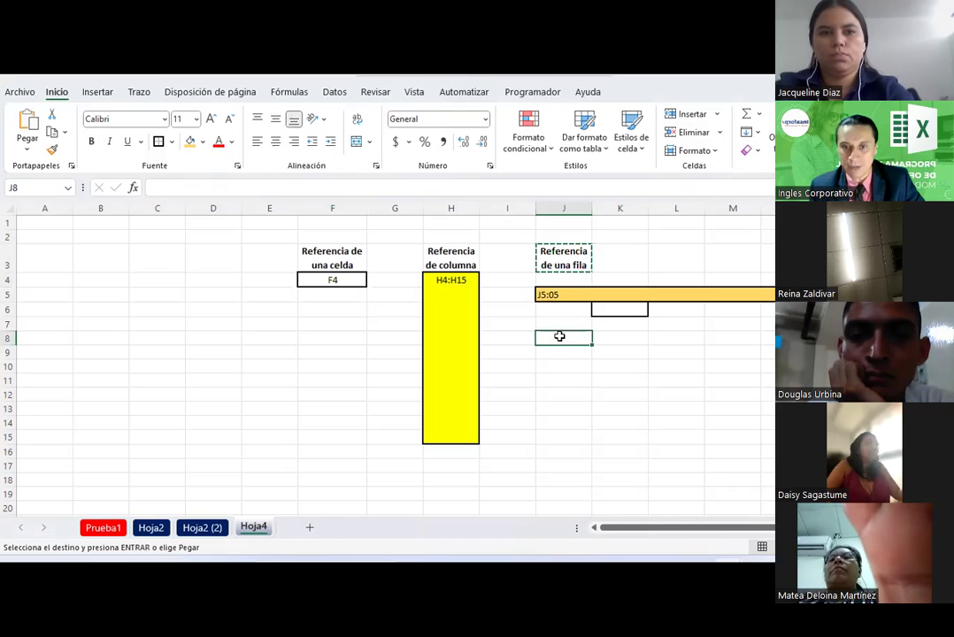
{"action": "key", "text": "ctrl+v"}
{"action": "left_click_drag", "start_coordinate": [560, 345], "coordinate": [619, 345]}
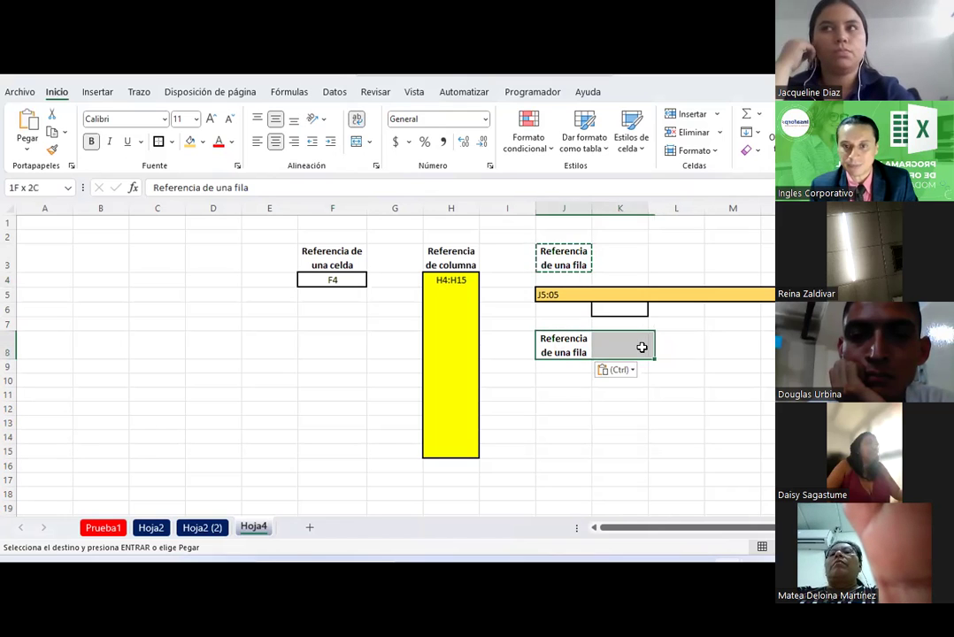
{"action": "left_click", "coordinate": [358, 142]}
Reword the J8 heading to 'Referencia de un rango de celda'.
{"action": "double_click", "coordinate": [604, 344]}
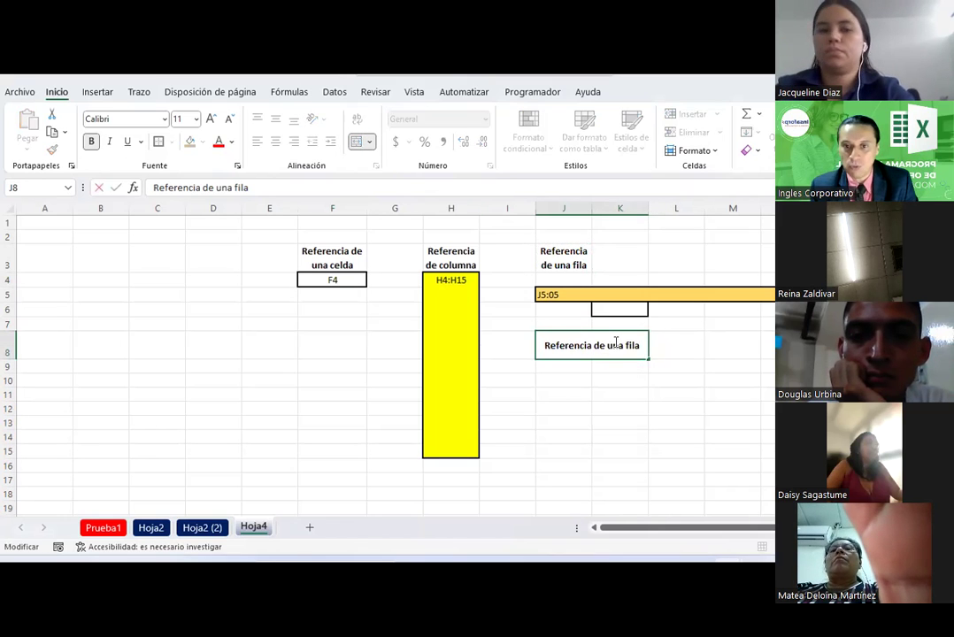
{"action": "left_click_drag", "start_coordinate": [607, 345], "coordinate": [654, 342]}
{"action": "type", "text": "UN RANG"}
{"action": "key", "text": "BackSpace"}
{"action": "key", "text": "BackSpace"}
{"action": "key", "text": "BackSpace"}
{"action": "key", "text": "BackSpace"}
{"action": "key", "text": "BackSpace"}
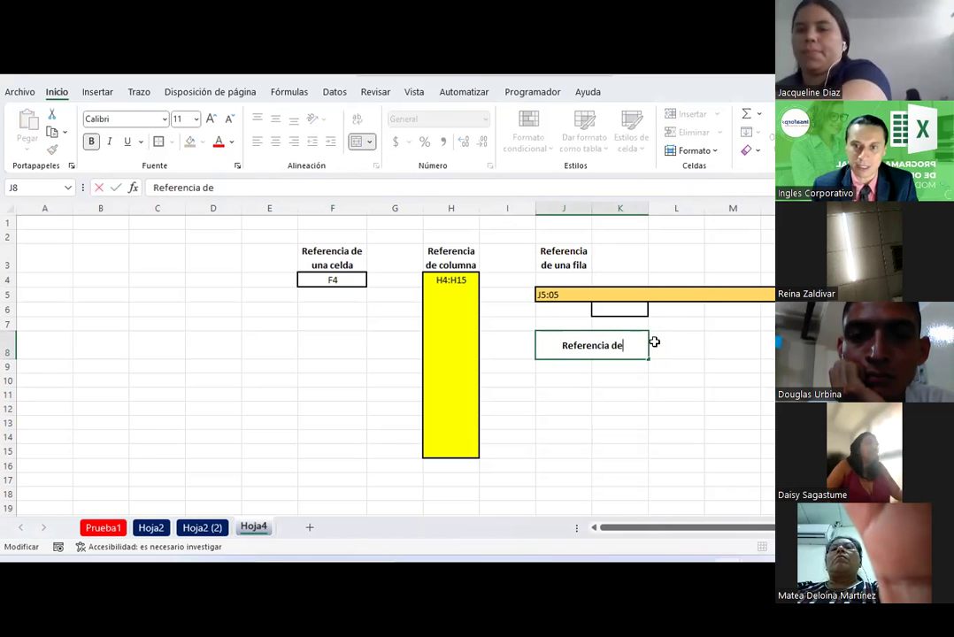
{"action": "type", "text": "rango de celda"}
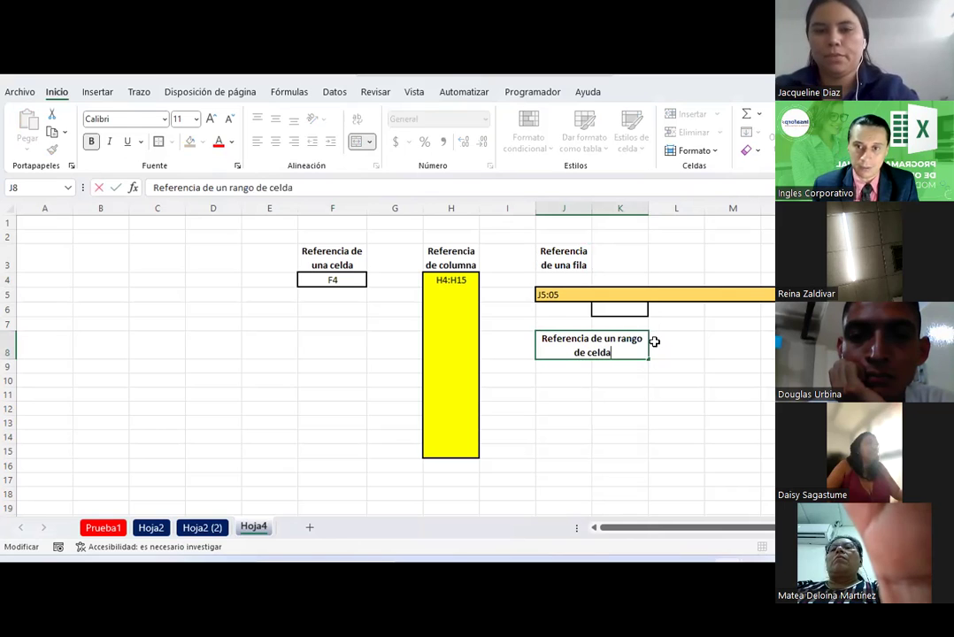
{"action": "key", "text": "Return"}
Merge the heading across row 8 to the right, reset the row height, and select J10:N15.
{"action": "left_click", "coordinate": [635, 348]}
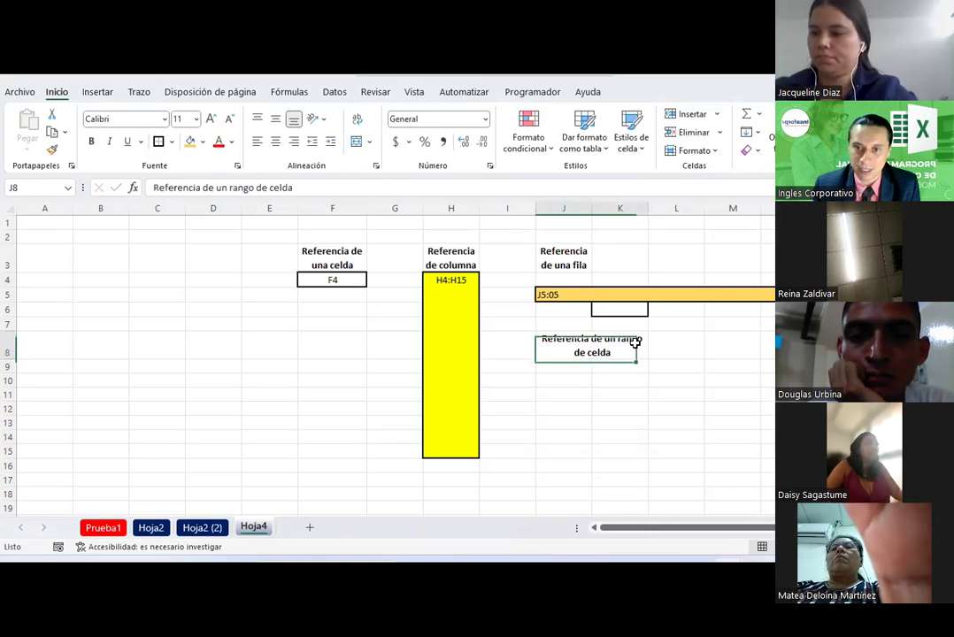
{"action": "left_click_drag", "start_coordinate": [630, 349], "coordinate": [845, 348]}
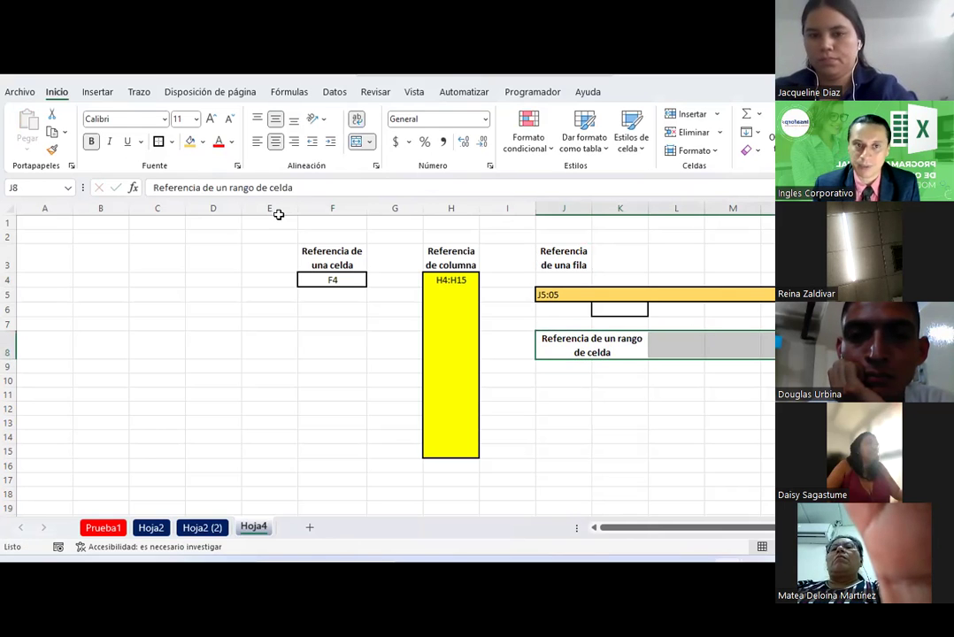
{"action": "left_click", "coordinate": [354, 142]}
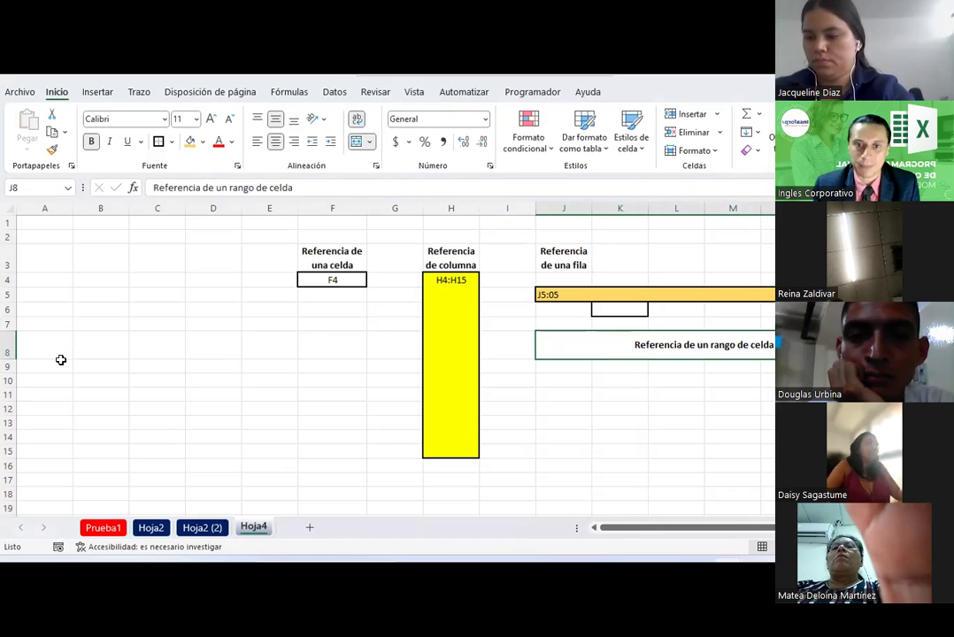
{"action": "double_click", "coordinate": [7, 358]}
{"action": "left_click", "coordinate": [649, 380]}
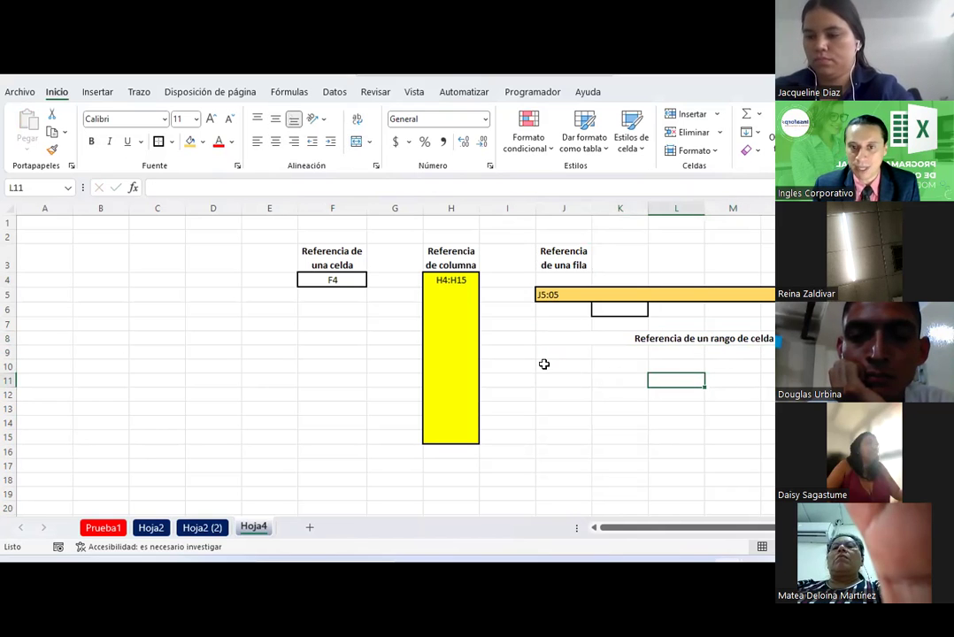
{"action": "left_click_drag", "start_coordinate": [545, 364], "coordinate": [770, 437]}
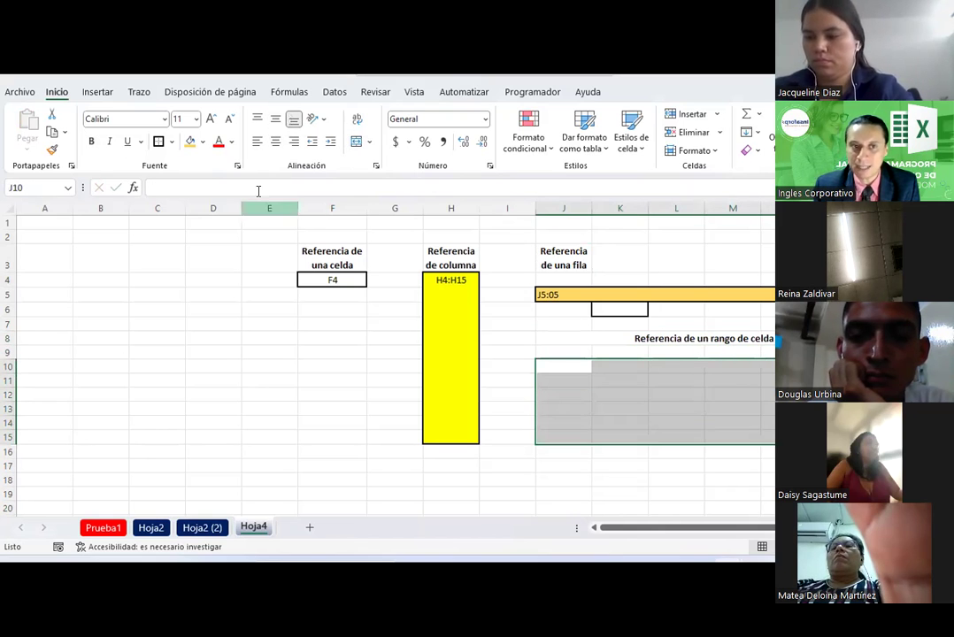
Fill the selected J10 block orange.
{"action": "left_click", "coordinate": [203, 141]}
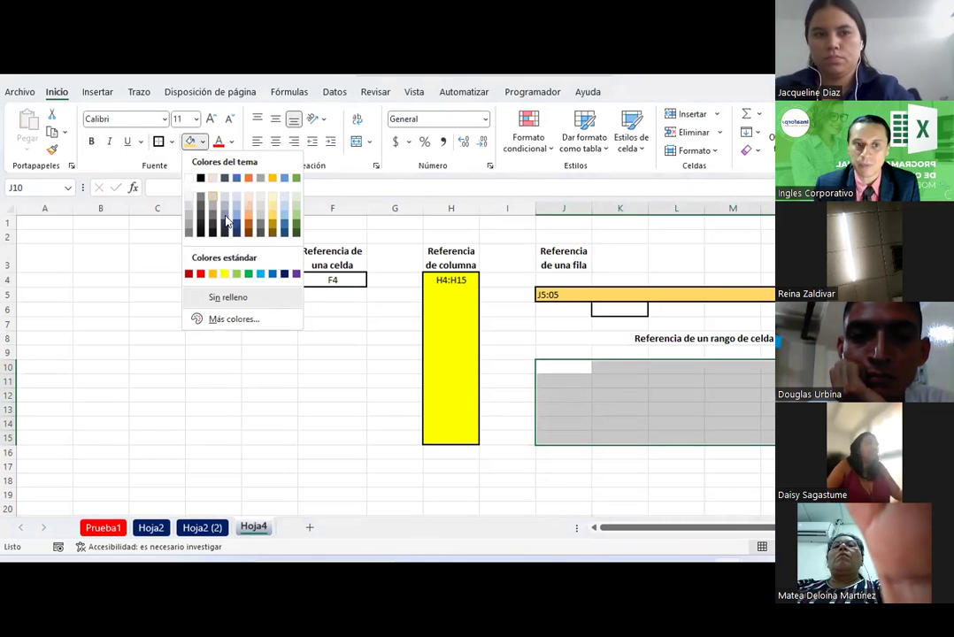
{"action": "left_click", "coordinate": [201, 273]}
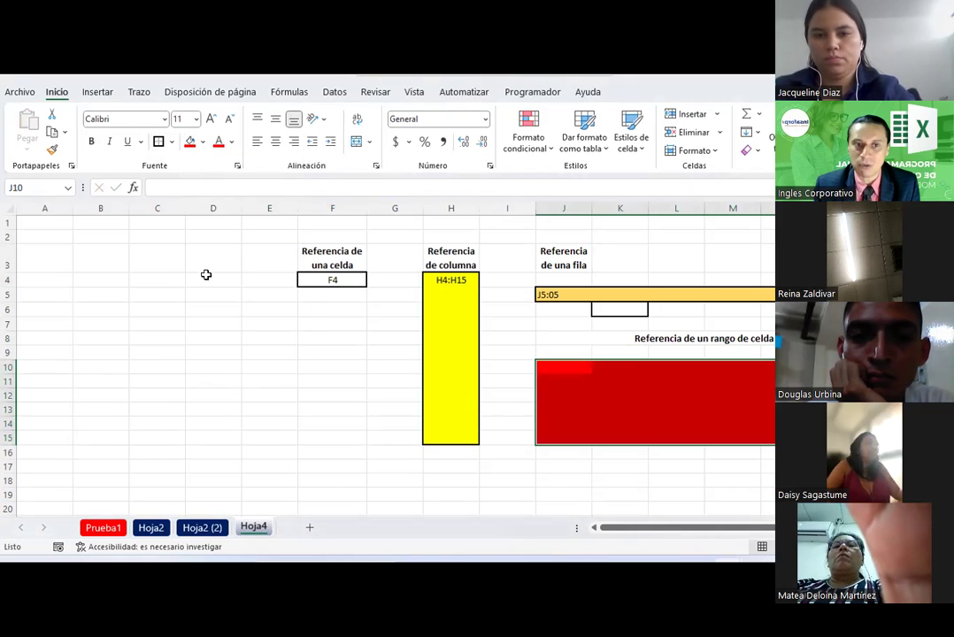
{"action": "left_click", "coordinate": [203, 141]}
{"action": "left_click", "coordinate": [213, 274]}
Label cell J10 with the block's range reference 'J10:016'.
{"action": "left_click", "coordinate": [568, 372]}
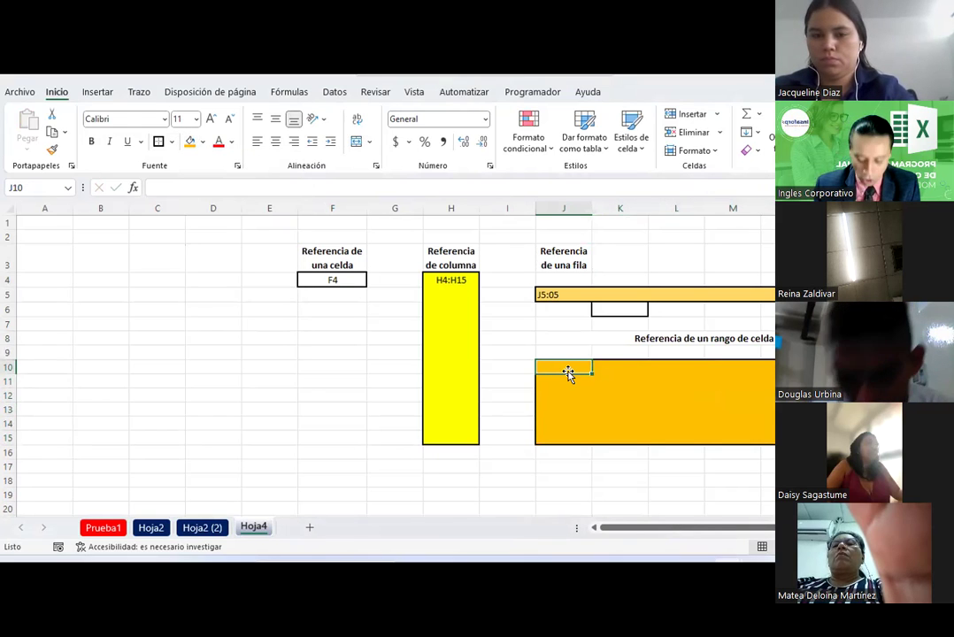
{"action": "type", "text": "J10:"}
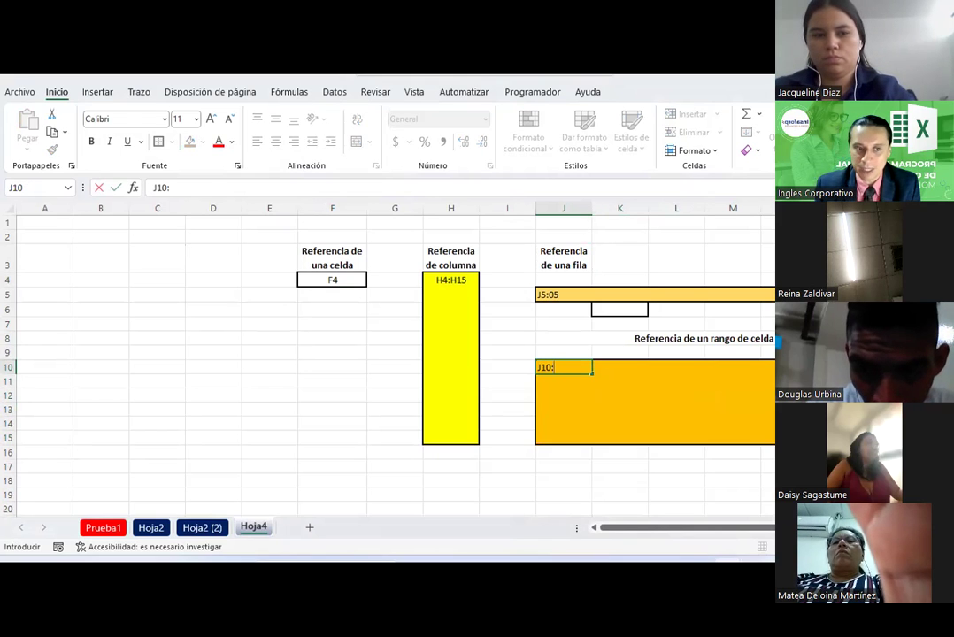
{"action": "type", "text": "O16"}
{"action": "key", "text": "Return"}
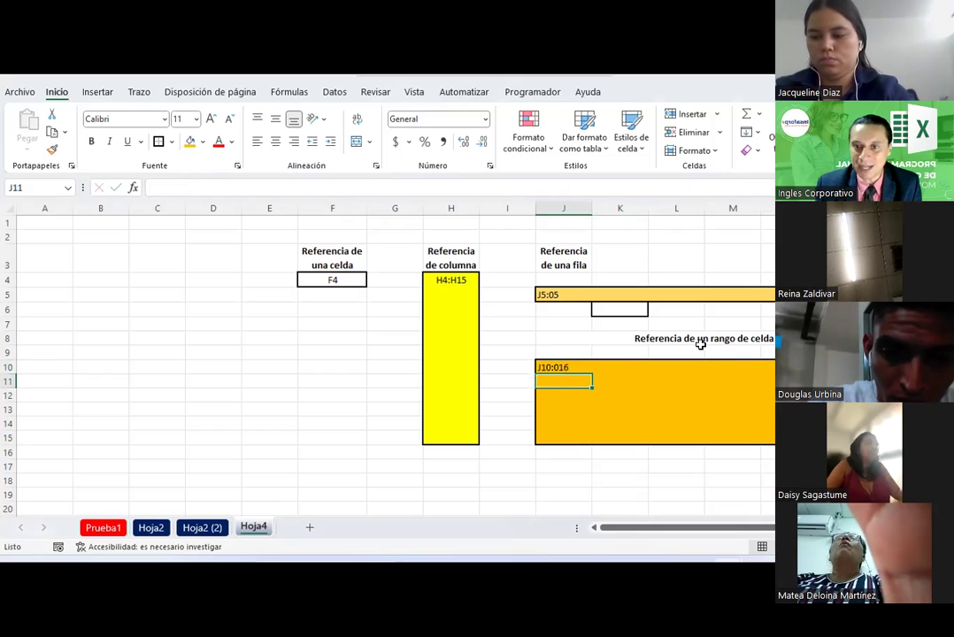
Check the block's corner cells and correct the J10 label to end in 15.
{"action": "left_click", "coordinate": [699, 341]}
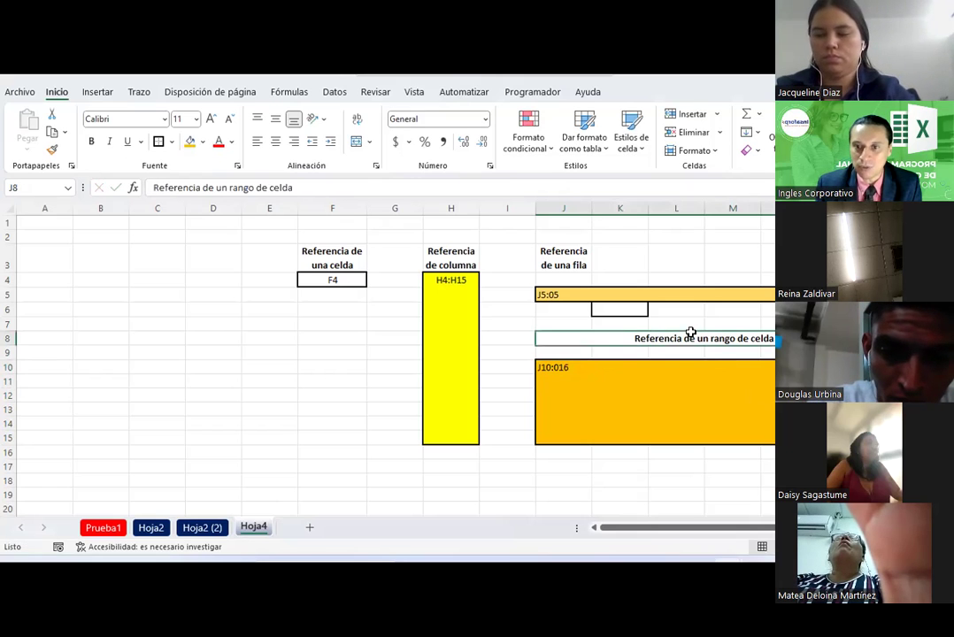
{"action": "left_click", "coordinate": [545, 364]}
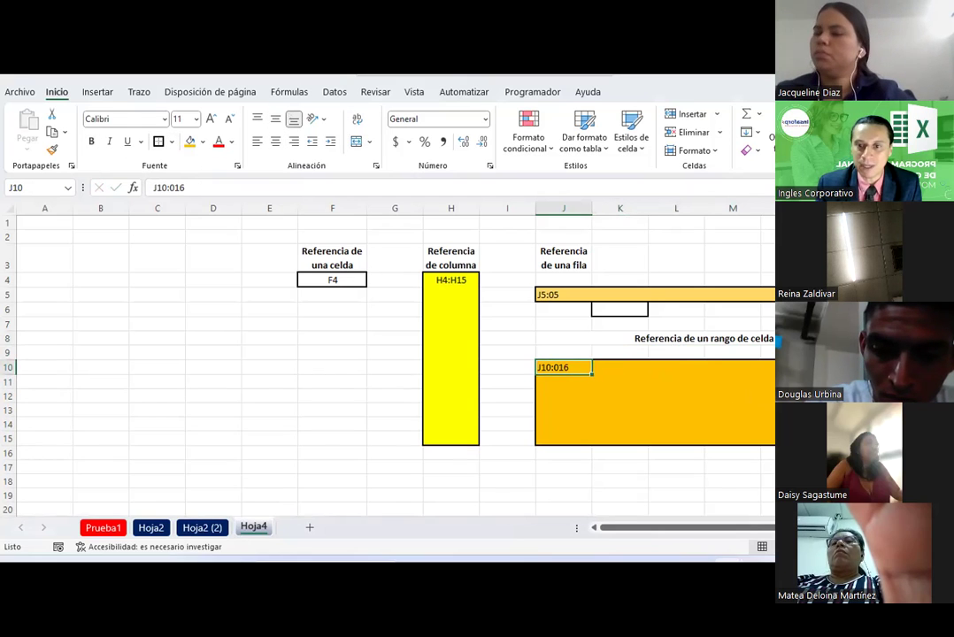
{"action": "left_click", "coordinate": [846, 438]}
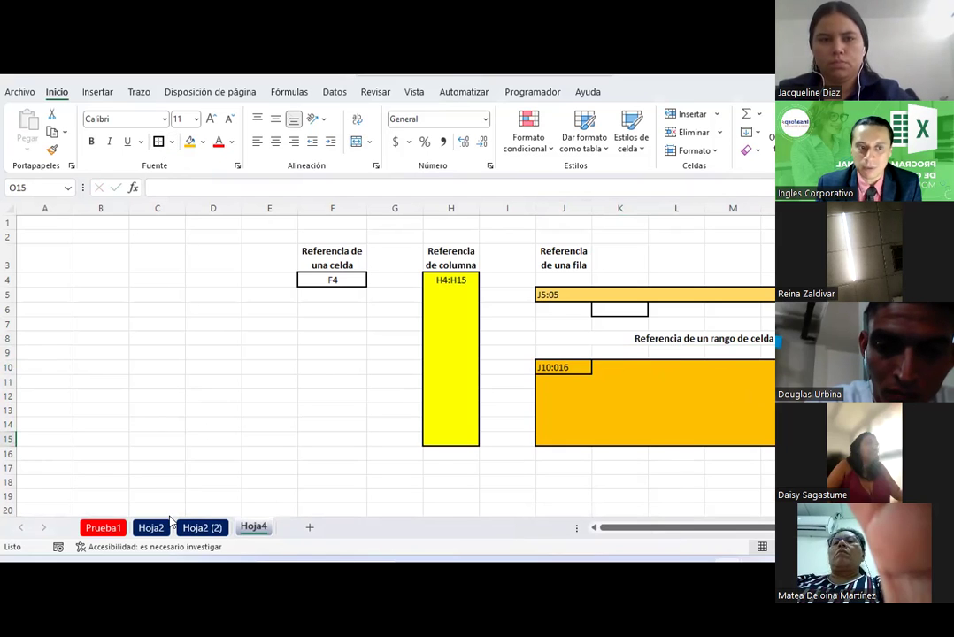
{"action": "double_click", "coordinate": [567, 366]}
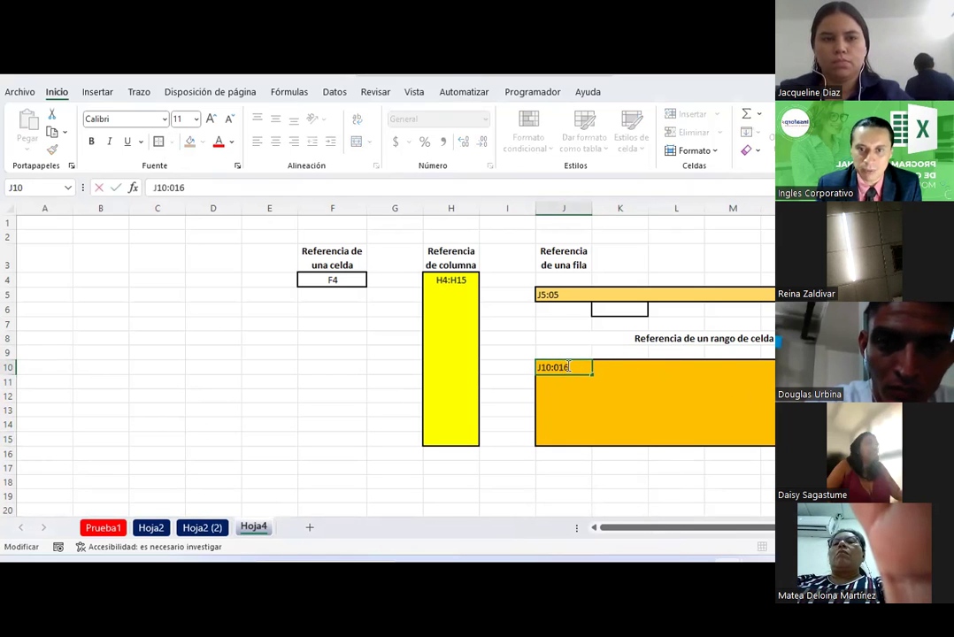
{"action": "key", "text": "BackSpace"}
{"action": "type", "text": "5"}
{"action": "key", "text": "Return"}
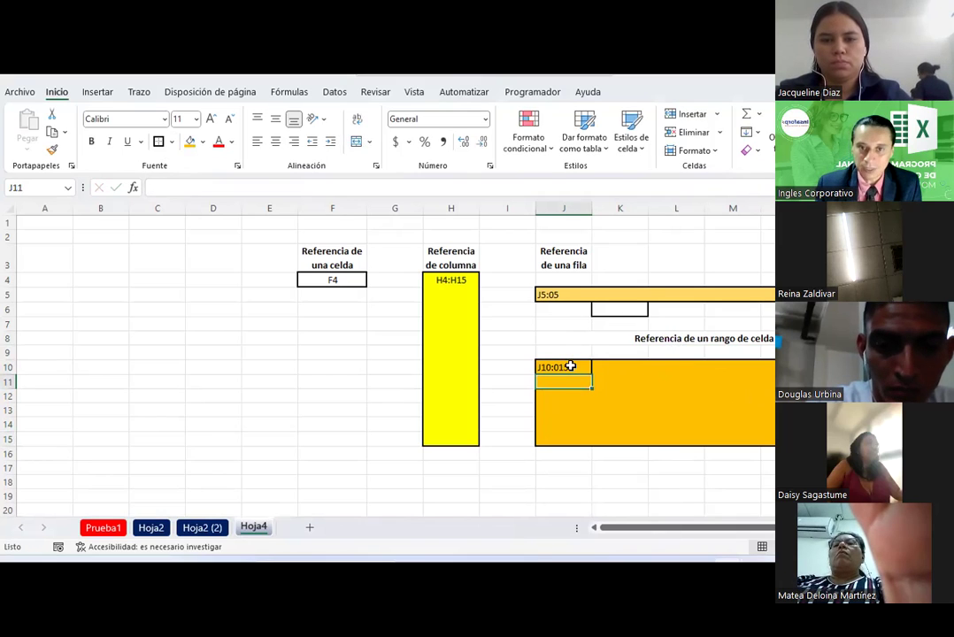
Point out the ends of the column example (H4, H15) and row example (J5, O5).
{"action": "left_click", "coordinate": [445, 277]}
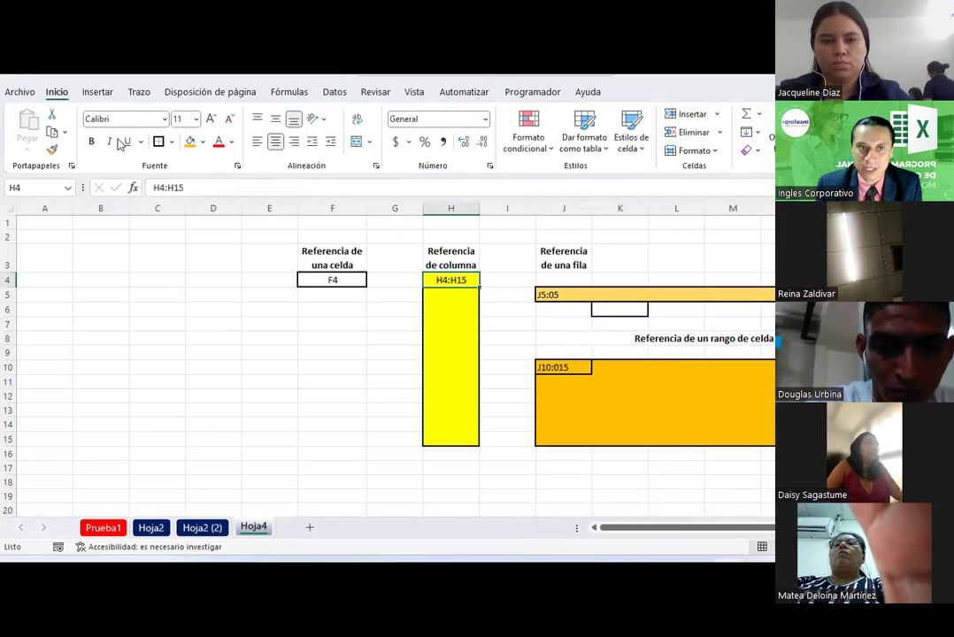
{"action": "left_click", "coordinate": [454, 435]}
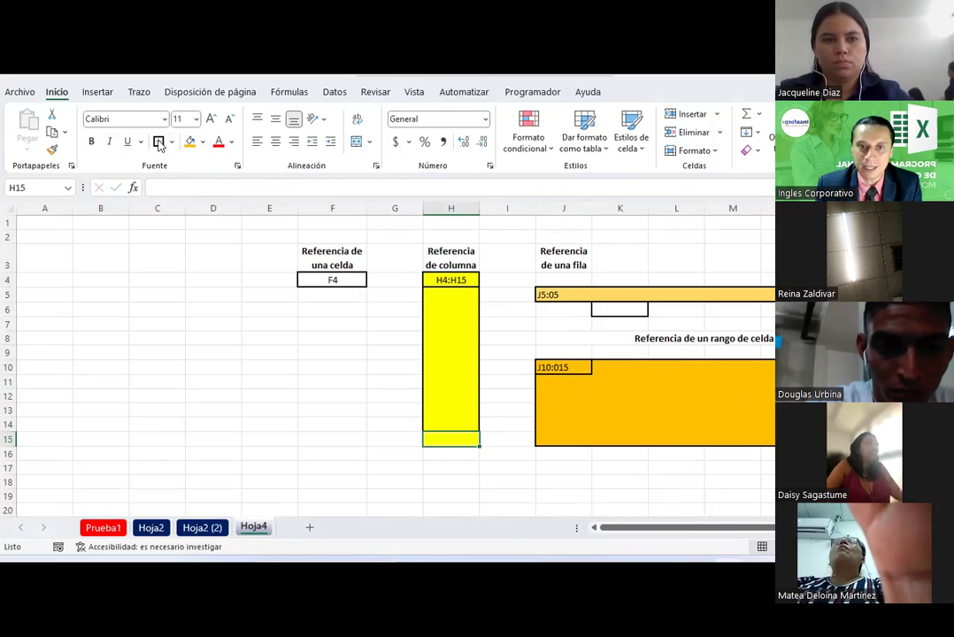
{"action": "left_click", "coordinate": [547, 298]}
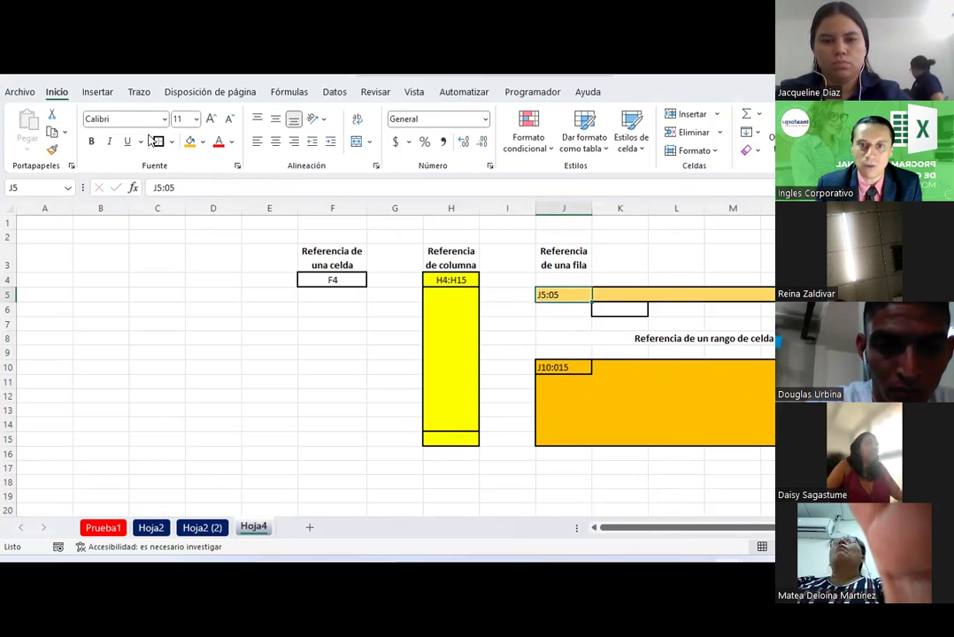
{"action": "left_click", "coordinate": [845, 295]}
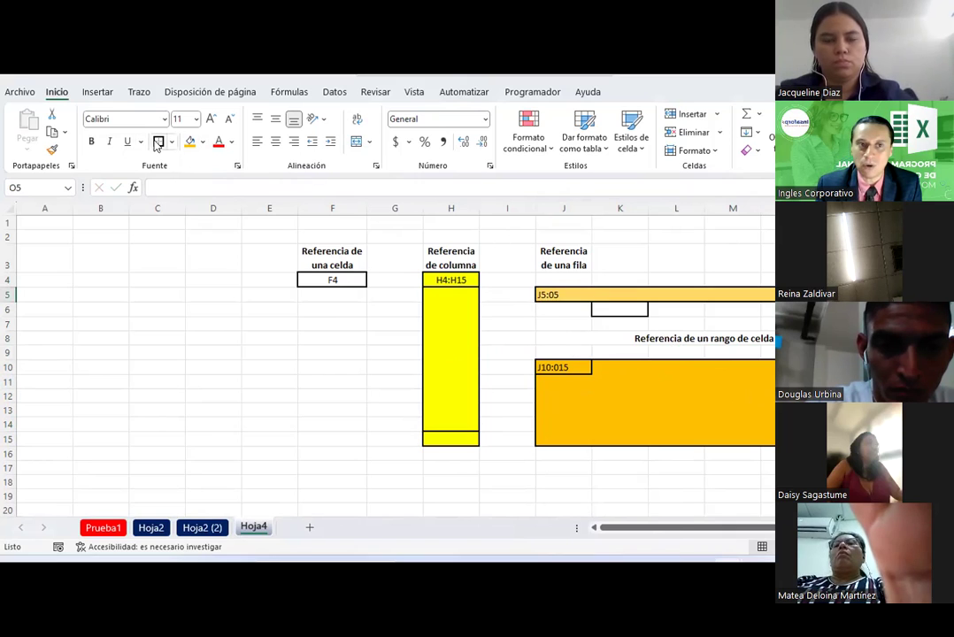
{"action": "left_click", "coordinate": [295, 449]}
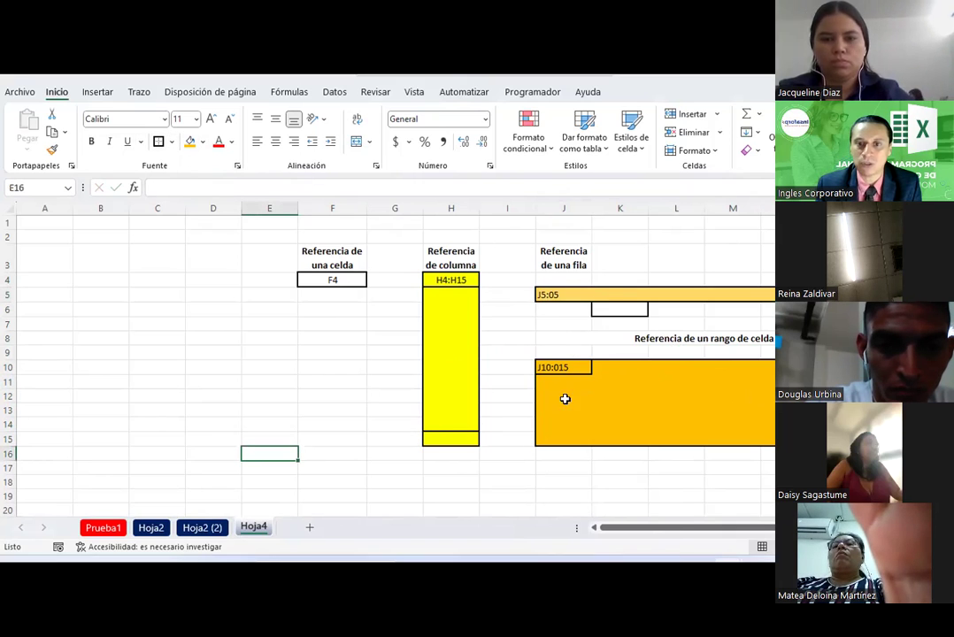
Centre the J5 row-reference label and select the J10 range label.
{"action": "left_click", "coordinate": [539, 296]}
{"action": "left_click", "coordinate": [275, 141]}
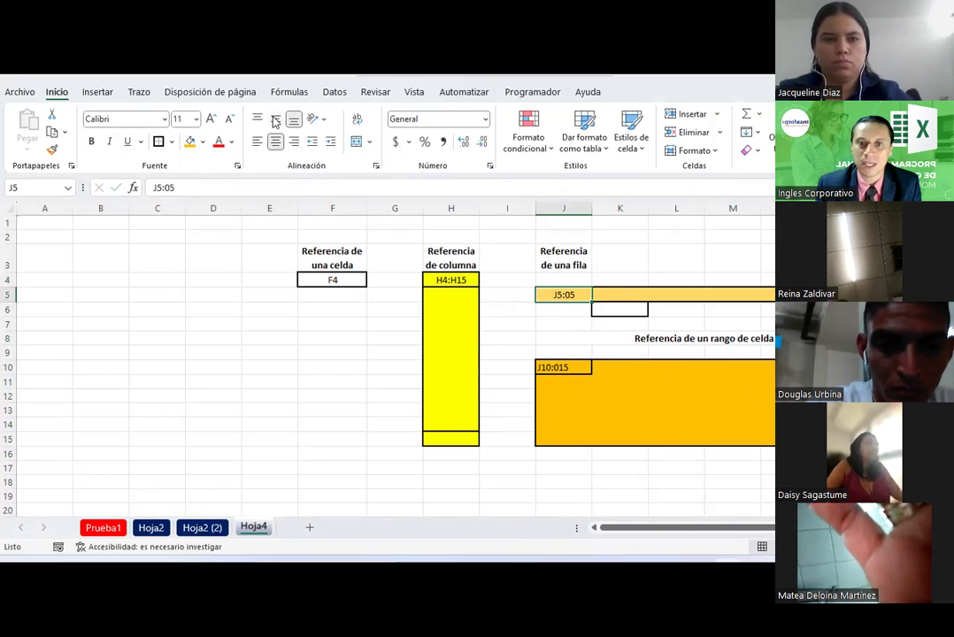
{"action": "left_click", "coordinate": [557, 368]}
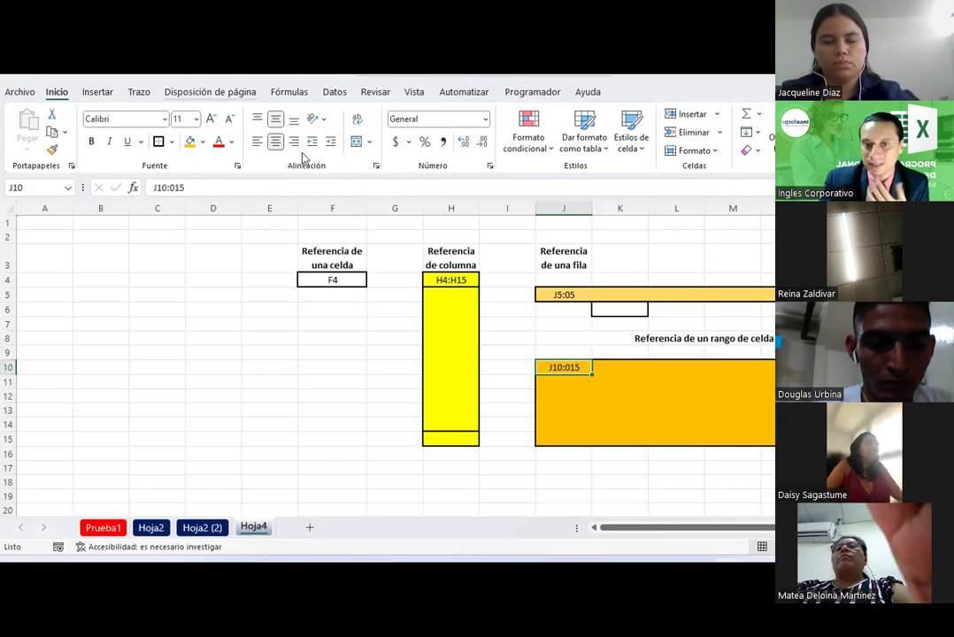
{"action": "left_click", "coordinate": [522, 350]}
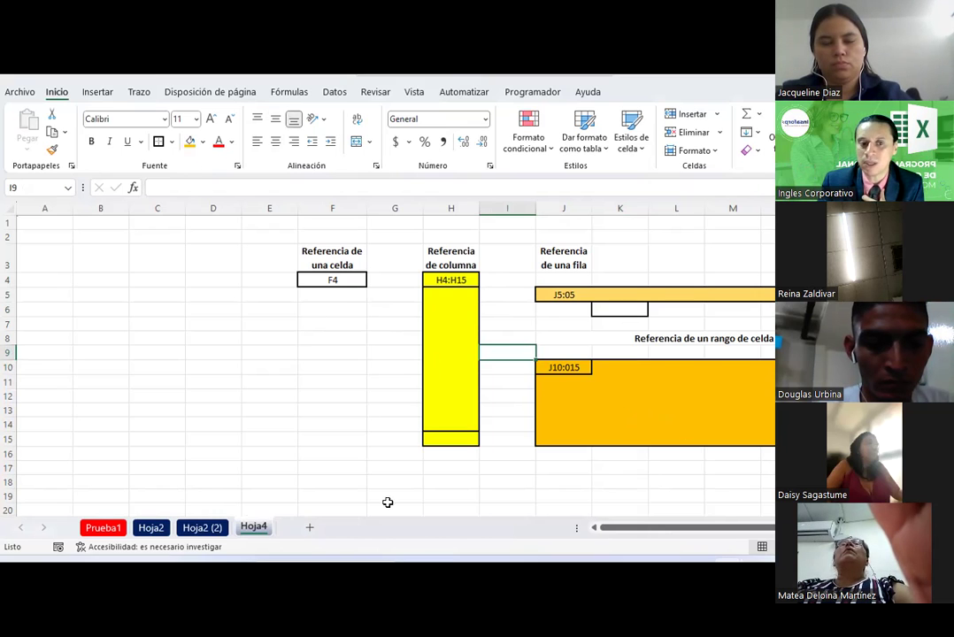
Take a screen clip of the reference examples area, then select cell F10.
{"action": "left_click", "coordinate": [557, 557]}
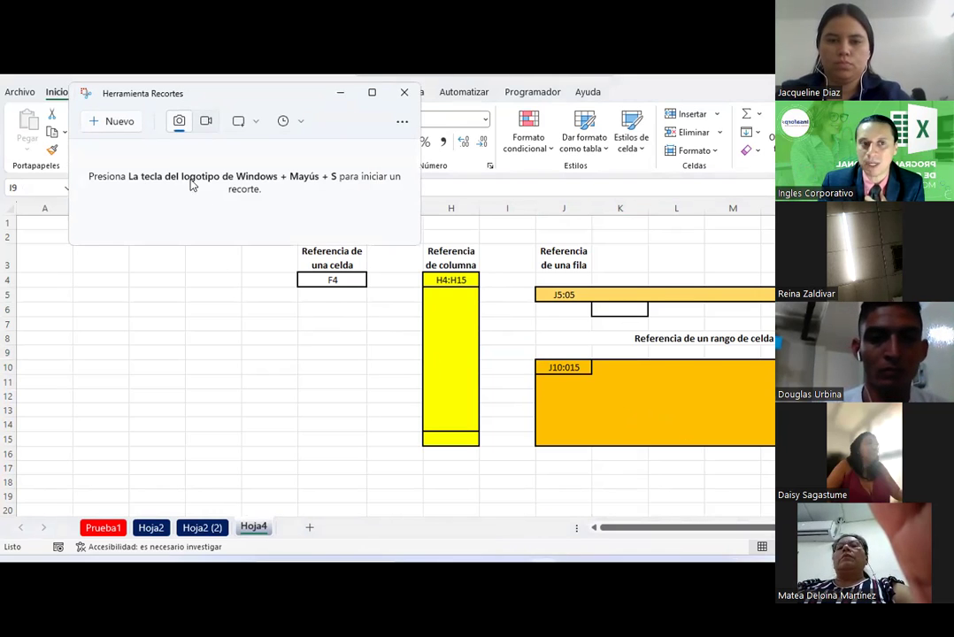
{"action": "left_click", "coordinate": [115, 121]}
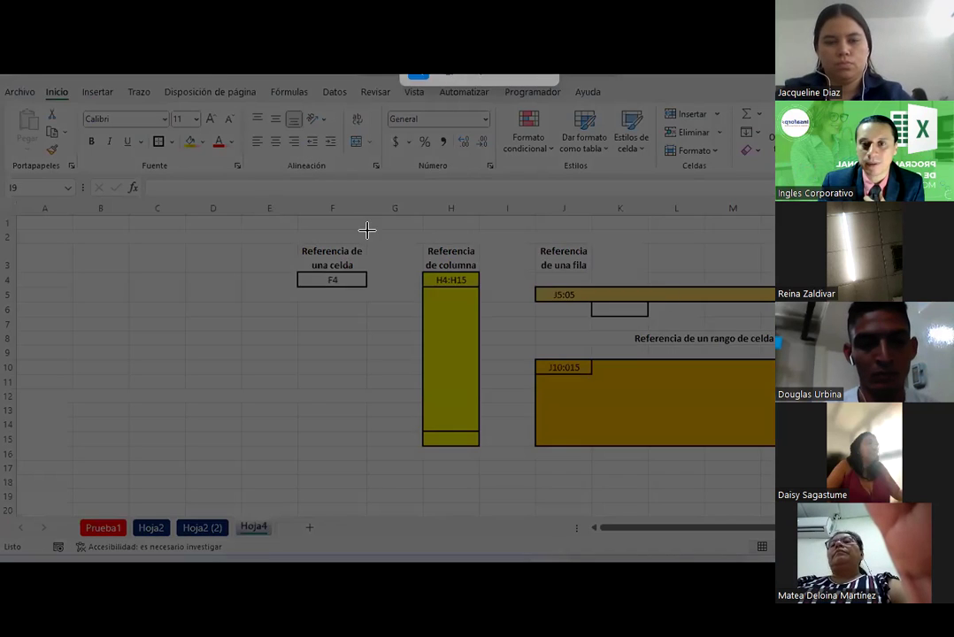
{"action": "left_click_drag", "start_coordinate": [270, 218], "coordinate": [775, 508]}
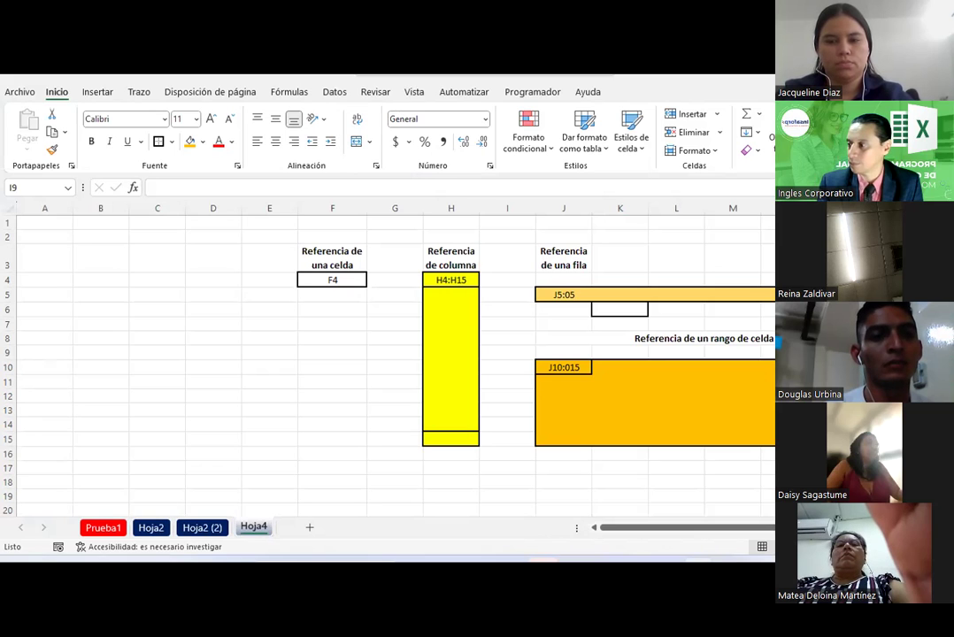
{"action": "left_click", "coordinate": [332, 368]}
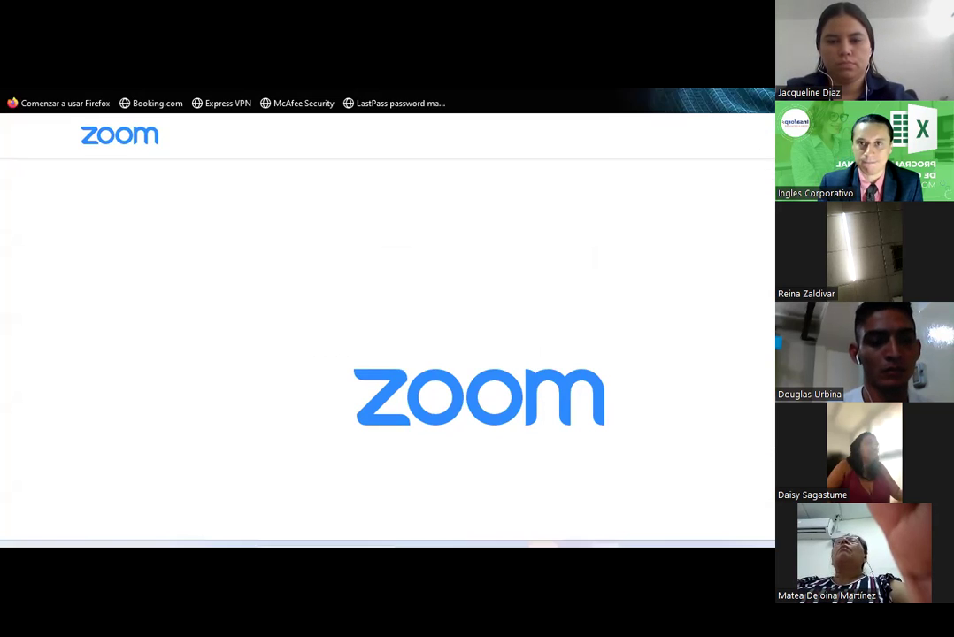
Enter Día 2 attendance 0, 0, 1, 1, 1, 1 in J3 through J8.
{"action": "key", "text": "ctrl+l"}
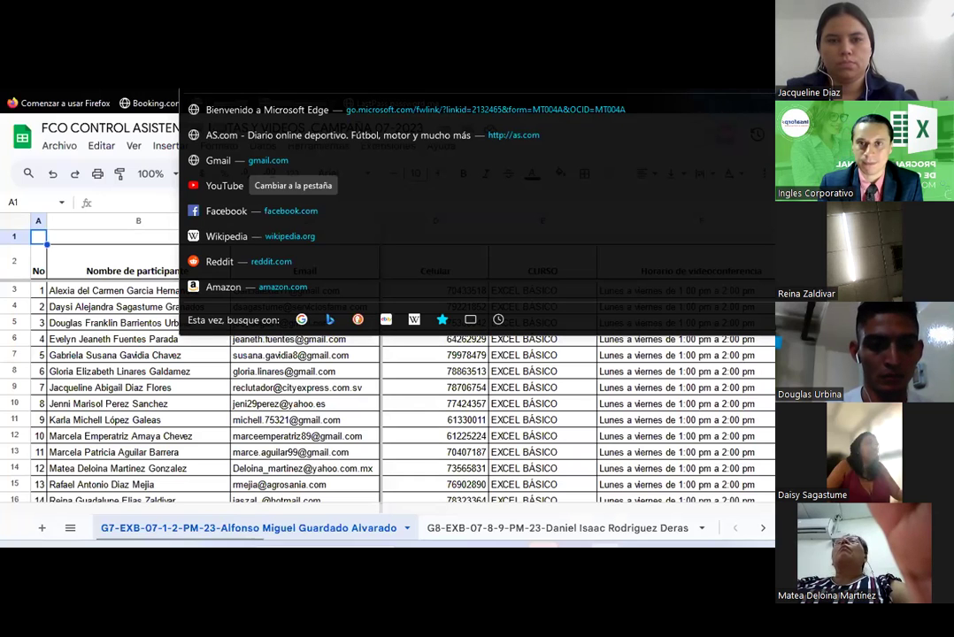
{"action": "key", "text": "Escape"}
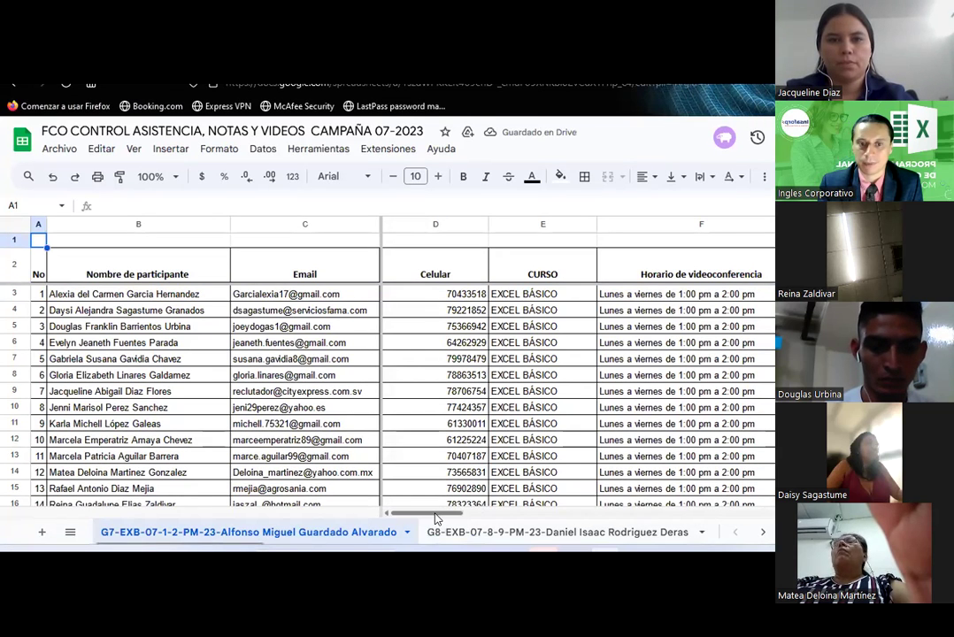
{"action": "left_click_drag", "start_coordinate": [436, 513], "coordinate": [546, 517]}
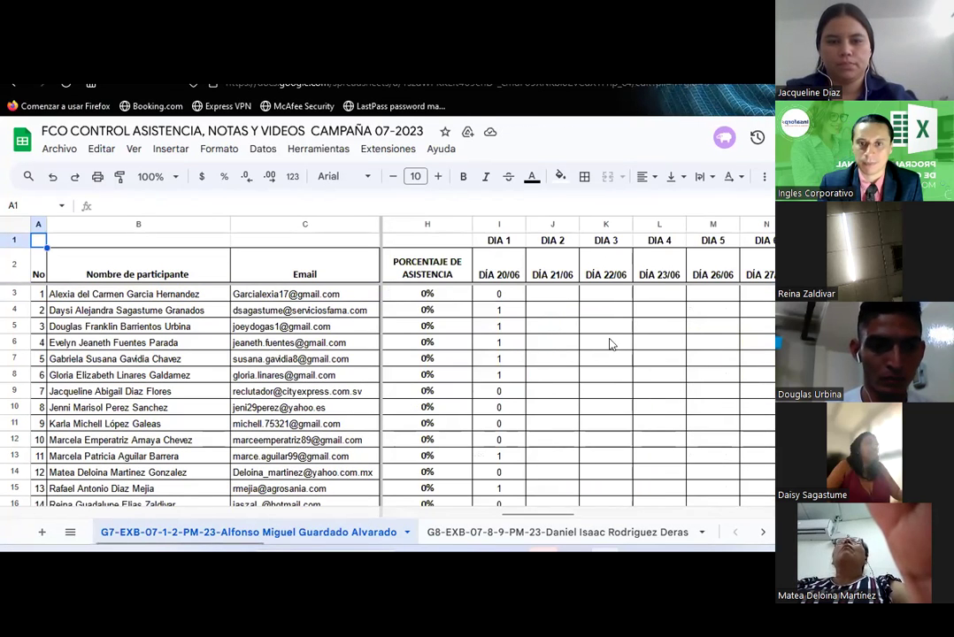
{"action": "left_click", "coordinate": [549, 294]}
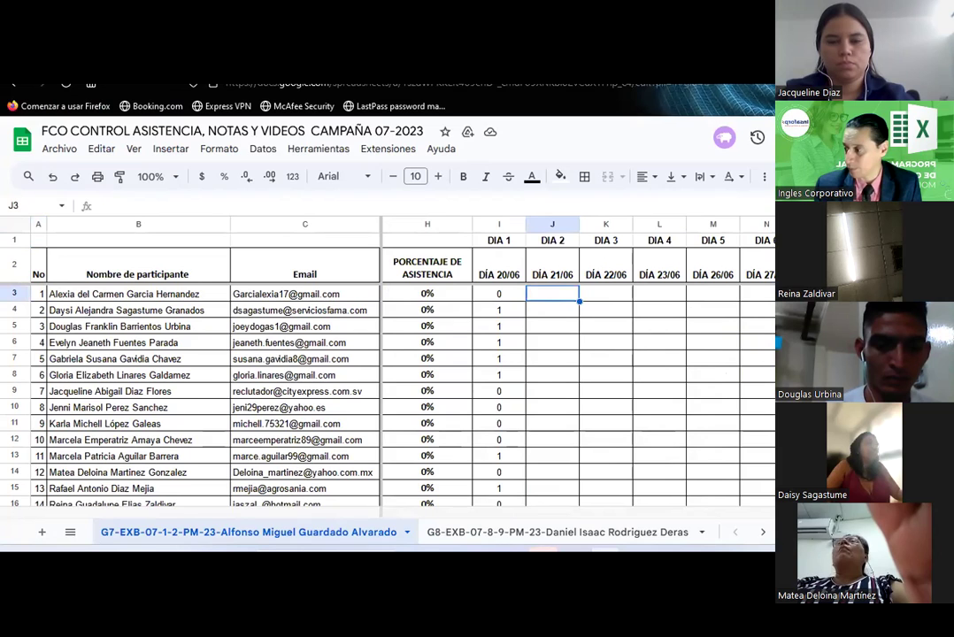
{"action": "type", "text": "0"}
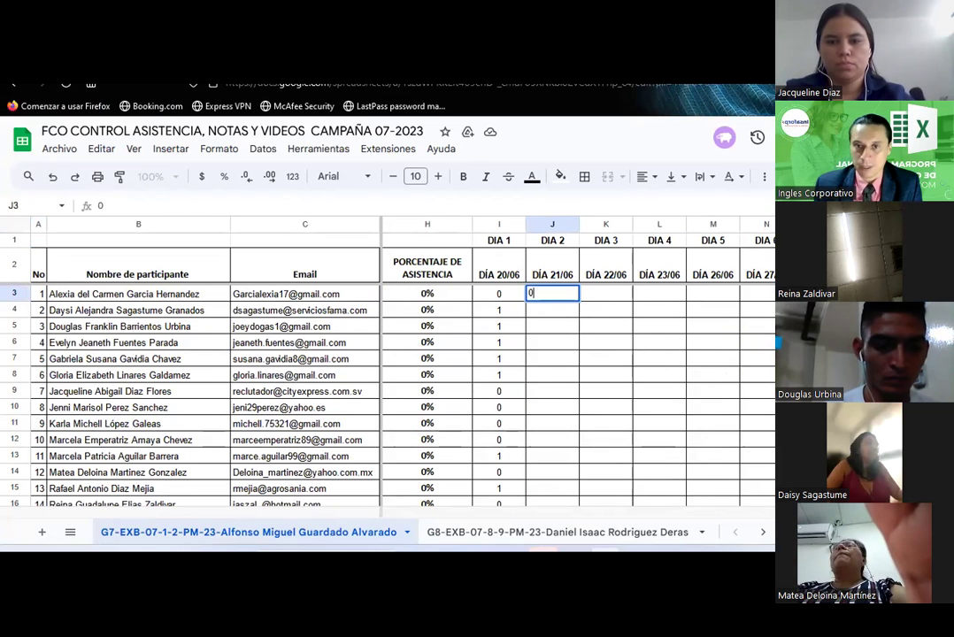
{"action": "key", "text": "Return"}
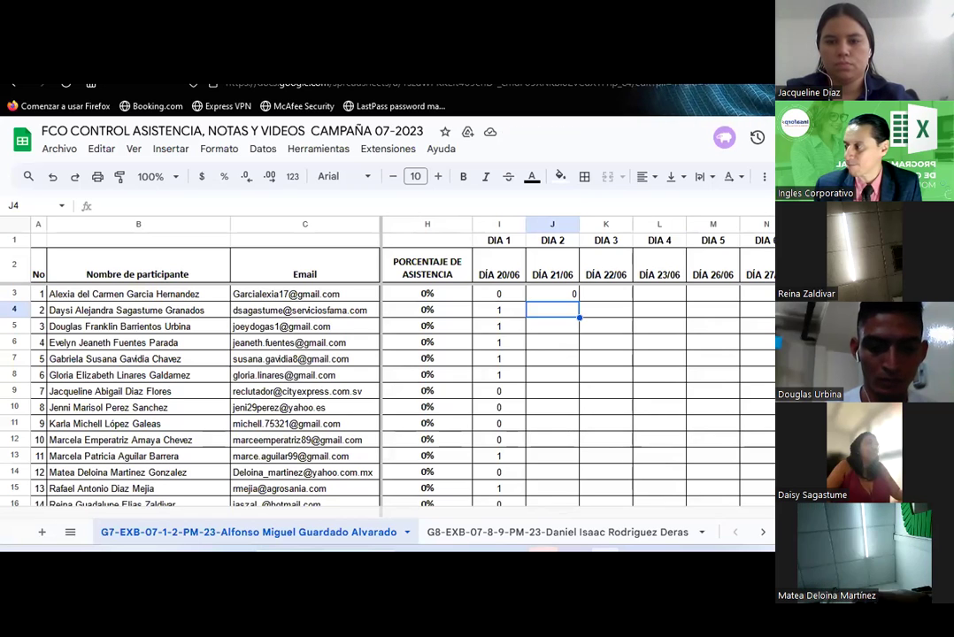
{"action": "type", "text": "0"}
{"action": "key", "text": "Return"}
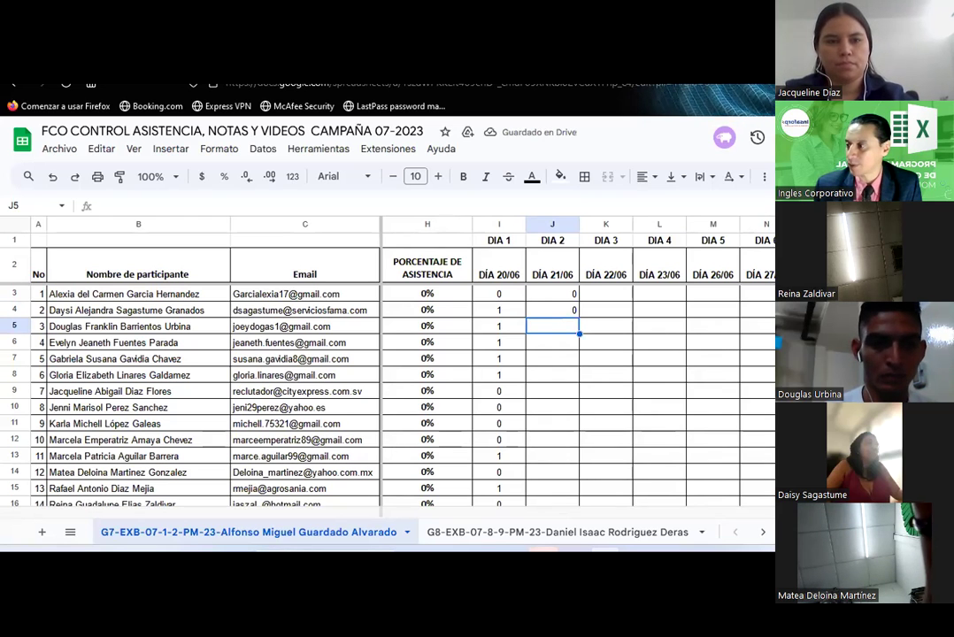
{"action": "type", "text": "1"}
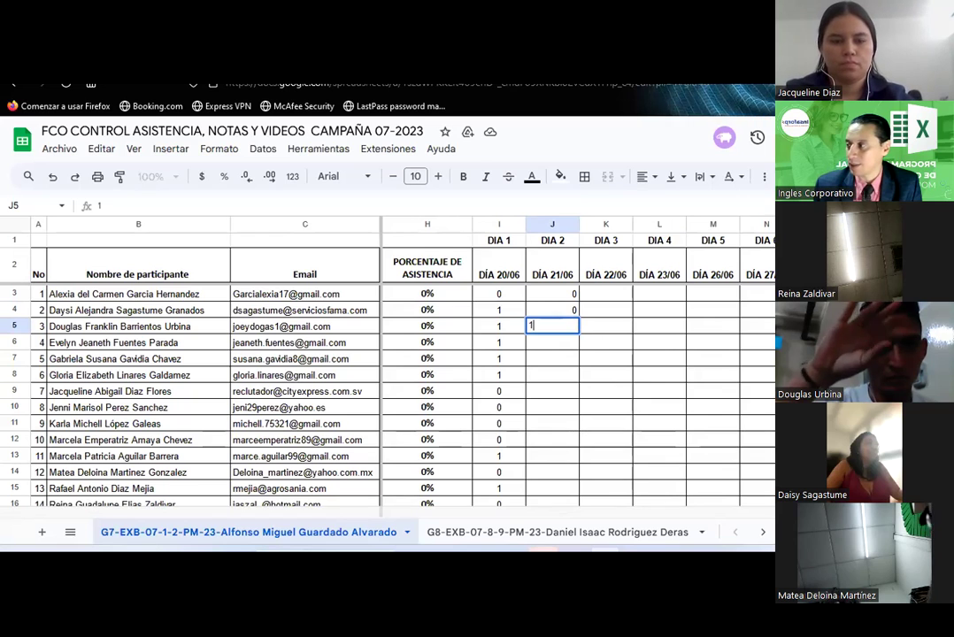
{"action": "key", "text": "Return"}
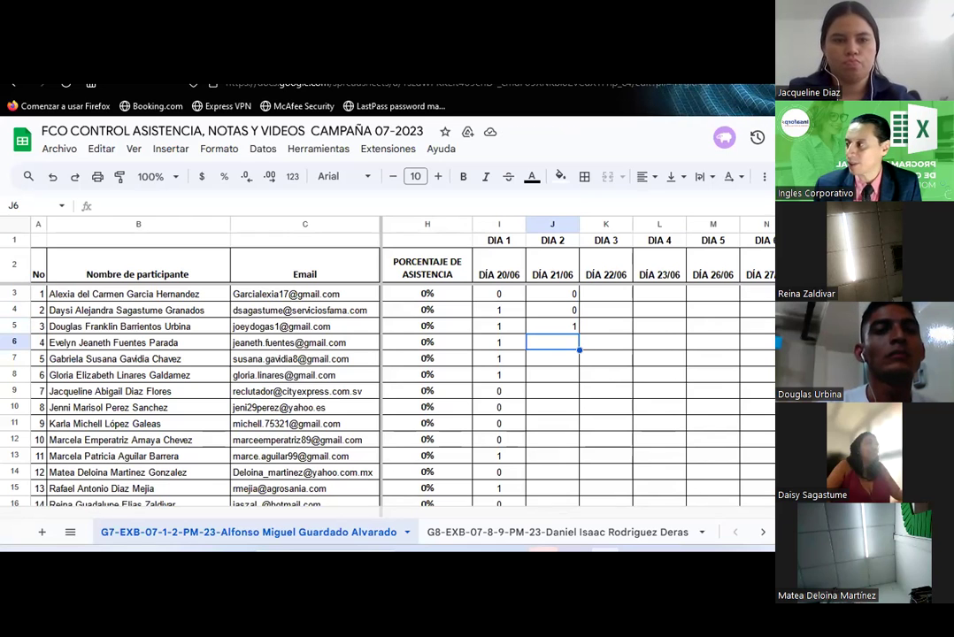
{"action": "type", "text": "1"}
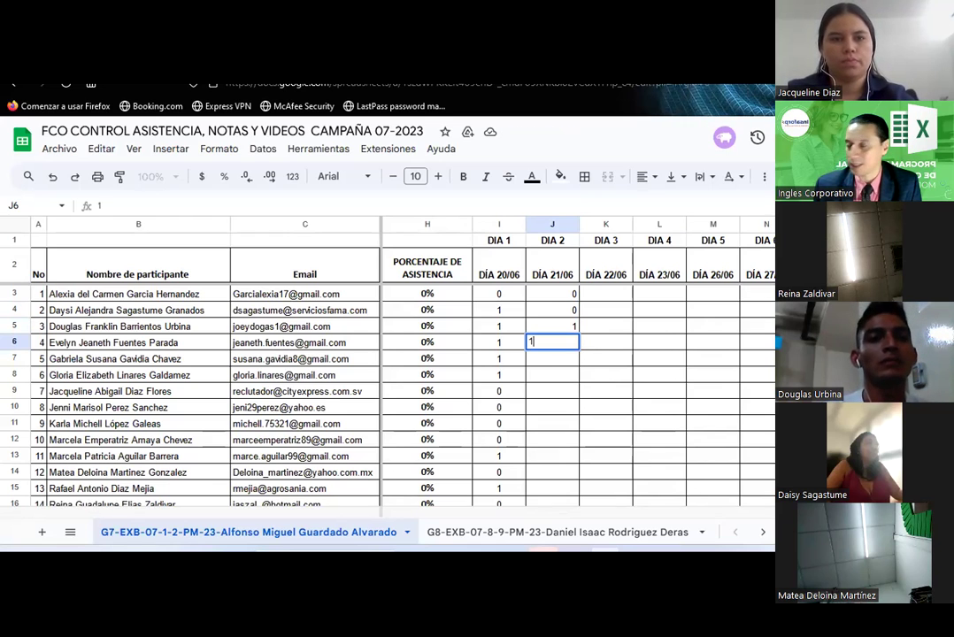
{"action": "key", "text": "Return"}
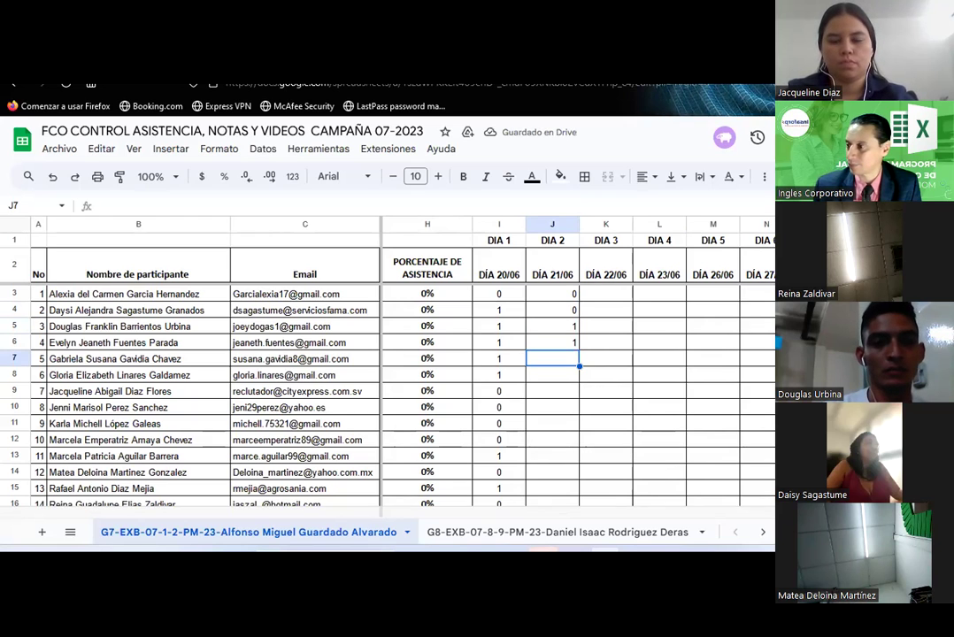
{"action": "type", "text": "1"}
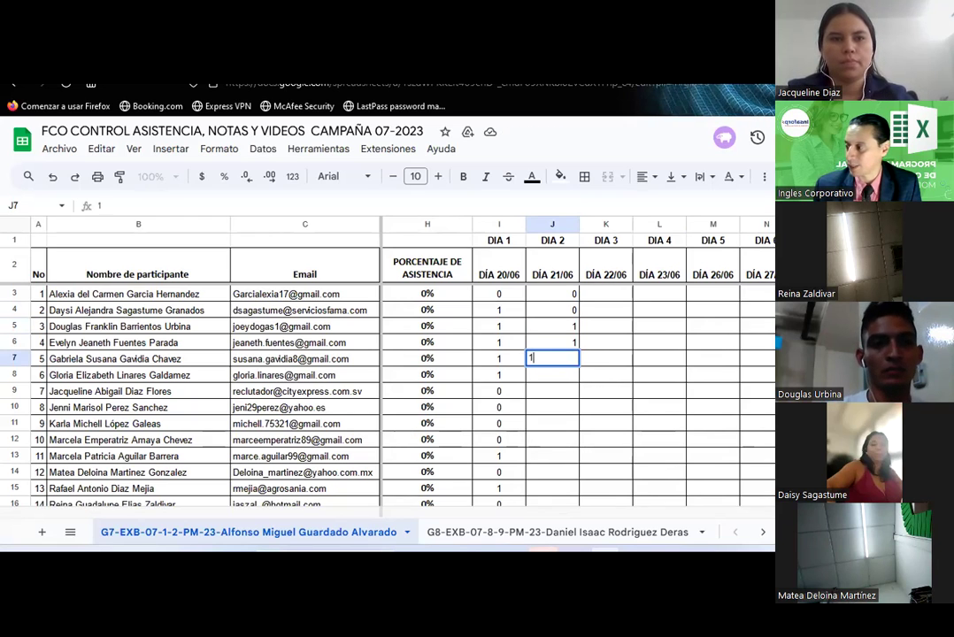
{"action": "key", "text": "Return"}
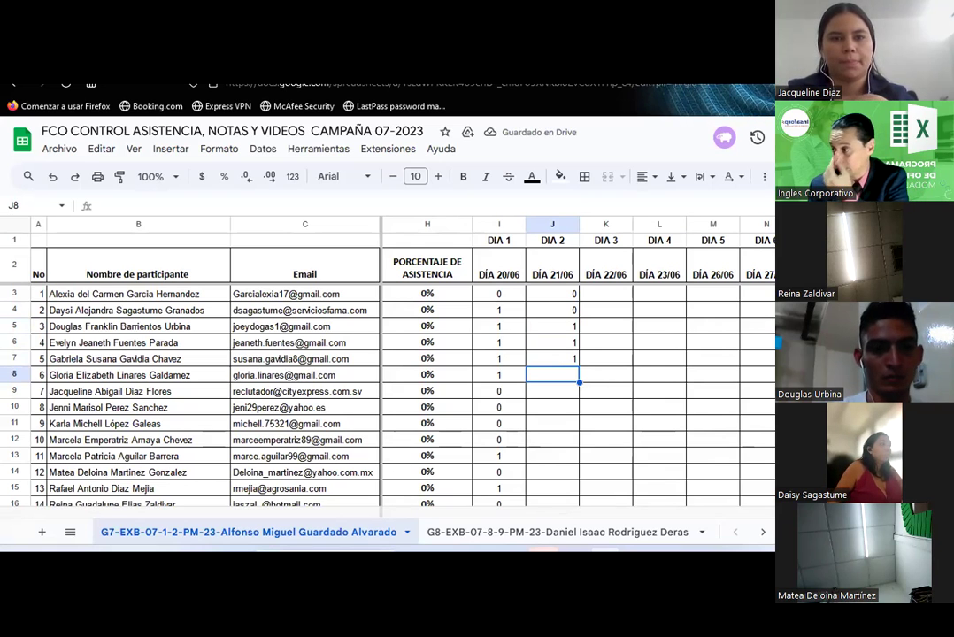
{"action": "type", "text": "1"}
{"action": "key", "text": "Return"}
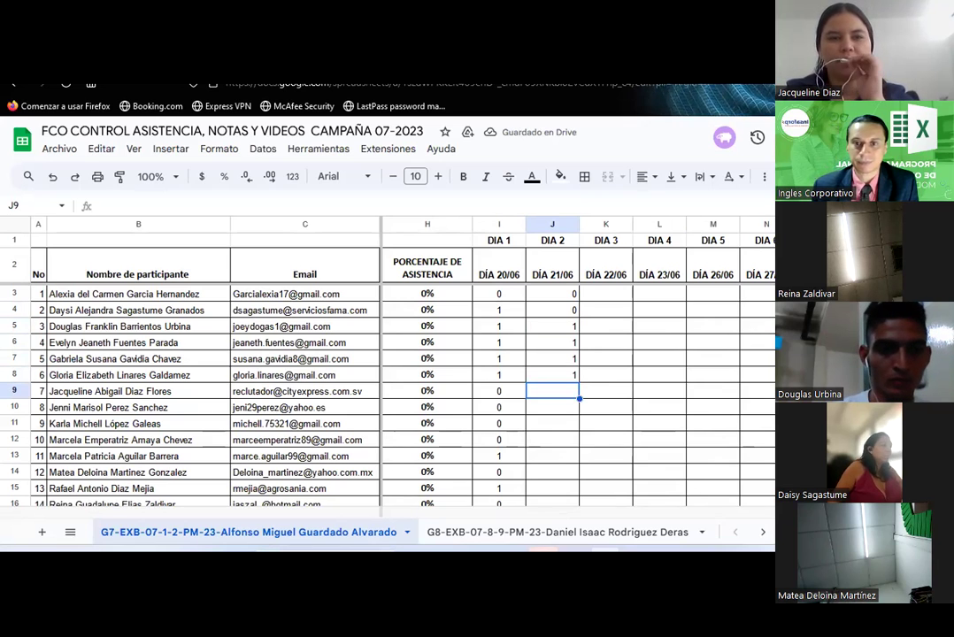
Enter Día 2 attendance 1, 1, 0, 0, 1, 1, 1, 1, 1, 1 in J9 through J18.
{"action": "type", "text": "1"}
{"action": "key", "text": "Return"}
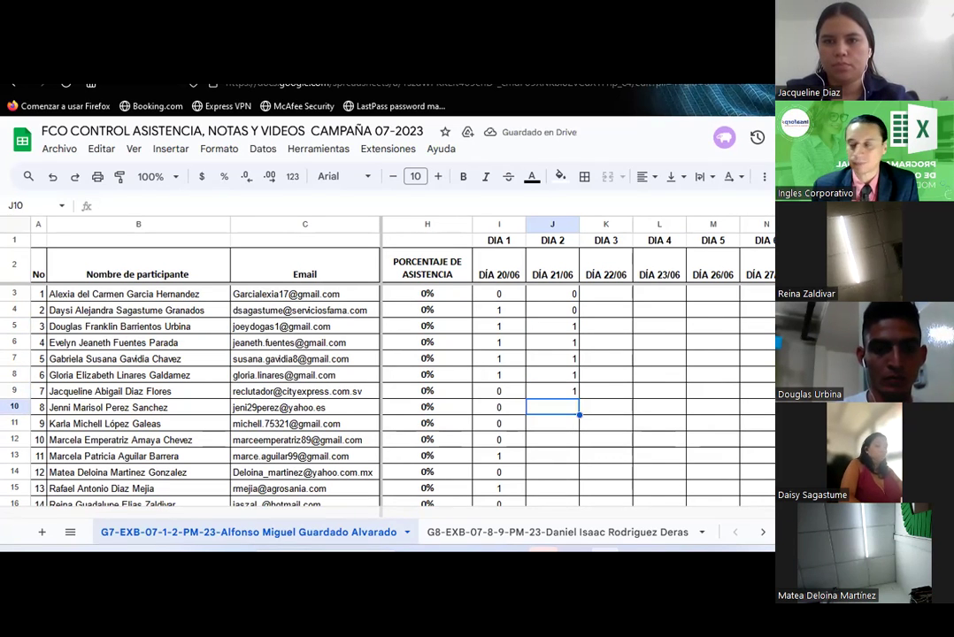
{"action": "type", "text": "1"}
{"action": "key", "text": "Return"}
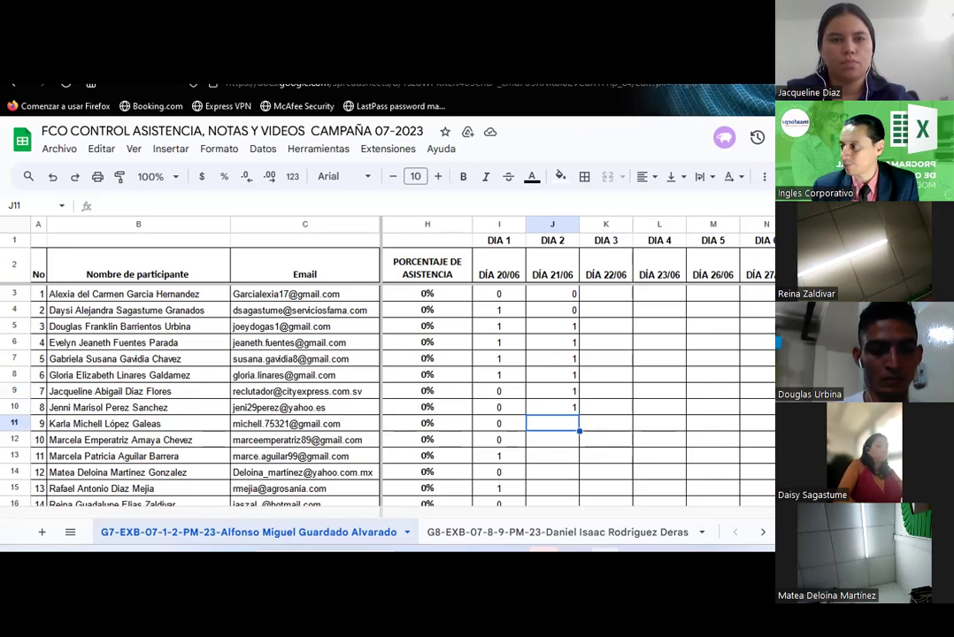
{"action": "type", "text": "0"}
{"action": "key", "text": "Return"}
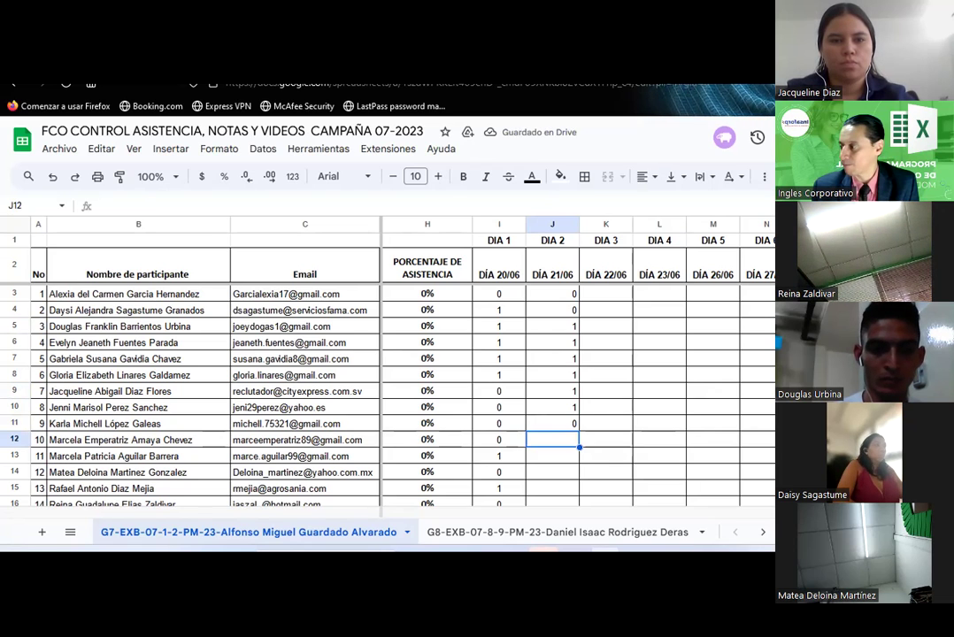
{"action": "type", "text": "0"}
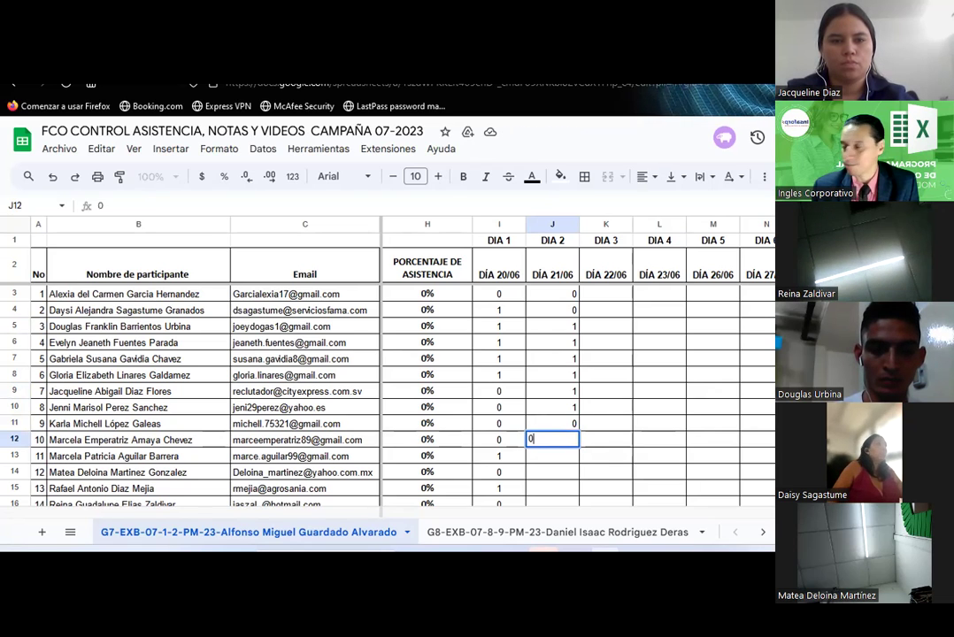
{"action": "key", "text": "Return"}
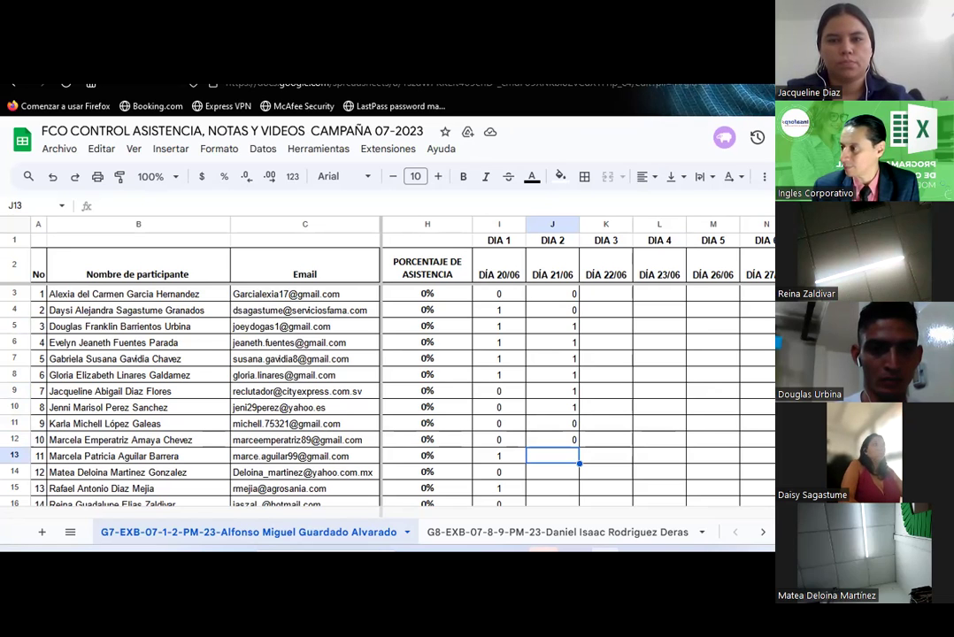
{"action": "type", "text": "1"}
{"action": "key", "text": "Return"}
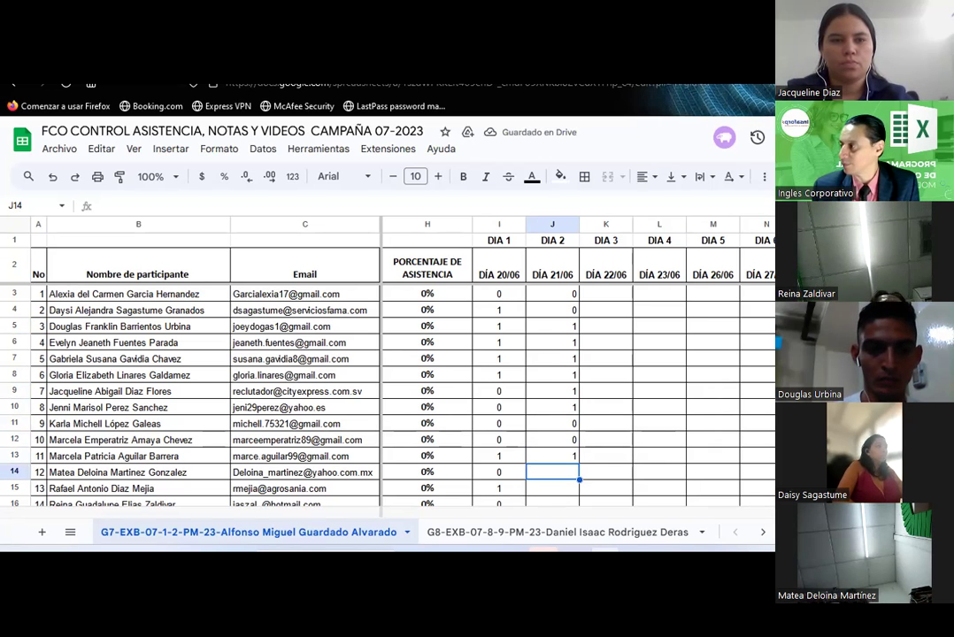
{"action": "type", "text": "1"}
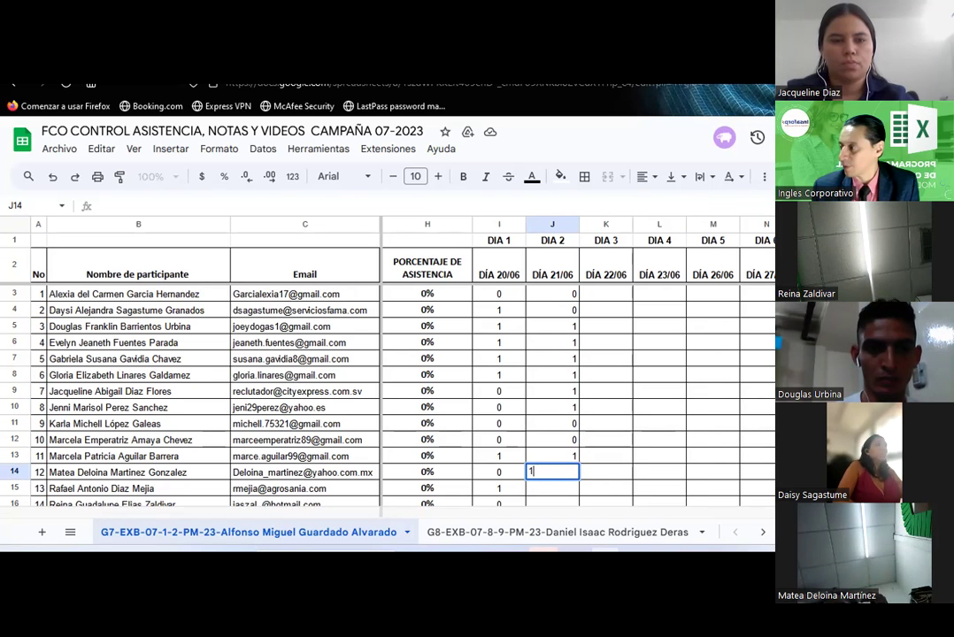
{"action": "key", "text": "Return"}
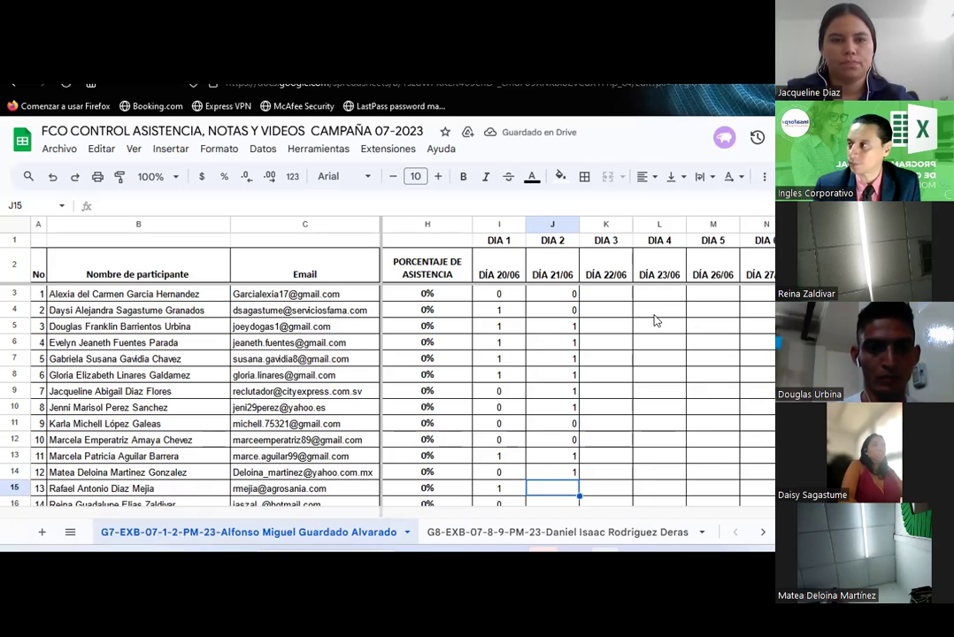
{"action": "scroll", "coordinate": [664, 308], "scroll_direction": "down", "scroll_amount": 2}
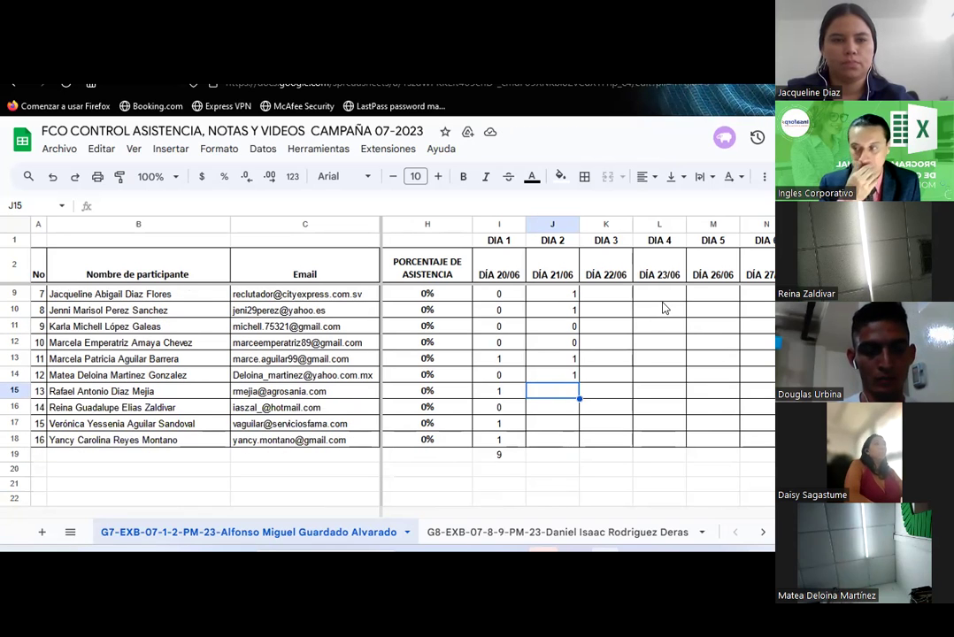
{"action": "type", "text": "1"}
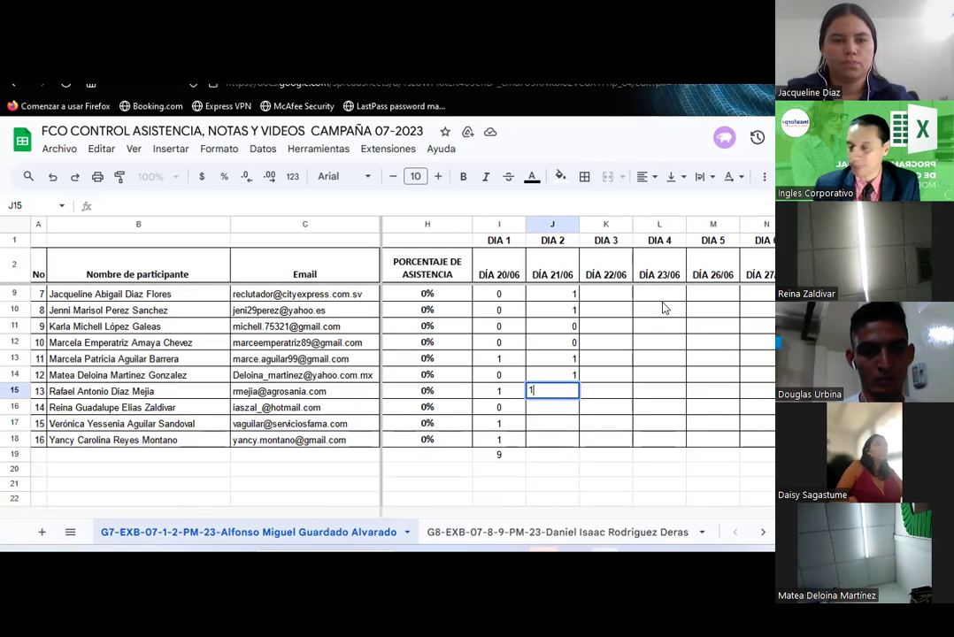
{"action": "key", "text": "Return"}
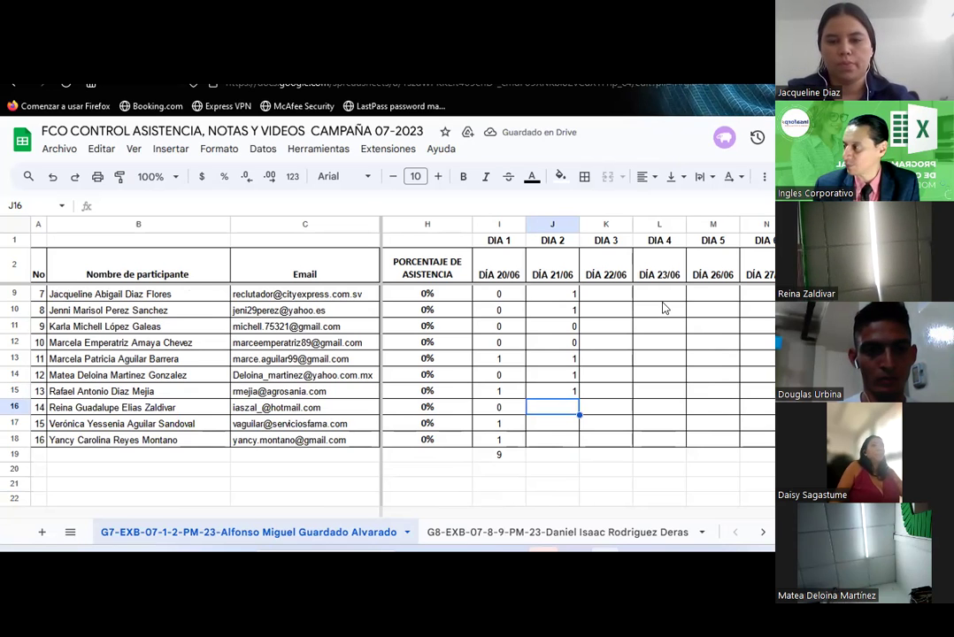
{"action": "type", "text": "1"}
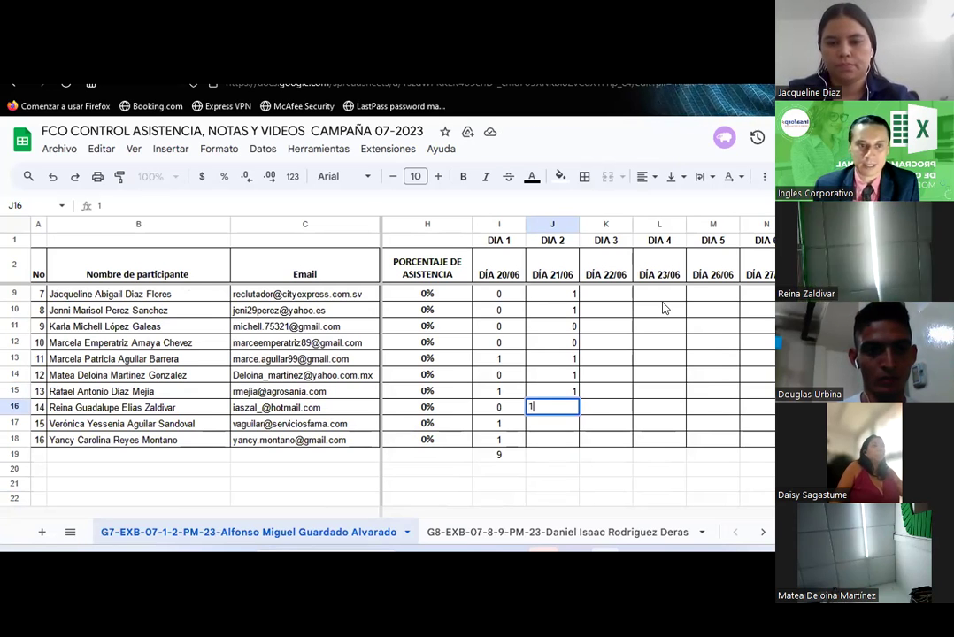
{"action": "key", "text": "Return"}
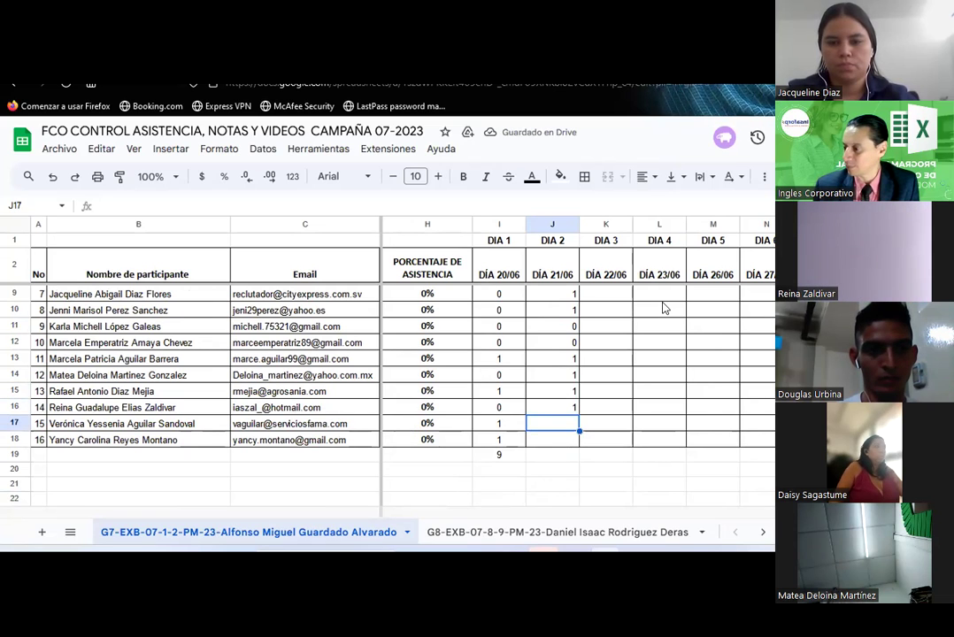
{"action": "type", "text": "1"}
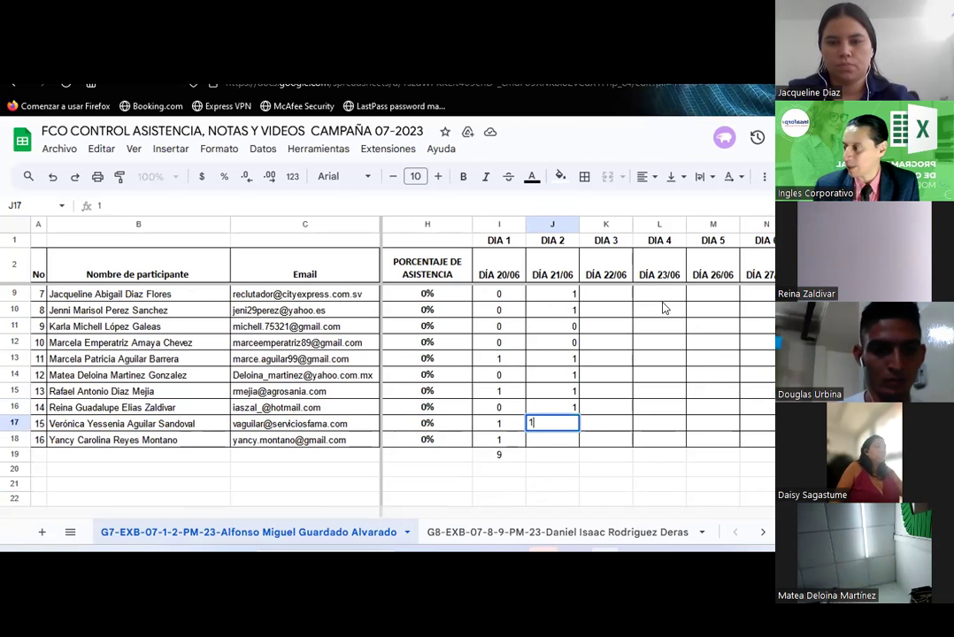
{"action": "key", "text": "Return"}
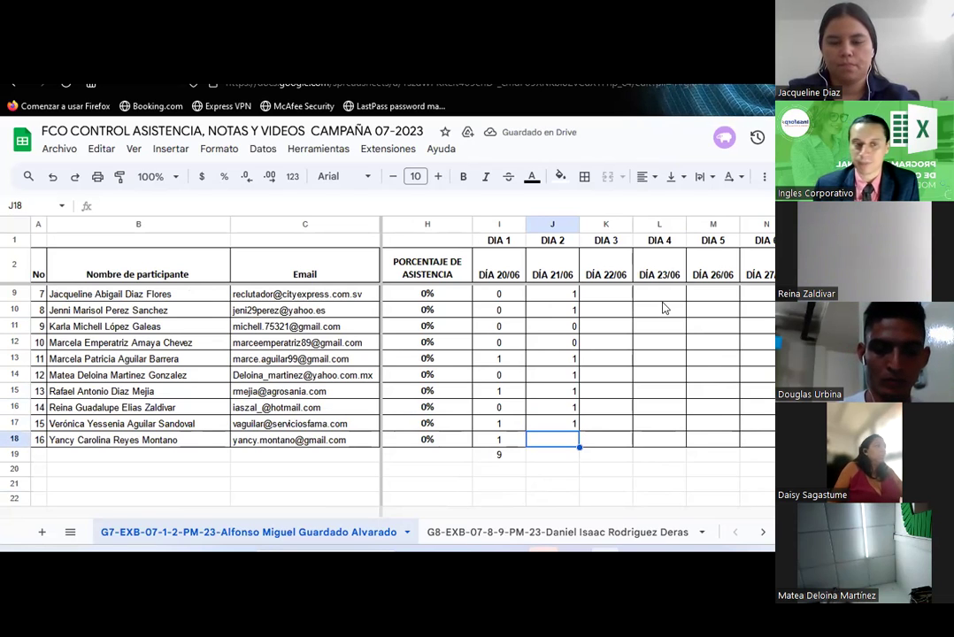
{"action": "type", "text": "1"}
{"action": "key", "text": "Return"}
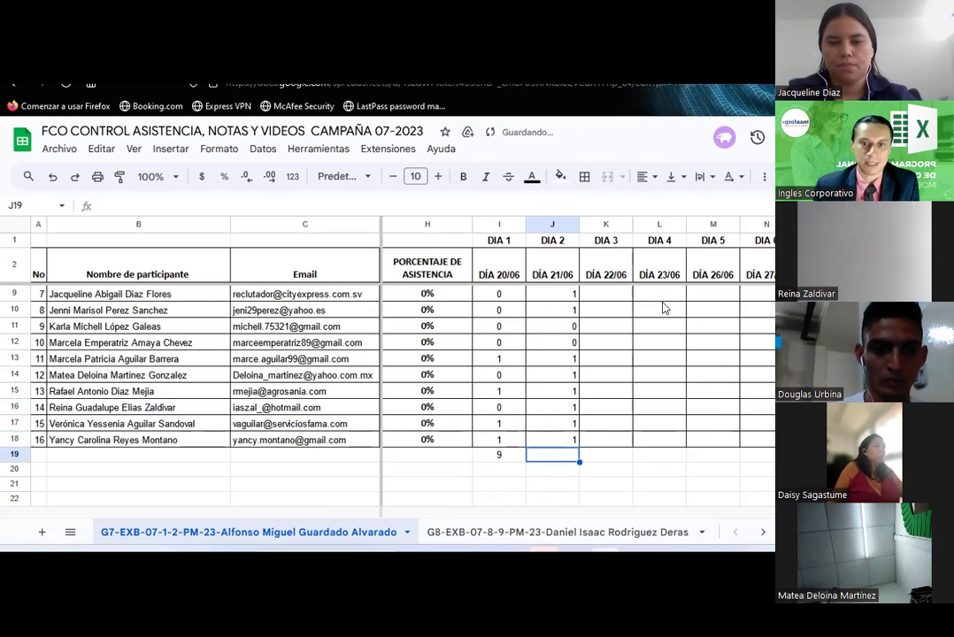
Copy the I19 SUMA total across J19:K19, giving 12 for Día 2 and 0 for Día 3.
{"action": "left_click", "coordinate": [517, 455]}
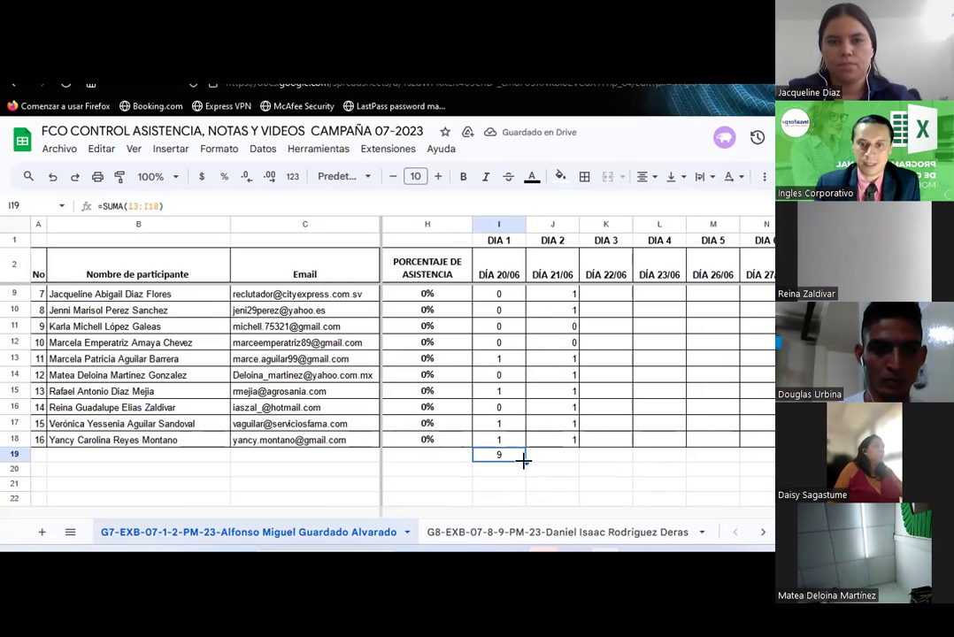
{"action": "key", "text": "ctrl+c"}
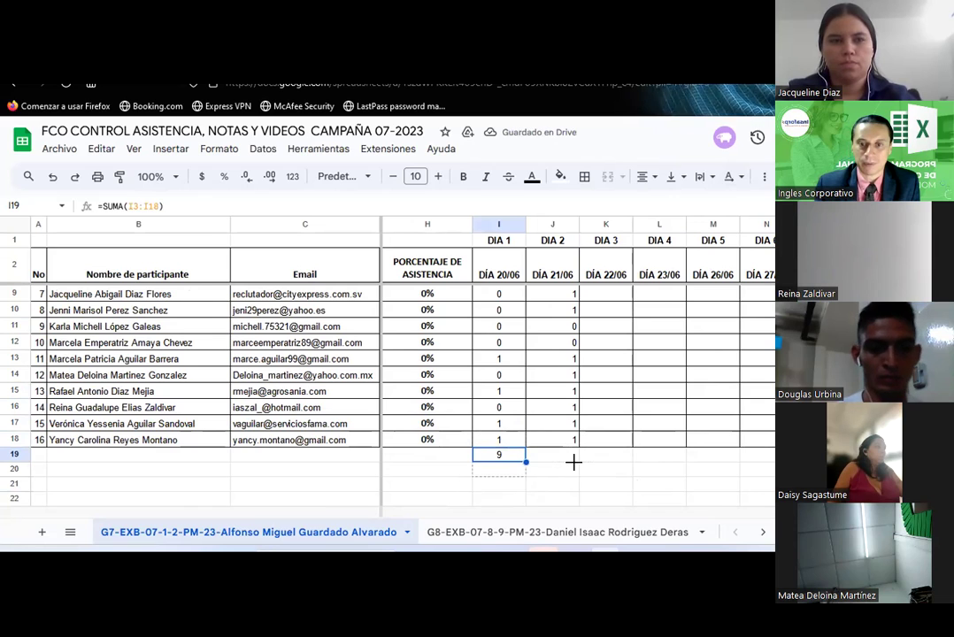
{"action": "left_click_drag", "start_coordinate": [579, 452], "coordinate": [605, 454]}
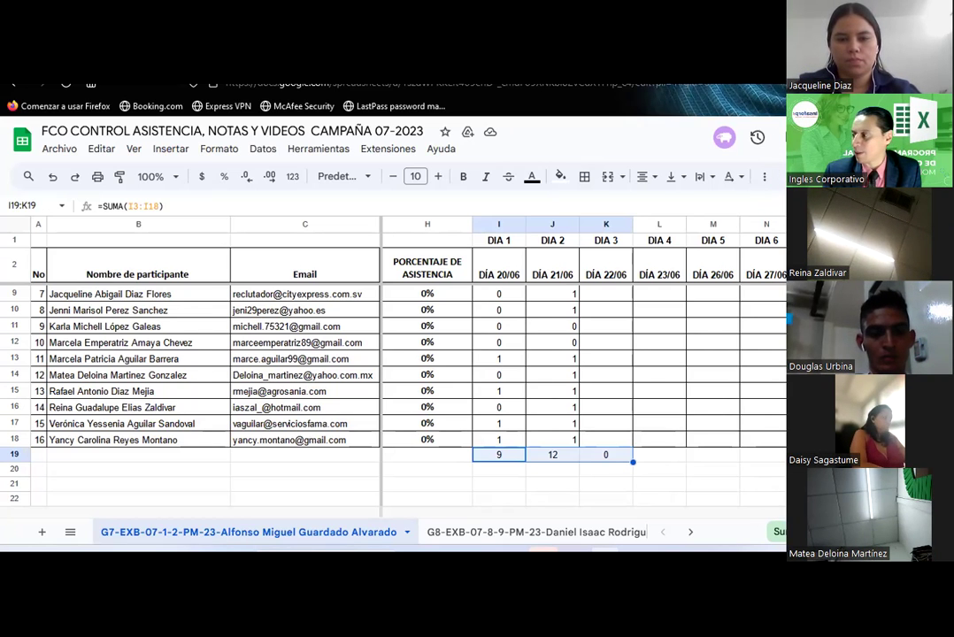
{"action": "left_click_drag", "start_coordinate": [605, 424], "coordinate": [605, 407]}
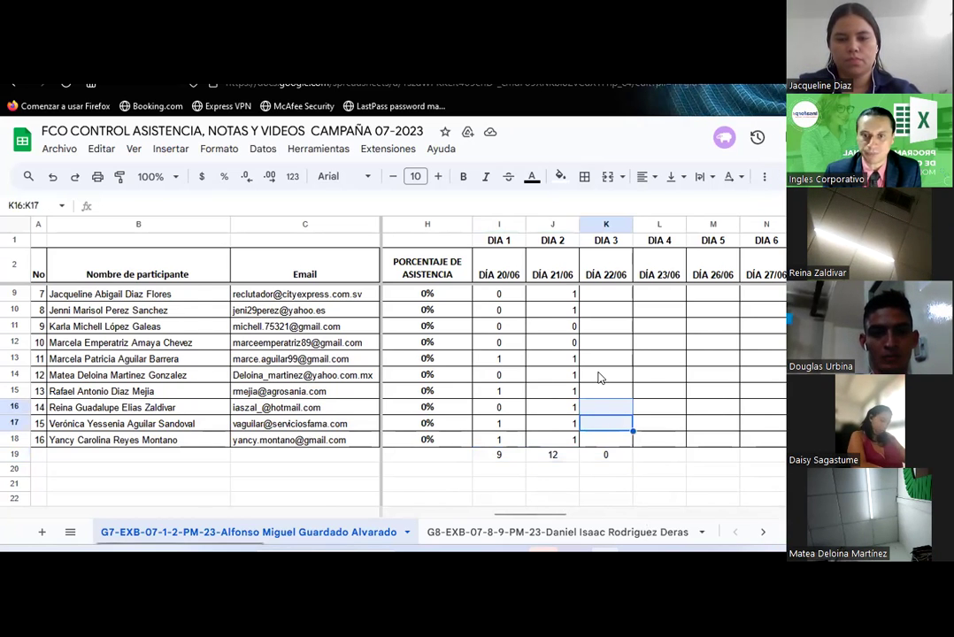
Change the second participant's Día 2 attendance in J4 from 0 to 1.
{"action": "scroll", "coordinate": [584, 398], "scroll_direction": "up", "scroll_amount": 2}
{"action": "left_click", "coordinate": [560, 440]}
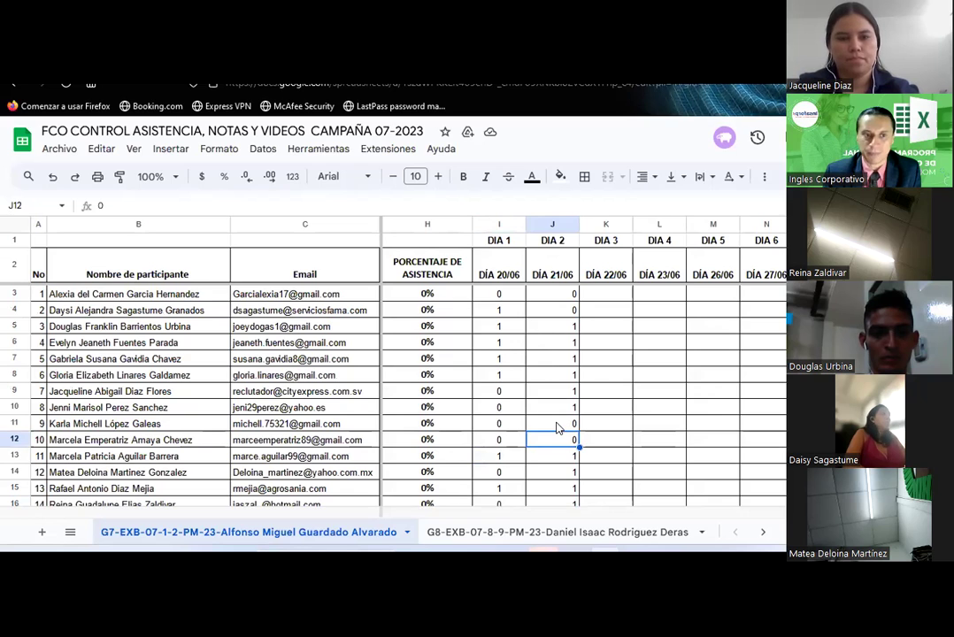
{"action": "left_click", "coordinate": [557, 427]}
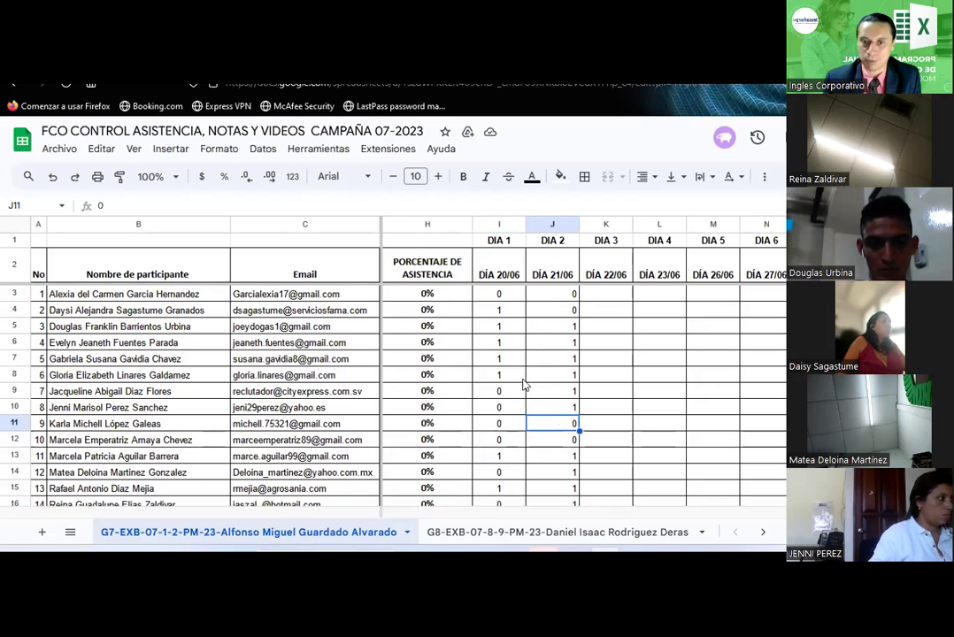
{"action": "left_click", "coordinate": [572, 315]}
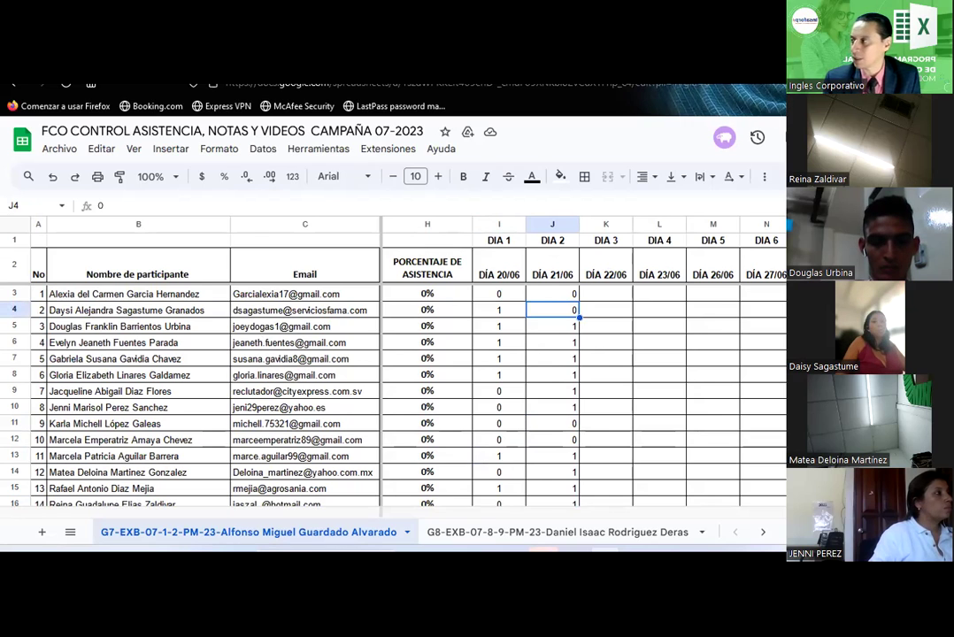
{"action": "type", "text": "1"}
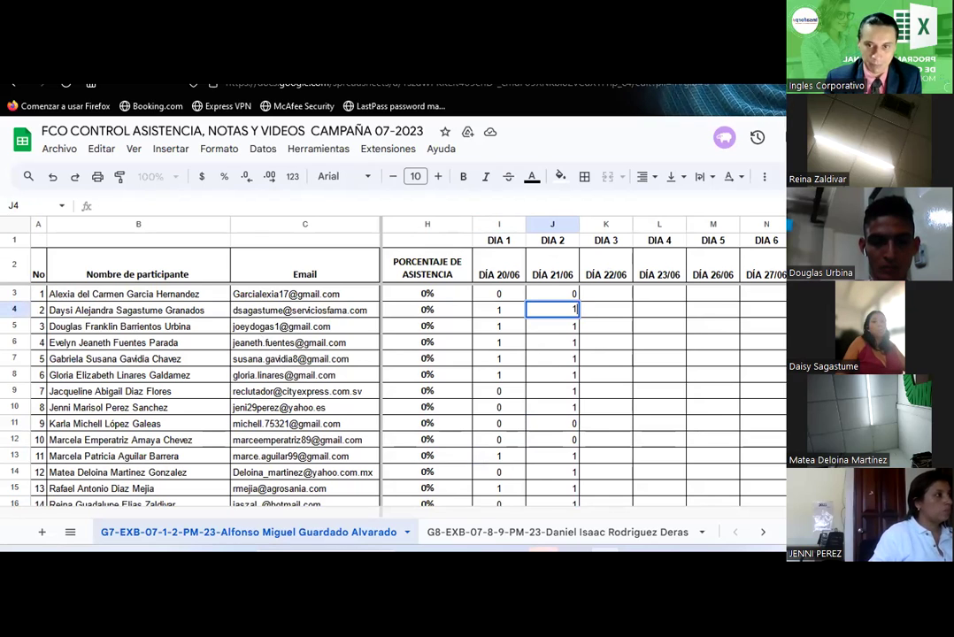
{"action": "left_click", "coordinate": [639, 359]}
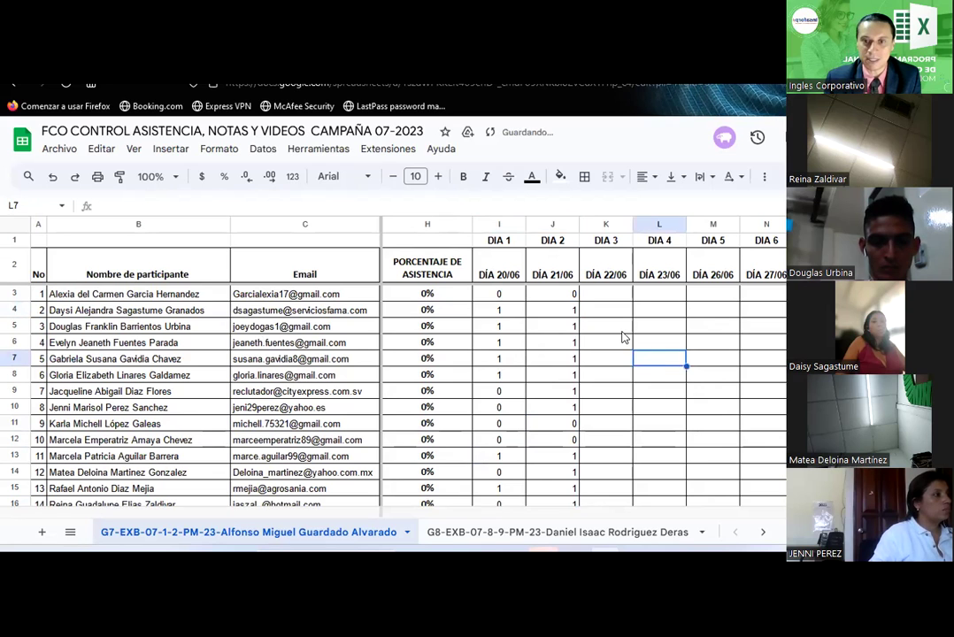
Check the remaining Día 2 values in J12, J11 and J9.
{"action": "scroll", "coordinate": [621, 337], "scroll_direction": "down", "scroll_amount": 2}
{"action": "left_click", "coordinate": [556, 340]}
{"action": "scroll", "coordinate": [556, 334], "scroll_direction": "up", "scroll_amount": 2}
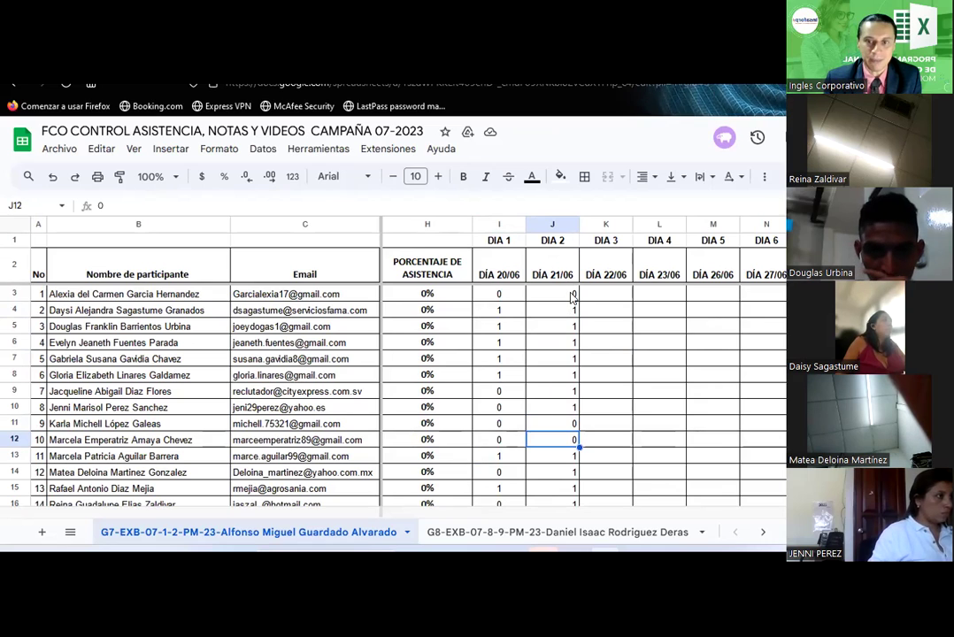
{"action": "left_click", "coordinate": [544, 425]}
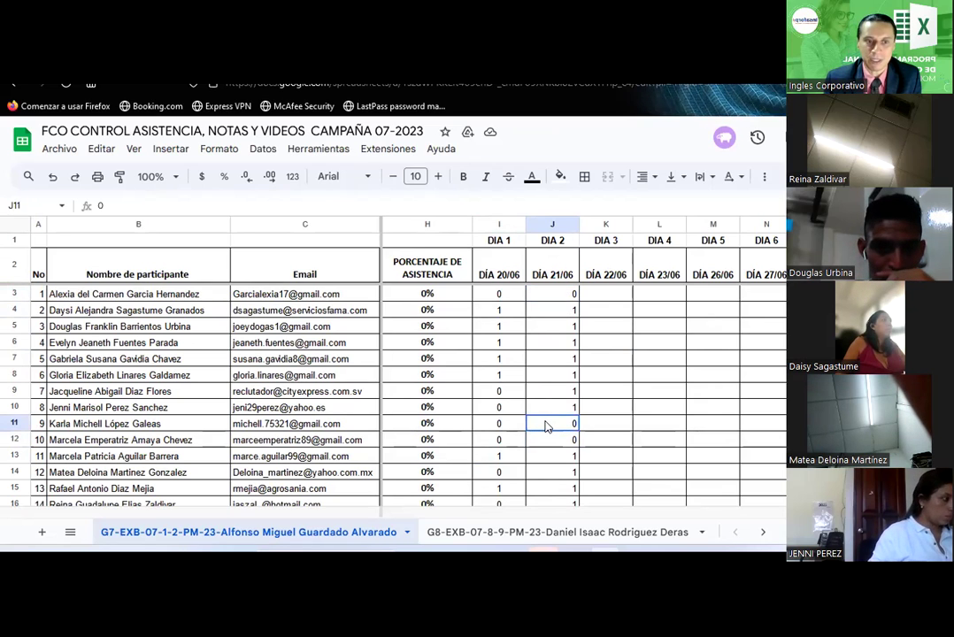
{"action": "left_click", "coordinate": [560, 443]}
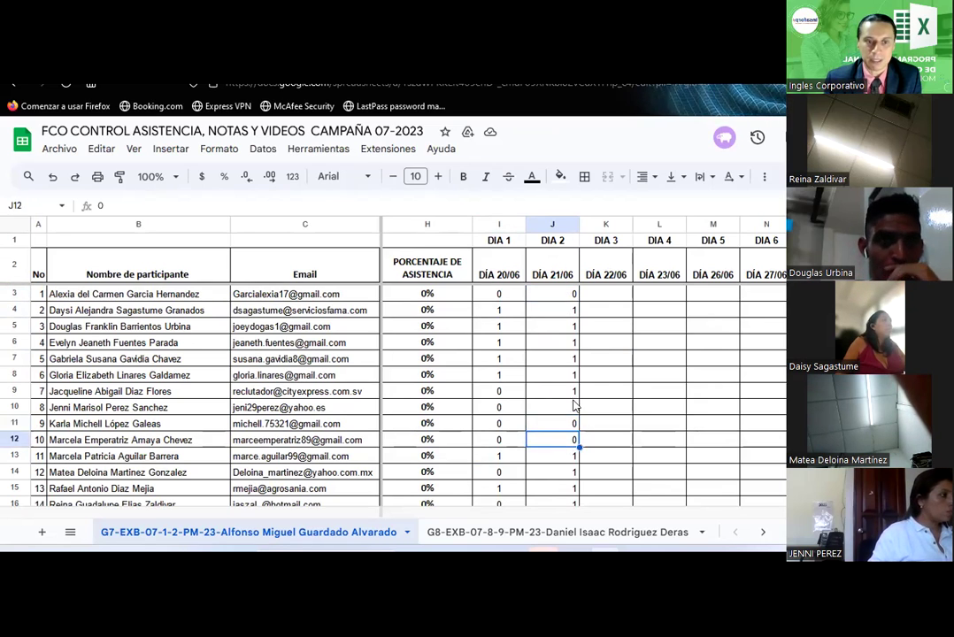
{"action": "scroll", "coordinate": [570, 415], "scroll_direction": "down", "scroll_amount": 4}
{"action": "scroll", "coordinate": [583, 385], "scroll_direction": "up", "scroll_amount": 4}
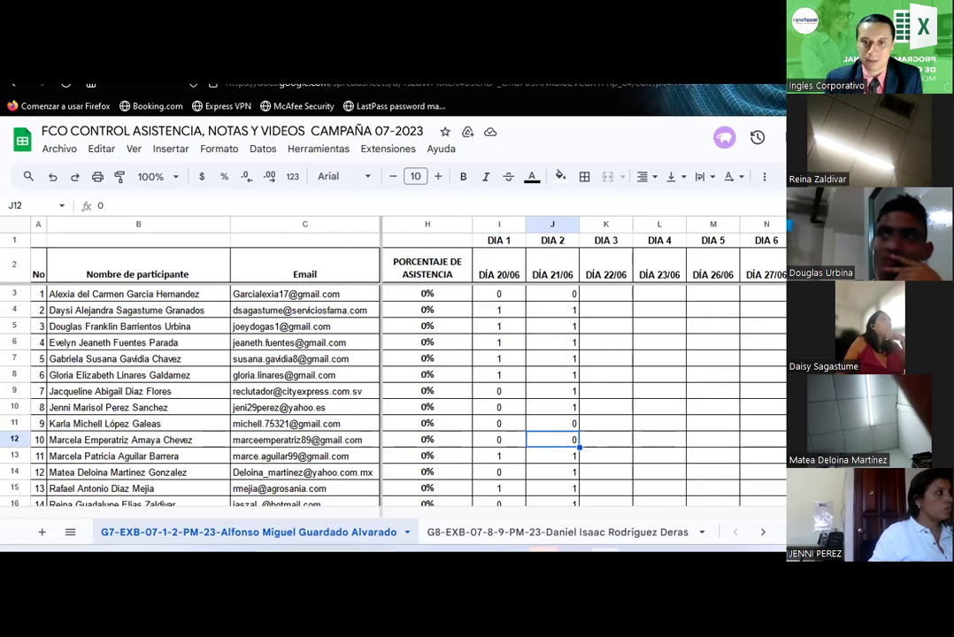
{"action": "left_click", "coordinate": [558, 392]}
{"action": "scroll", "coordinate": [563, 387], "scroll_direction": "down", "scroll_amount": 4}
{"action": "scroll", "coordinate": [566, 381], "scroll_direction": "up", "scroll_amount": 4}
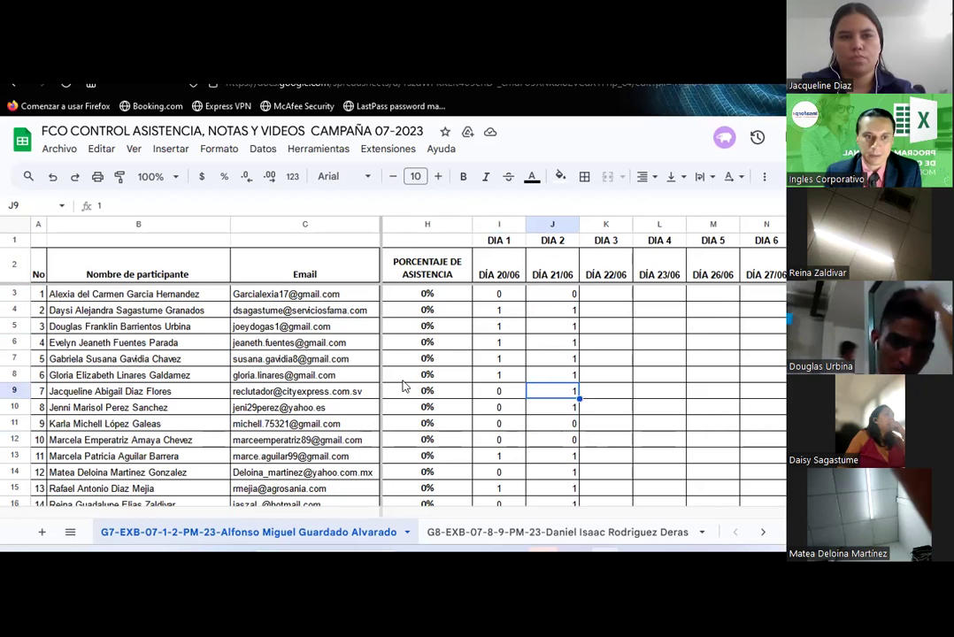
{"action": "left_click", "coordinate": [664, 406]}
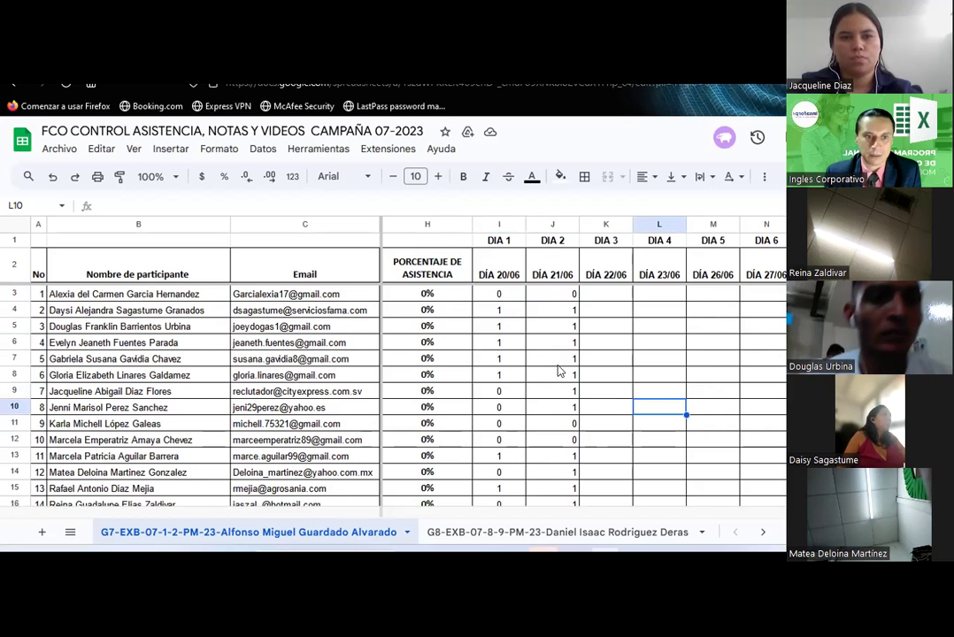
{"action": "scroll", "coordinate": [559, 371], "scroll_direction": "down", "scroll_amount": 2}
{"action": "scroll", "coordinate": [559, 371], "scroll_direction": "up", "scroll_amount": 2}
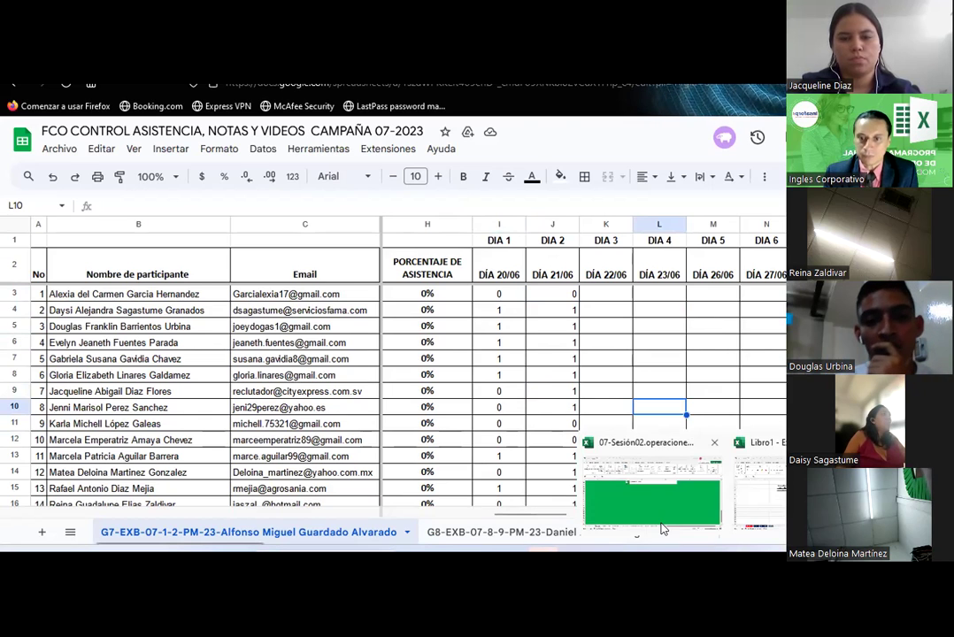
Switch to the 07-Sesión02 operaciones básicas workbook's Portada sheet with the Inicio tab showing.
{"action": "left_click", "coordinate": [641, 477]}
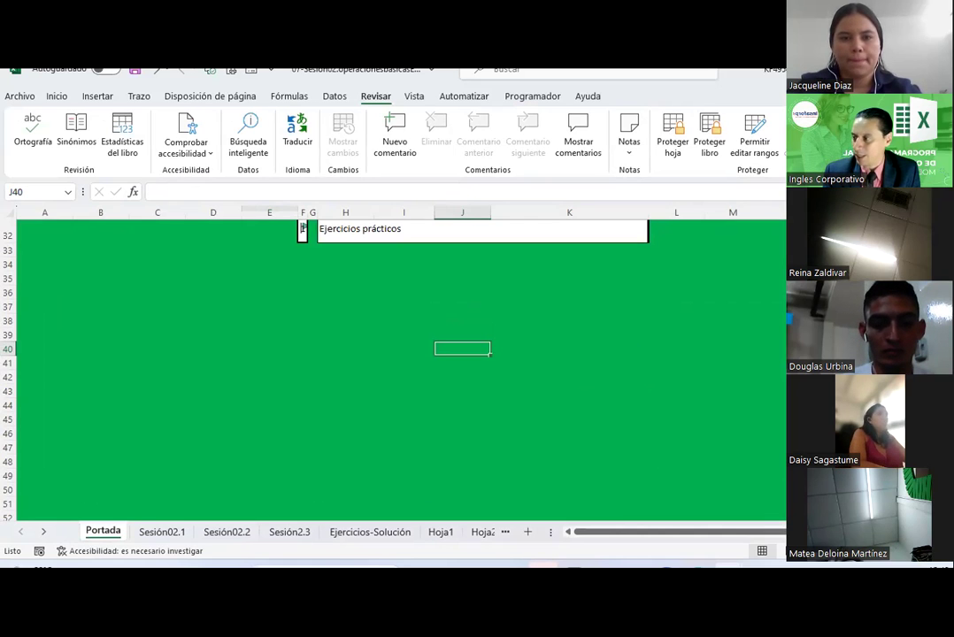
{"action": "left_click", "coordinate": [213, 320]}
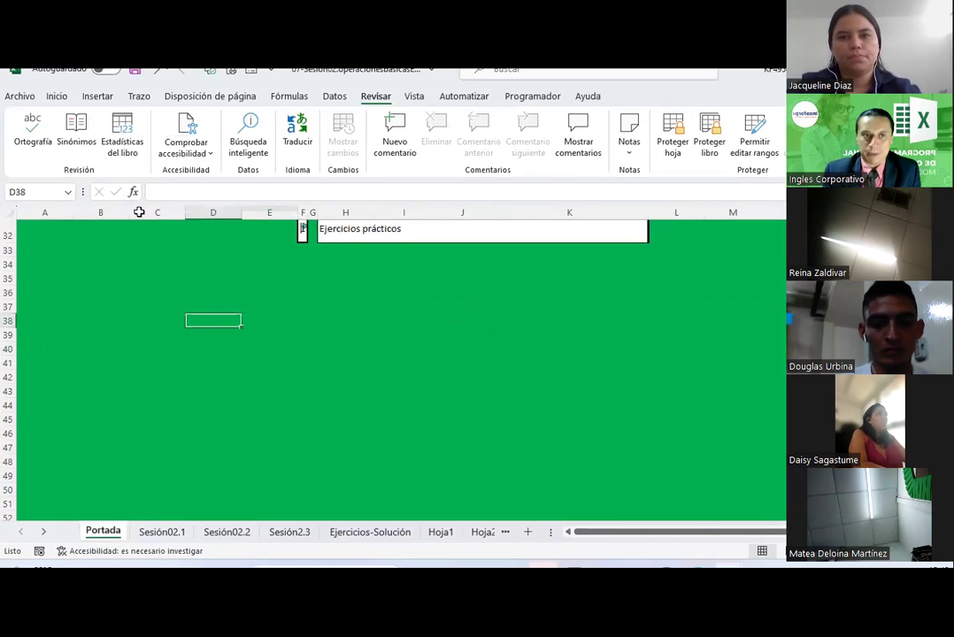
{"action": "left_click", "coordinate": [57, 98]}
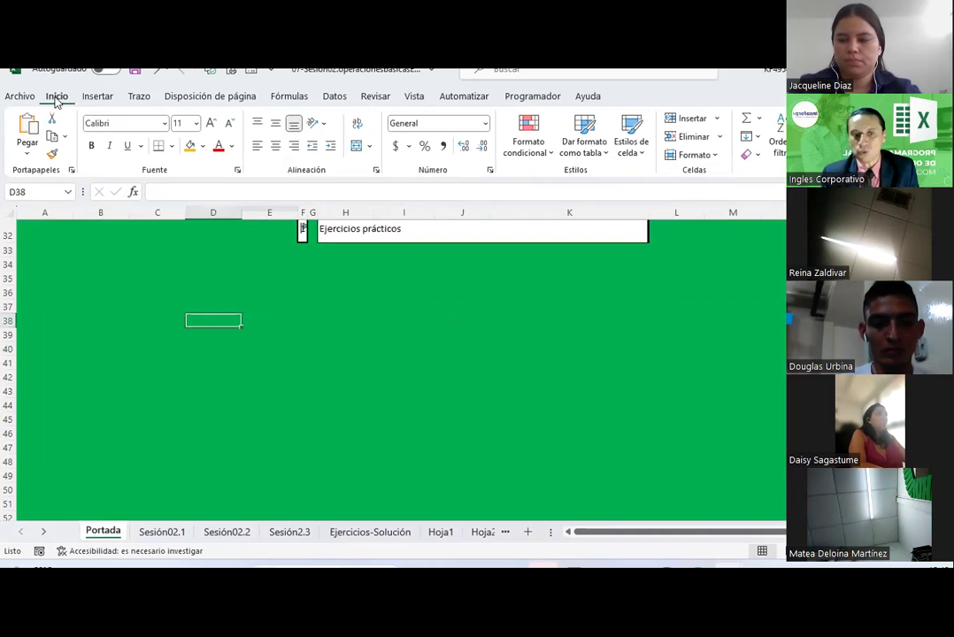
{"action": "mouse_move", "coordinate": [744, 565]}
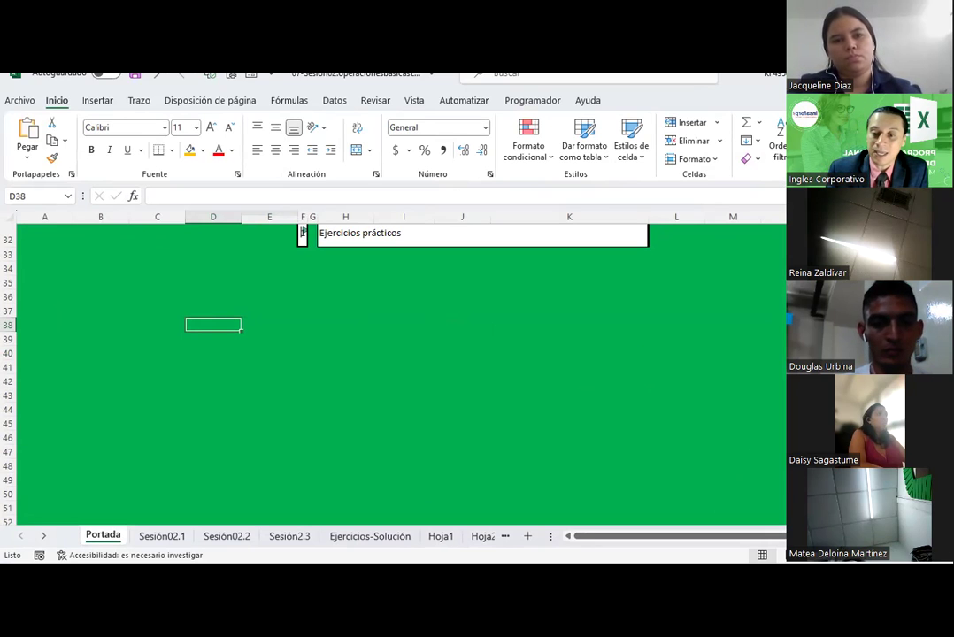
Switch to Libro1's Hoja4, browsing the Insertar, Disposición de página and Inicio tabs and sort options.
{"action": "left_click", "coordinate": [747, 529]}
{"action": "left_click", "coordinate": [355, 347]}
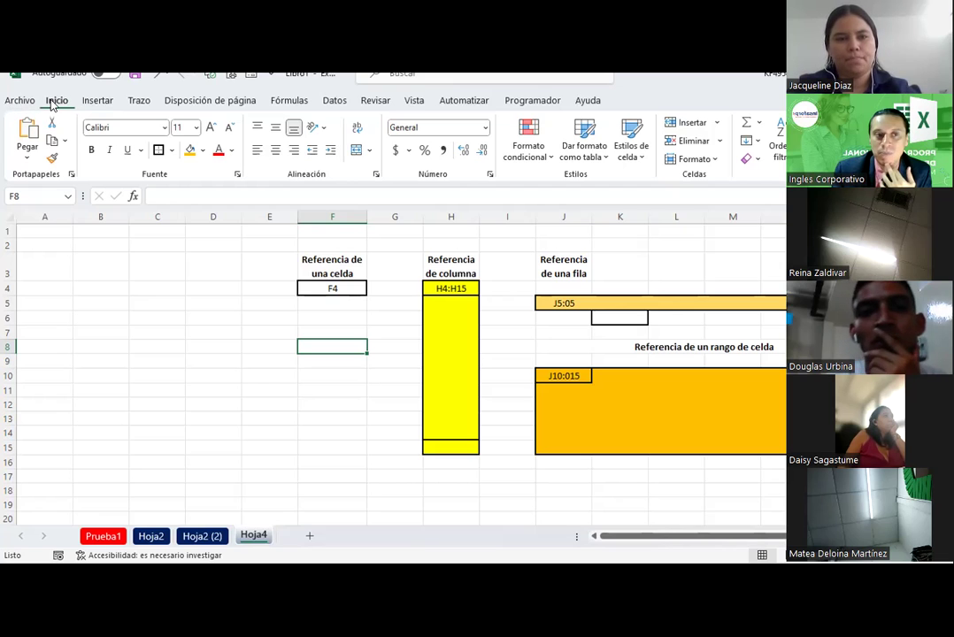
{"action": "left_click", "coordinate": [95, 101]}
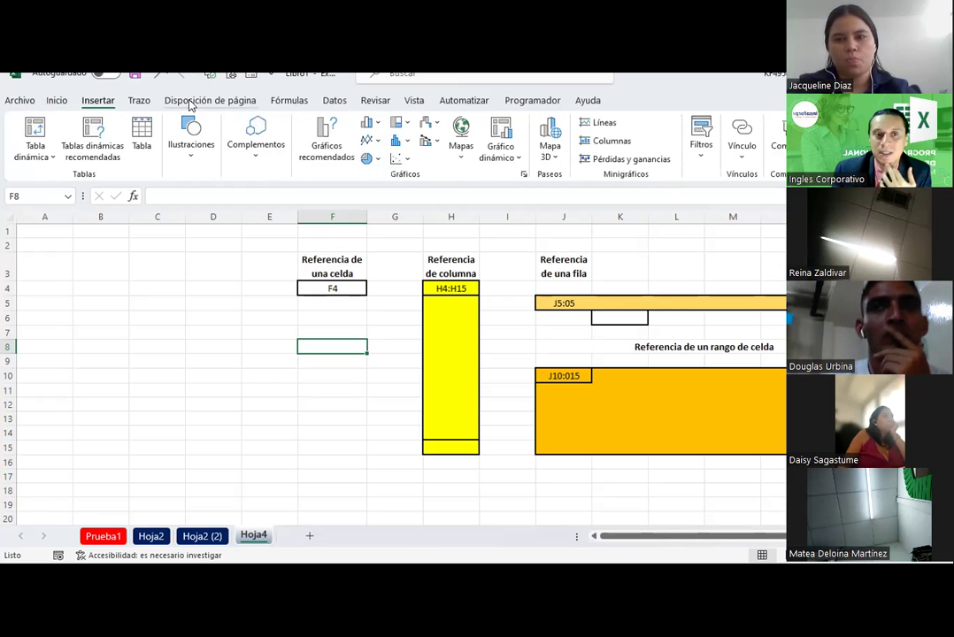
{"action": "left_click", "coordinate": [190, 102]}
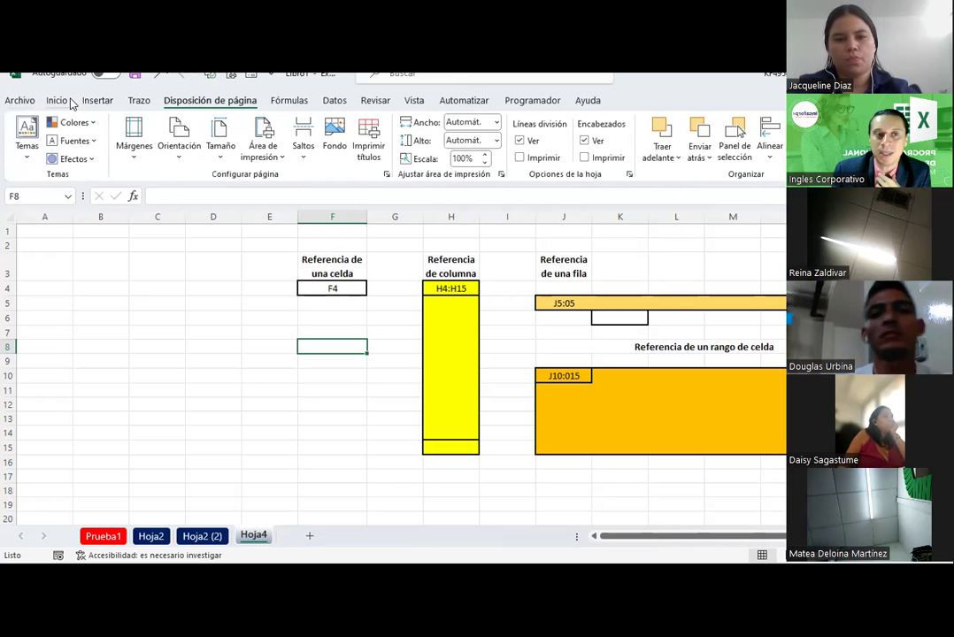
{"action": "left_click", "coordinate": [59, 101]}
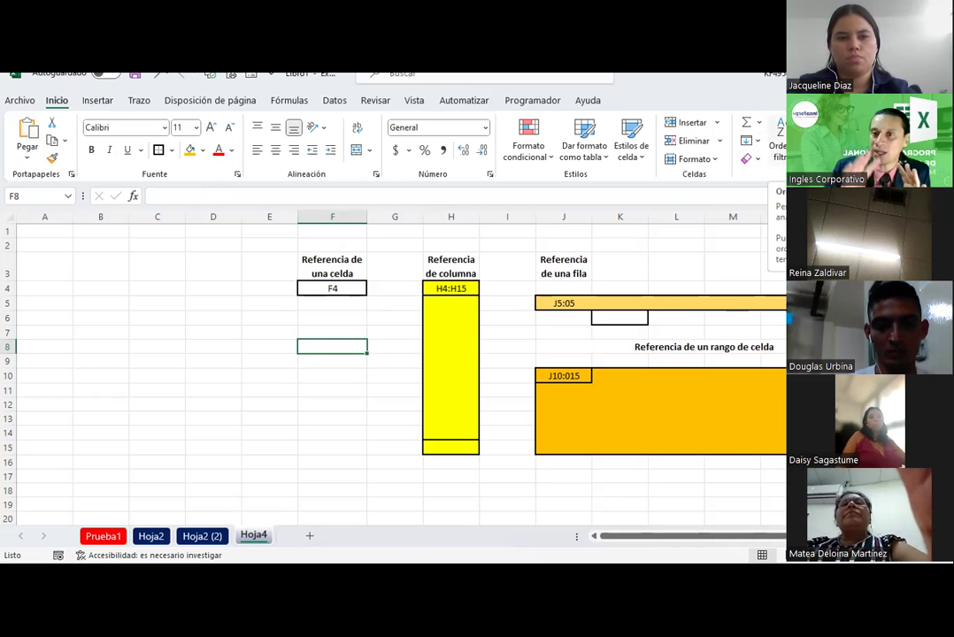
{"action": "left_click", "coordinate": [777, 146]}
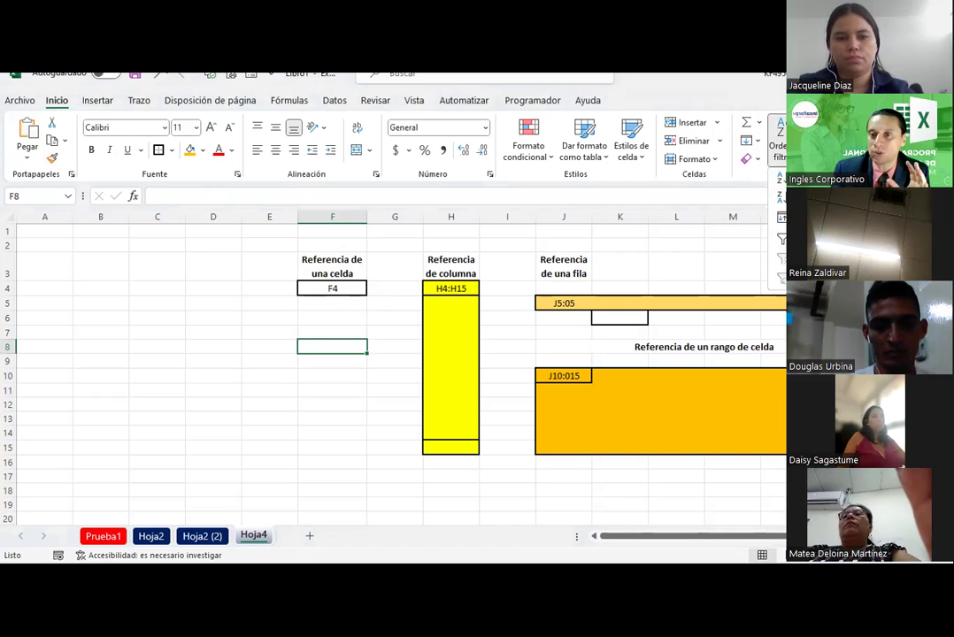
{"action": "left_click", "coordinate": [731, 260]}
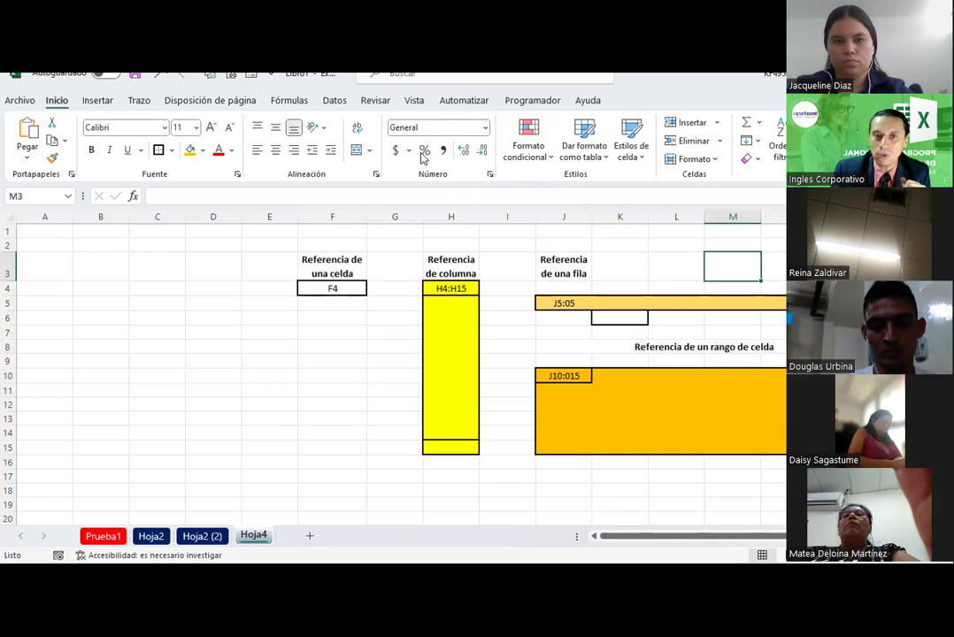
{"action": "left_click", "coordinate": [485, 128]}
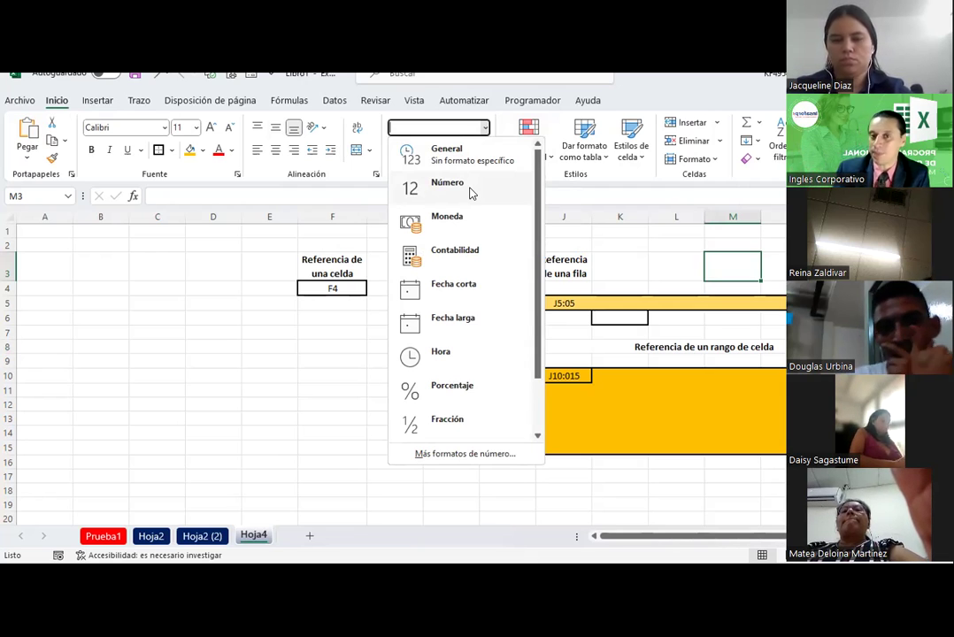
{"action": "left_click", "coordinate": [657, 289]}
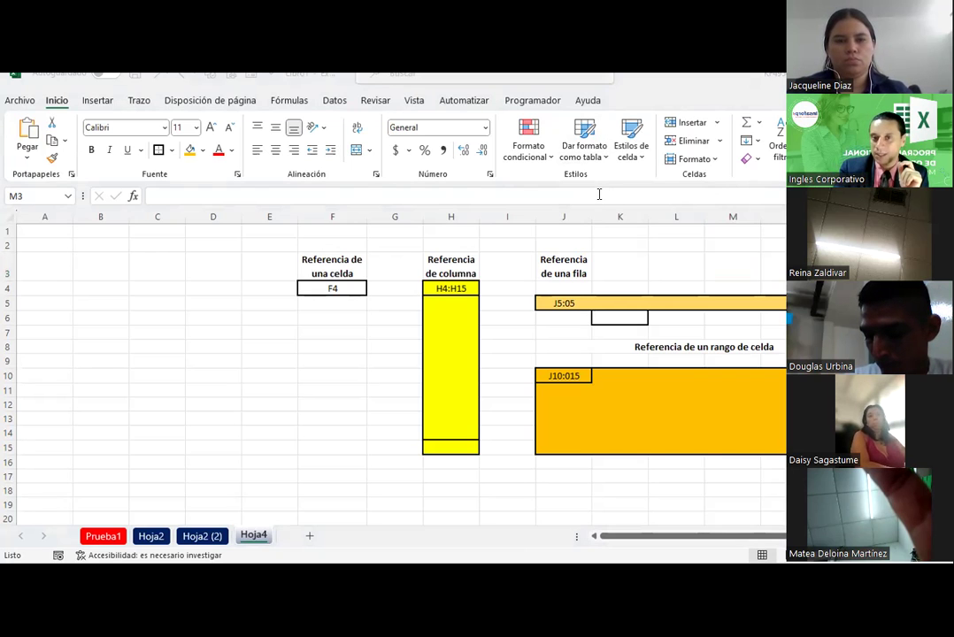
{"action": "left_click", "coordinate": [558, 267]}
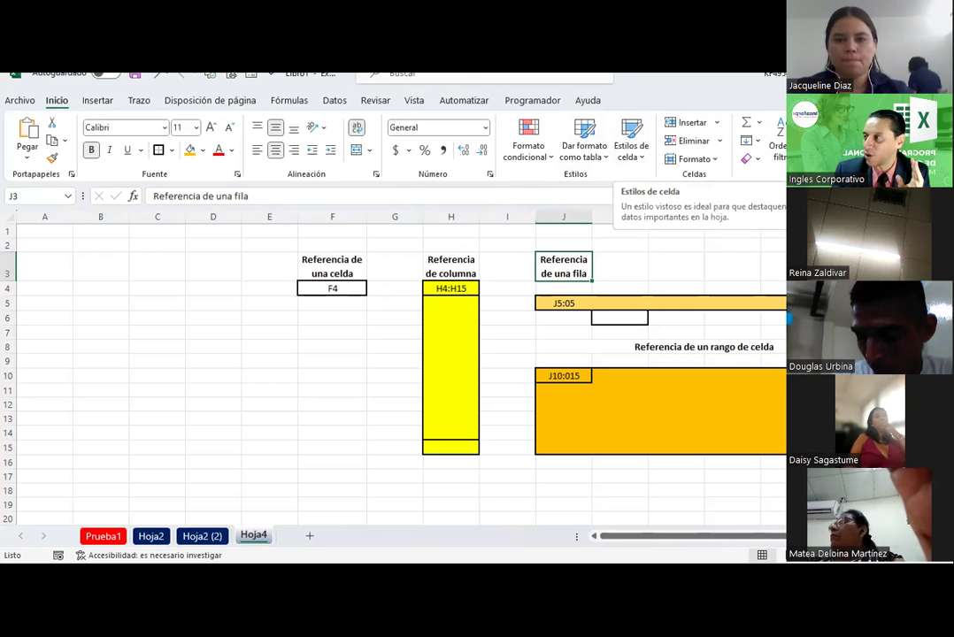
Return to Excel and show the Trazo drawing and ink tools above Hoja4.
{"action": "key", "text": "alt+Tab"}
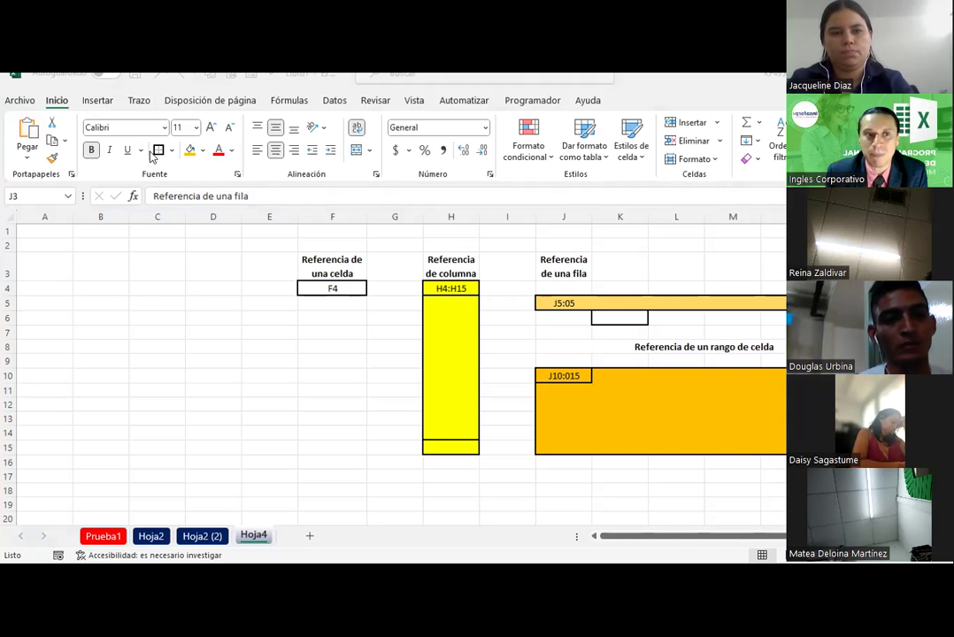
{"action": "left_click", "coordinate": [139, 101]}
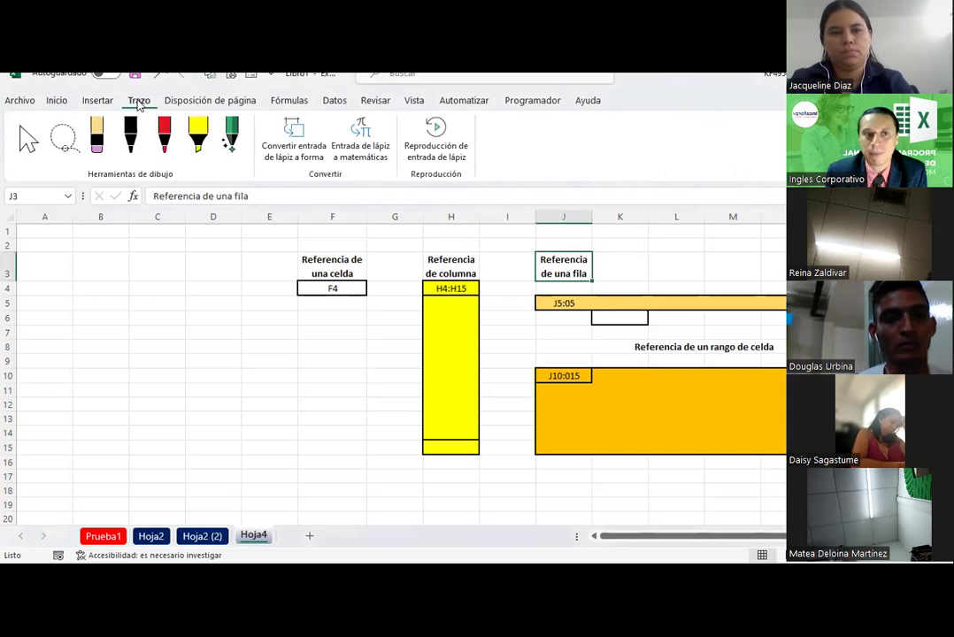
Show the Disposición de página options and select cells D12 and H1 on Hoja4.
{"action": "left_click", "coordinate": [189, 104]}
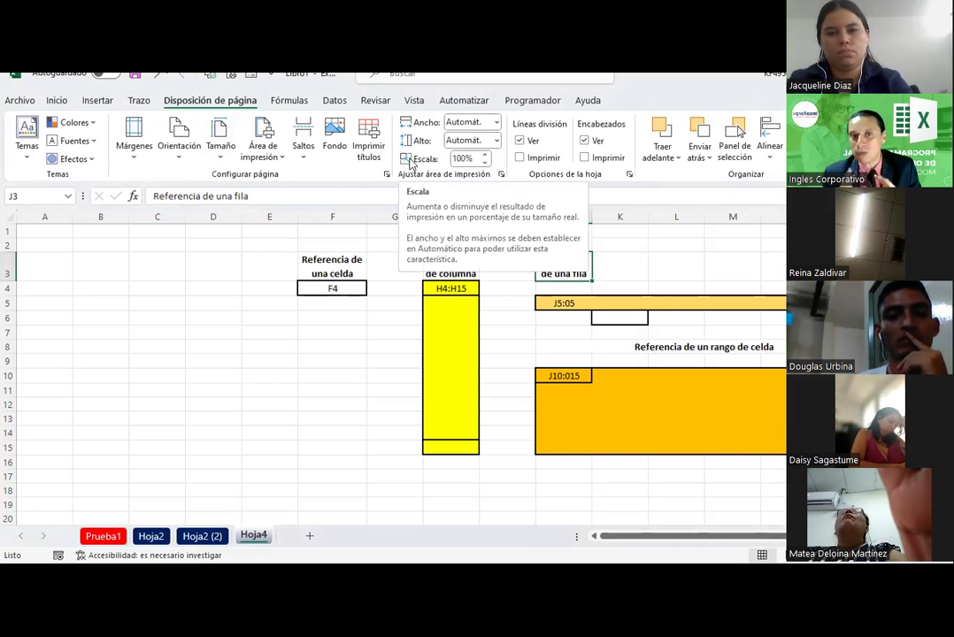
{"action": "left_click", "coordinate": [223, 400]}
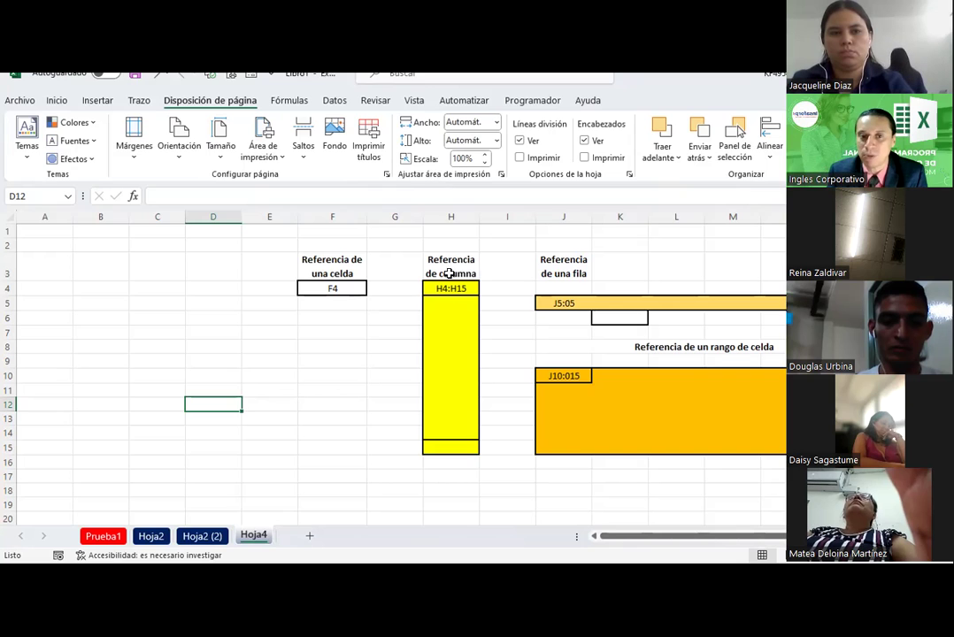
{"action": "left_click", "coordinate": [443, 234]}
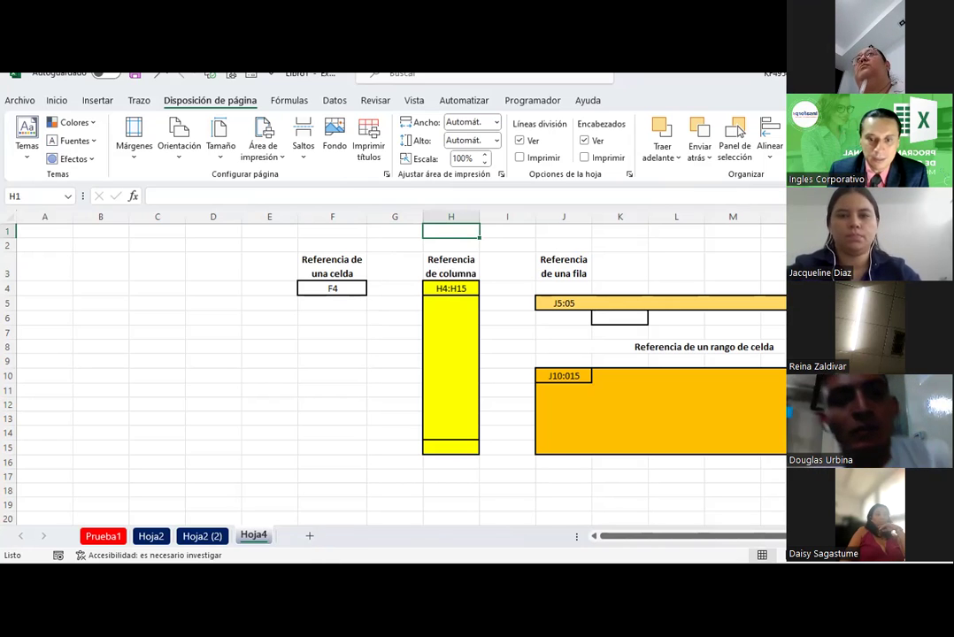
Switch to the Session 2 course workbook from the taskbar previews.
{"action": "mouse_move", "coordinate": [477, 559]}
{"action": "mouse_move", "coordinate": [654, 559]}
{"action": "left_click", "coordinate": [590, 442]}
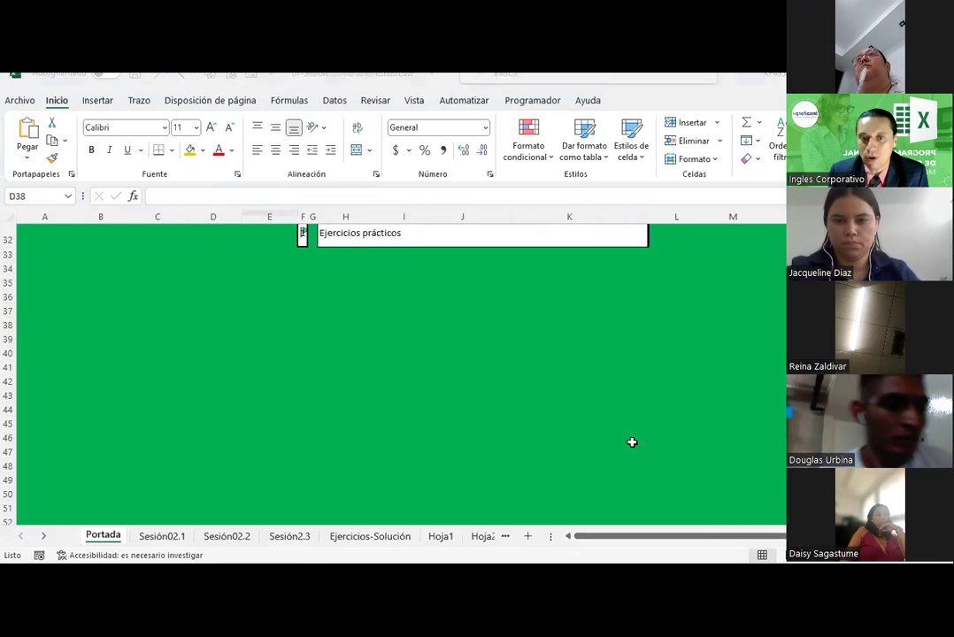
{"action": "scroll", "coordinate": [574, 342], "scroll_direction": "up", "scroll_amount": 1}
{"action": "scroll", "coordinate": [574, 342], "scroll_direction": "up", "scroll_amount": 5}
{"action": "scroll", "coordinate": [563, 355], "scroll_direction": "up", "scroll_amount": 2}
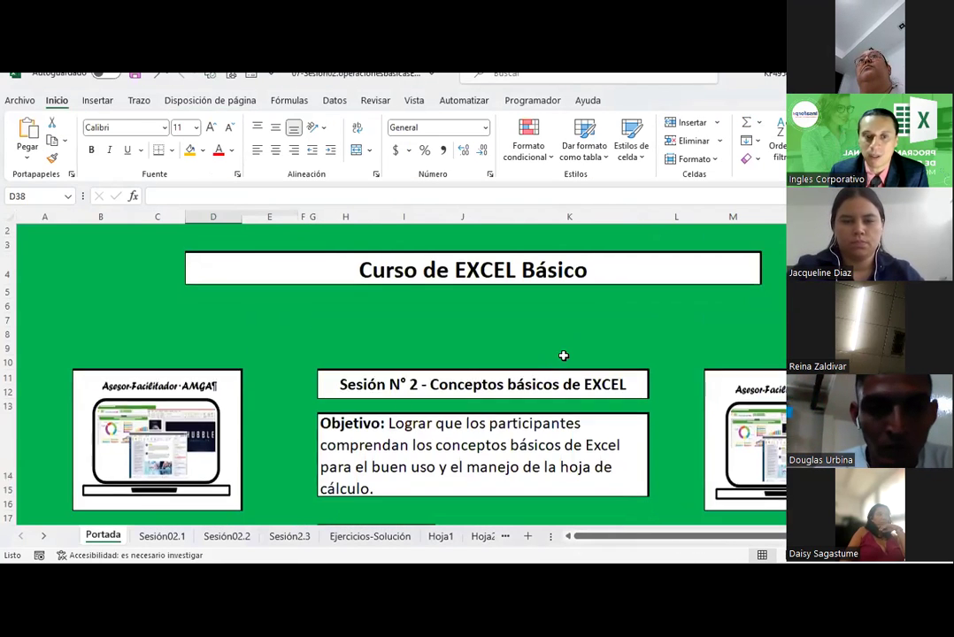
{"action": "scroll", "coordinate": [563, 355], "scroll_direction": "down", "scroll_amount": 3}
Scroll down the Sesión02.1 sheet's Excel window diagram, then return to Libro1's Hoja4.
{"action": "left_click", "coordinate": [155, 538]}
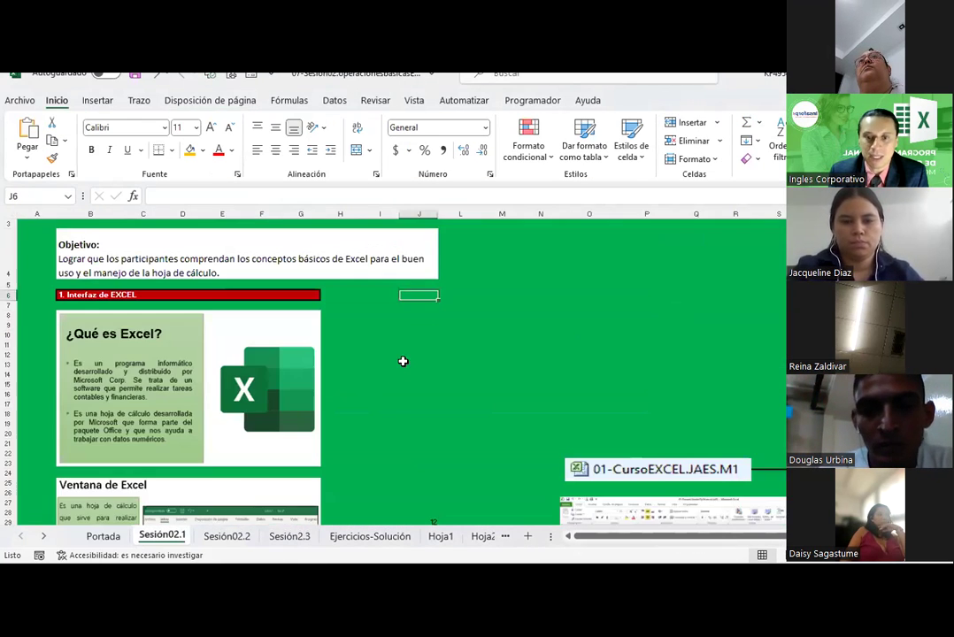
{"action": "scroll", "coordinate": [404, 362], "scroll_direction": "down", "scroll_amount": 8}
{"action": "scroll", "coordinate": [404, 361], "scroll_direction": "down", "scroll_amount": 7}
{"action": "scroll", "coordinate": [404, 364], "scroll_direction": "down", "scroll_amount": 3}
{"action": "scroll", "coordinate": [405, 364], "scroll_direction": "down", "scroll_amount": 6}
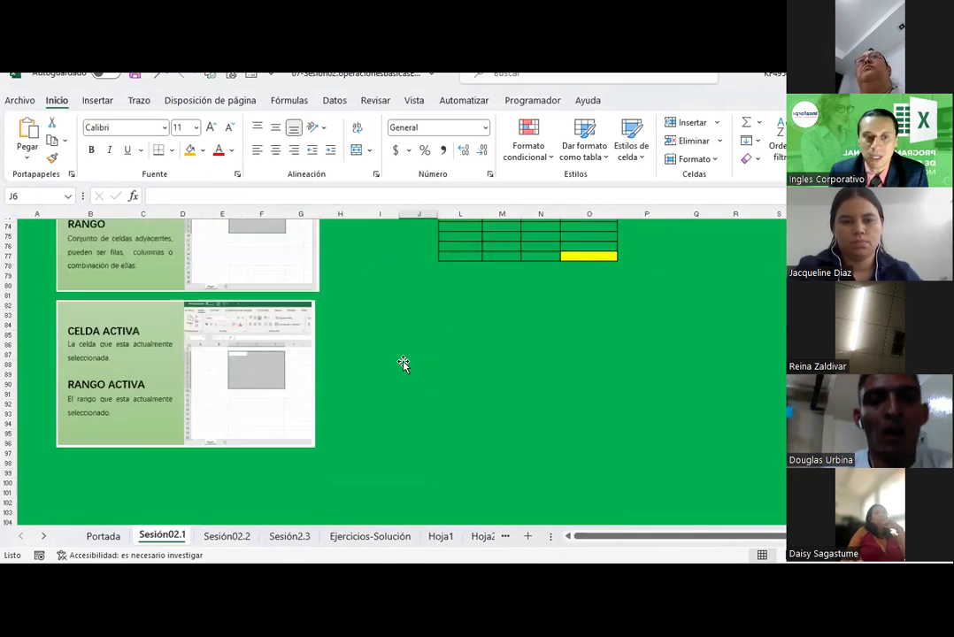
{"action": "scroll", "coordinate": [404, 365], "scroll_direction": "down", "scroll_amount": 4}
{"action": "scroll", "coordinate": [404, 365], "scroll_direction": "down", "scroll_amount": 3}
{"action": "scroll", "coordinate": [404, 365], "scroll_direction": "down", "scroll_amount": 2}
{"action": "scroll", "coordinate": [404, 365], "scroll_direction": "down", "scroll_amount": 1}
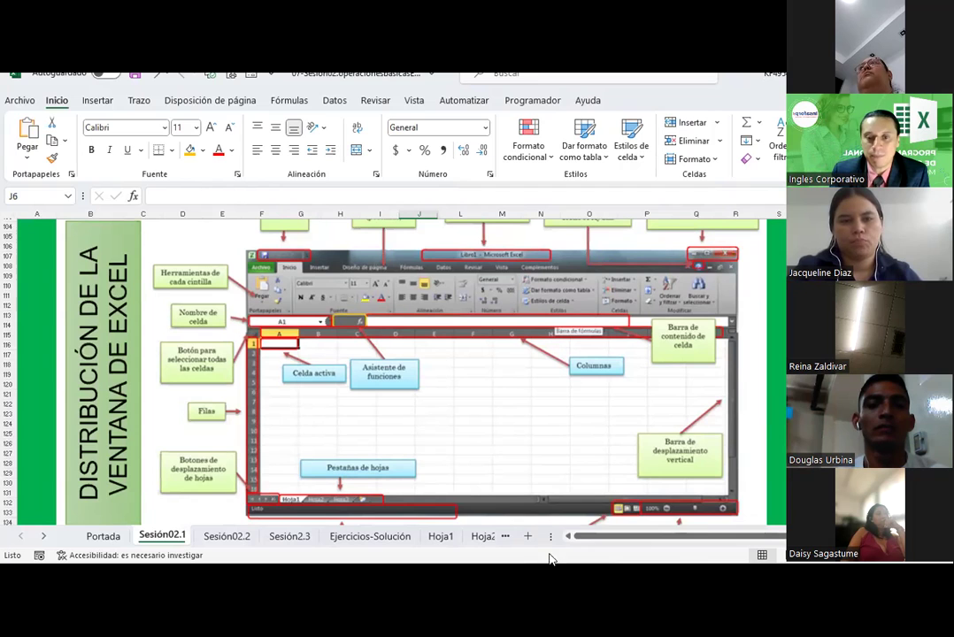
{"action": "left_click", "coordinate": [749, 521]}
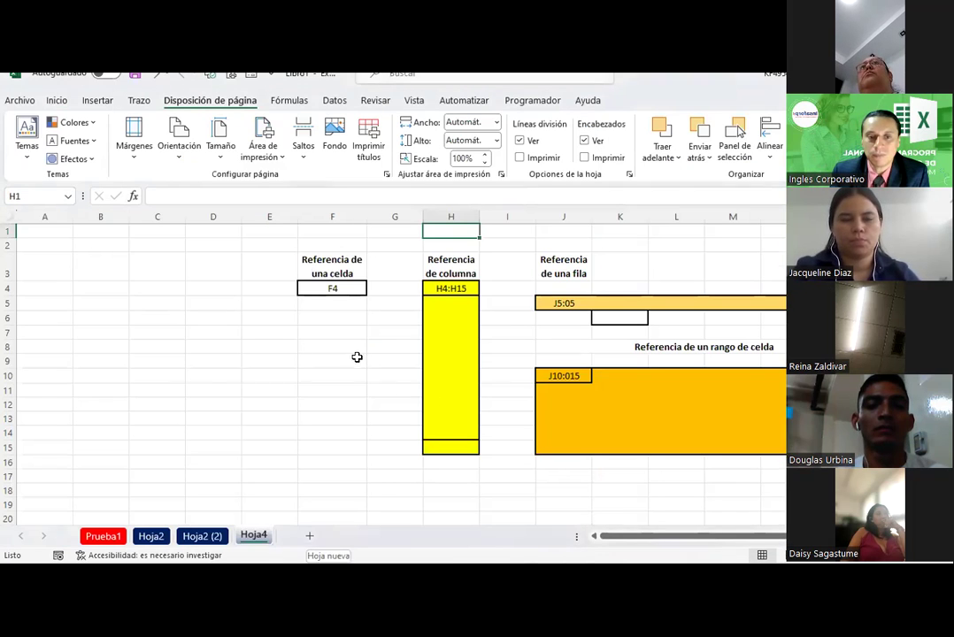
Enter a participant's full name in D26 using the expanded formula bar.
{"action": "scroll", "coordinate": [217, 389], "scroll_direction": "down", "scroll_amount": 5}
{"action": "left_click", "coordinate": [212, 391]}
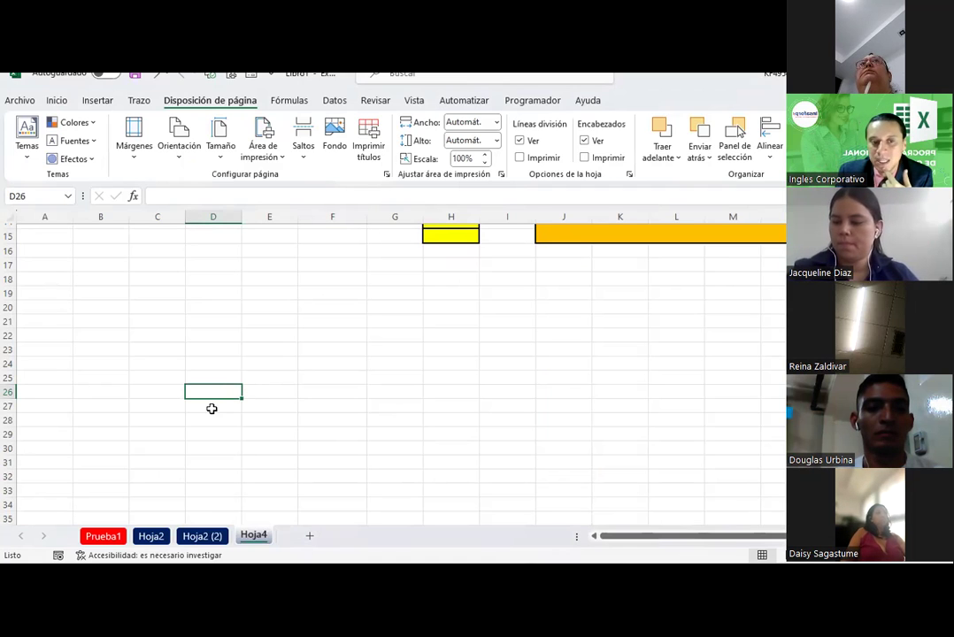
{"action": "left_click", "coordinate": [168, 194]}
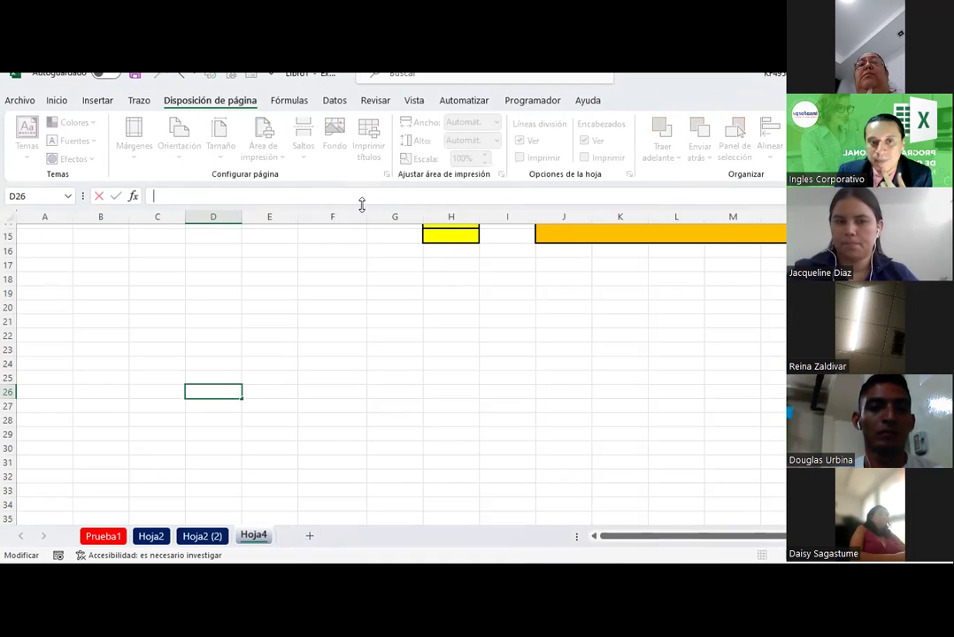
{"action": "key", "text": "ctrl+v"}
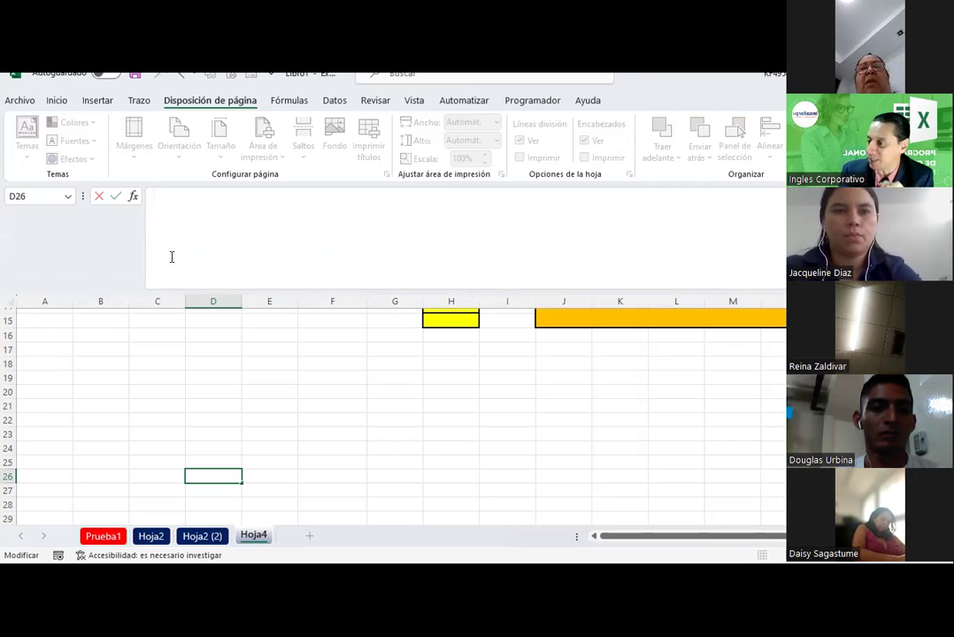
{"action": "type", "text": "aLF"}
{"action": "key", "text": "BackSpace"}
{"action": "key", "text": "BackSpace"}
{"action": "key", "text": "BackSpace"}
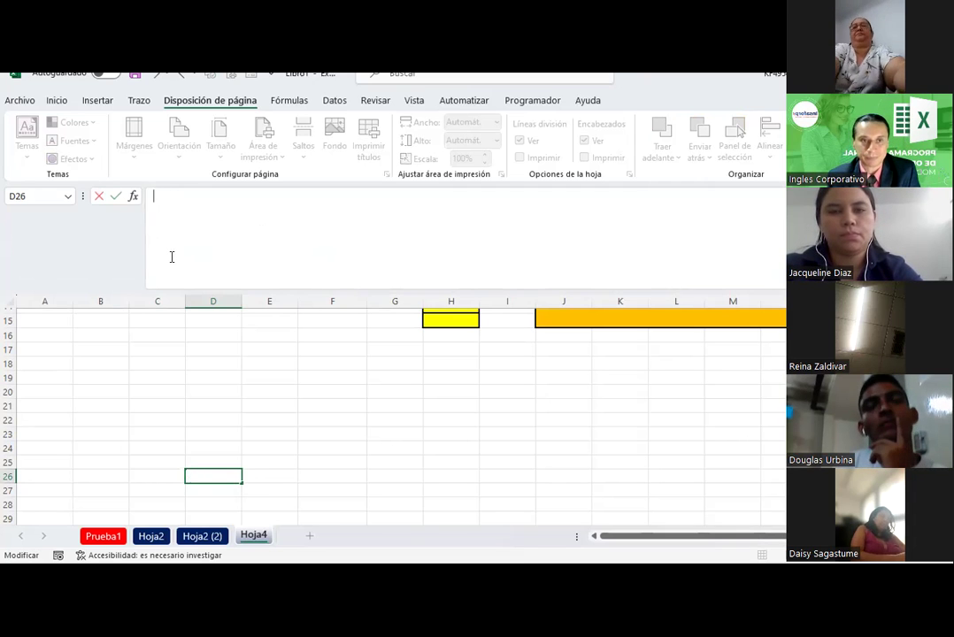
{"action": "type", "text": "Alfonso Miguel"}
{"action": "key", "text": "Return"}
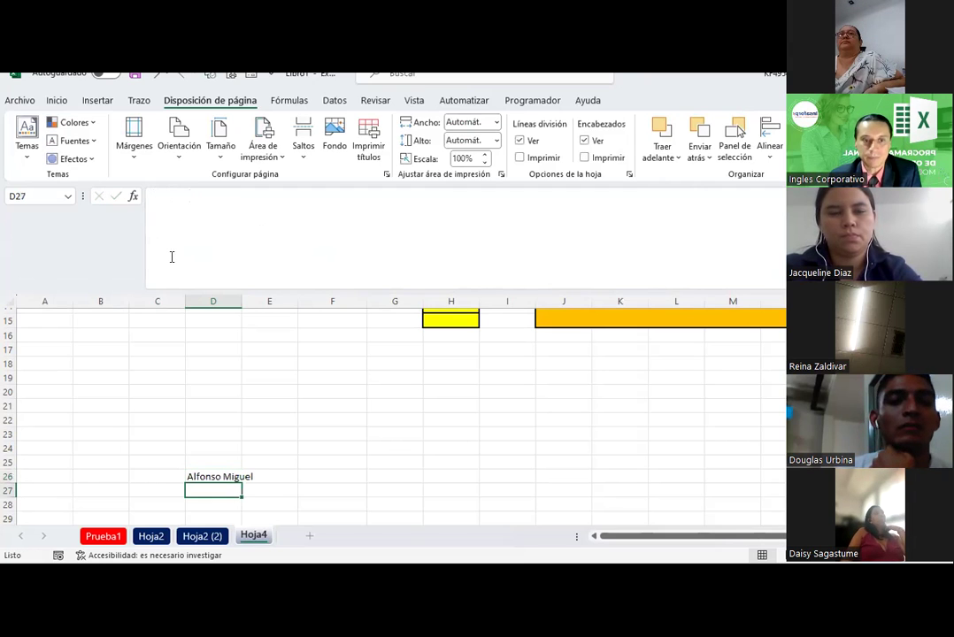
Widen column D to fit the name and shrink the formula bar back to one line.
{"action": "left_click", "coordinate": [195, 475]}
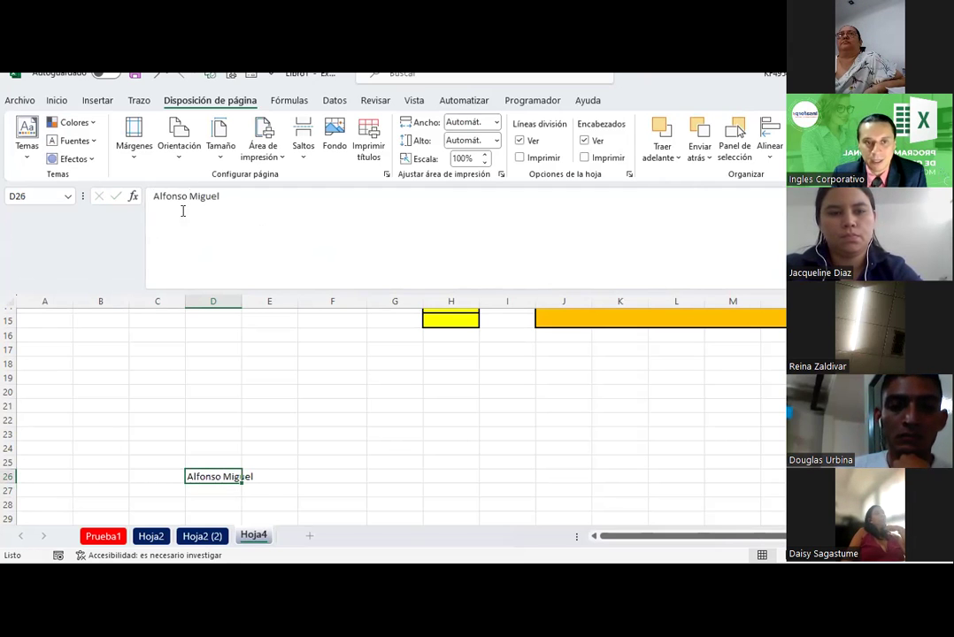
{"action": "scroll", "coordinate": [228, 400], "scroll_direction": "down", "scroll_amount": 2}
{"action": "scroll", "coordinate": [224, 398], "scroll_direction": "down", "scroll_amount": 1}
{"action": "scroll", "coordinate": [222, 399], "scroll_direction": "up", "scroll_amount": 3, "text": "ctrl"}
{"action": "scroll", "coordinate": [227, 392], "scroll_direction": "down", "scroll_amount": 3}
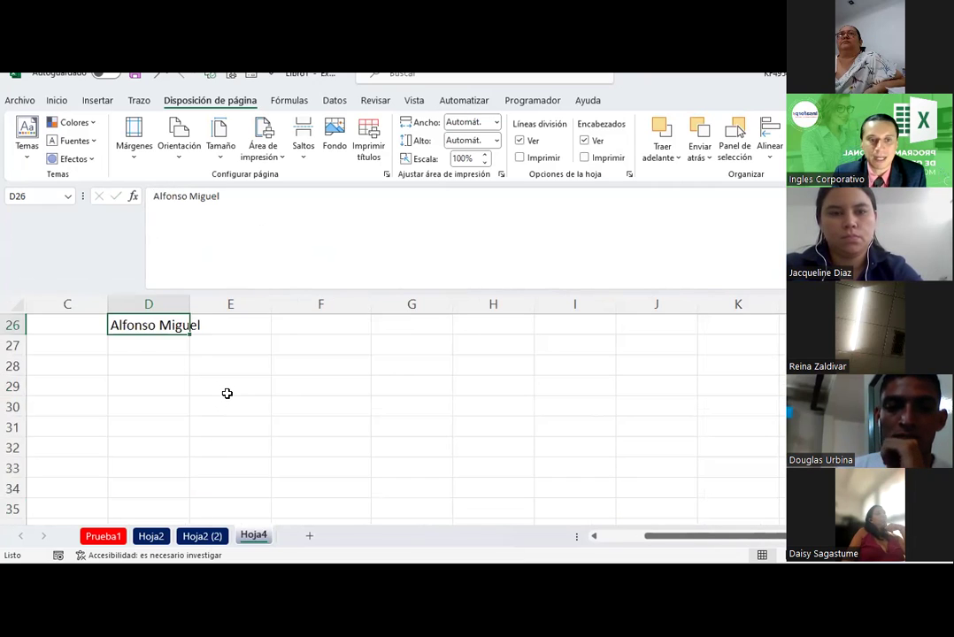
{"action": "scroll", "coordinate": [226, 392], "scroll_direction": "up", "scroll_amount": 1}
{"action": "scroll", "coordinate": [712, 537], "scroll_direction": "left", "scroll_amount": 2}
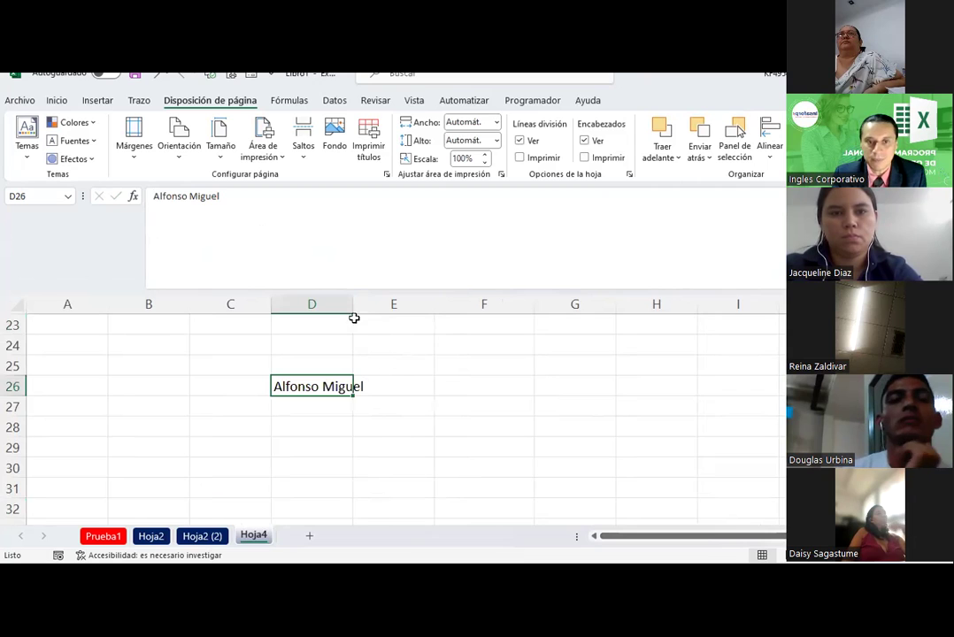
{"action": "left_click_drag", "start_coordinate": [353, 304], "coordinate": [373, 304]}
{"action": "left_click", "coordinate": [332, 445]}
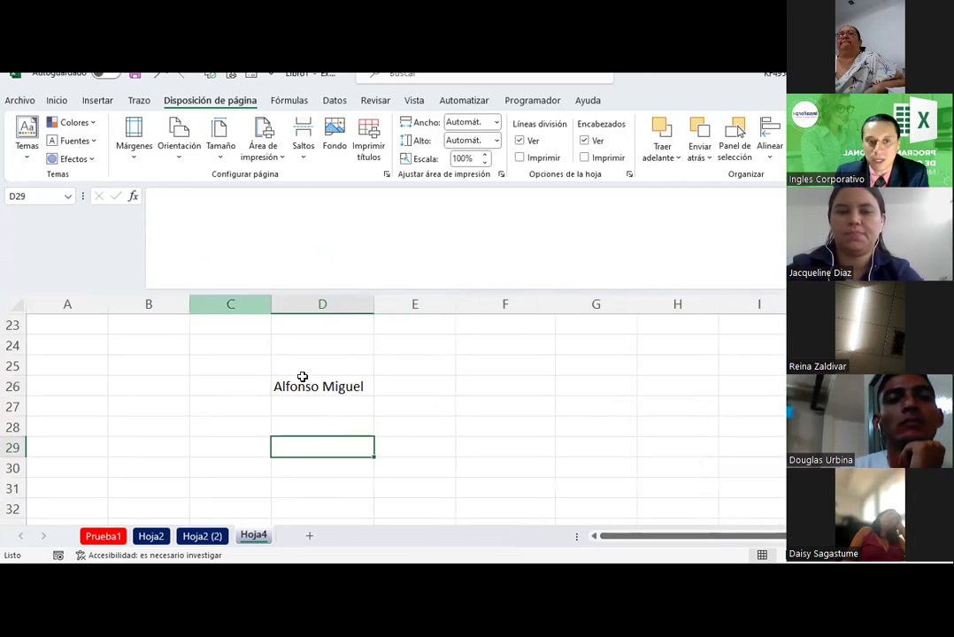
{"action": "left_click", "coordinate": [303, 381]}
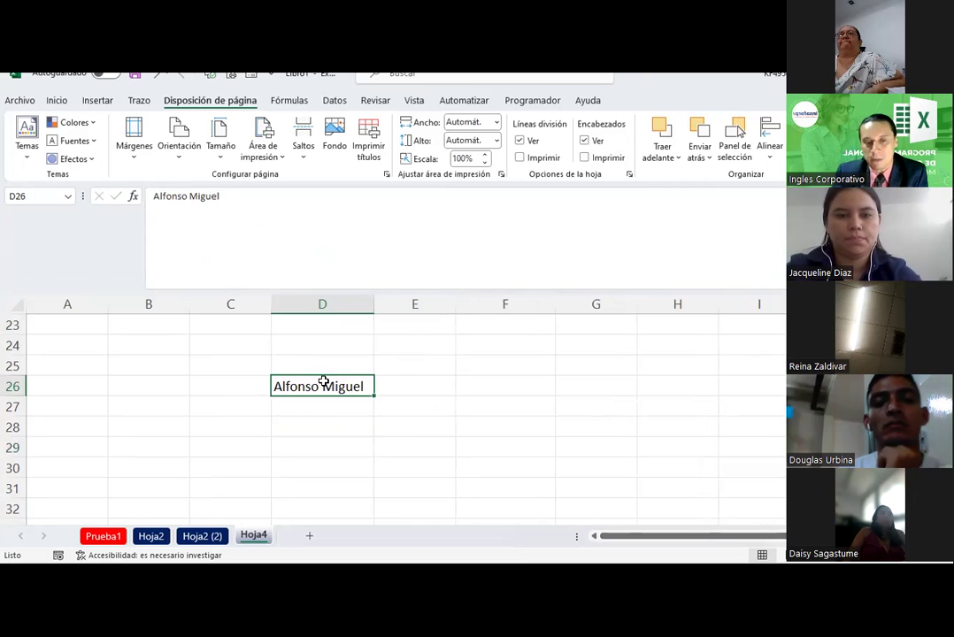
{"action": "left_click", "coordinate": [333, 421]}
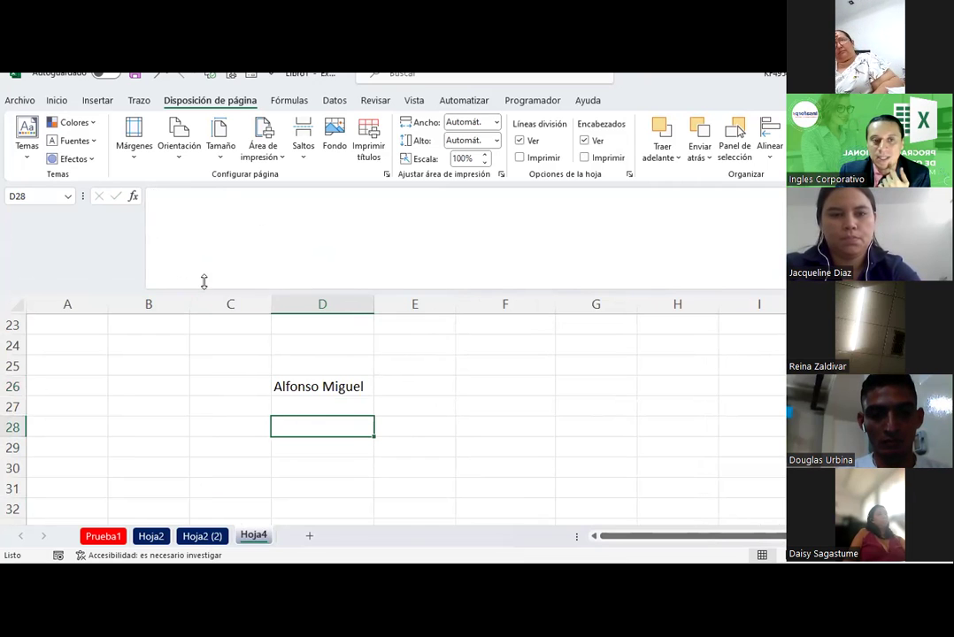
{"action": "left_click_drag", "start_coordinate": [205, 285], "coordinate": [205, 200]}
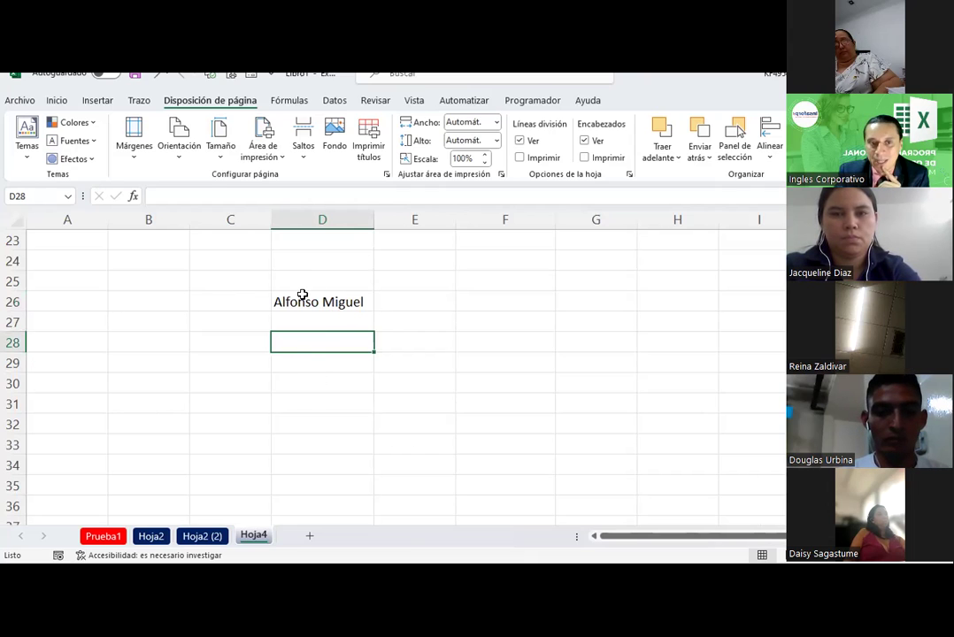
Replace the name in D26 with another person's full name via the formula bar.
{"action": "left_click", "coordinate": [302, 295]}
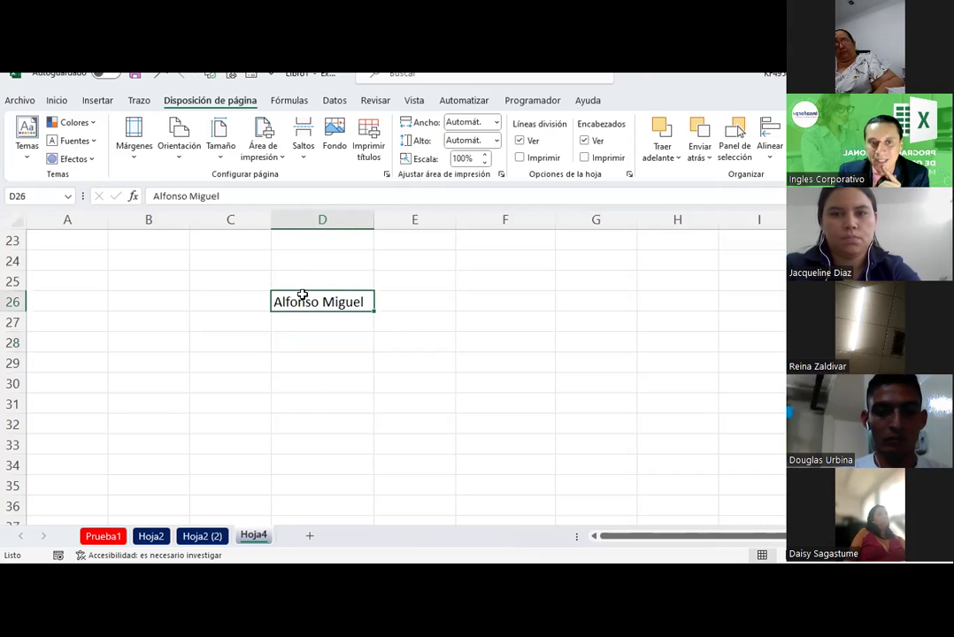
{"action": "triple_click", "coordinate": [224, 195]}
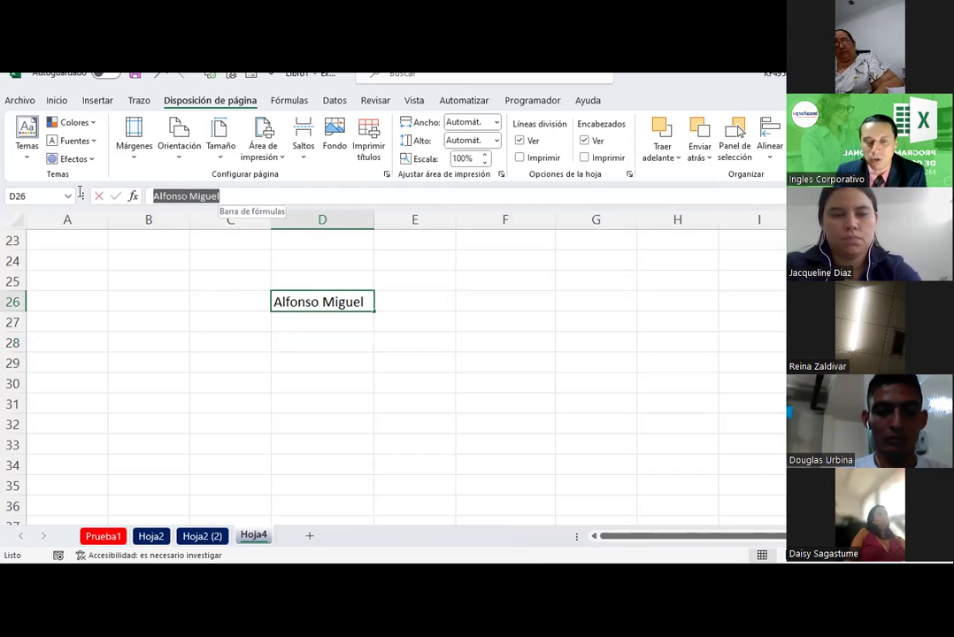
{"action": "type", "text": "Douglas Urb"}
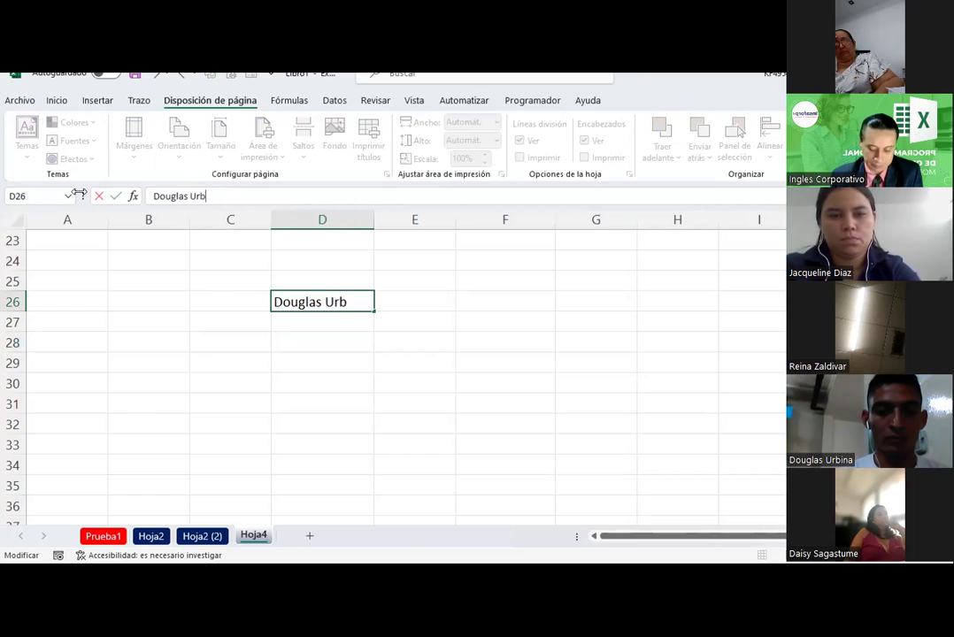
{"action": "type", "text": "ina"}
{"action": "key", "text": "Return"}
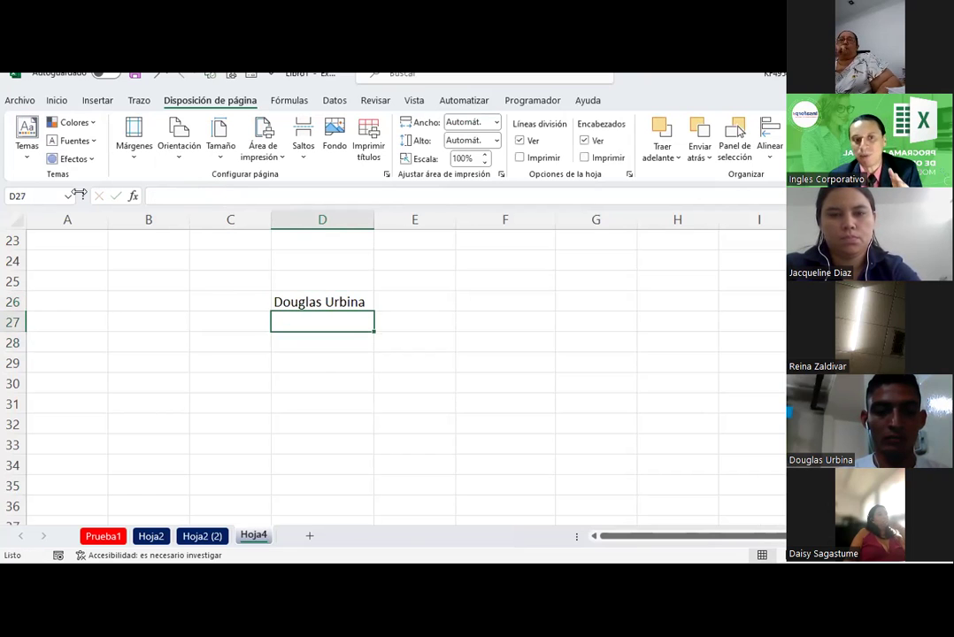
{"action": "key", "text": "Up"}
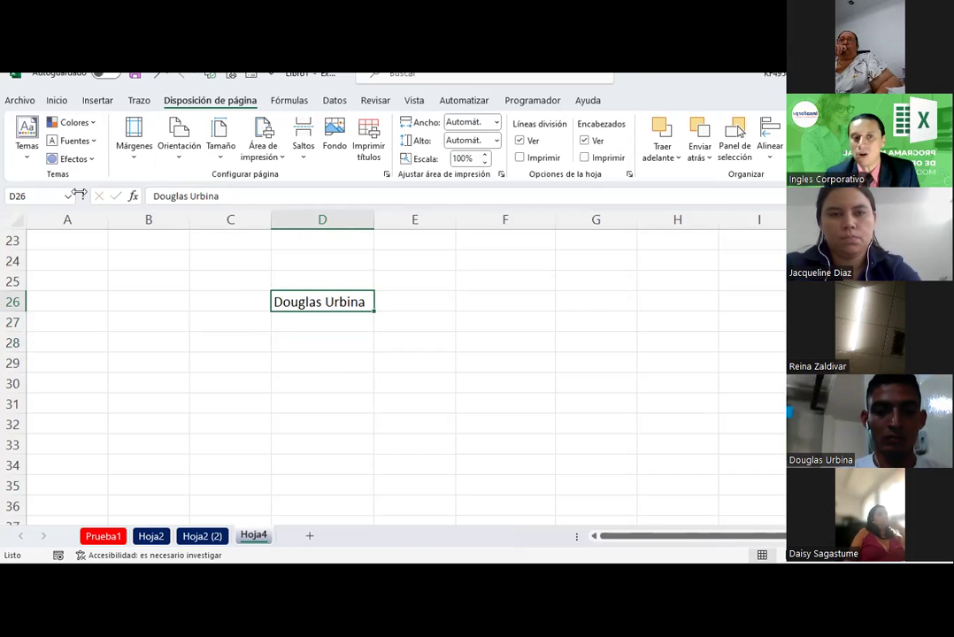
Retype D26 directly in the cell with a different person's full name, fixing a typo.
{"action": "double_click", "coordinate": [341, 301]}
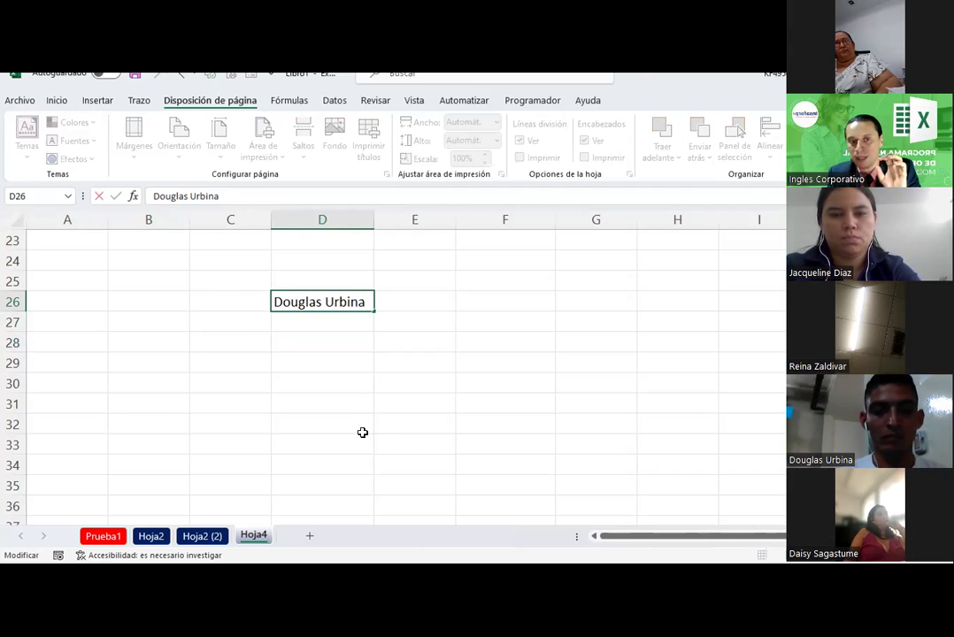
{"action": "left_click_drag", "start_coordinate": [368, 303], "coordinate": [267, 302]}
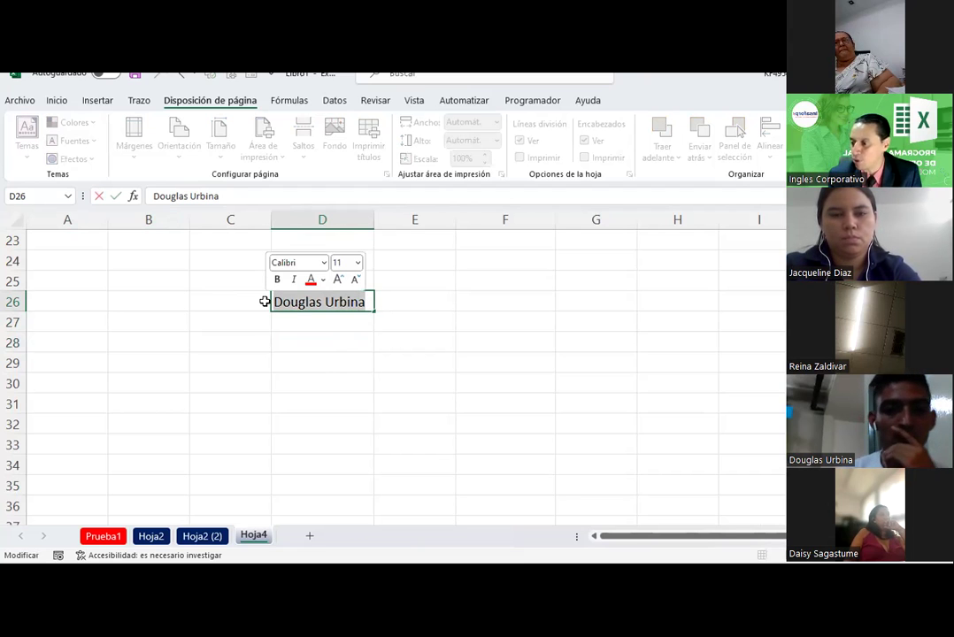
{"action": "type", "text": "Susy Gav"}
{"action": "key", "text": "BackSpace"}
{"action": "key", "text": "BackSpace"}
{"action": "key", "text": "BackSpace"}
{"action": "type", "text": "vidi"}
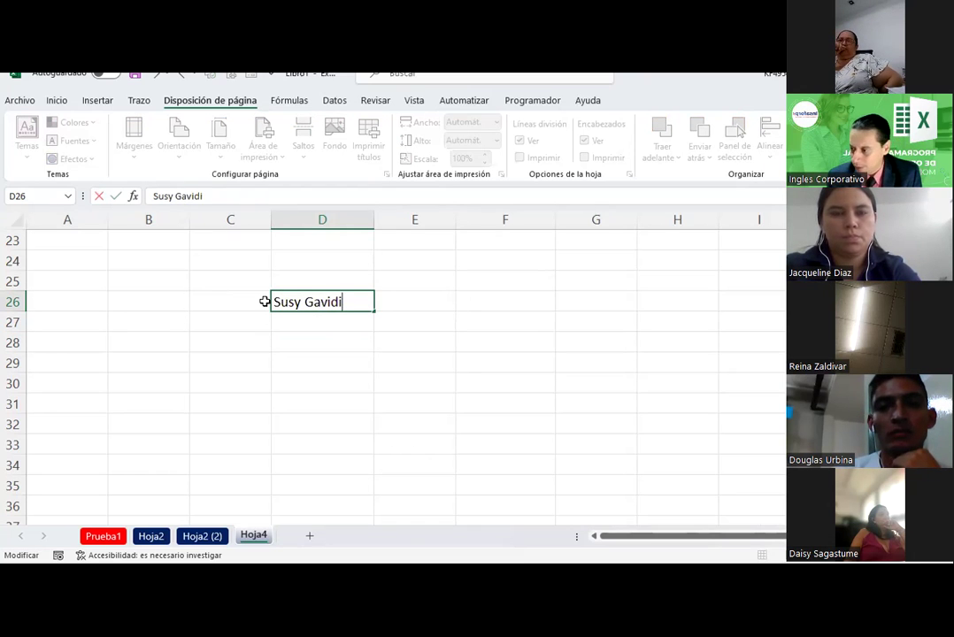
{"action": "type", "text": "aa"}
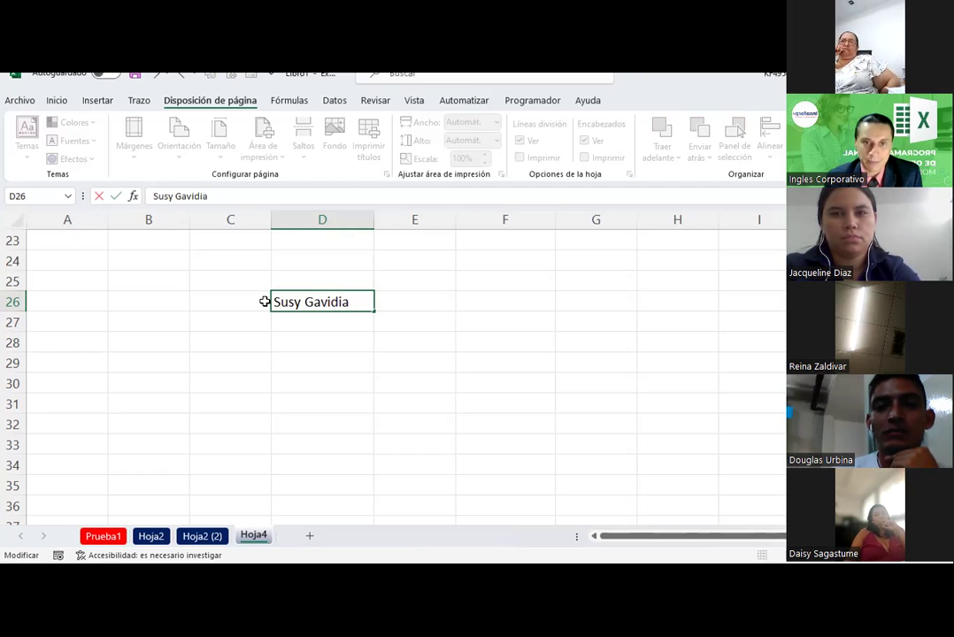
{"action": "key", "text": "Return"}
{"action": "key", "text": "Up"}
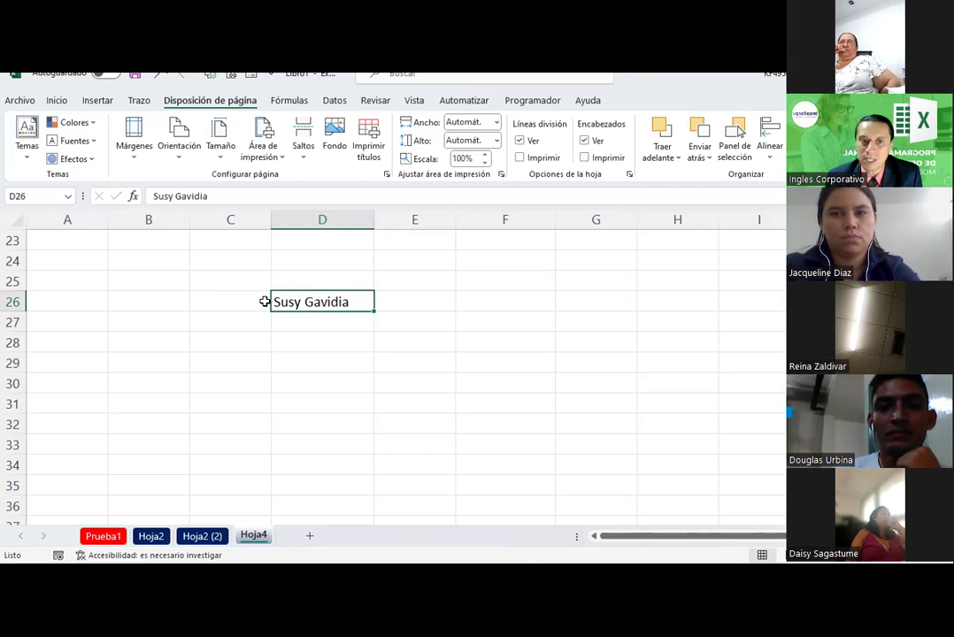
Replace D26's name with another person's full name using F2 editing.
{"action": "key", "text": "F2"}
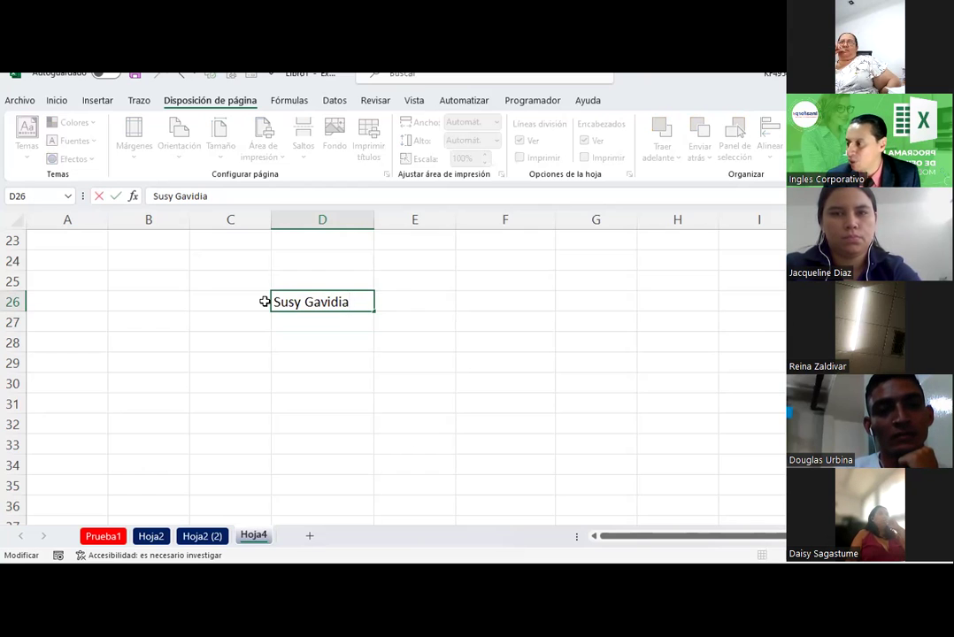
{"action": "key", "text": "shift+Home"}
{"action": "type", "text": "Ra"}
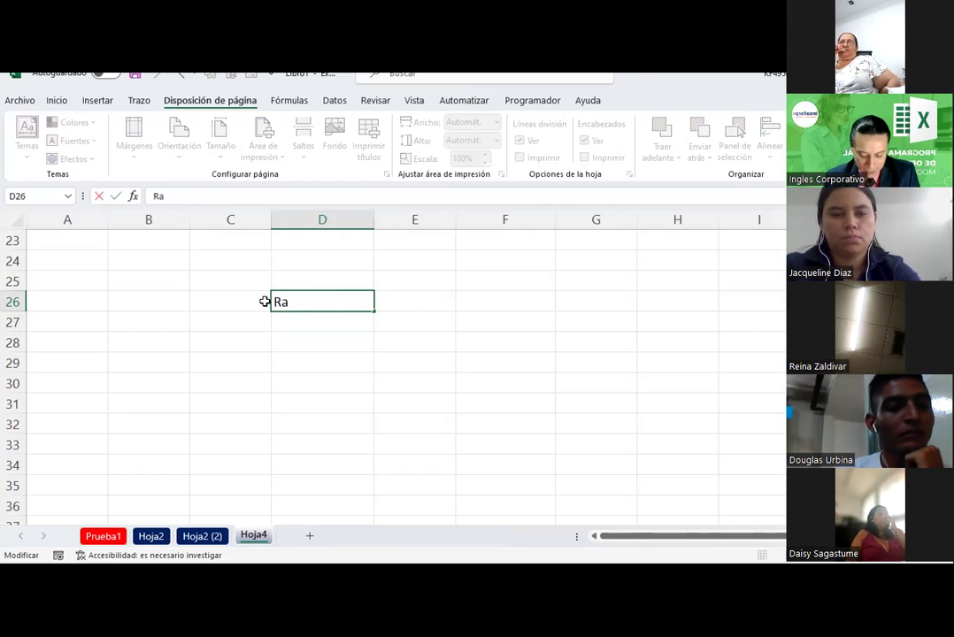
{"action": "type", "text": "fael D"}
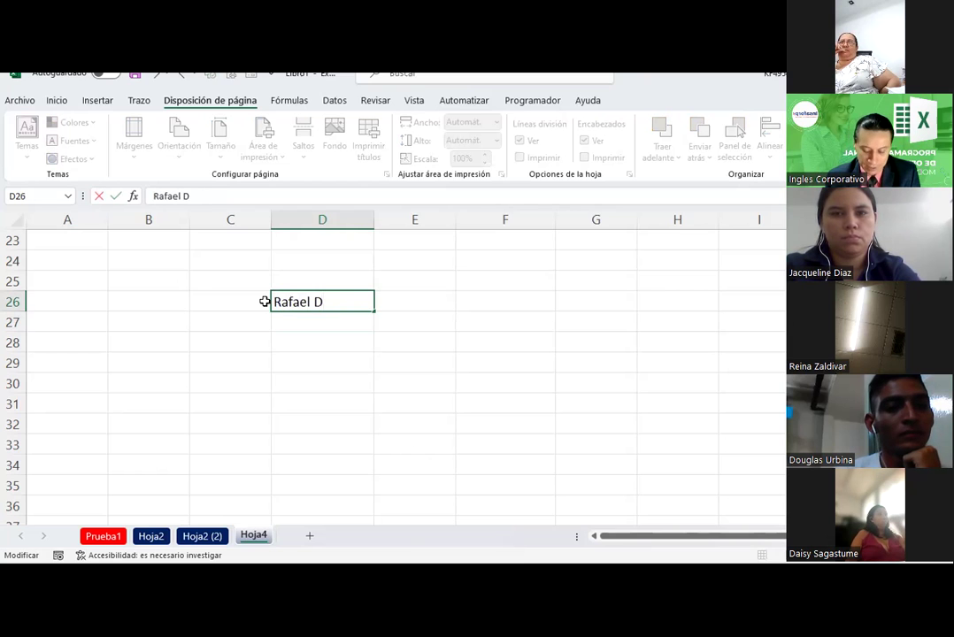
{"action": "type", "text": "íaz"}
{"action": "key", "text": "Return"}
{"action": "key", "text": "Up"}
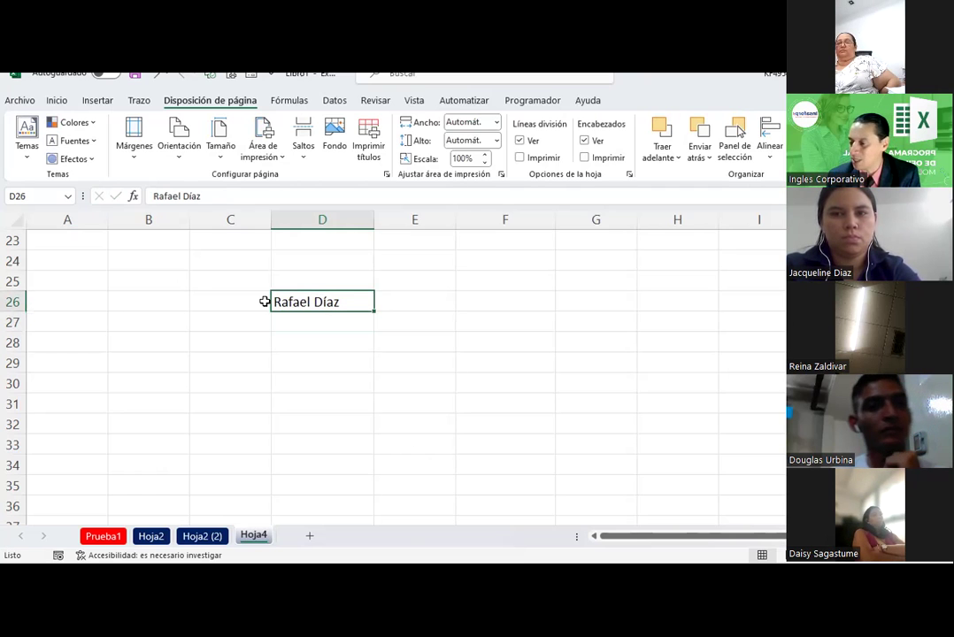
Reopen D26 for editing, leave the name unchanged, and move down to empty cell D28.
{"action": "left_click", "coordinate": [214, 195]}
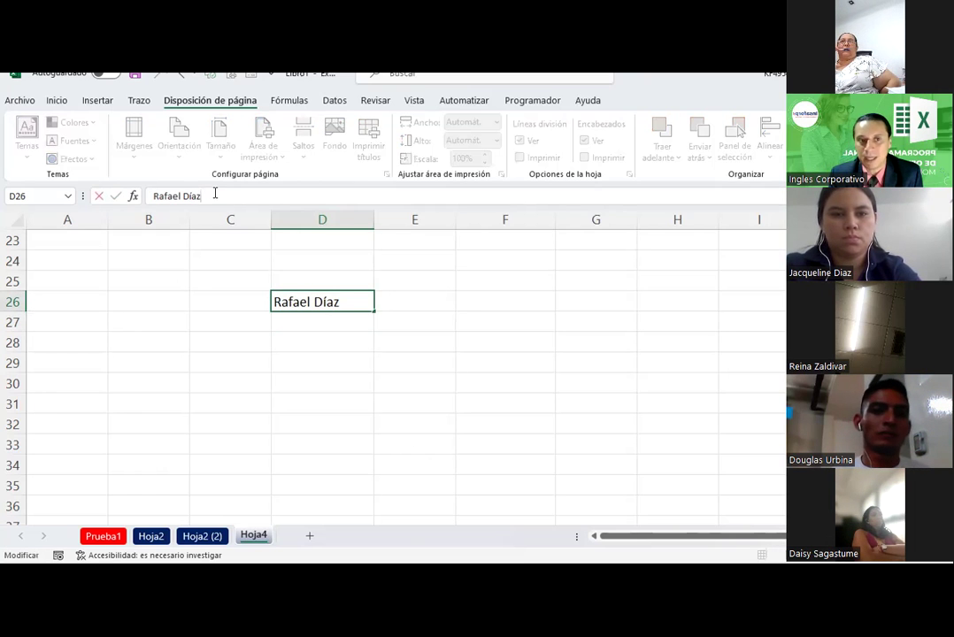
{"action": "double_click", "coordinate": [352, 303]}
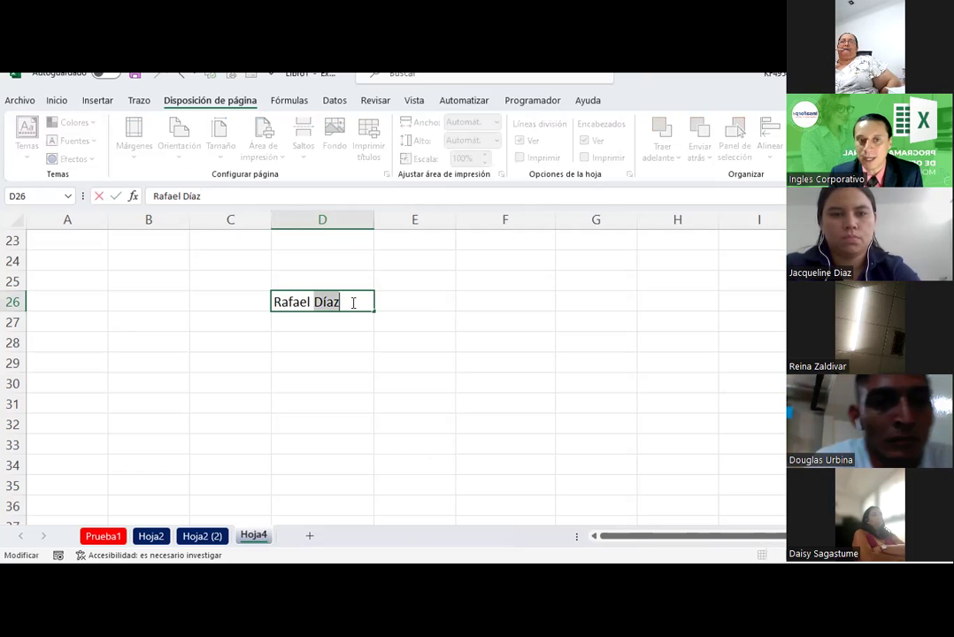
{"action": "left_click", "coordinate": [355, 359]}
{"action": "left_click", "coordinate": [354, 303]}
{"action": "double_click", "coordinate": [355, 302]}
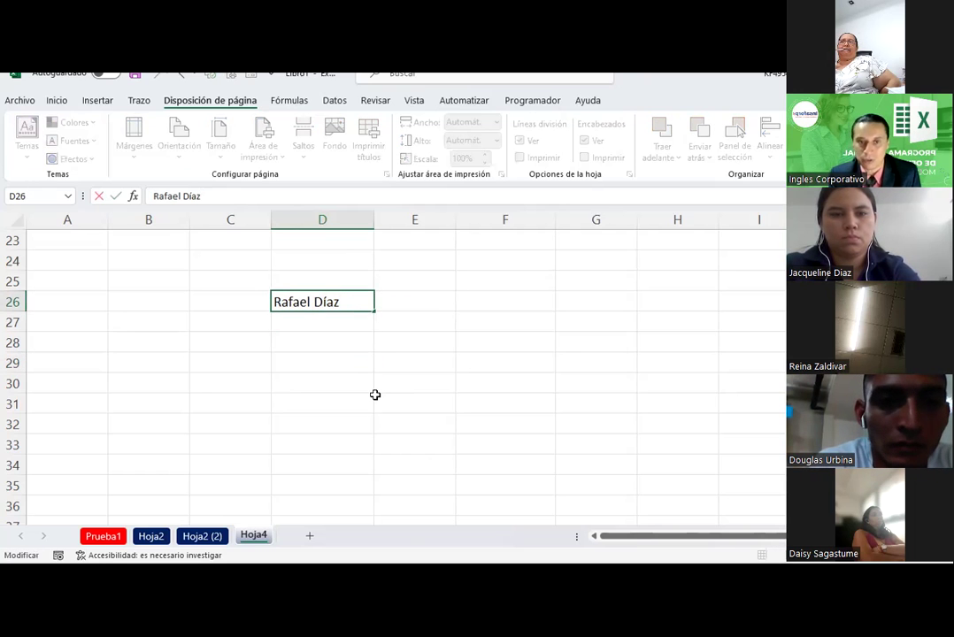
{"action": "key", "text": "Escape"}
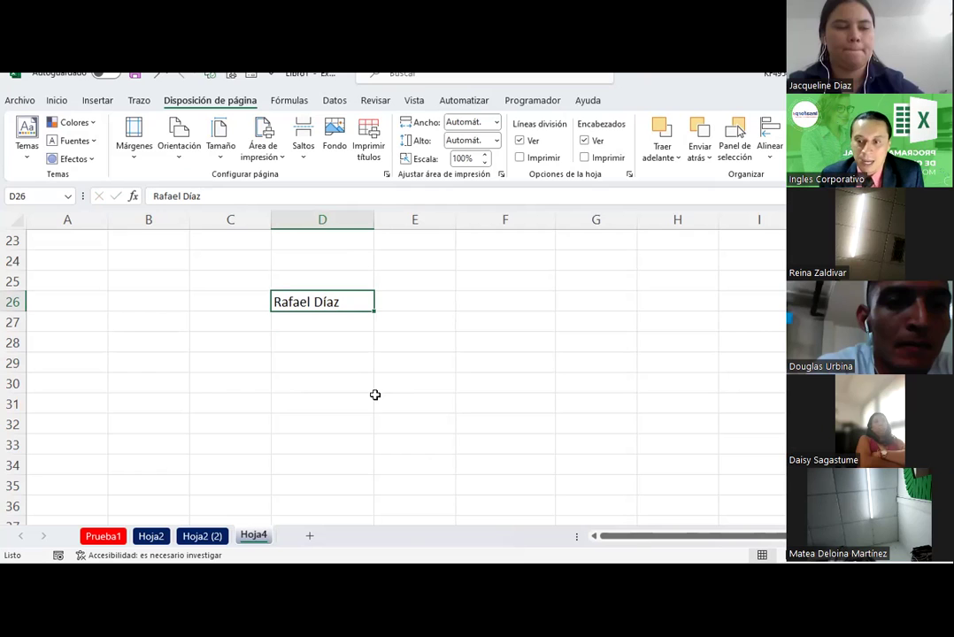
{"action": "key", "text": "Down"}
{"action": "key", "text": "Down"}
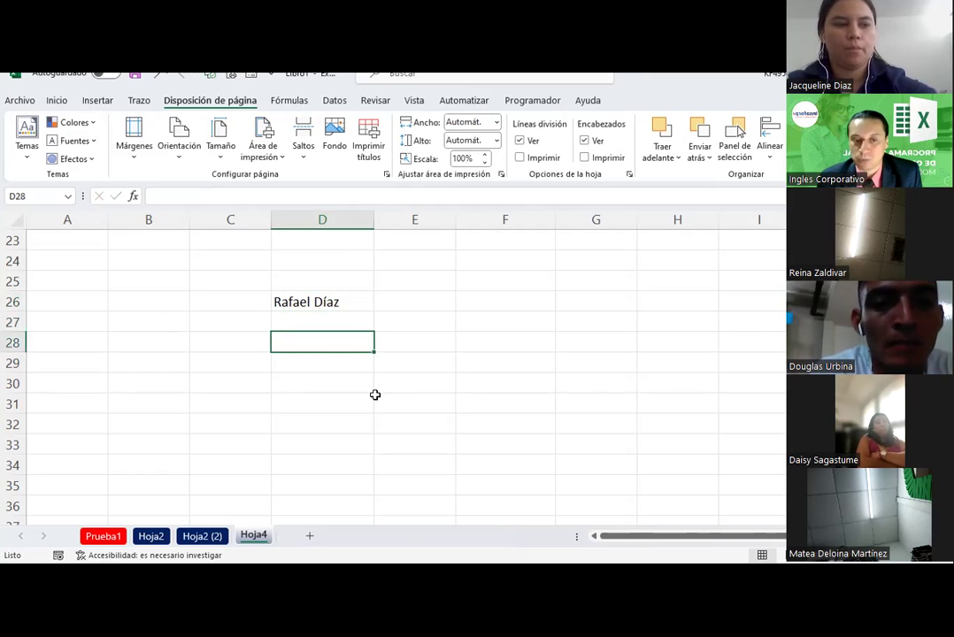
Enter =8+5 in cell D28 so it shows 13, and display its formula.
{"action": "key", "text": "Up"}
{"action": "key", "text": "Up"}
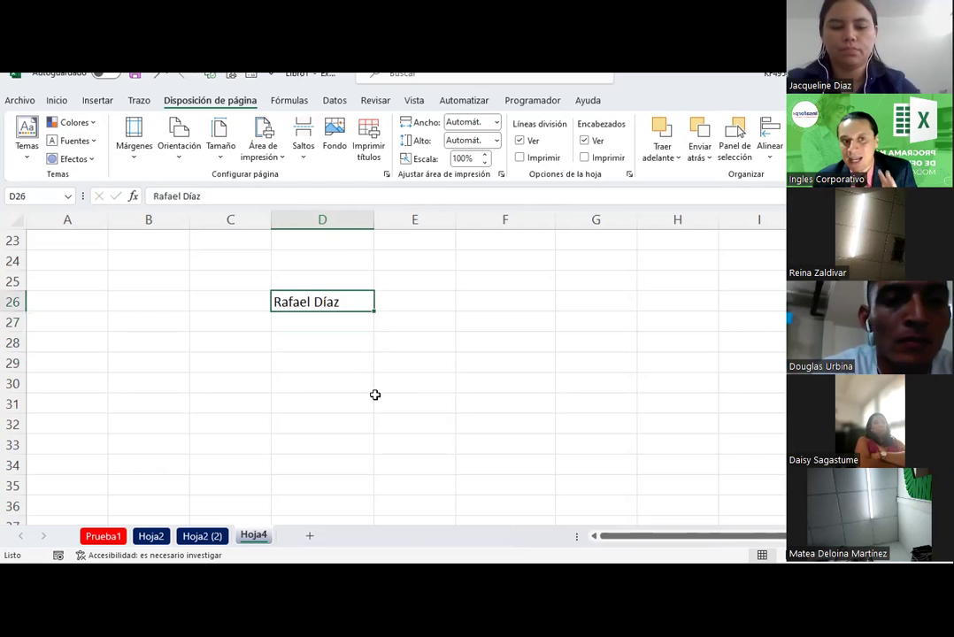
{"action": "key", "text": "Down"}
{"action": "key", "text": "Down"}
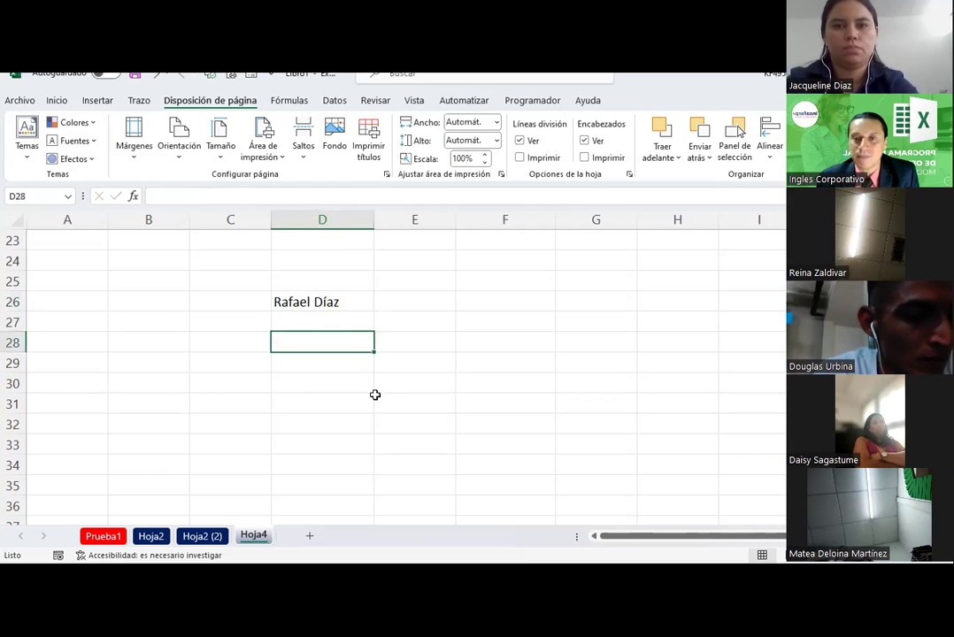
{"action": "key", "text": "Up"}
{"action": "key", "text": "Up"}
{"action": "key", "text": "Down"}
{"action": "key", "text": "Down"}
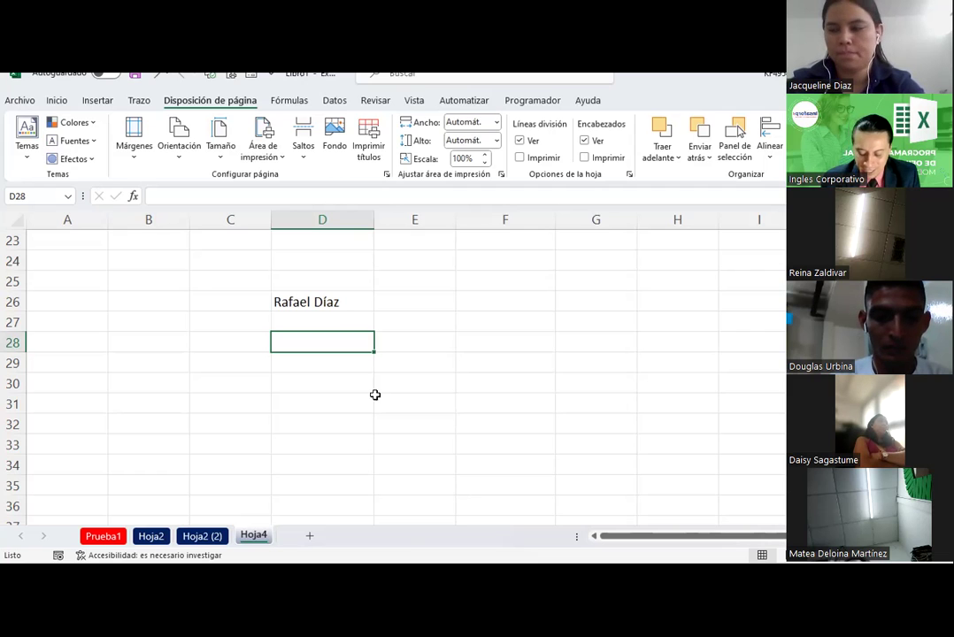
{"action": "type", "text": "="}
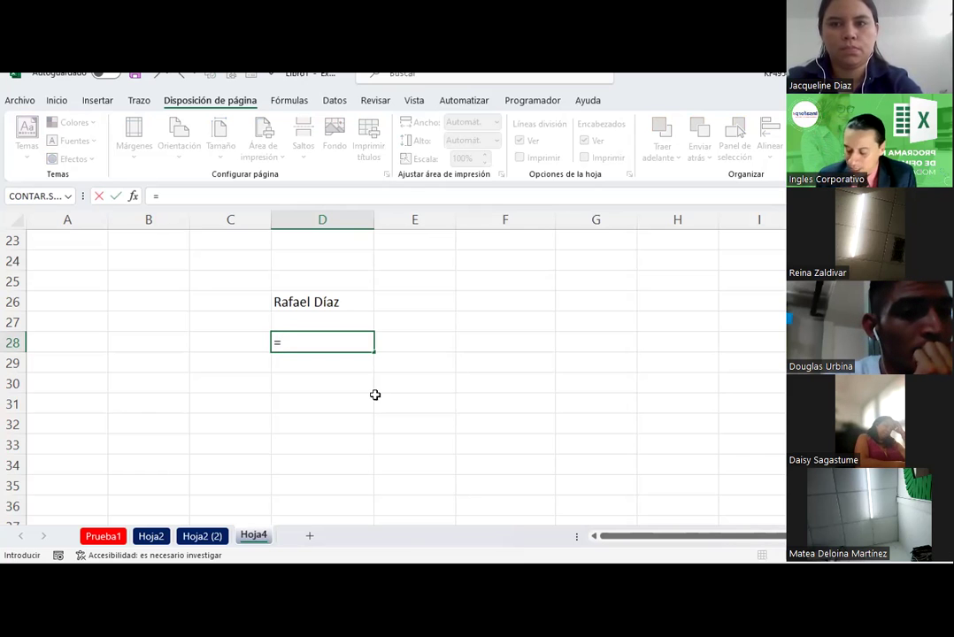
{"action": "type", "text": "8+5"}
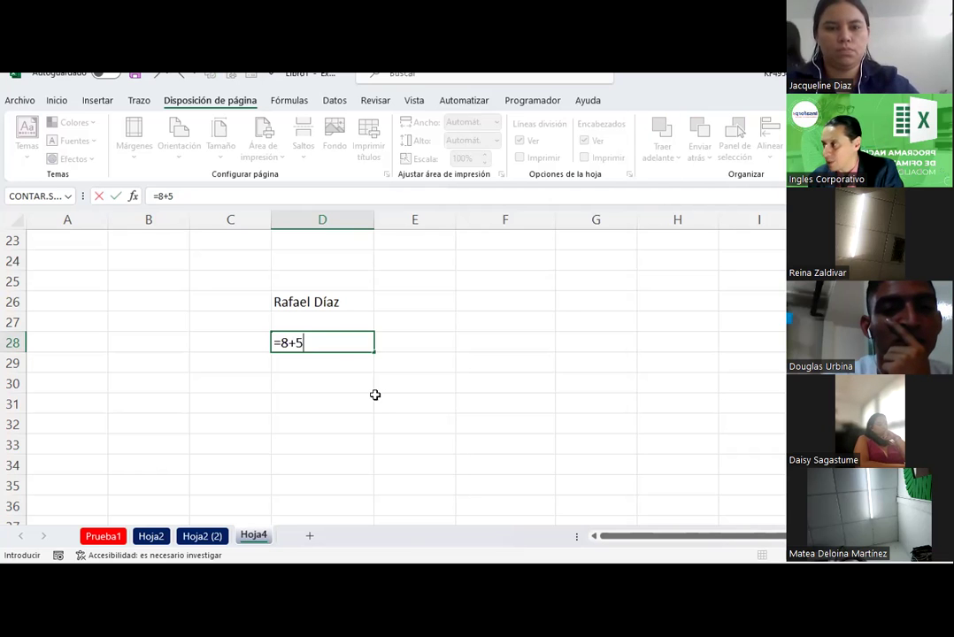
{"action": "key", "text": "Return"}
{"action": "key", "text": "Up"}
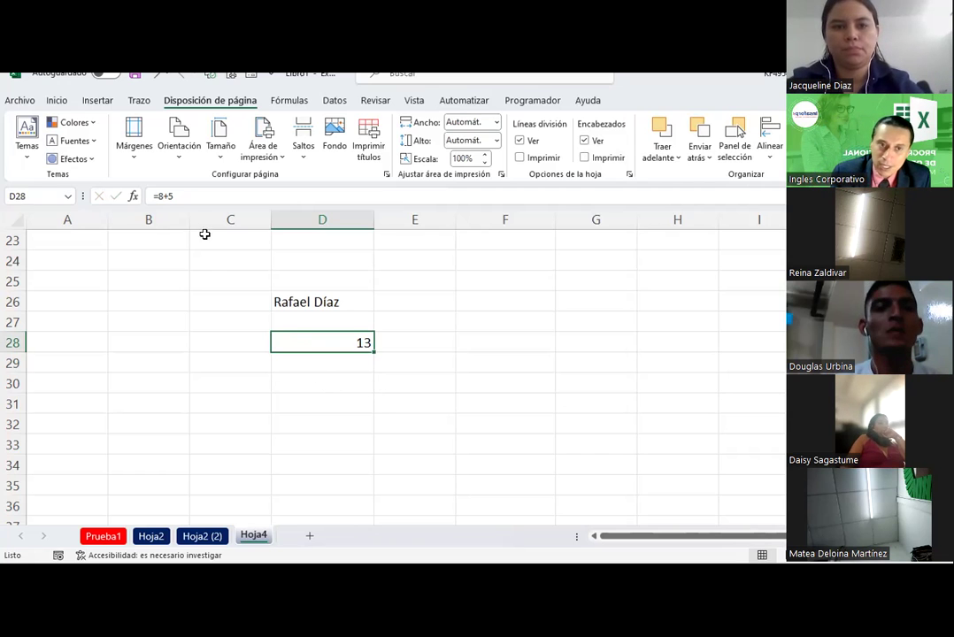
{"action": "left_click", "coordinate": [184, 195]}
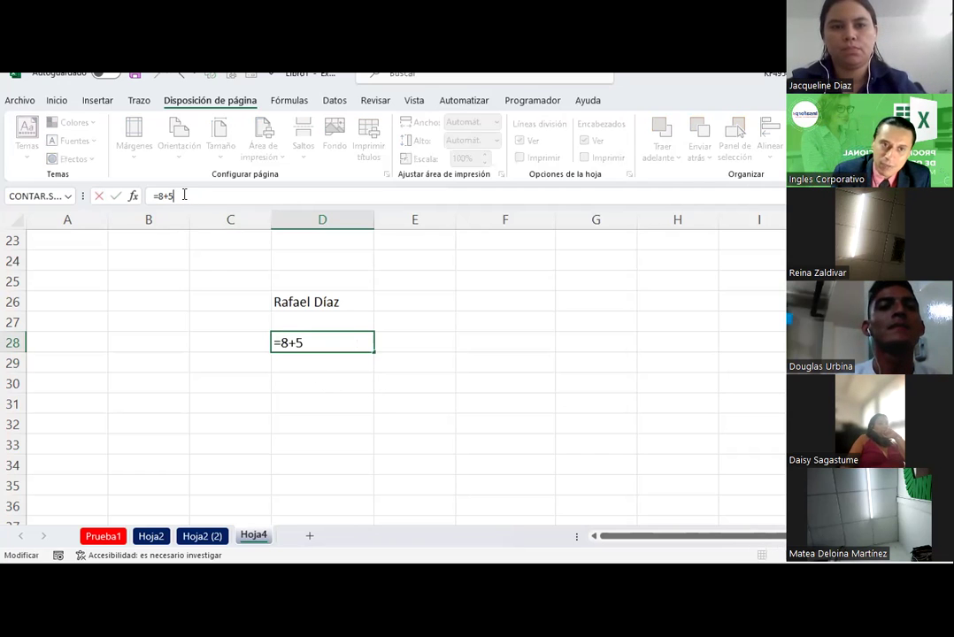
{"action": "left_click", "coordinate": [319, 341]}
{"action": "double_click", "coordinate": [320, 342]}
{"action": "key", "text": "Escape"}
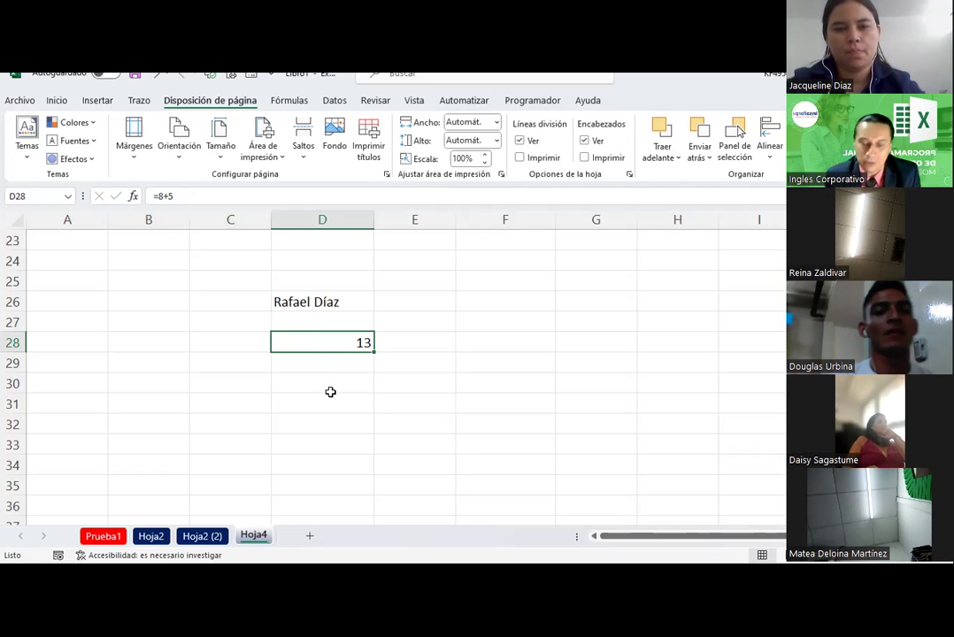
{"action": "key", "text": "F2"}
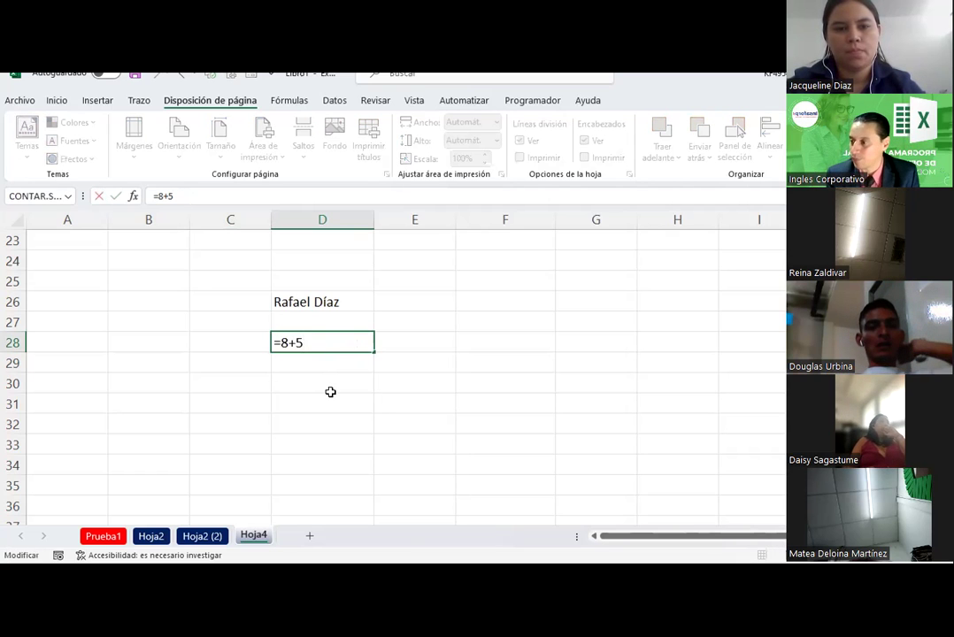
{"action": "key", "text": "Escape"}
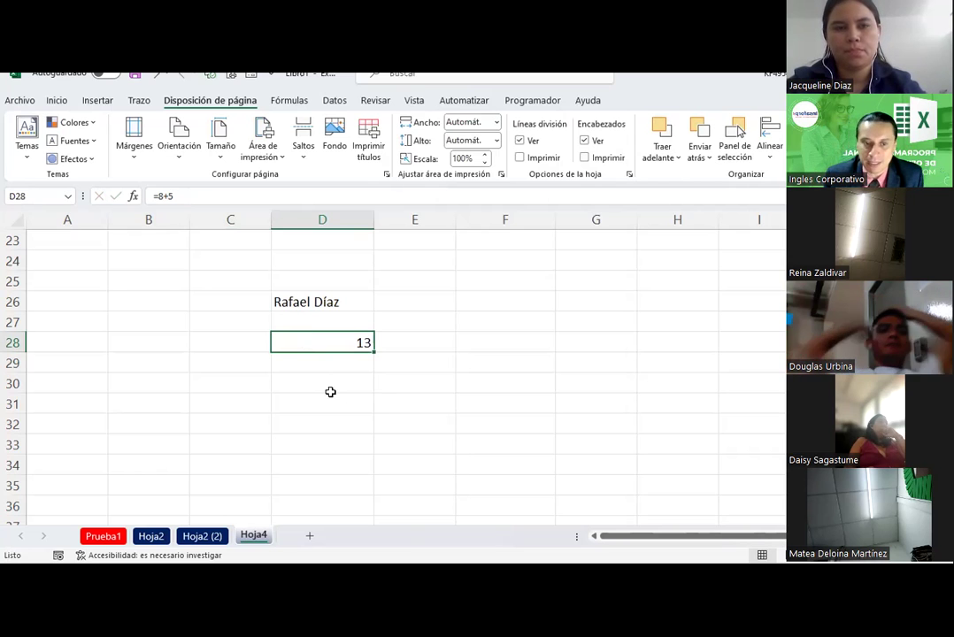
Return to the Sesión02.2 sheet and select the Suma, Resta, Multiplicación and División labels.
{"action": "mouse_move", "coordinate": [683, 566]}
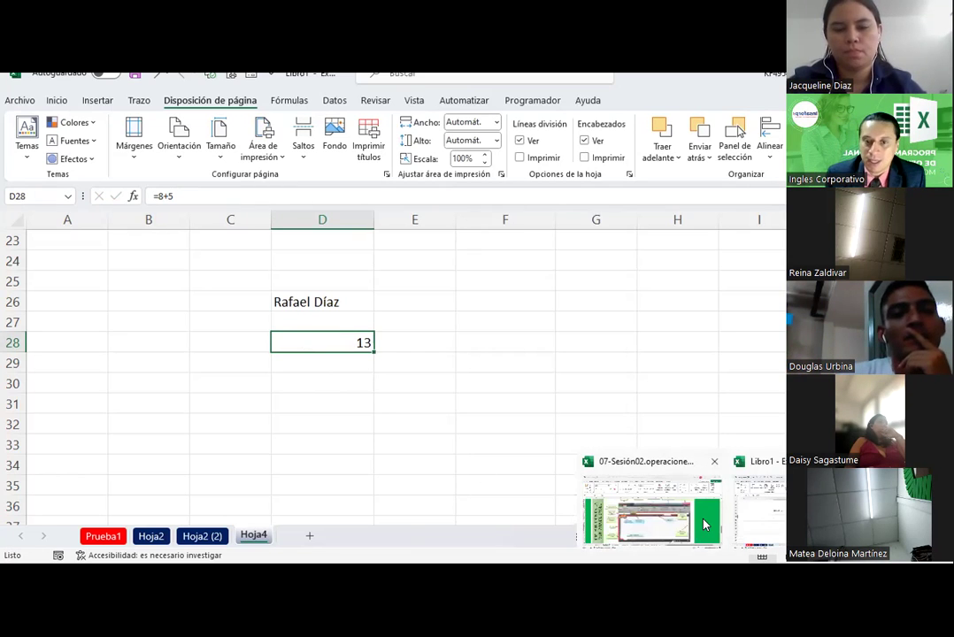
{"action": "left_click", "coordinate": [705, 525]}
{"action": "left_click", "coordinate": [227, 535]}
{"action": "scroll", "coordinate": [417, 370], "scroll_direction": "up", "scroll_amount": 1}
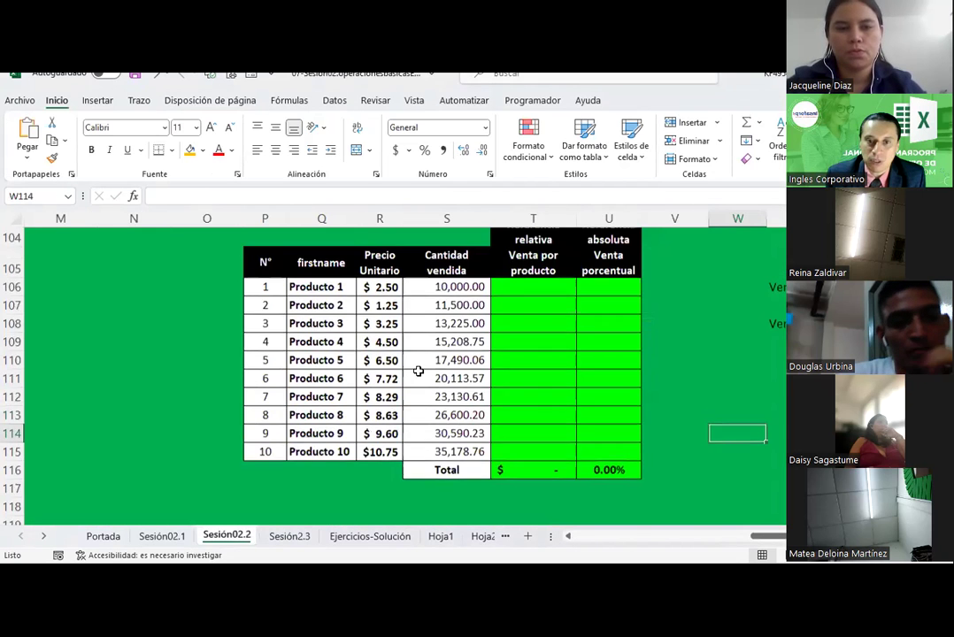
{"action": "scroll", "coordinate": [418, 371], "scroll_direction": "up", "scroll_amount": 3}
{"action": "scroll", "coordinate": [390, 381], "scroll_direction": "left", "scroll_amount": 5}
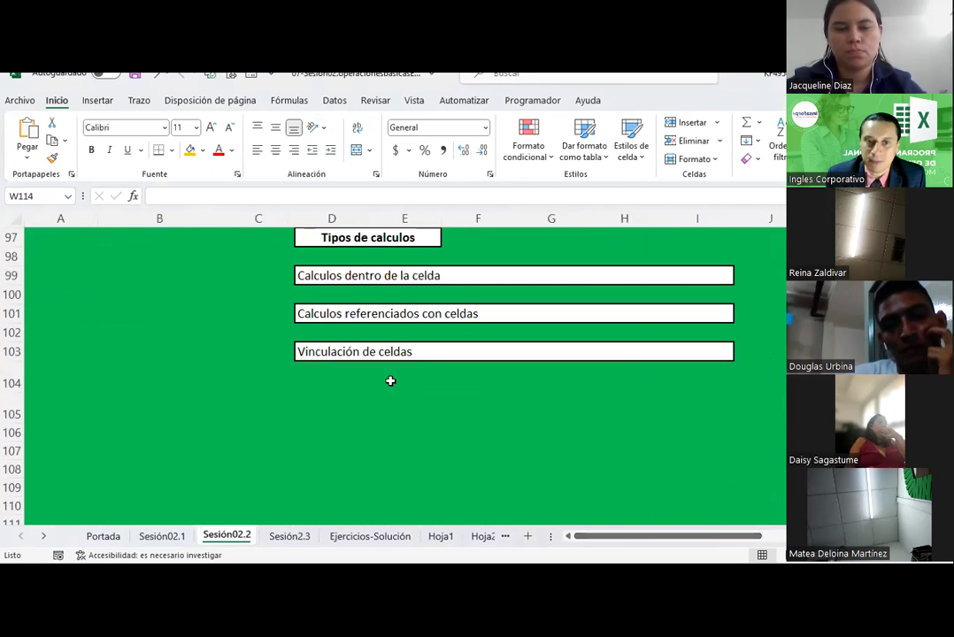
{"action": "scroll", "coordinate": [390, 381], "scroll_direction": "up", "scroll_amount": 3}
{"action": "scroll", "coordinate": [386, 381], "scroll_direction": "up", "scroll_amount": 1}
{"action": "scroll", "coordinate": [383, 382], "scroll_direction": "up", "scroll_amount": 1}
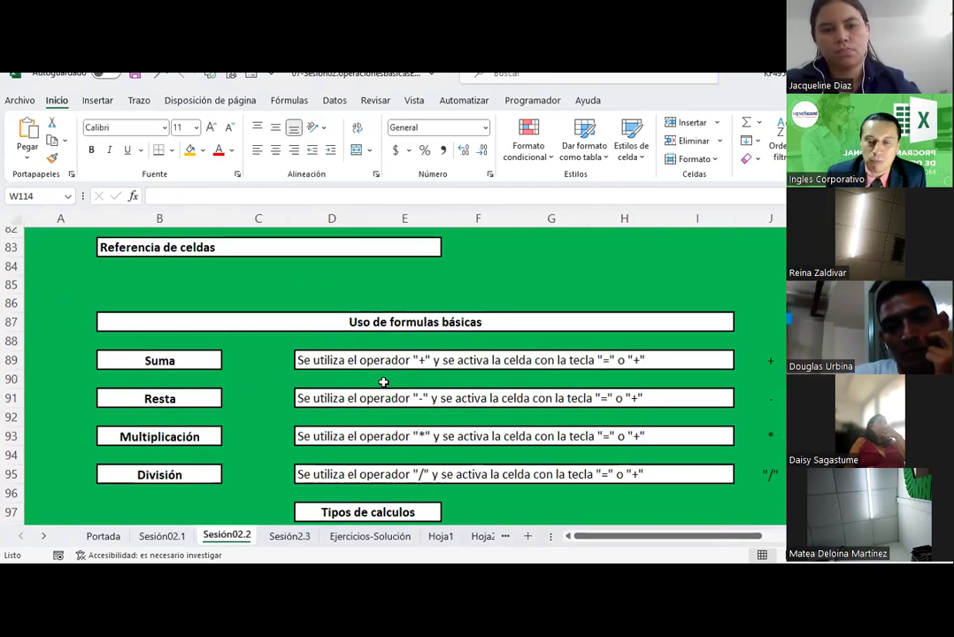
{"action": "left_click", "coordinate": [151, 361]}
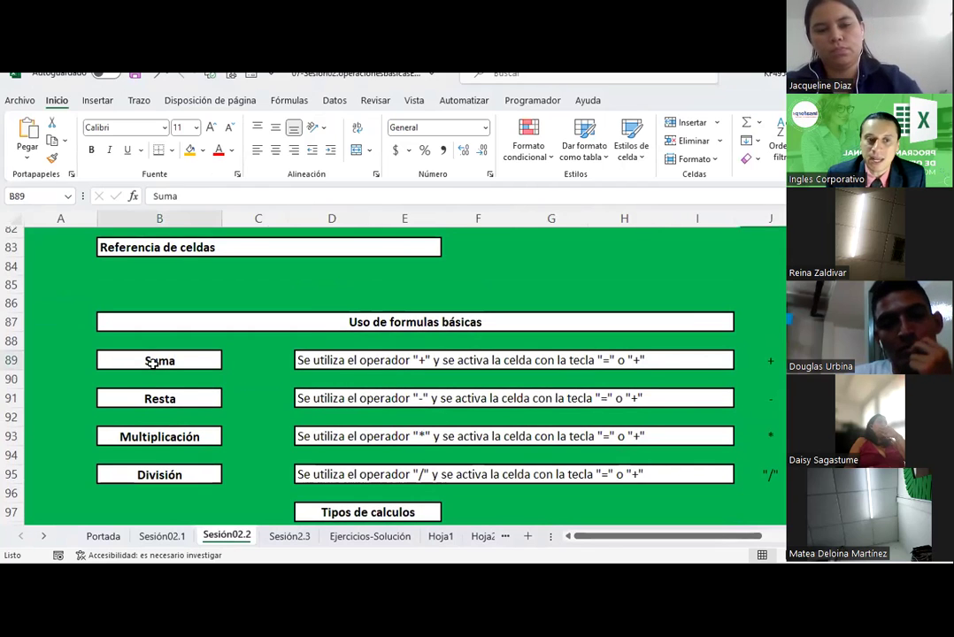
{"action": "left_click", "coordinate": [156, 398]}
{"action": "left_click", "coordinate": [161, 438]}
{"action": "left_click", "coordinate": [163, 475]}
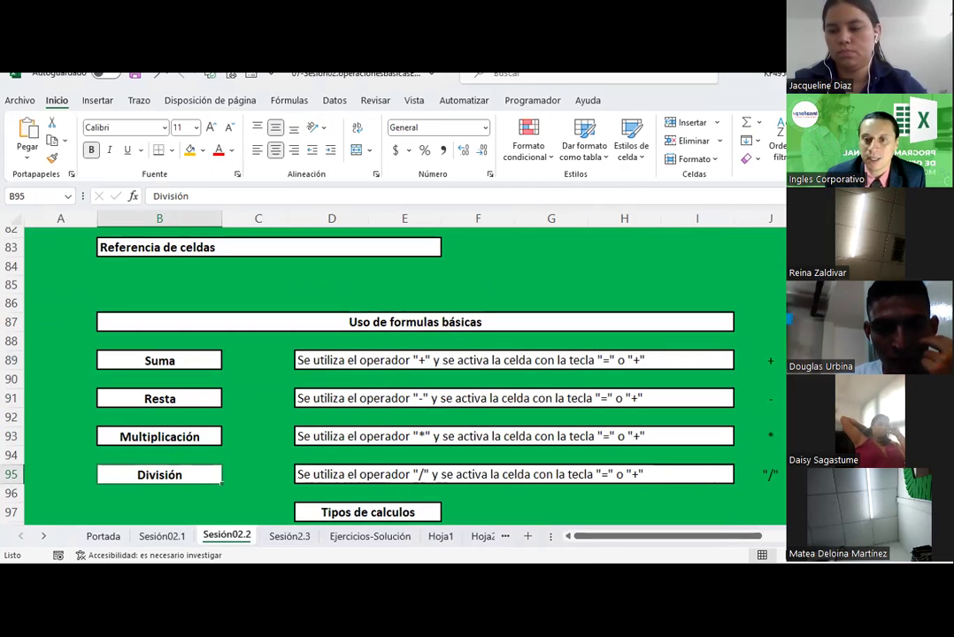
Select the plus, minus, asterisk and division signs beside each operation.
{"action": "left_click", "coordinate": [766, 358]}
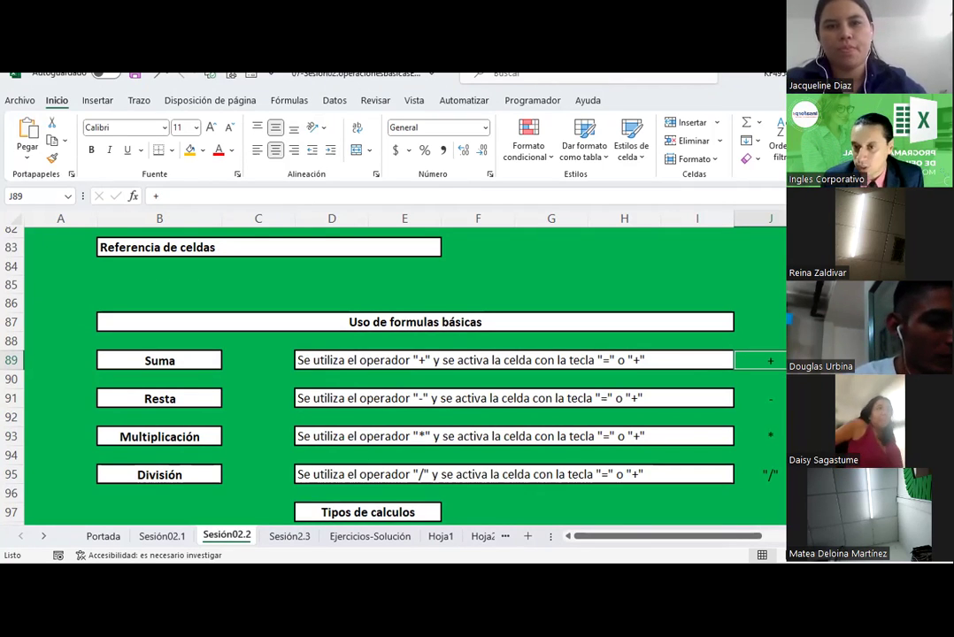
{"action": "left_click", "coordinate": [759, 398]}
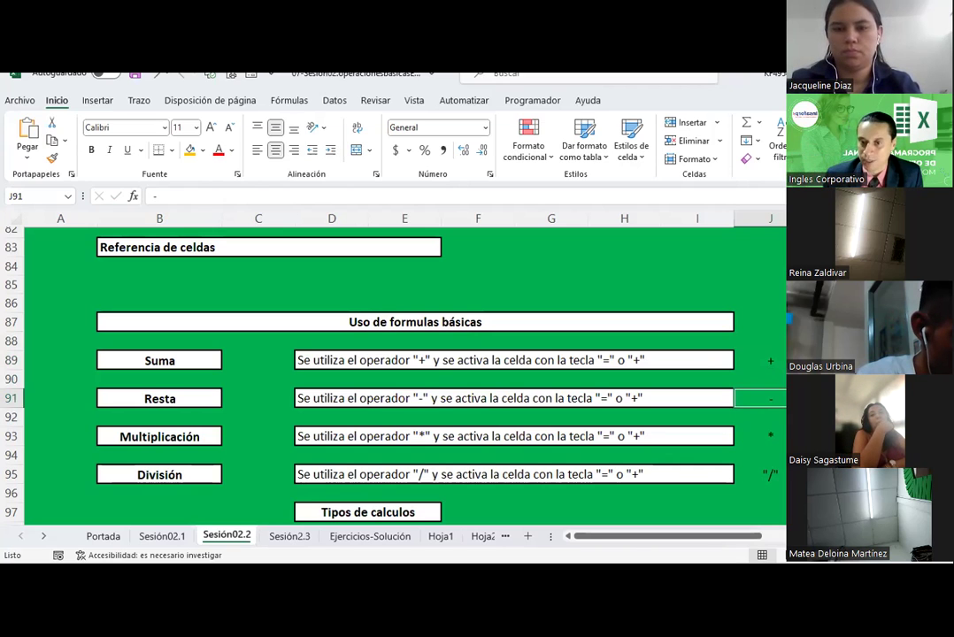
{"action": "left_click", "coordinate": [759, 435]}
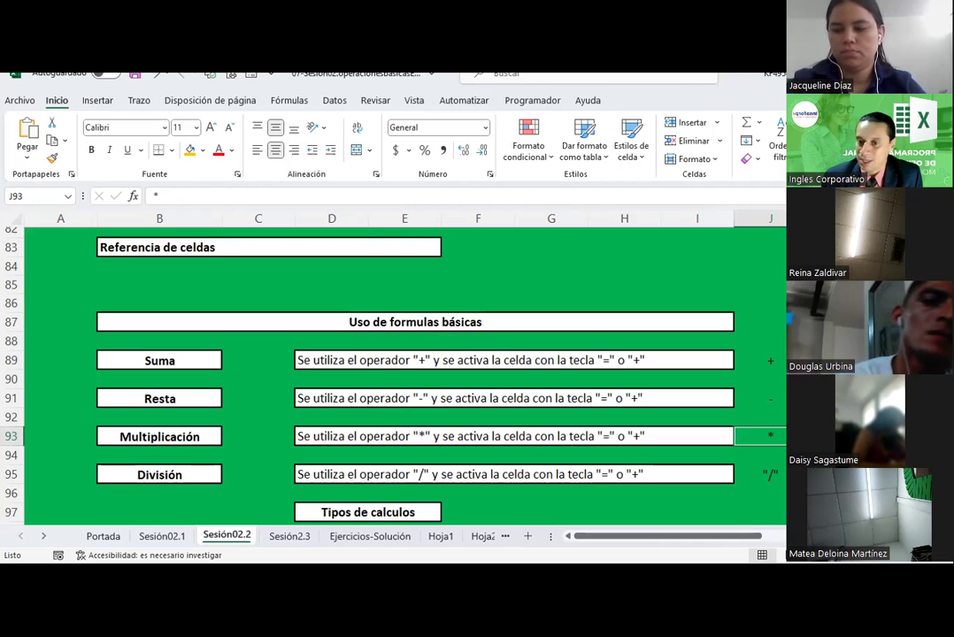
{"action": "left_click", "coordinate": [759, 474]}
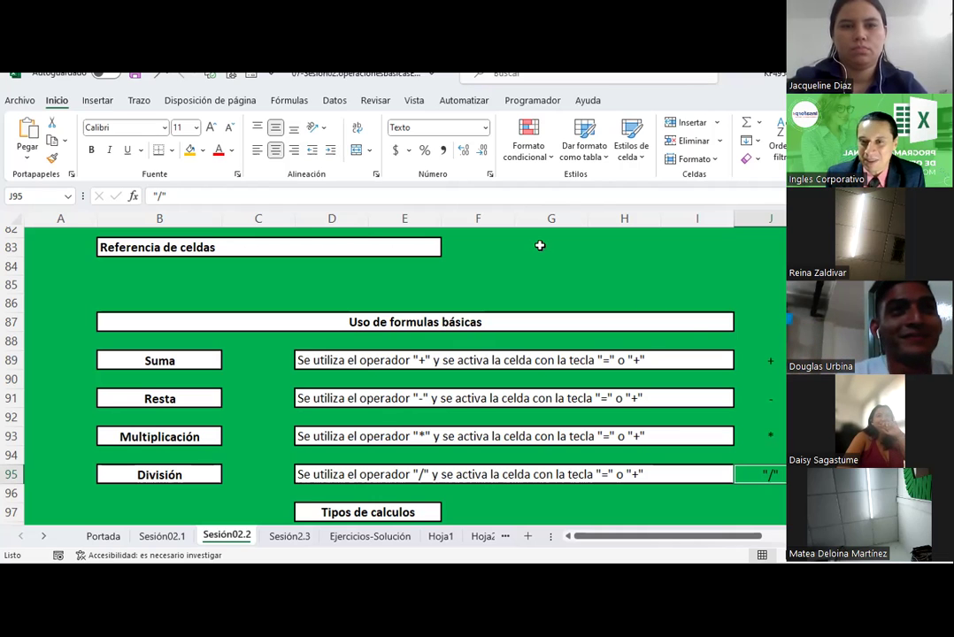
Draw black pen ink strokes near H84 to complete a handwritten division sign.
{"action": "left_click", "coordinate": [591, 267]}
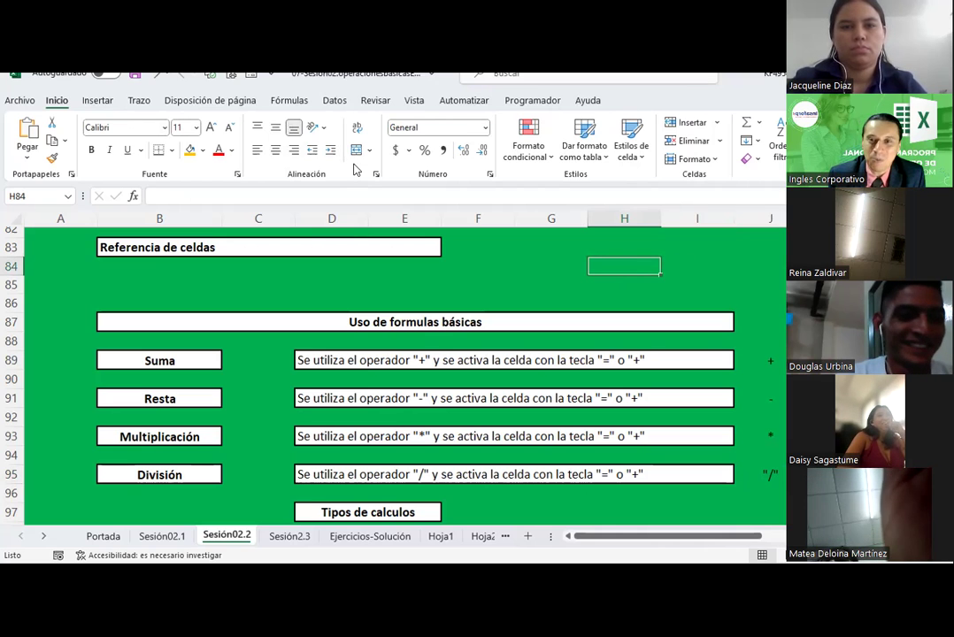
{"action": "left_click", "coordinate": [97, 101]}
{"action": "left_click", "coordinate": [138, 100]}
{"action": "left_click", "coordinate": [129, 142]}
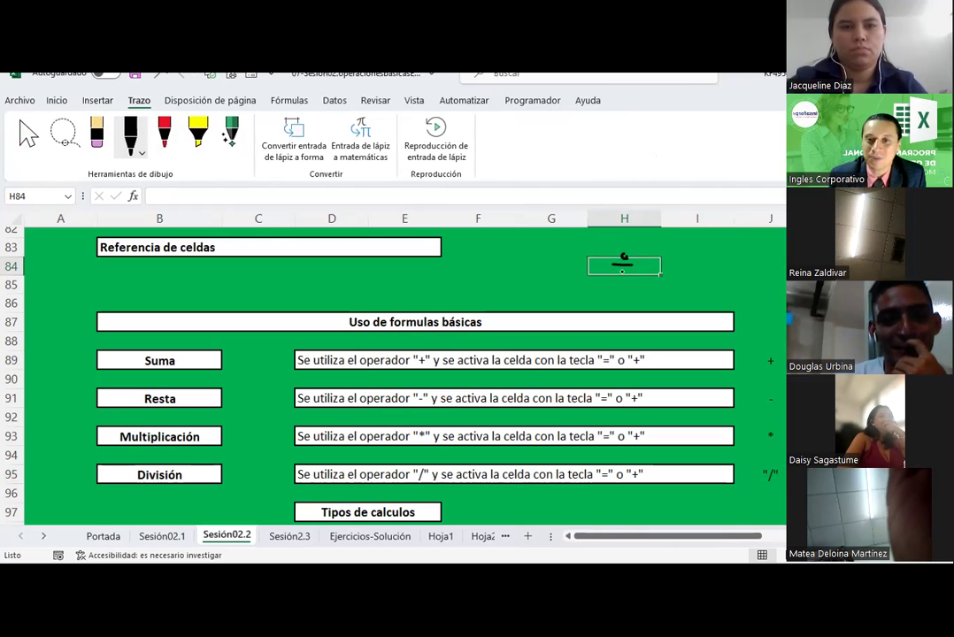
{"action": "left_click_drag", "start_coordinate": [623, 271], "coordinate": [627, 272]}
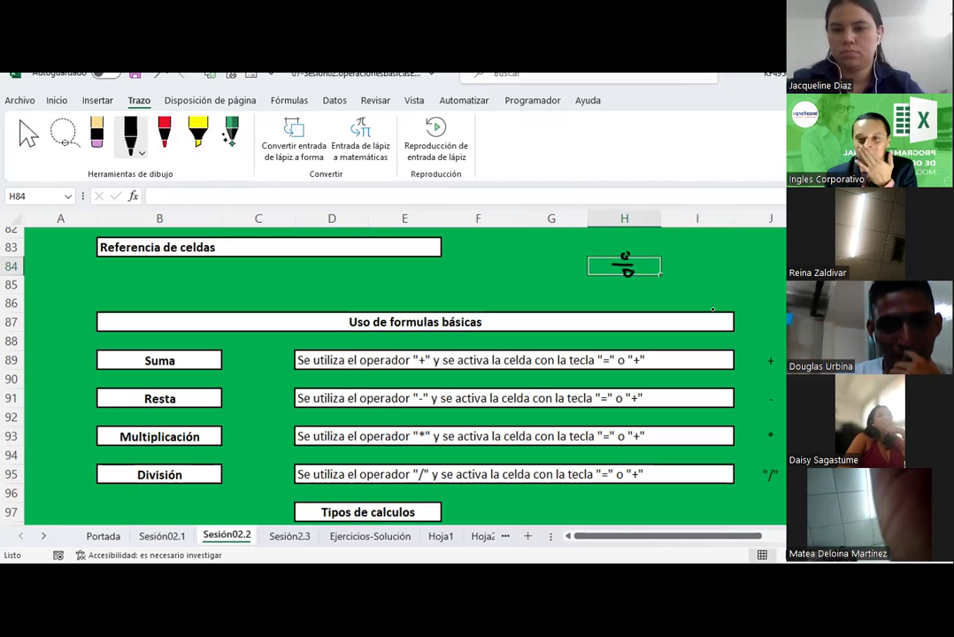
{"action": "left_click_drag", "start_coordinate": [697, 266], "coordinate": [725, 261]}
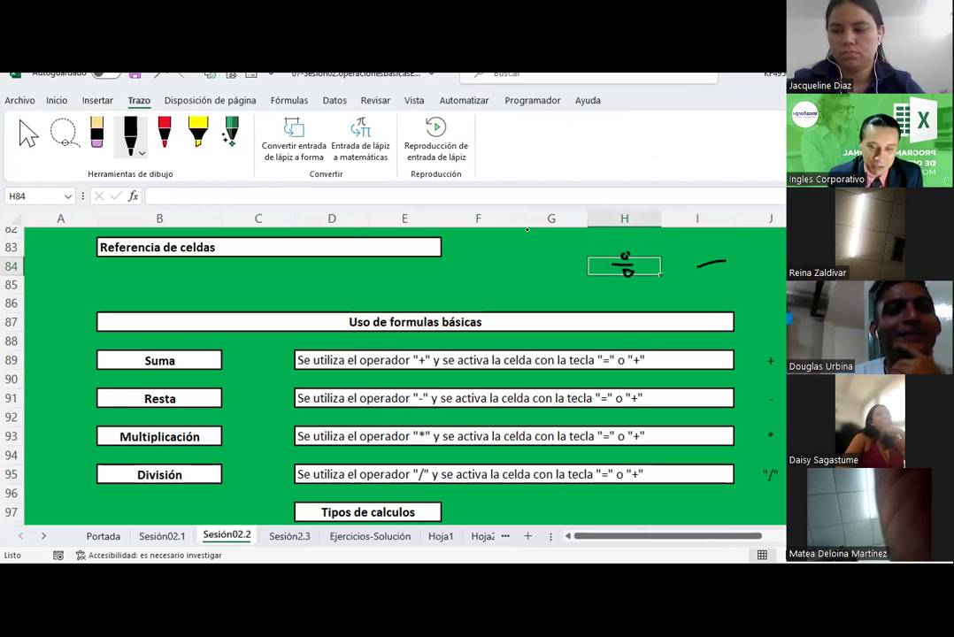
Erase the handwritten ink strokes, including the fraction and the 4s.
{"action": "left_click", "coordinate": [96, 133]}
{"action": "left_click", "coordinate": [703, 264]}
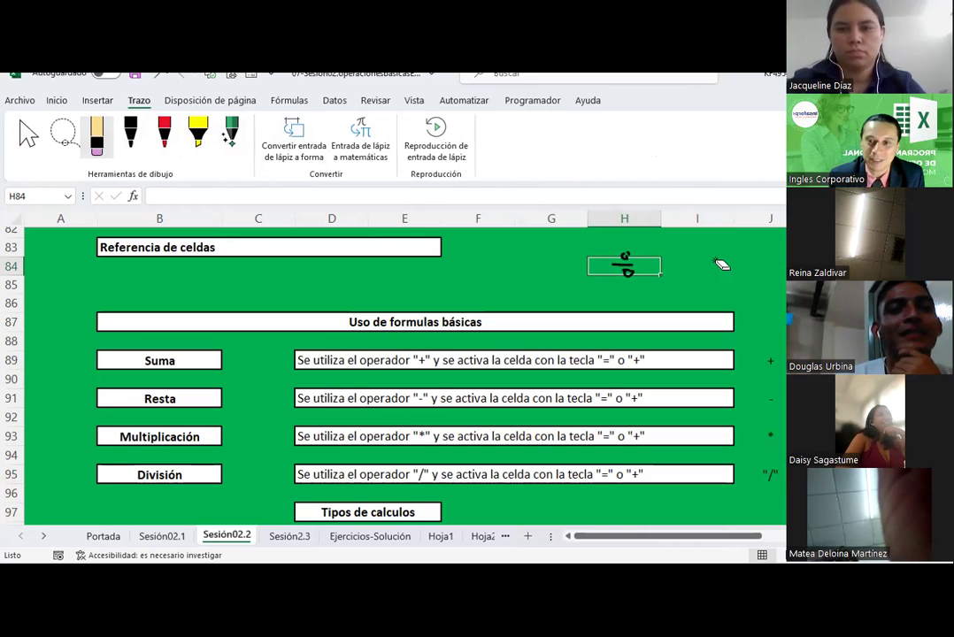
{"action": "left_click", "coordinate": [130, 133]}
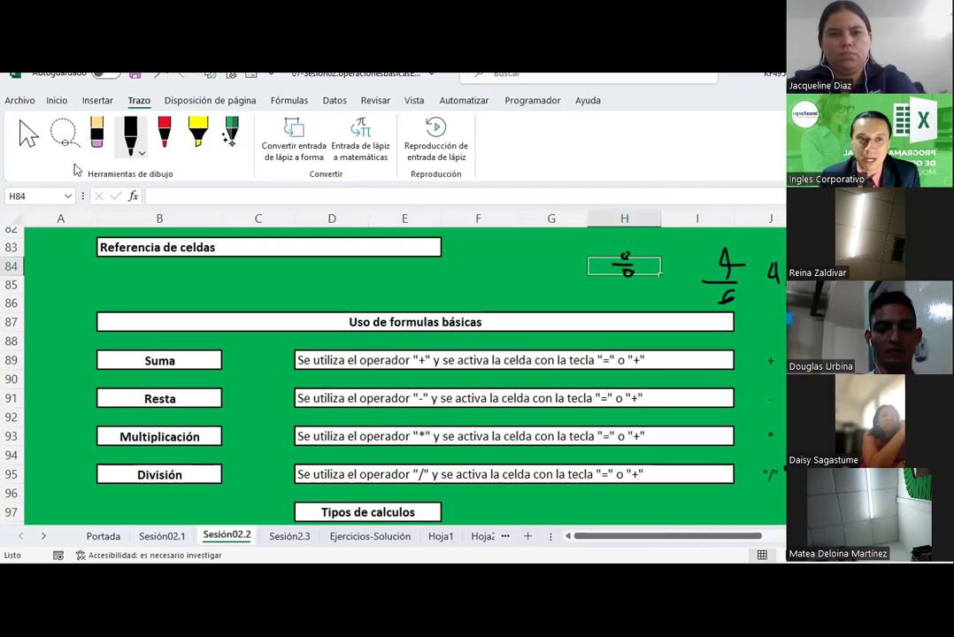
{"action": "left_click", "coordinate": [96, 134]}
{"action": "mouse_move", "coordinate": [619, 244]}
{"action": "left_mouse_down"}
{"action": "mouse_move", "coordinate": [782, 274]}
{"action": "mouse_move", "coordinate": [731, 298]}
{"action": "mouse_move", "coordinate": [626, 280]}
{"action": "left_mouse_up"}
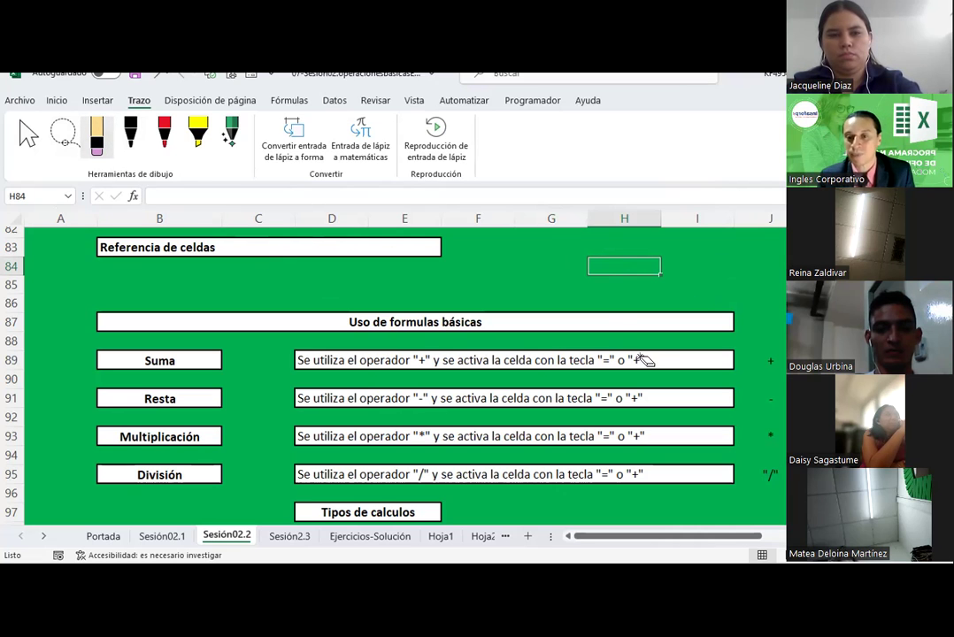
{"action": "key", "text": "Escape"}
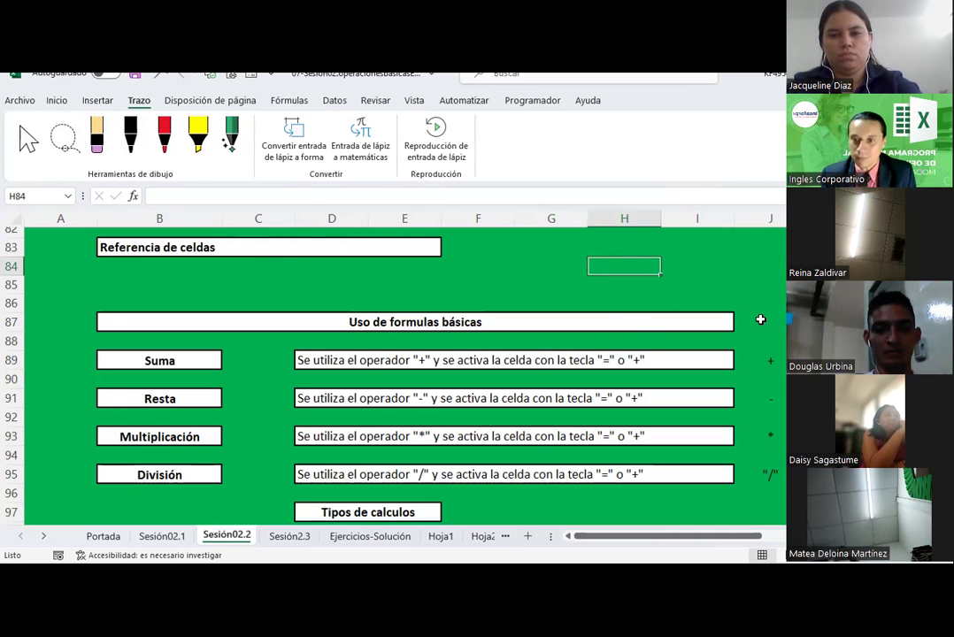
Clear the old values in L99:M99 and L101:N101, leaving linked cell L103 at 0.
{"action": "scroll", "coordinate": [760, 318], "scroll_direction": "down", "scroll_amount": 1}
{"action": "scroll", "coordinate": [760, 319], "scroll_direction": "down", "scroll_amount": 1}
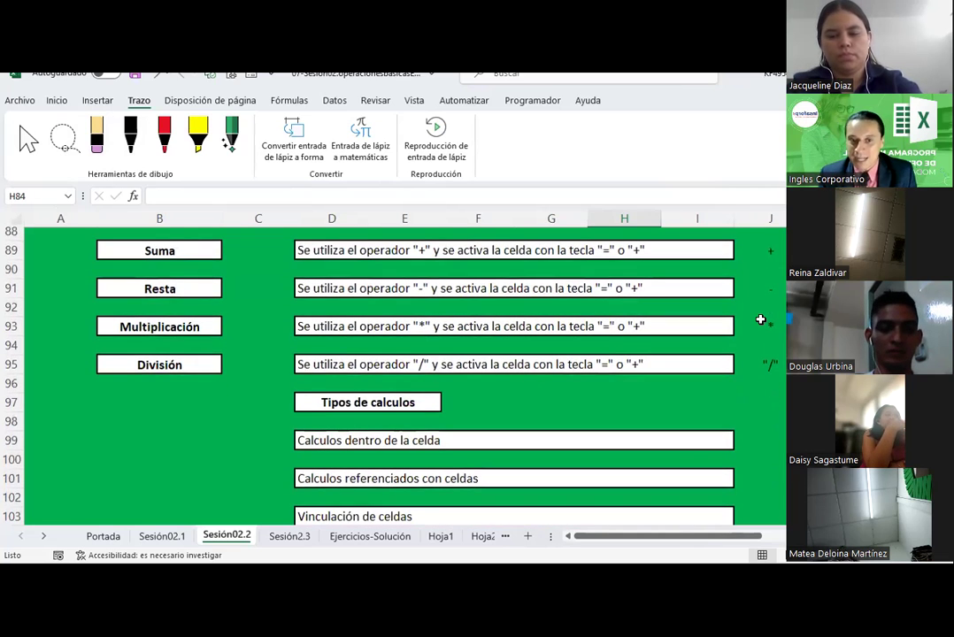
{"action": "mouse_move", "coordinate": [719, 536]}
{"action": "left_mouse_down"}
{"action": "mouse_move", "coordinate": [782, 536]}
{"action": "mouse_move", "coordinate": [761, 538]}
{"action": "left_mouse_up"}
{"action": "scroll", "coordinate": [617, 447], "scroll_direction": "down", "scroll_amount": 1}
{"action": "scroll", "coordinate": [593, 425], "scroll_direction": "down", "scroll_amount": 1}
{"action": "scroll", "coordinate": [584, 411], "scroll_direction": "up", "scroll_amount": 1}
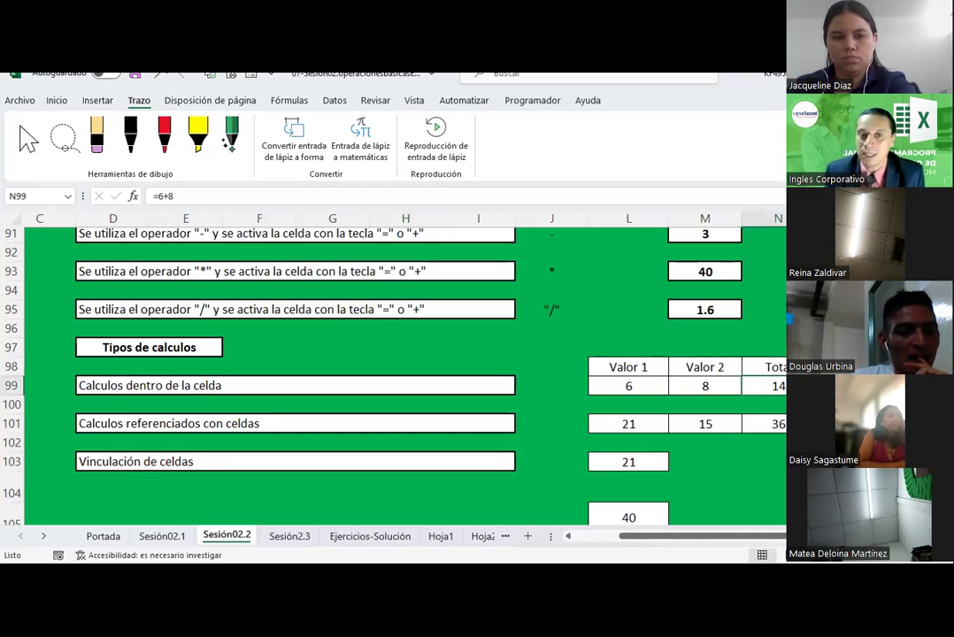
{"action": "left_click_drag", "start_coordinate": [628, 386], "coordinate": [754, 380]}
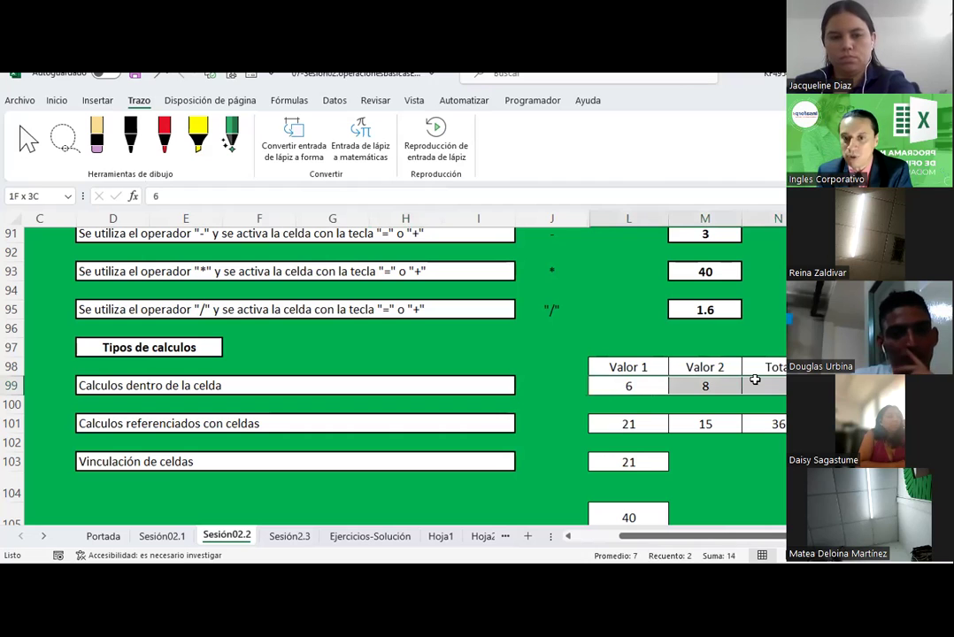
{"action": "key", "text": "Delete"}
{"action": "left_click", "coordinate": [659, 370]}
{"action": "left_click", "coordinate": [702, 363]}
{"action": "left_click", "coordinate": [762, 367]}
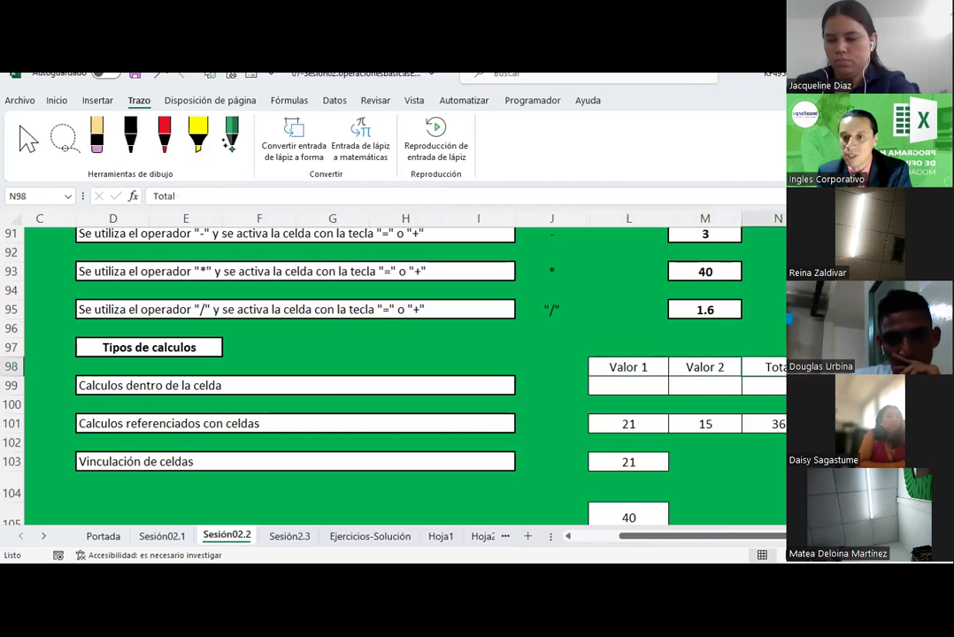
{"action": "left_click_drag", "start_coordinate": [652, 424], "coordinate": [769, 424]}
{"action": "key", "text": "Delete"}
{"action": "left_click", "coordinate": [650, 458]}
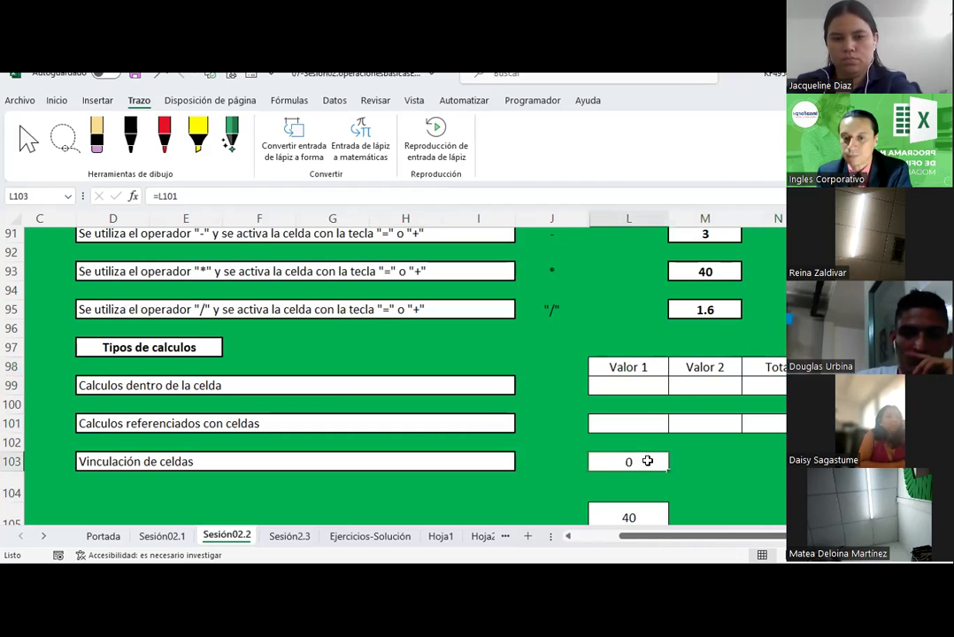
{"action": "left_click", "coordinate": [741, 475]}
Enter 13 in L99, 5 in M99 and =13+5 in Total cell N99.
{"action": "scroll", "coordinate": [741, 473], "scroll_direction": "down", "scroll_amount": 1}
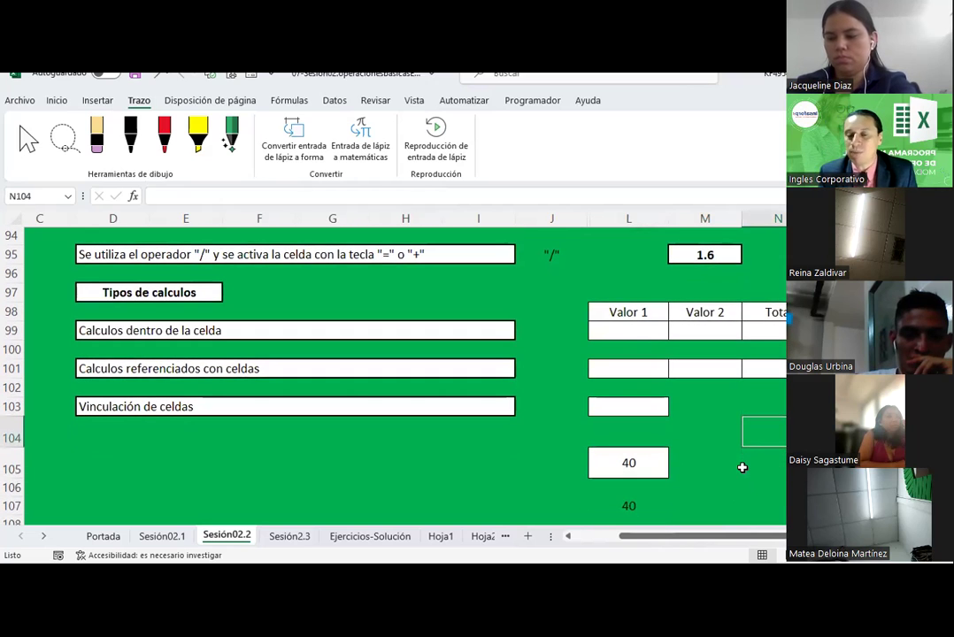
{"action": "left_click", "coordinate": [643, 329]}
{"action": "type", "text": "1"}
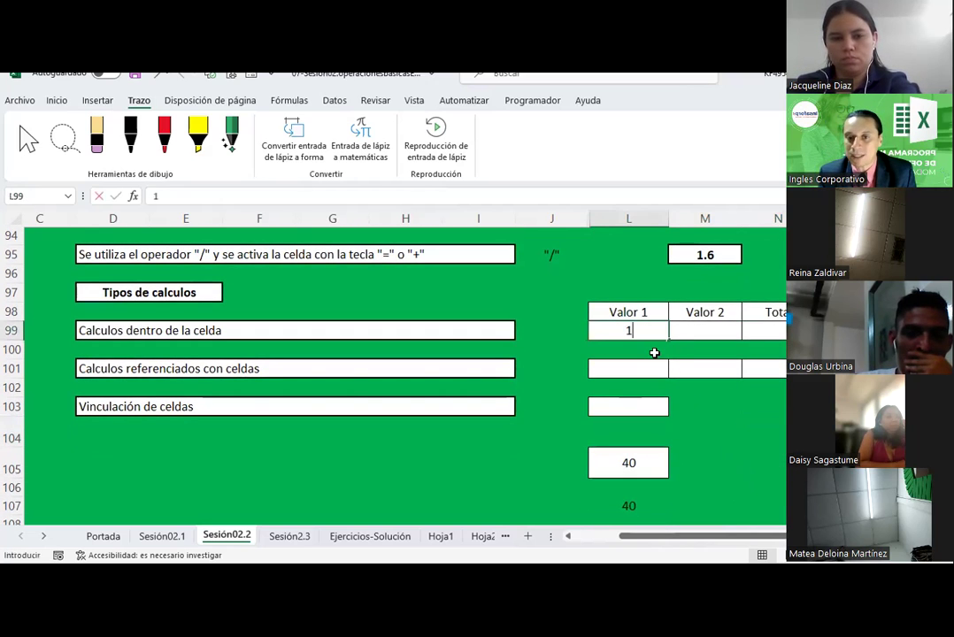
{"action": "type", "text": "3"}
{"action": "left_click", "coordinate": [703, 330]}
{"action": "type", "text": "5"}
{"action": "left_click", "coordinate": [735, 426]}
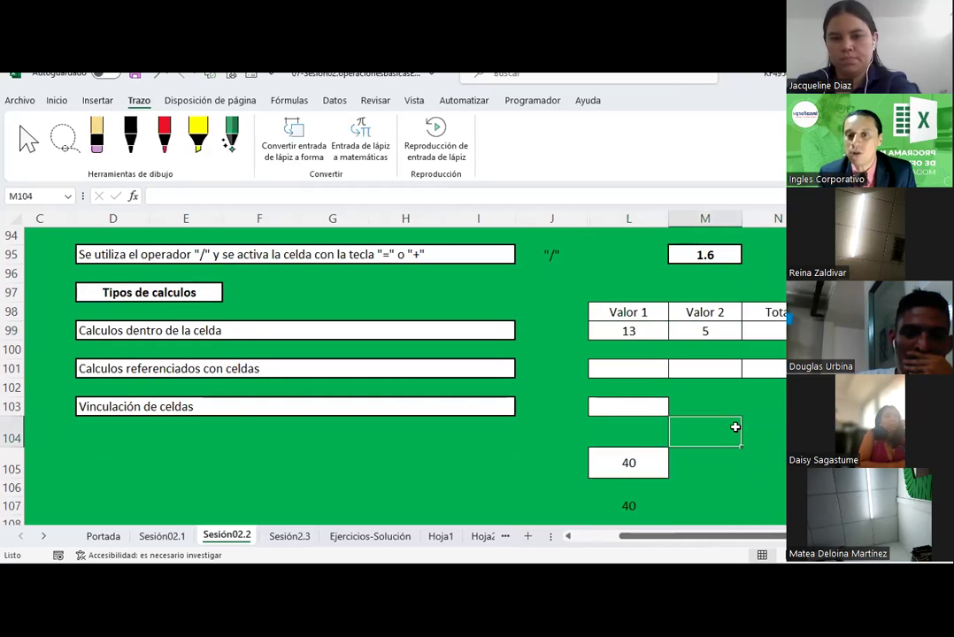
{"action": "scroll", "coordinate": [733, 428], "scroll_direction": "up", "scroll_amount": 1}
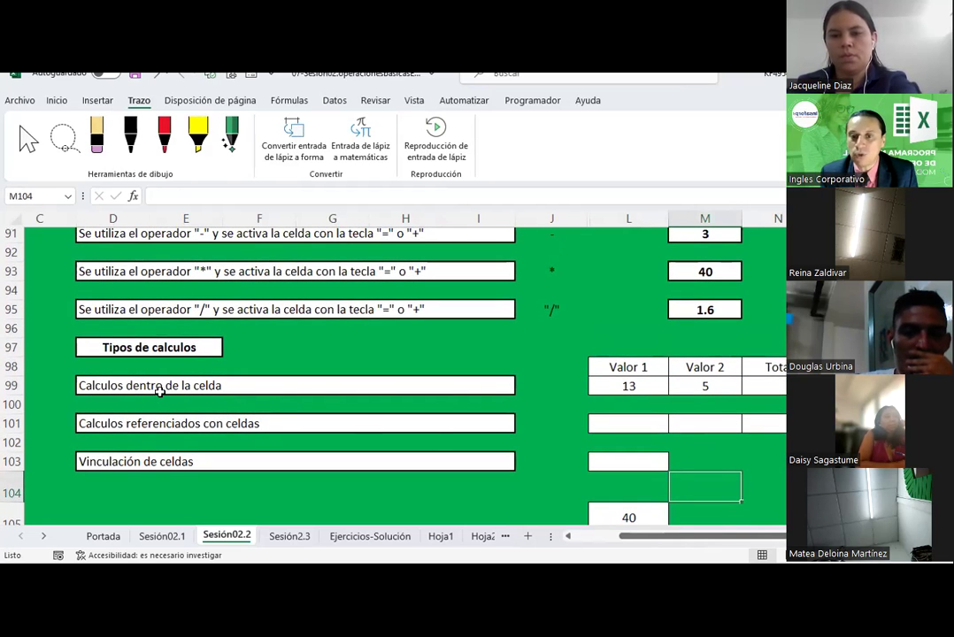
{"action": "left_click", "coordinate": [775, 385]}
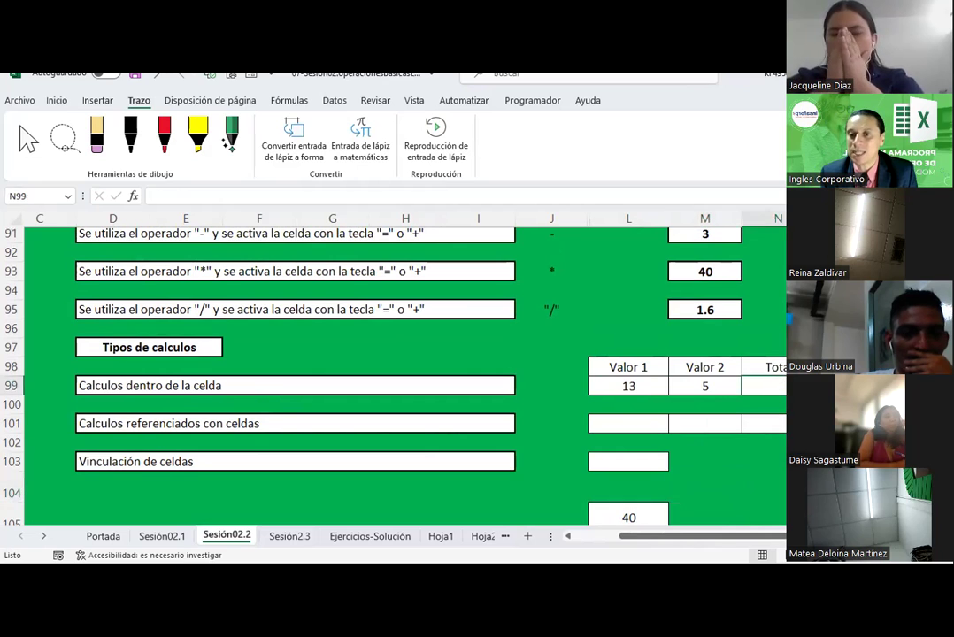
{"action": "type", "text": "="}
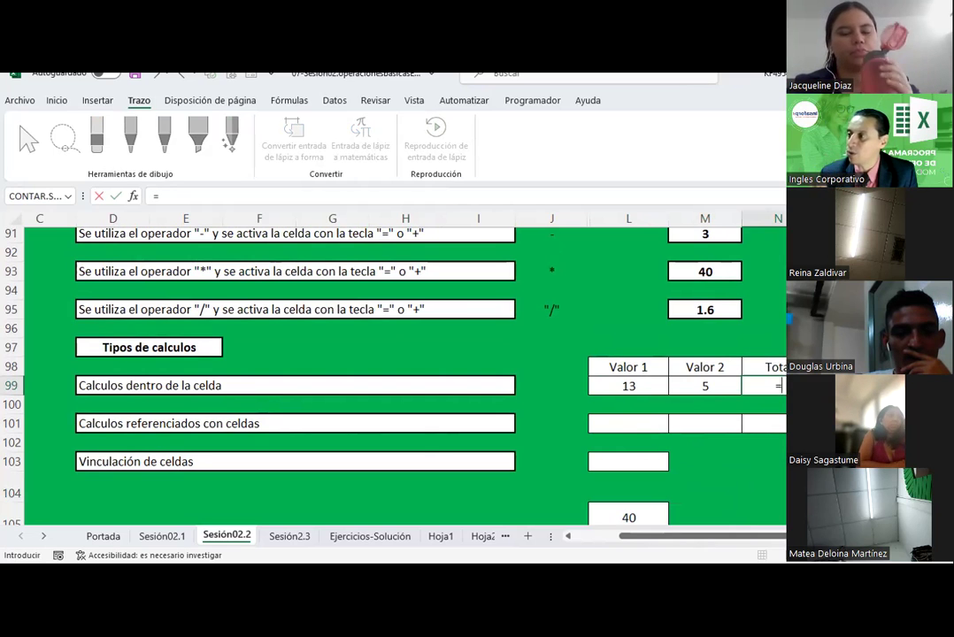
{"action": "type", "text": "13+5"}
{"action": "key", "text": "Return"}
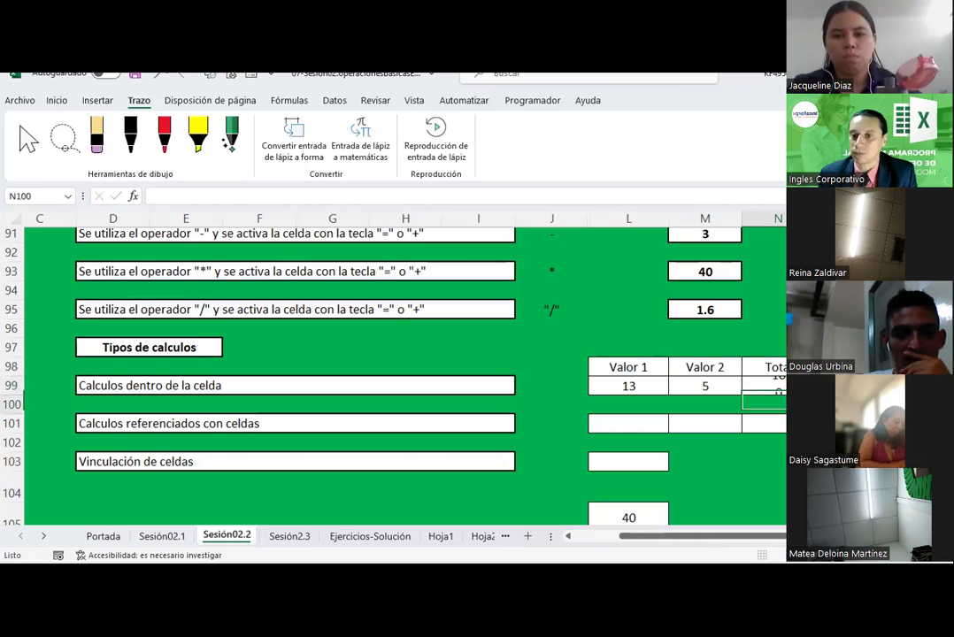
{"action": "left_click", "coordinate": [770, 386]}
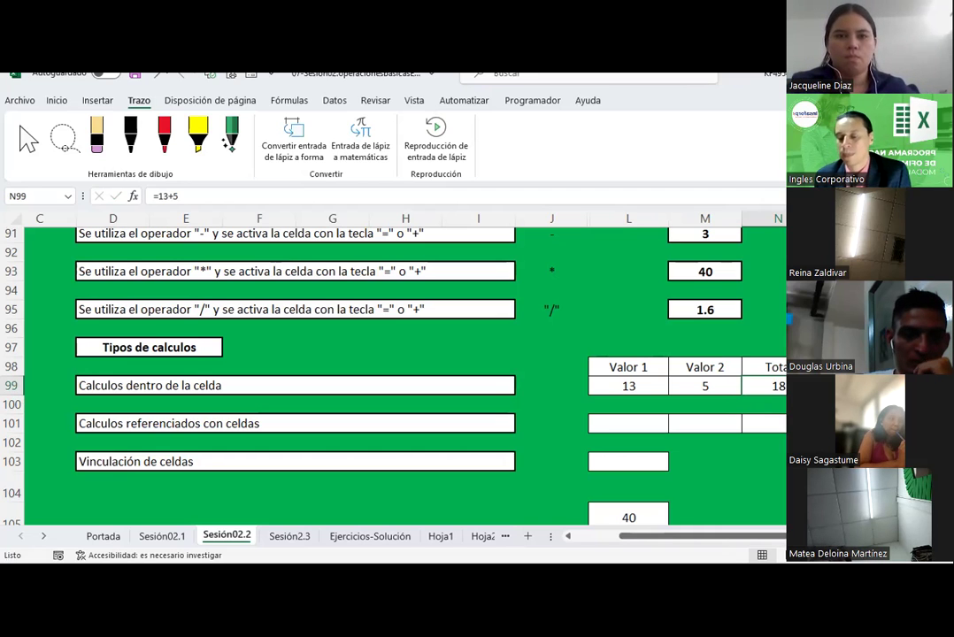
Enter 13 in L101 and 5 in M101 of the cell-referenced row.
{"action": "left_click", "coordinate": [762, 423]}
{"action": "left_click", "coordinate": [762, 386]}
{"action": "left_click", "coordinate": [761, 423]}
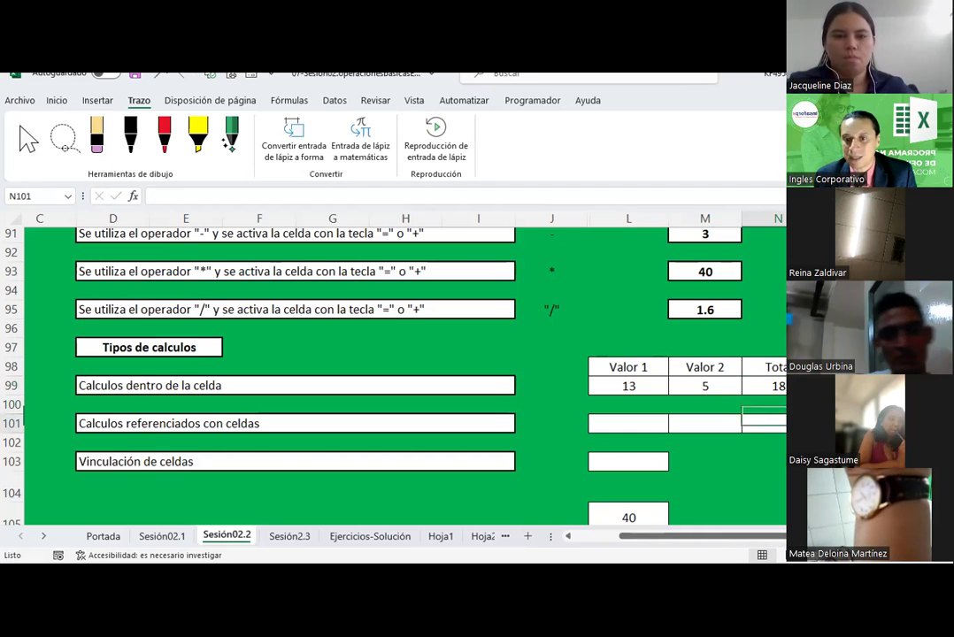
{"action": "left_click", "coordinate": [665, 424]}
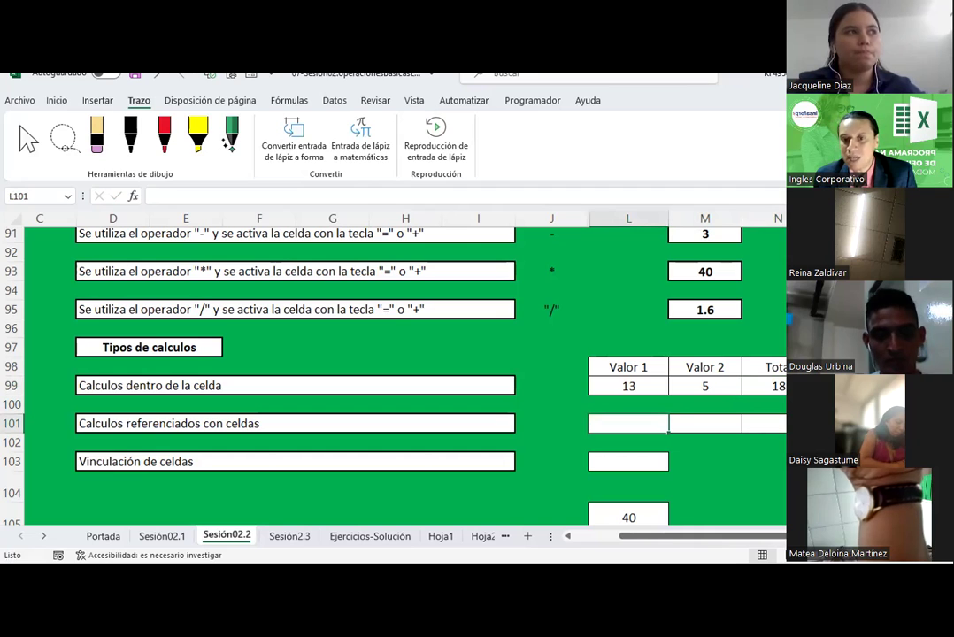
{"action": "type", "text": "13"}
{"action": "left_click", "coordinate": [739, 433]}
{"action": "type", "text": "5"}
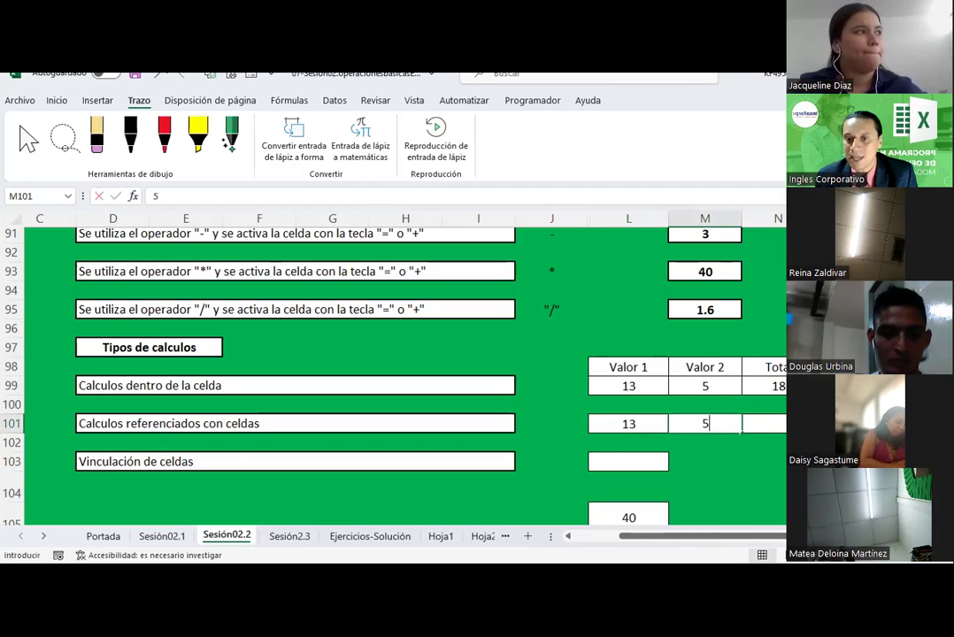
{"action": "key", "text": "Tab"}
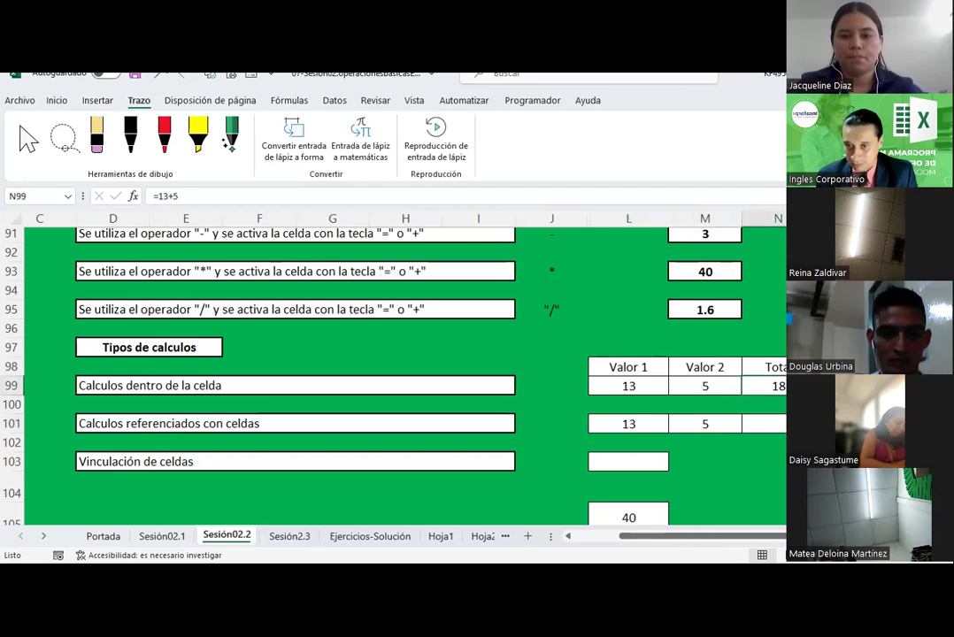
Bold the Valor 1, Valor 2 and Total headers and start N101's formula with +.
{"action": "left_click_drag", "start_coordinate": [770, 366], "coordinate": [628, 366]}
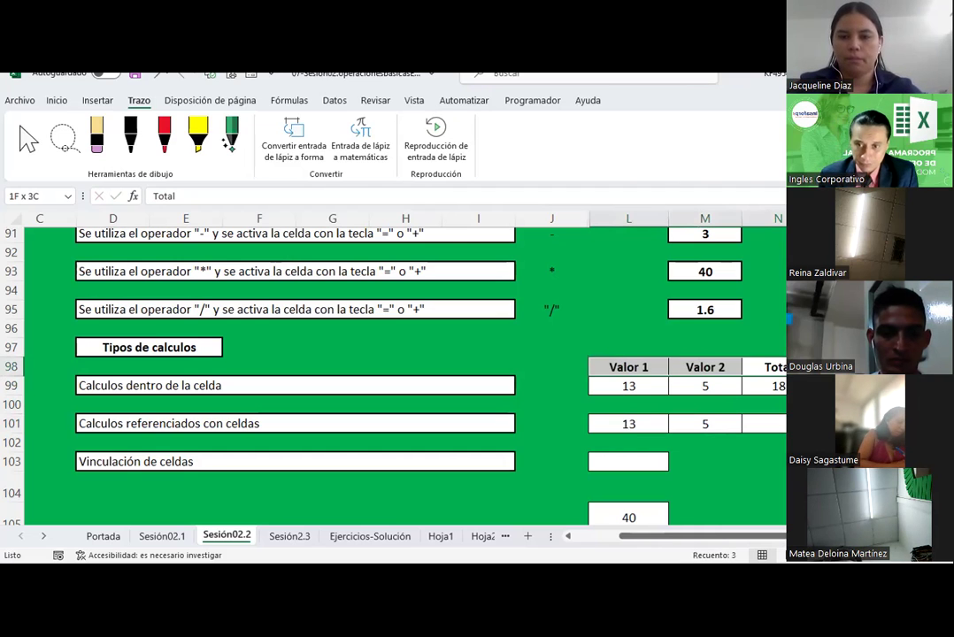
{"action": "left_click", "coordinate": [763, 423]}
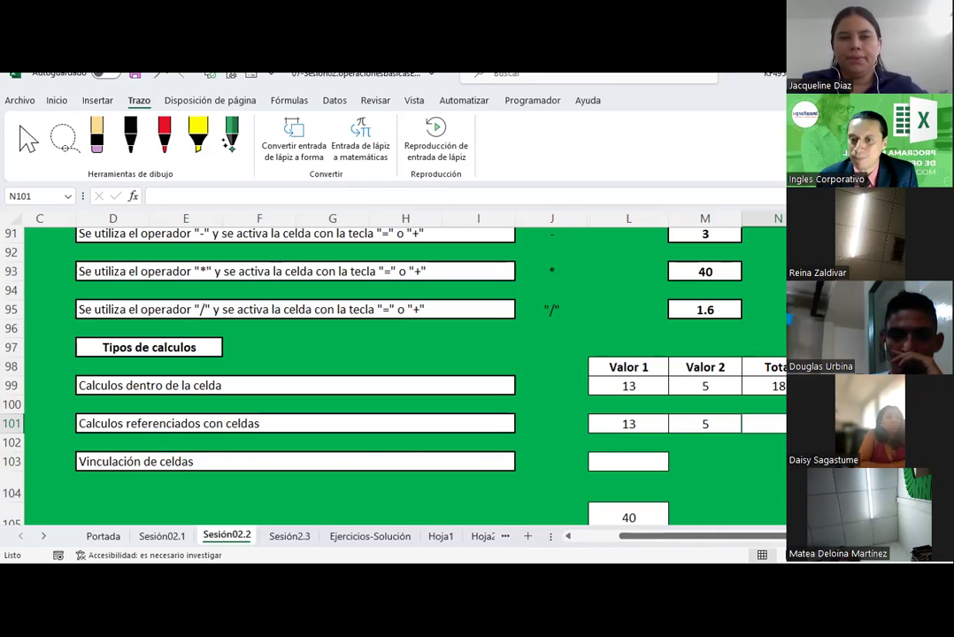
{"action": "type", "text": "+"}
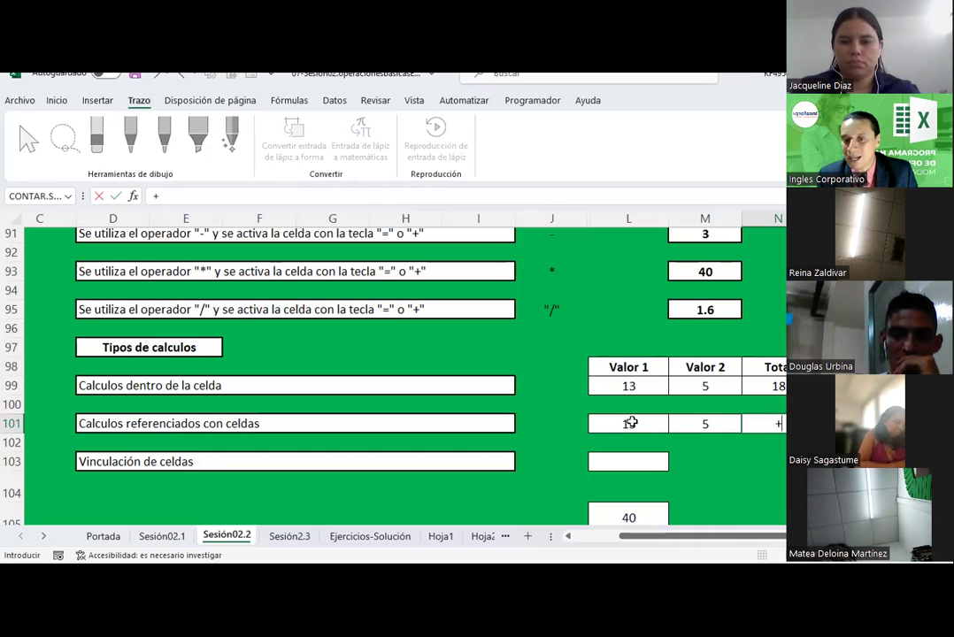
{"action": "left_click", "coordinate": [630, 423]}
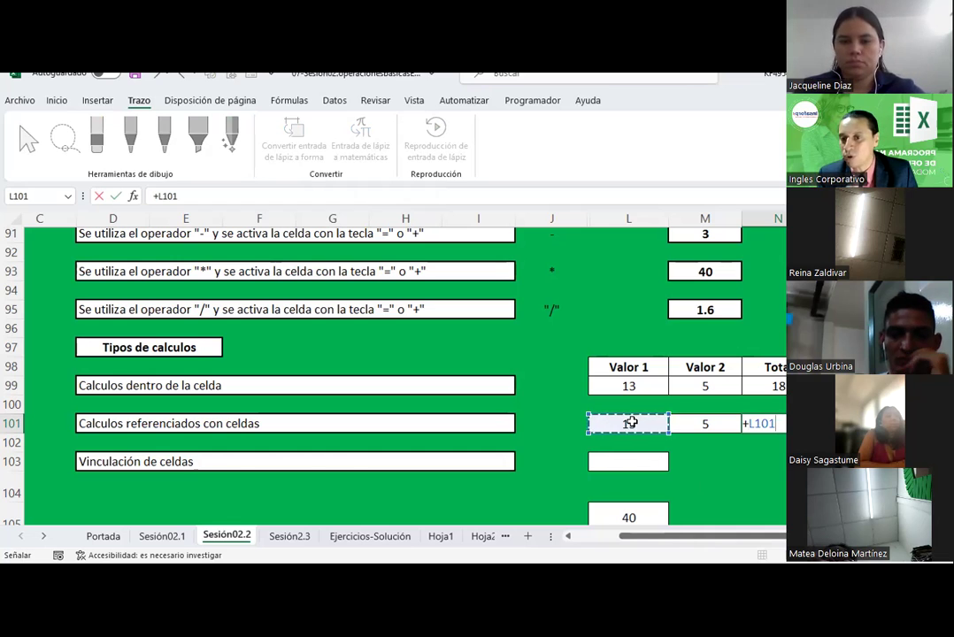
{"action": "type", "text": "+"}
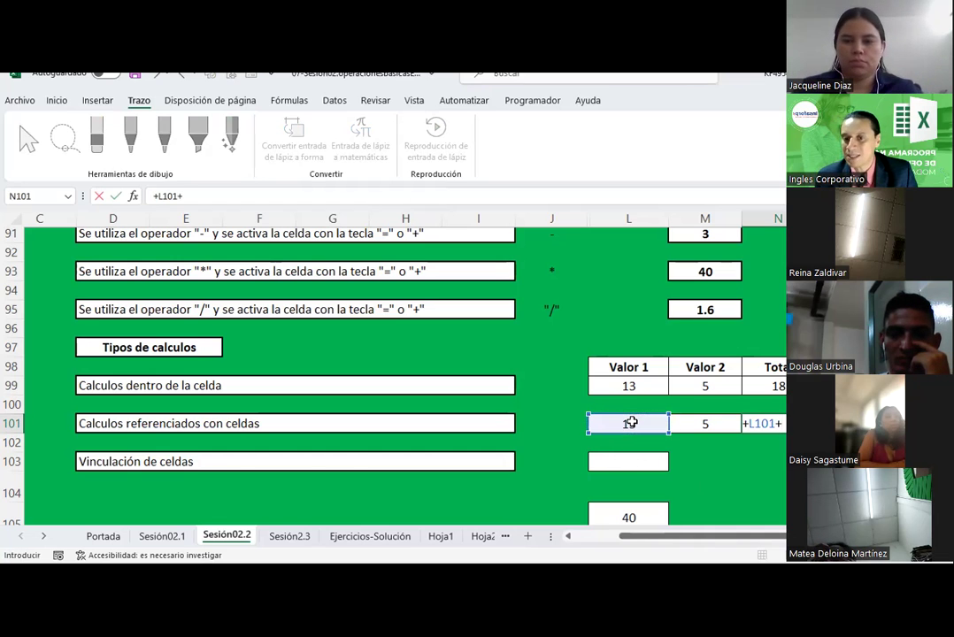
{"action": "left_click", "coordinate": [704, 421]}
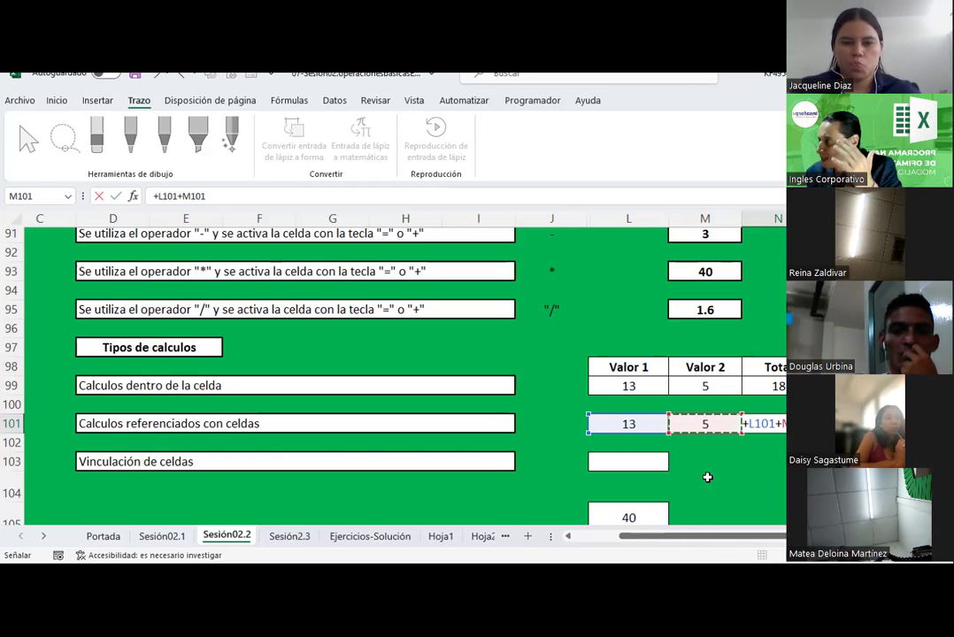
{"action": "key", "text": "Return"}
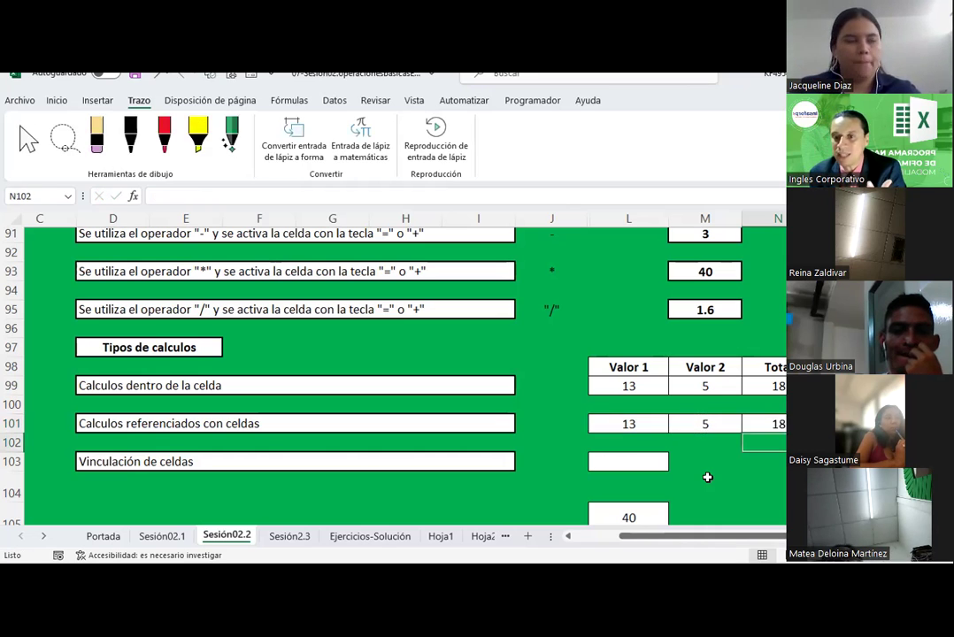
{"action": "key", "text": "Up"}
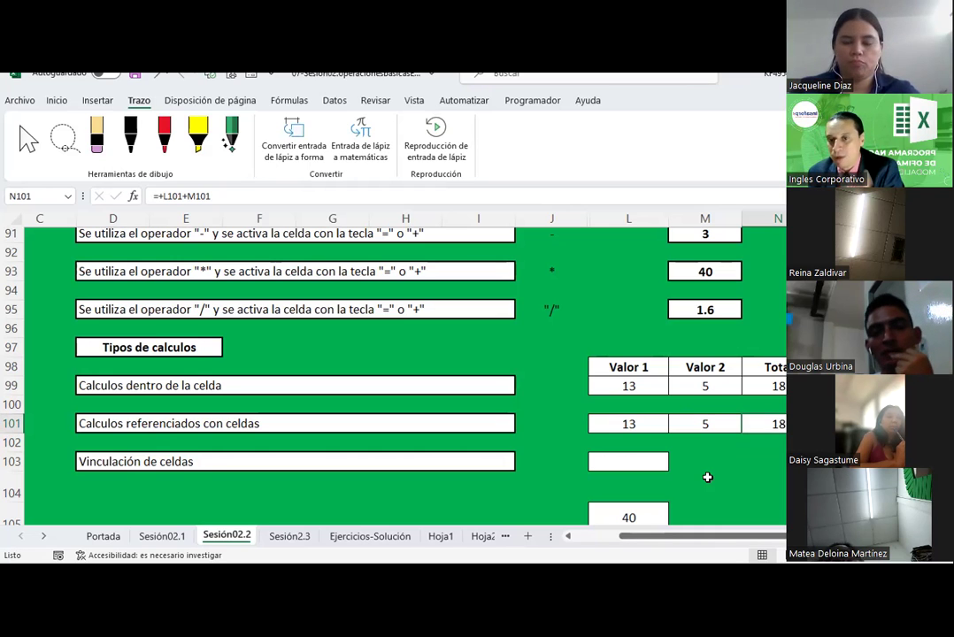
Change L101 to 15 and confirm N101's Total recalculates to 20.
{"action": "key", "text": "Up"}
{"action": "key", "text": "Up"}
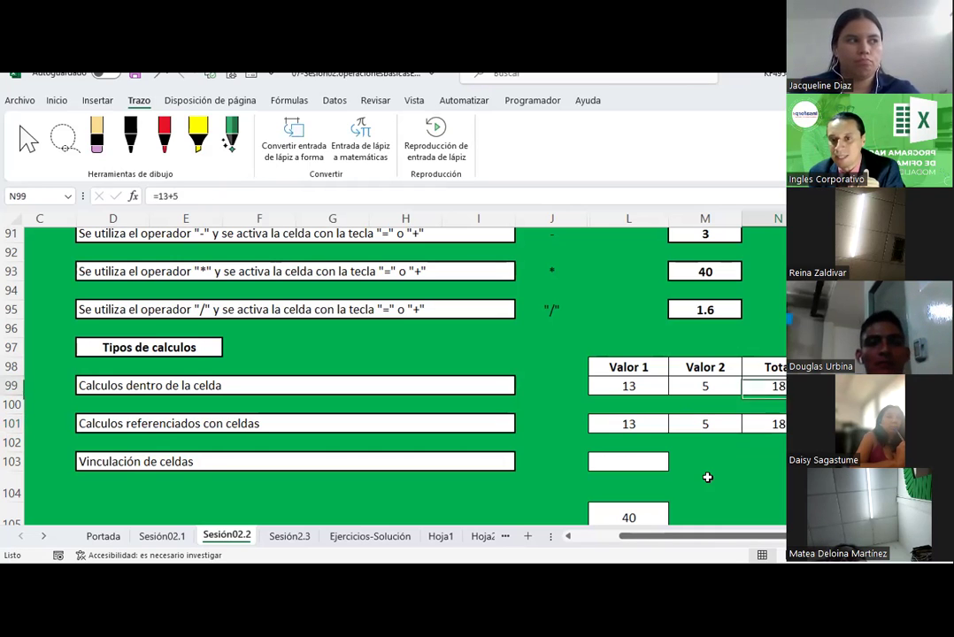
{"action": "key", "text": "Down"}
{"action": "key", "text": "Down"}
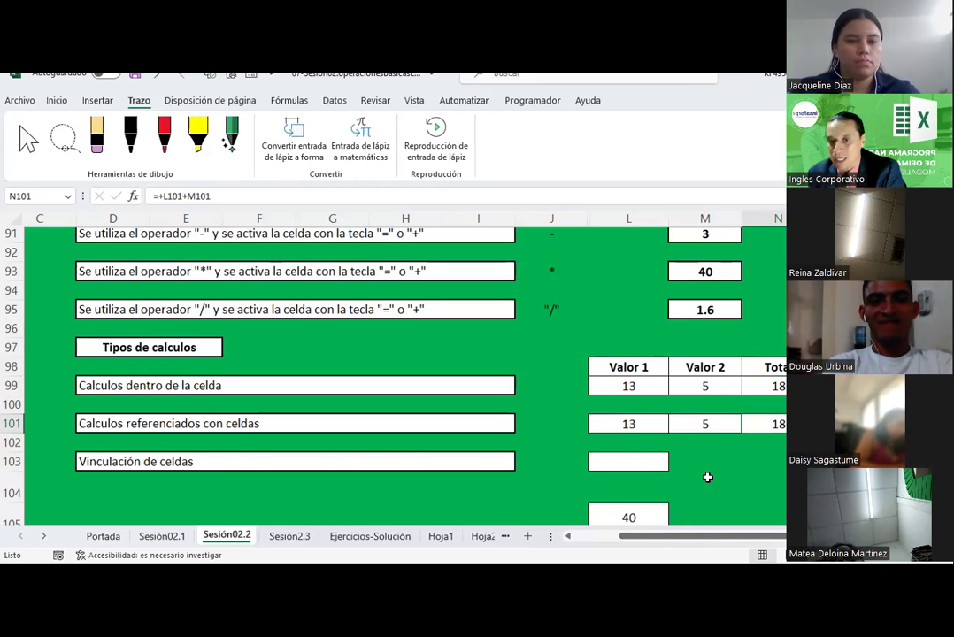
{"action": "key", "text": "Up"}
{"action": "key", "text": "Down"}
{"action": "key", "text": "Left"}
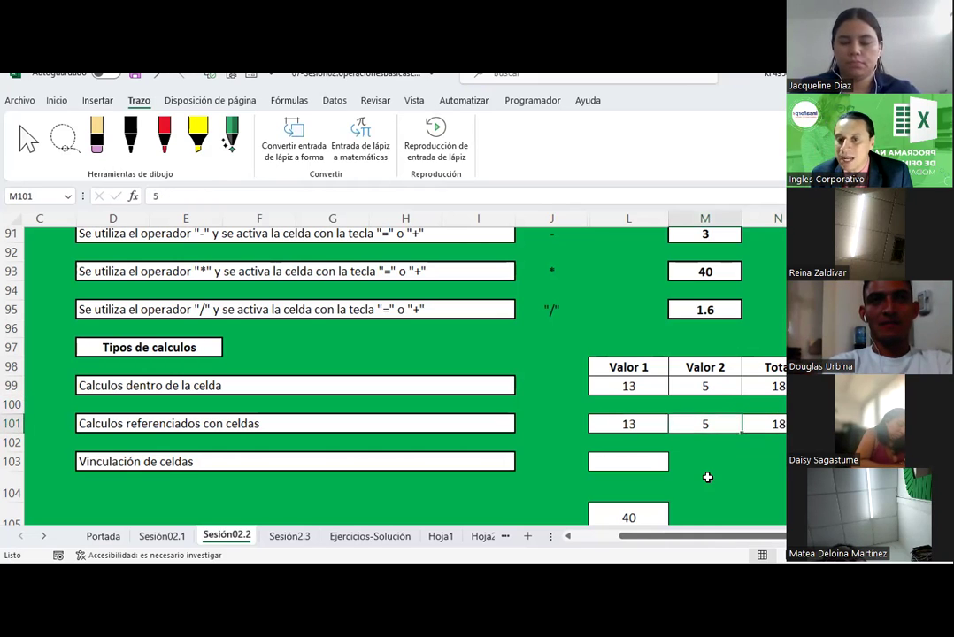
{"action": "key", "text": "Left"}
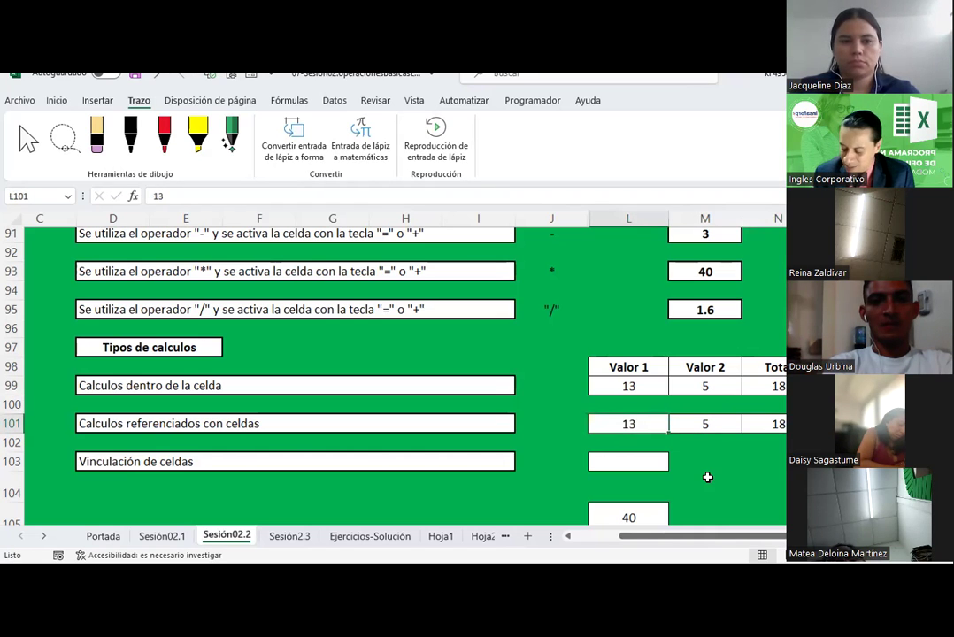
{"action": "type", "text": "15"}
{"action": "key", "text": "Return"}
{"action": "key", "text": "Up"}
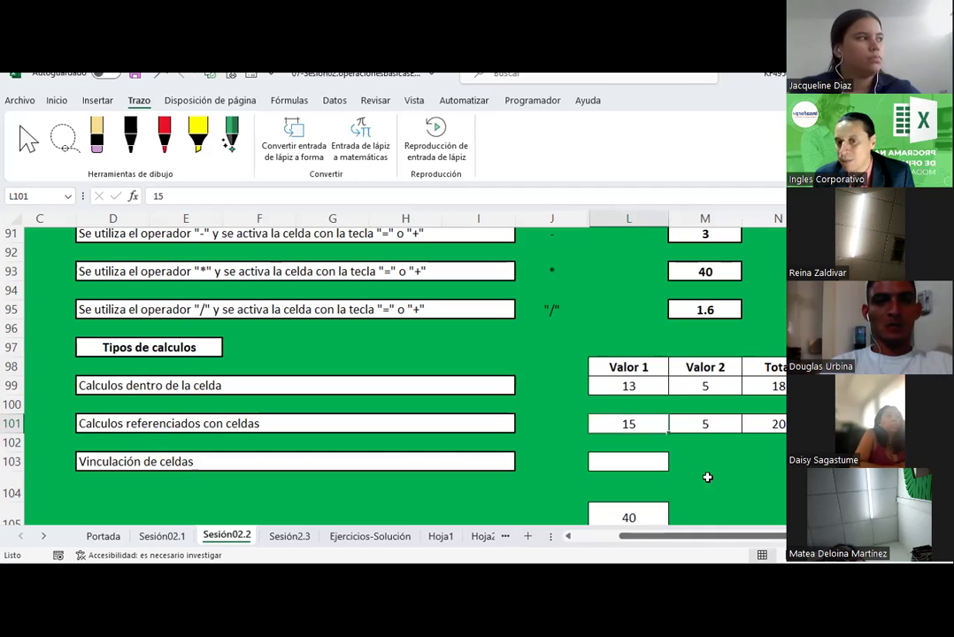
{"action": "key", "text": "Right"}
{"action": "key", "text": "Right"}
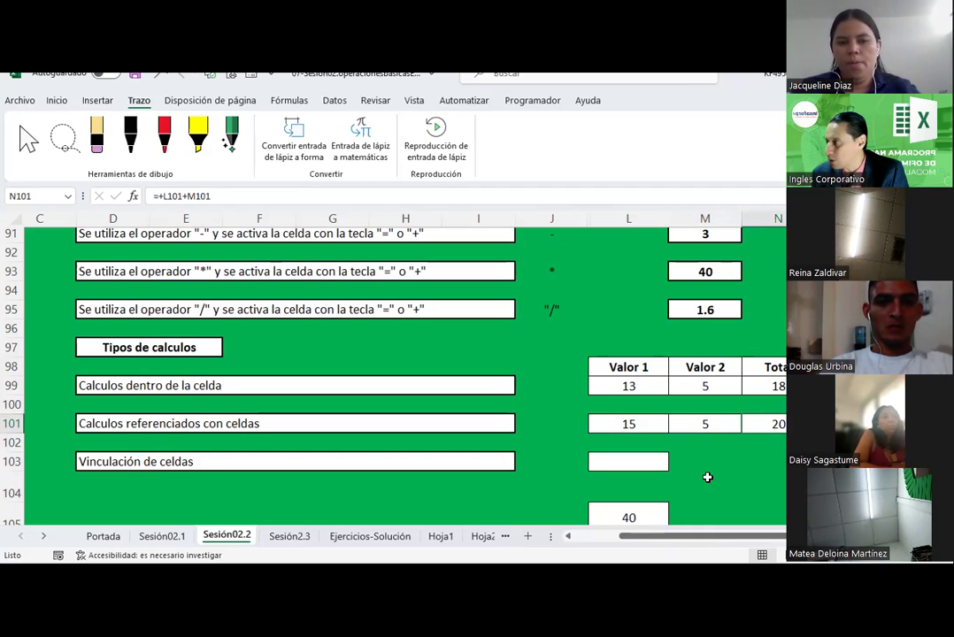
{"action": "key", "text": "Up"}
{"action": "key", "text": "Up"}
Enter 15 in L99 and edit N99's formula to =15+5 so it shows 20.
{"action": "key", "text": "Left"}
{"action": "key", "text": "Left"}
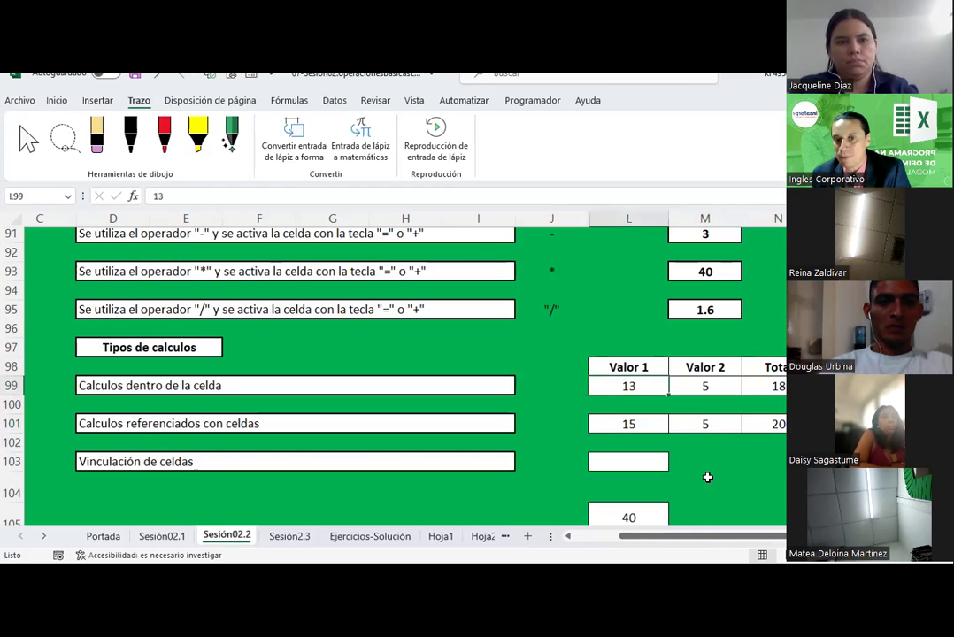
{"action": "type", "text": "15"}
{"action": "key", "text": "Return"}
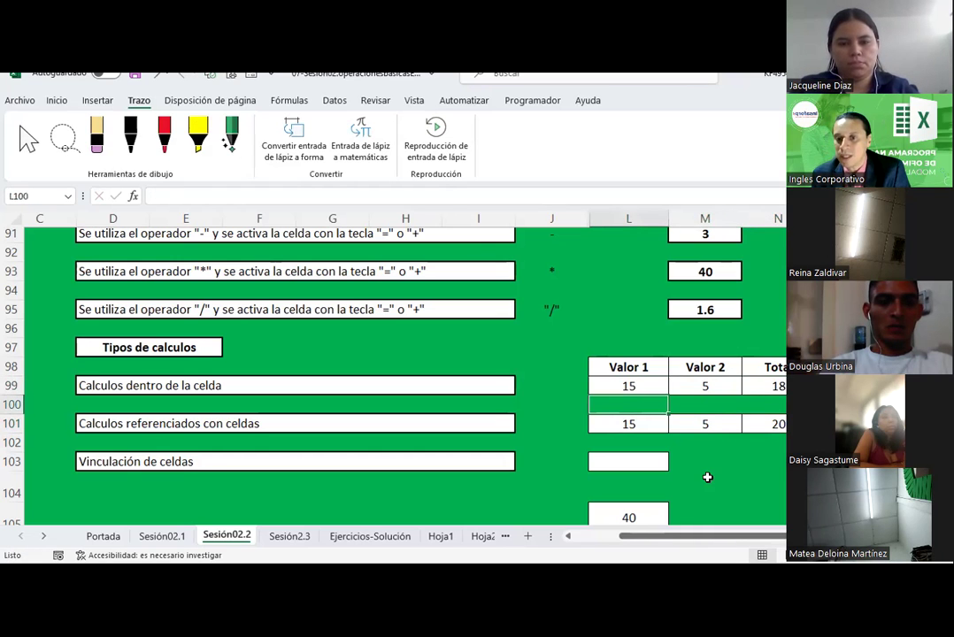
{"action": "key", "text": "Up"}
{"action": "key", "text": "Right"}
{"action": "key", "text": "Right"}
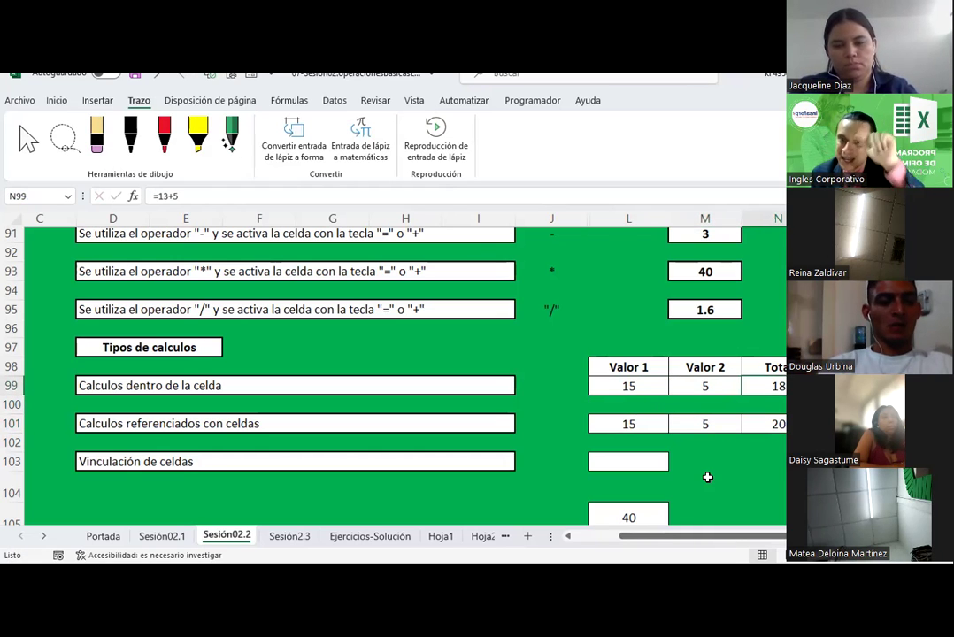
{"action": "key", "text": "F2"}
{"action": "key", "text": "Left"}
{"action": "key", "text": "Left"}
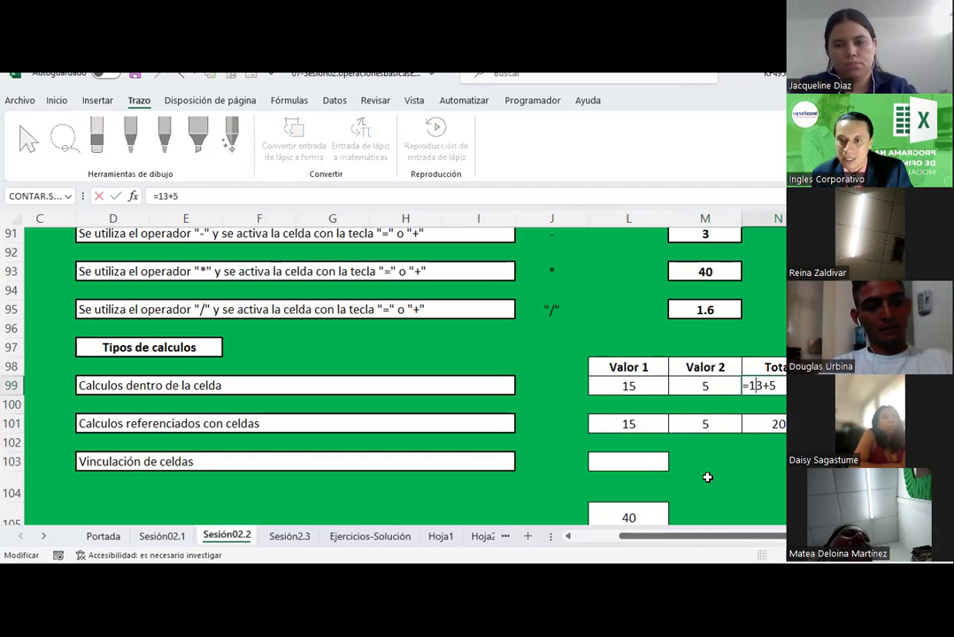
{"action": "key", "text": "BackSpace"}
{"action": "type", "text": "5"}
{"action": "key", "text": "Return"}
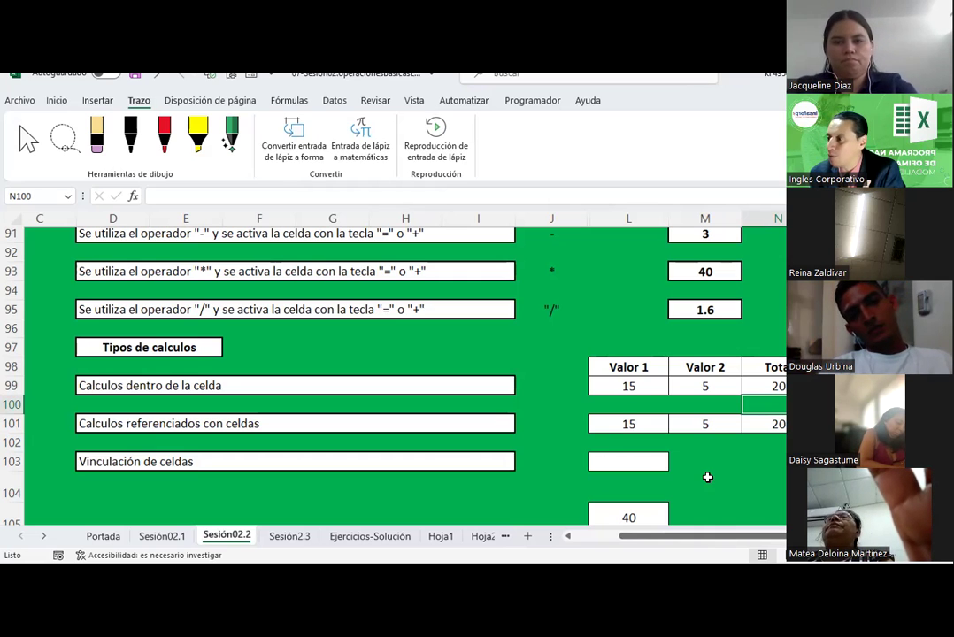
{"action": "key", "text": "Down"}
{"action": "key", "text": "Down"}
{"action": "key", "text": "Down"}
{"action": "key", "text": "Down"}
{"action": "key", "text": "Down"}
{"action": "key", "text": "Down"}
{"action": "key", "text": "Down"}
{"action": "key", "text": "Down"}
{"action": "key", "text": "Up"}
{"action": "key", "text": "Up"}
{"action": "key", "text": "Up"}
{"action": "key", "text": "Up"}
{"action": "key", "text": "Up"}
{"action": "key", "text": "Up"}
Link the Vinculación de celdas cell L103 to N101, showing 20.
{"action": "key", "text": "Left"}
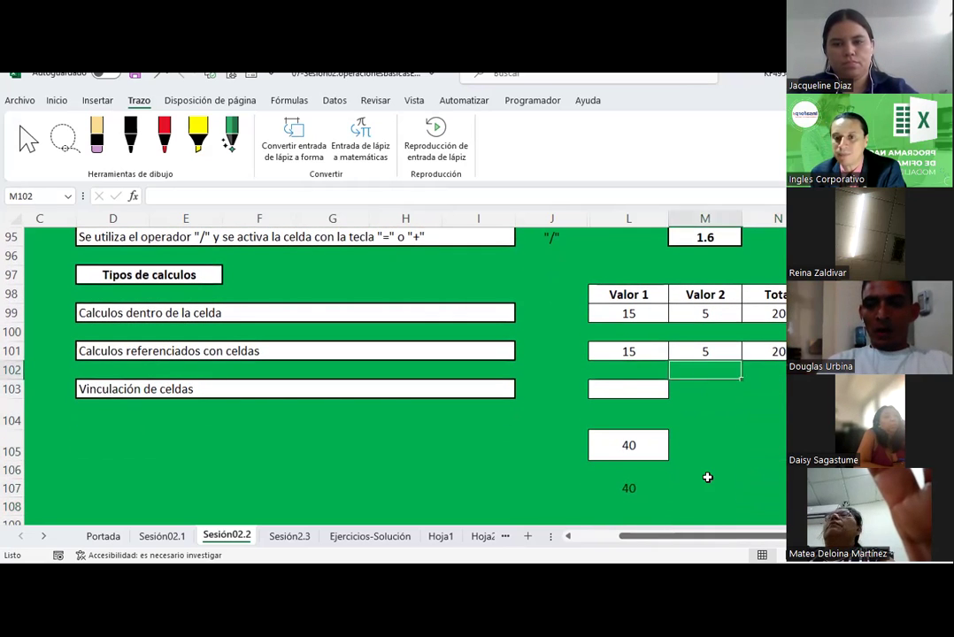
{"action": "key", "text": "Down"}
{"action": "key", "text": "Left"}
{"action": "key", "text": "Left"}
{"action": "key", "text": "Right"}
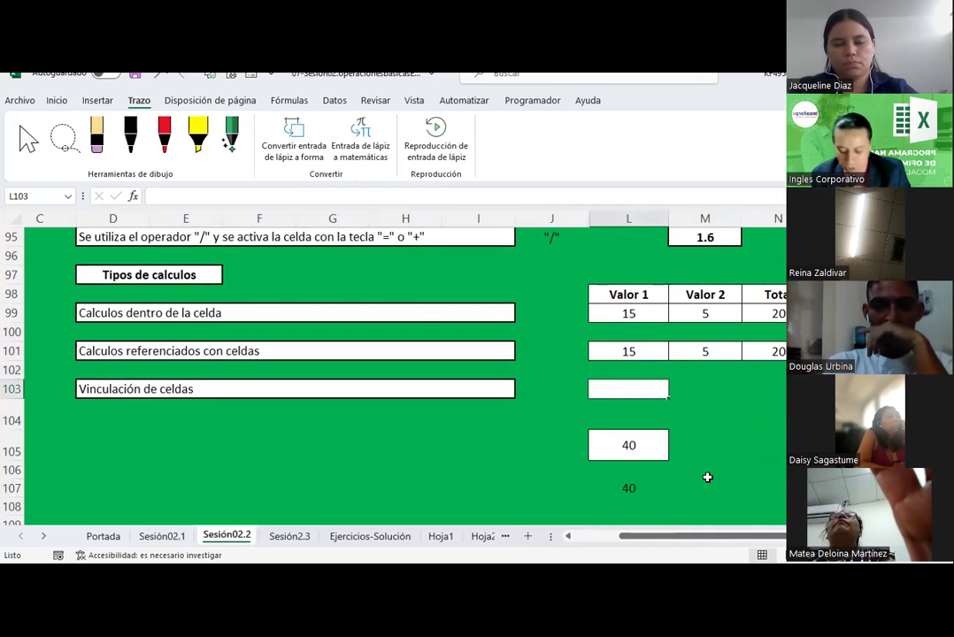
{"action": "type", "text": "="}
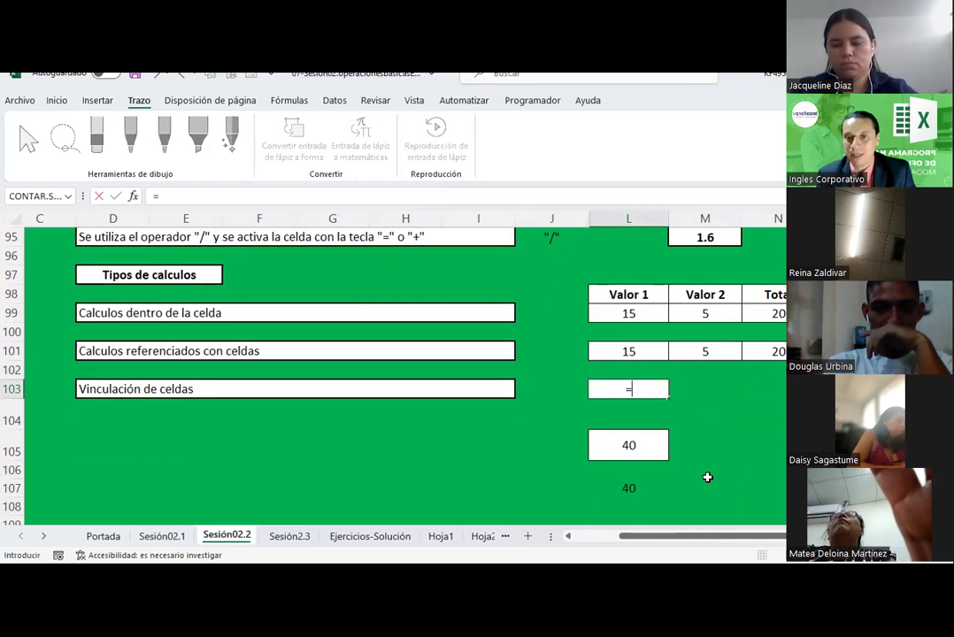
{"action": "left_click", "coordinate": [775, 351]}
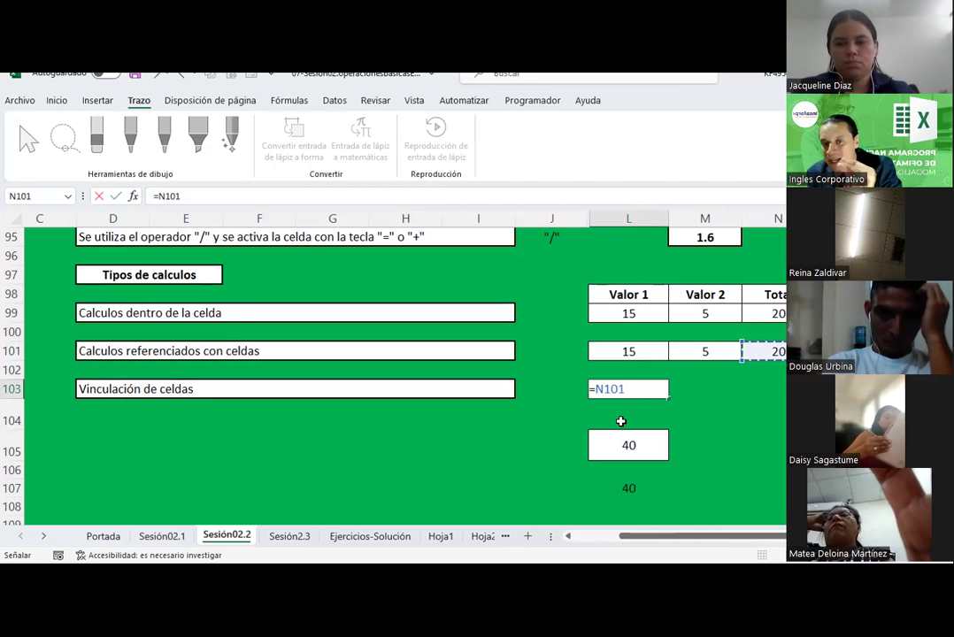
{"action": "key", "text": "Return"}
{"action": "key", "text": "Up"}
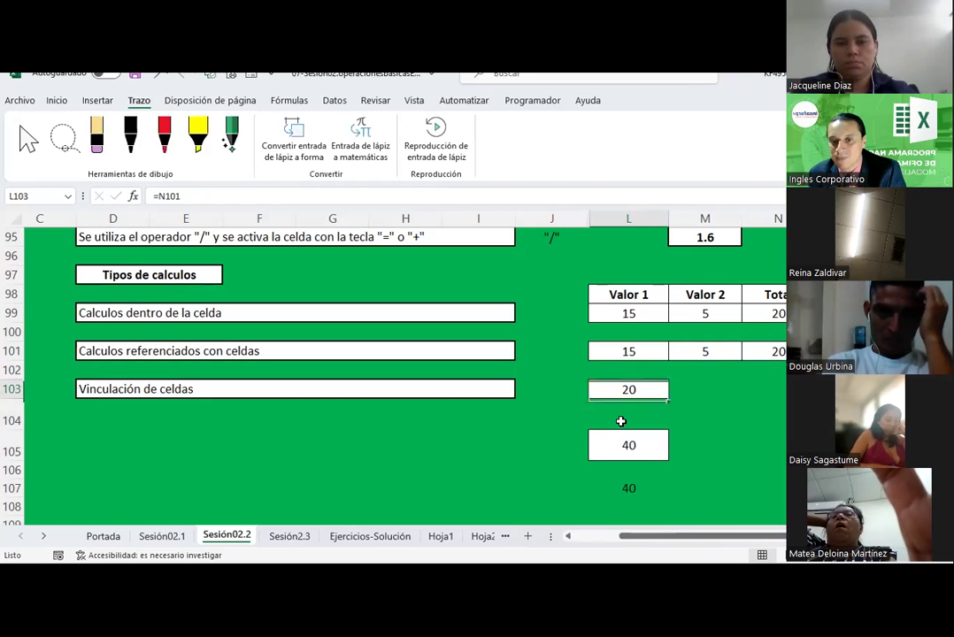
Change L101 to 20 so both N101 and the linked L103 show 25.
{"action": "key", "text": "Right"}
{"action": "key", "text": "Right"}
{"action": "key", "text": "Up"}
{"action": "key", "text": "Up"}
{"action": "key", "text": "Left"}
{"action": "key", "text": "Left"}
{"action": "type", "text": "20"}
{"action": "key", "text": "Return"}
{"action": "key", "text": "Up"}
{"action": "key", "text": "Right"}
{"action": "key", "text": "Right"}
{"action": "key", "text": "Down"}
{"action": "key", "text": "Down"}
{"action": "key", "text": "Down"}
{"action": "key", "text": "Left"}
{"action": "key", "text": "Left"}
{"action": "key", "text": "Up"}
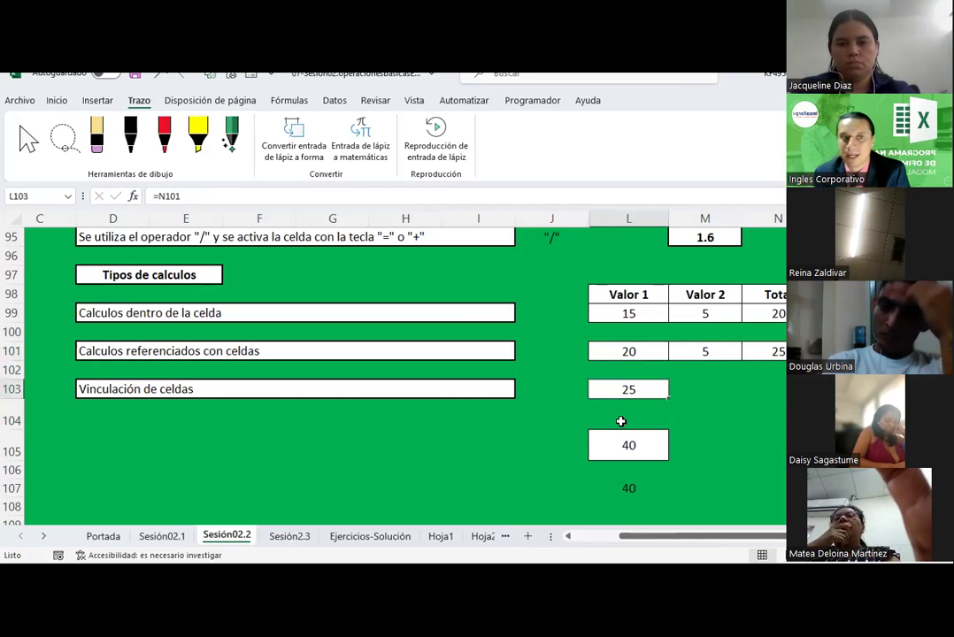
Fill the linked cell L103 and its referenced total N101 with orange.
{"action": "left_click", "coordinate": [56, 100]}
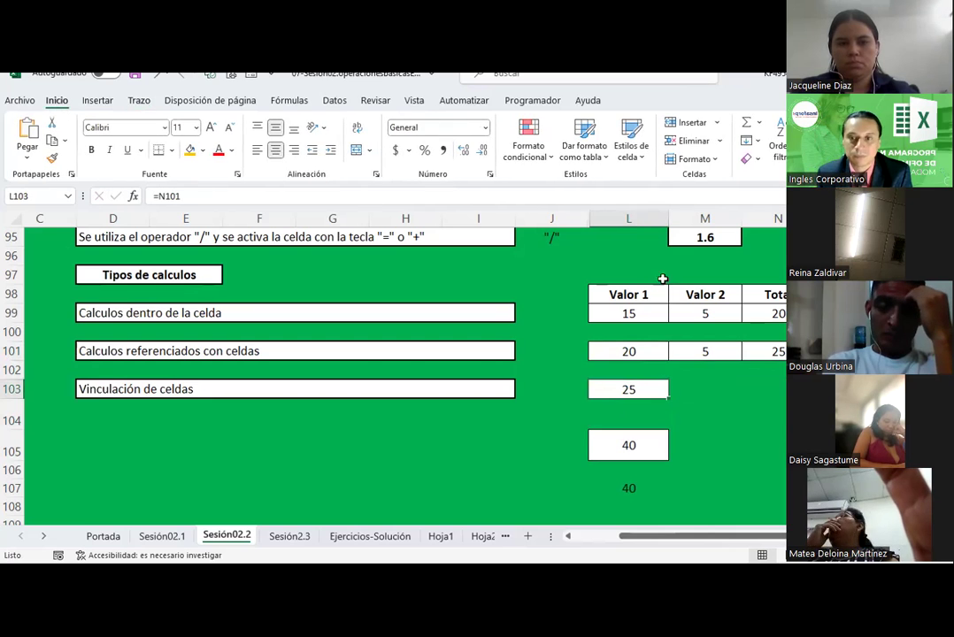
{"action": "left_click", "coordinate": [190, 150]}
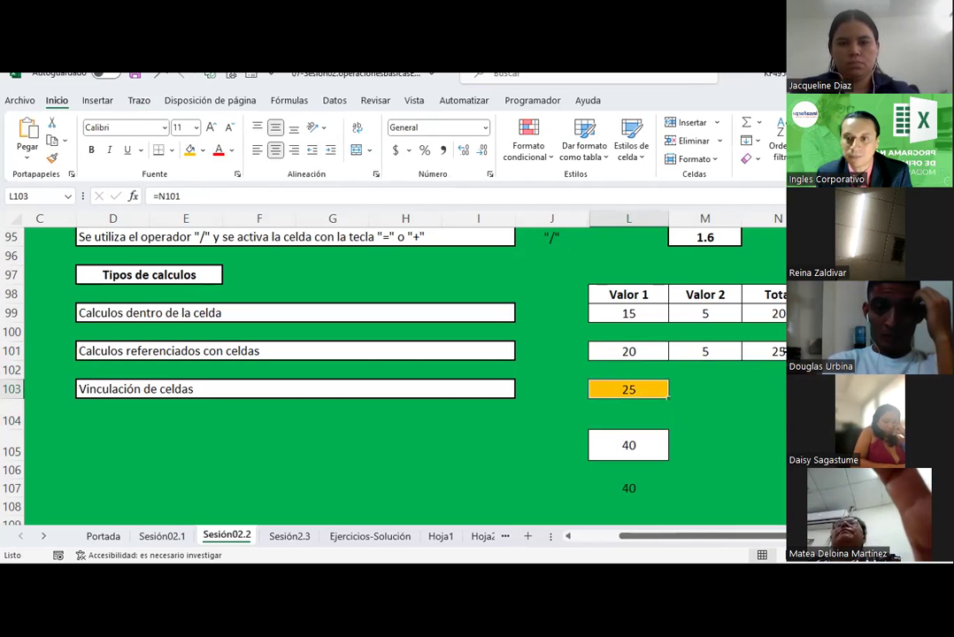
{"action": "key", "text": "Up"}
{"action": "key", "text": "Up"}
{"action": "key", "text": "Right"}
{"action": "key", "text": "Right"}
{"action": "left_click", "coordinate": [189, 149]}
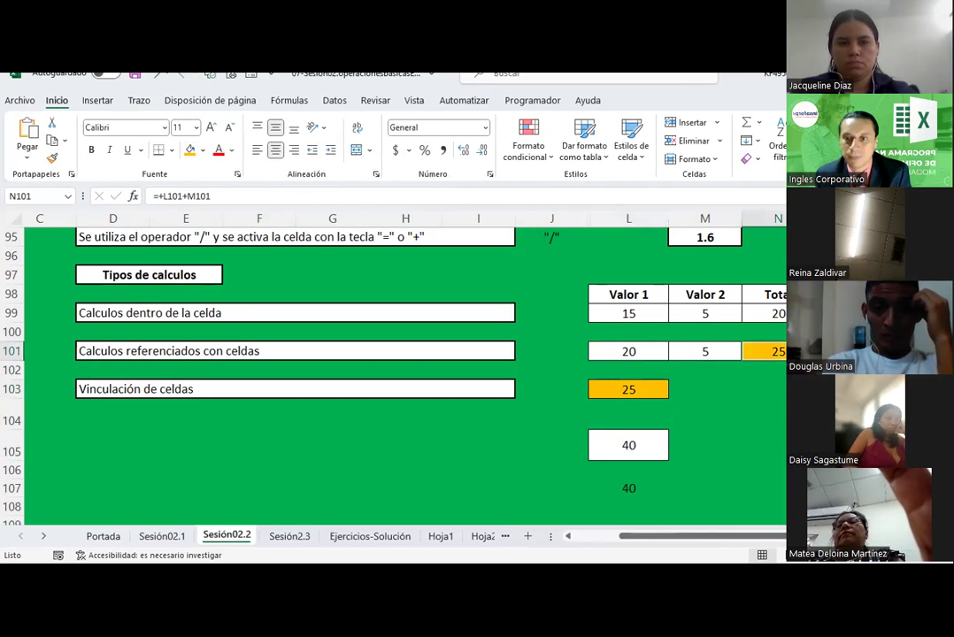
{"action": "key", "text": "Down"}
{"action": "key", "text": "Down"}
{"action": "key", "text": "Down"}
{"action": "key", "text": "Right"}
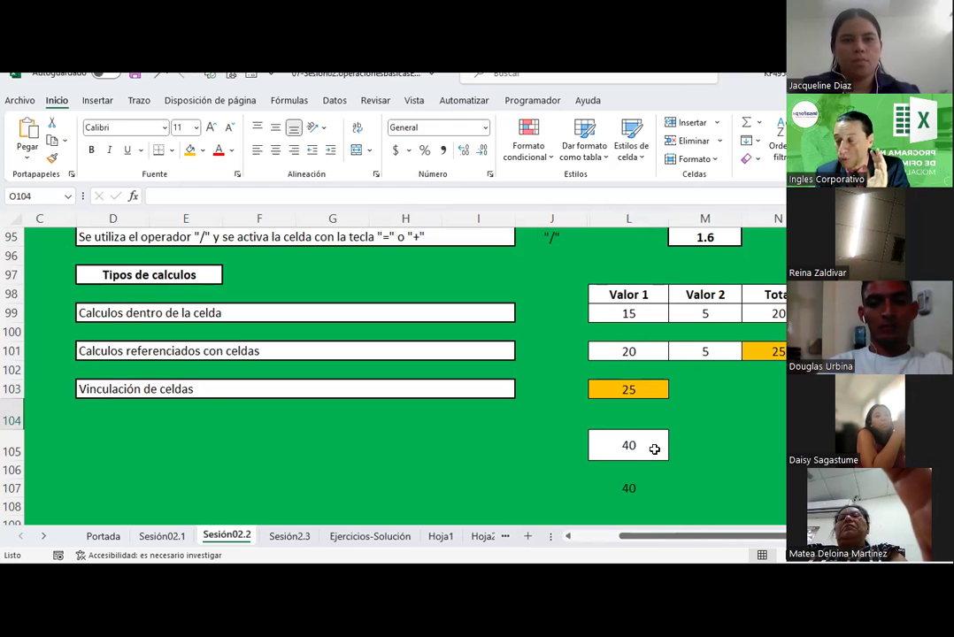
{"action": "left_click", "coordinate": [654, 449]}
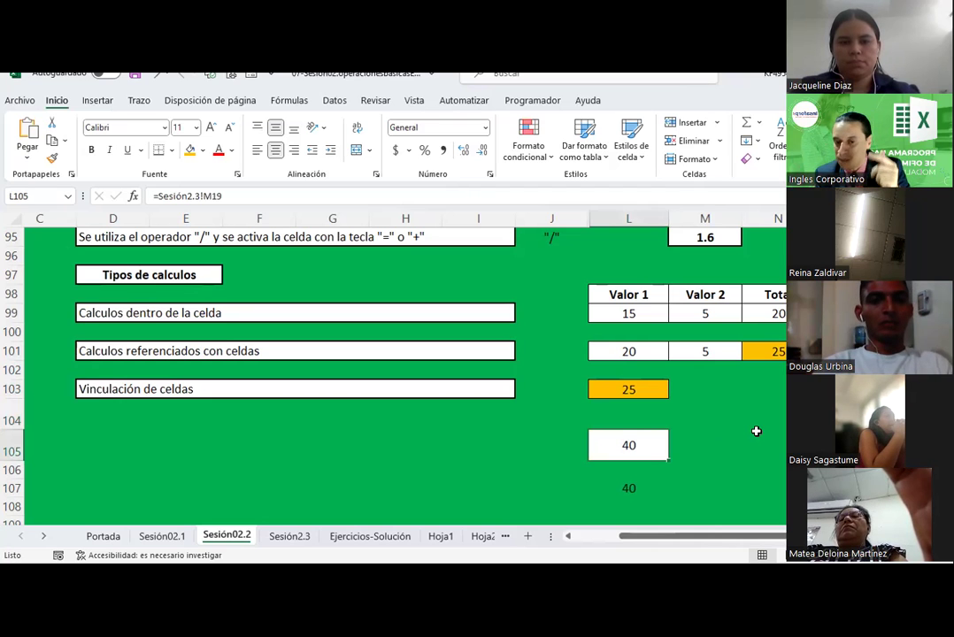
{"action": "left_click", "coordinate": [283, 537]}
{"action": "scroll", "coordinate": [654, 341], "scroll_direction": "up", "scroll_amount": 1}
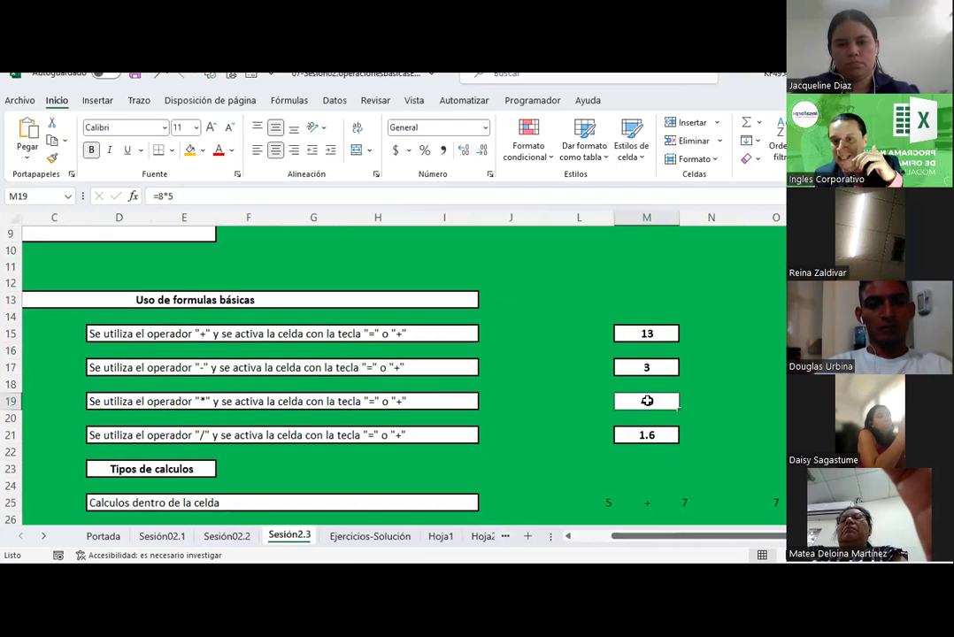
{"action": "left_click", "coordinate": [235, 537]}
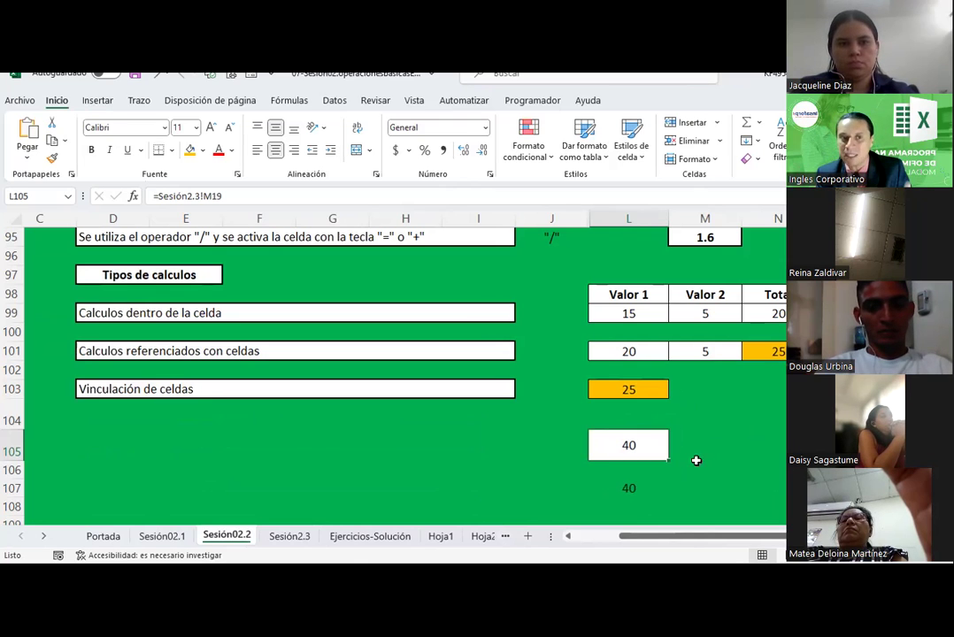
{"action": "key", "text": "F2"}
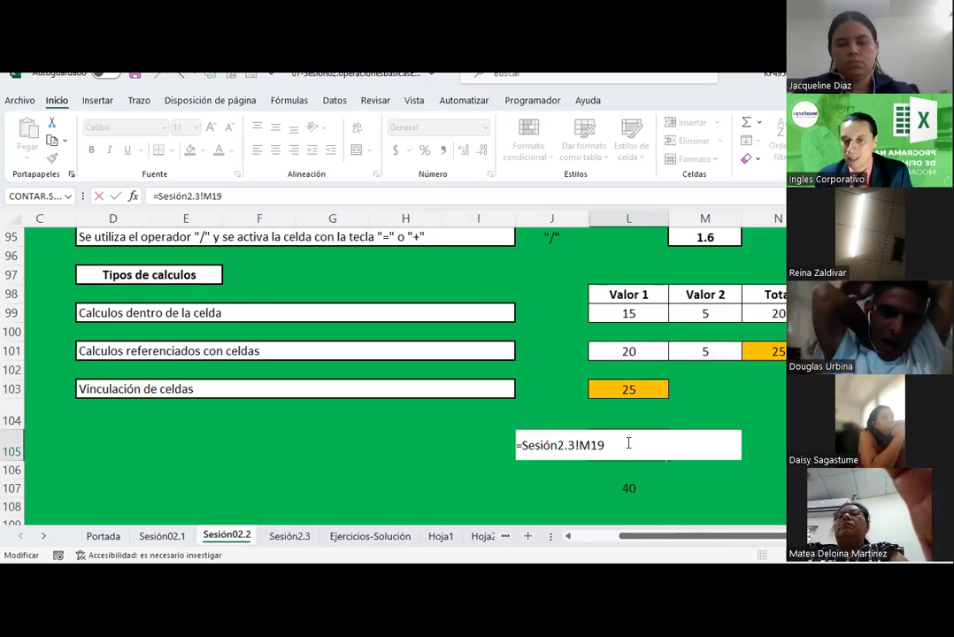
{"action": "key", "text": "ctrl+Return"}
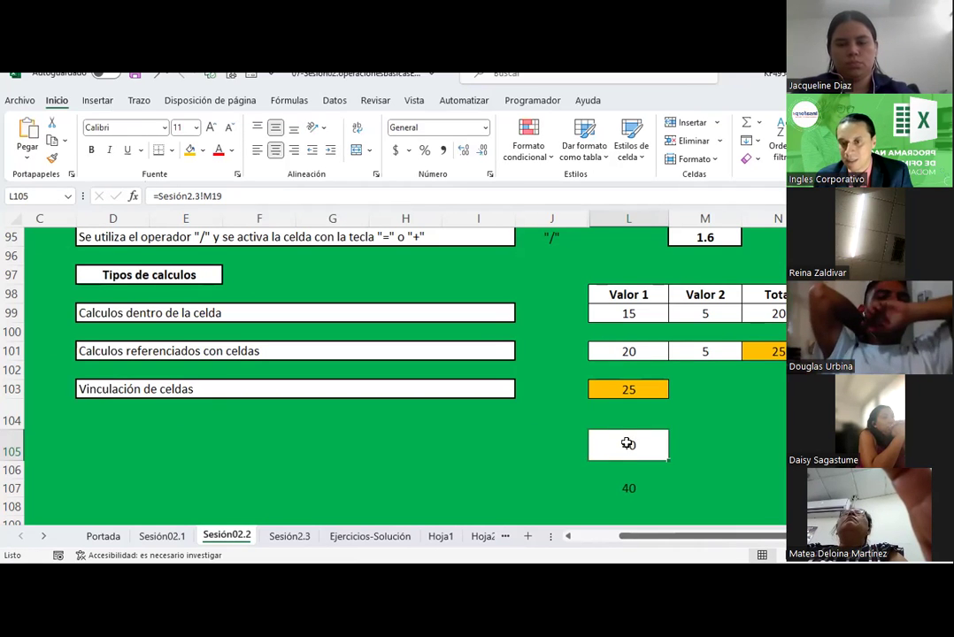